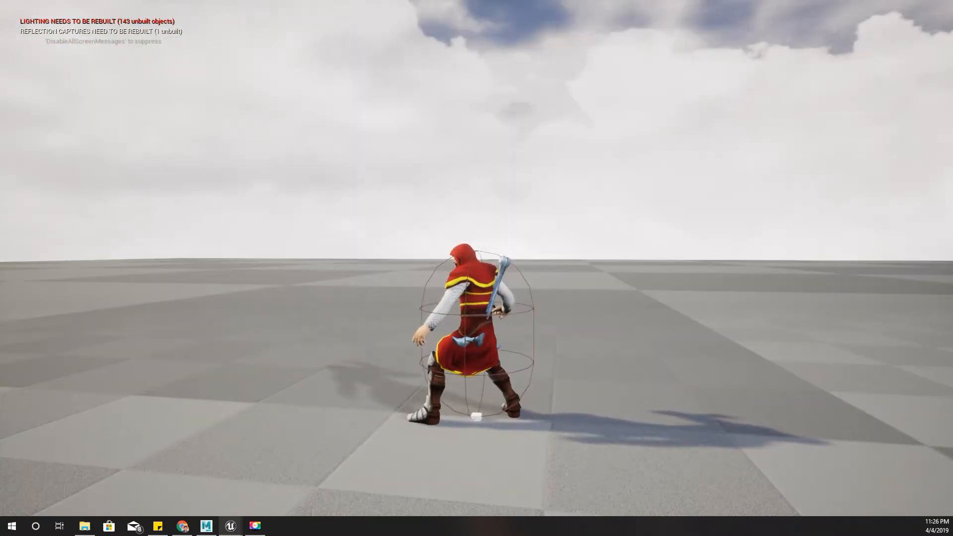
Step: Test the knight's jump attack repeatedly in the running full-screen game, and end the play session
key(space)
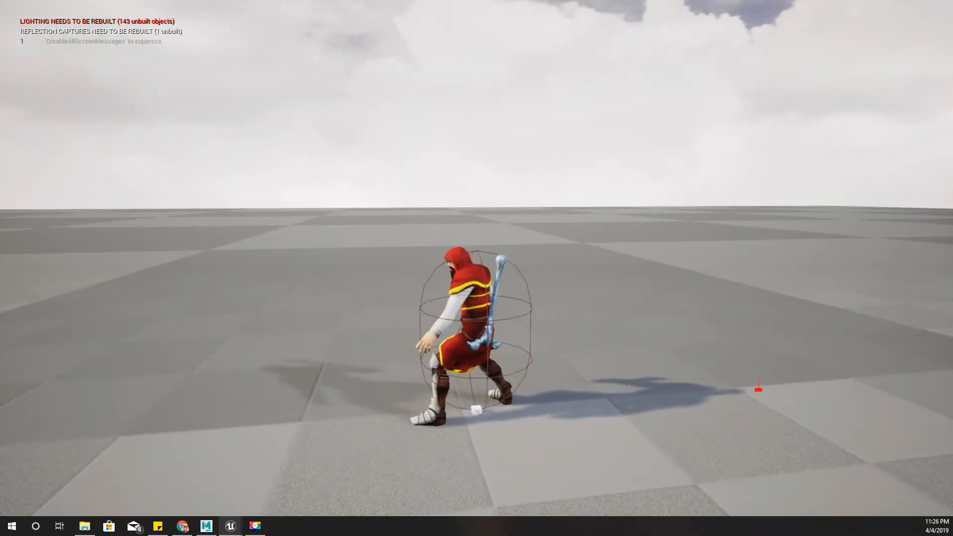
key(space)
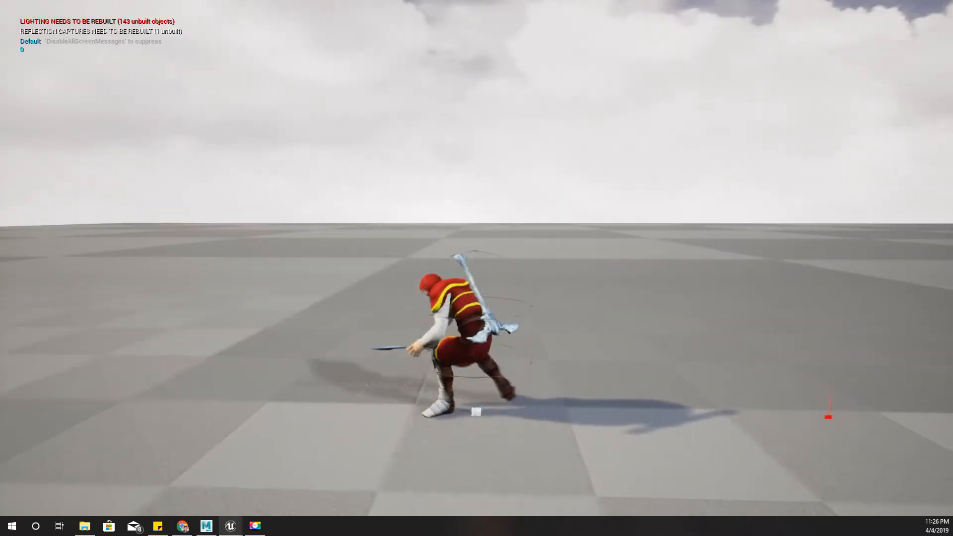
key(space)
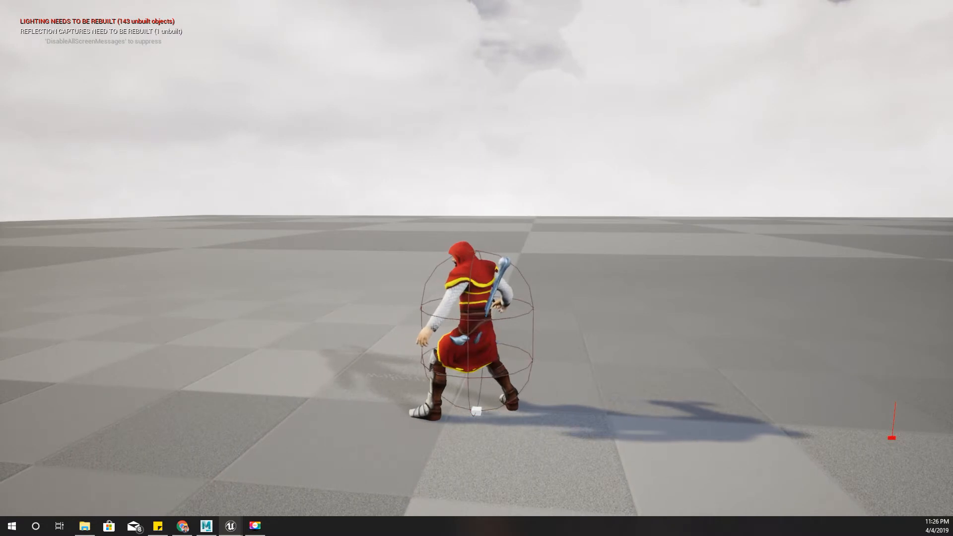
key(space)
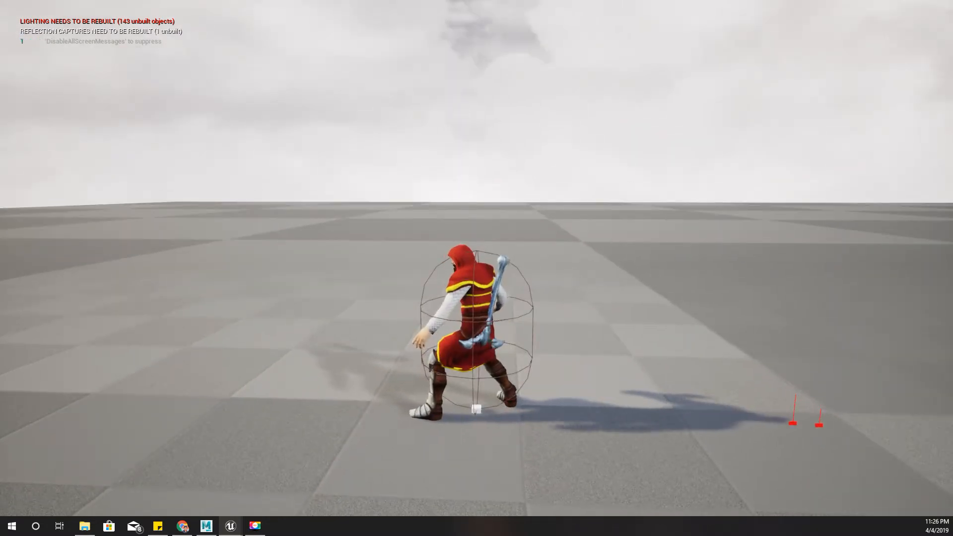
key(space)
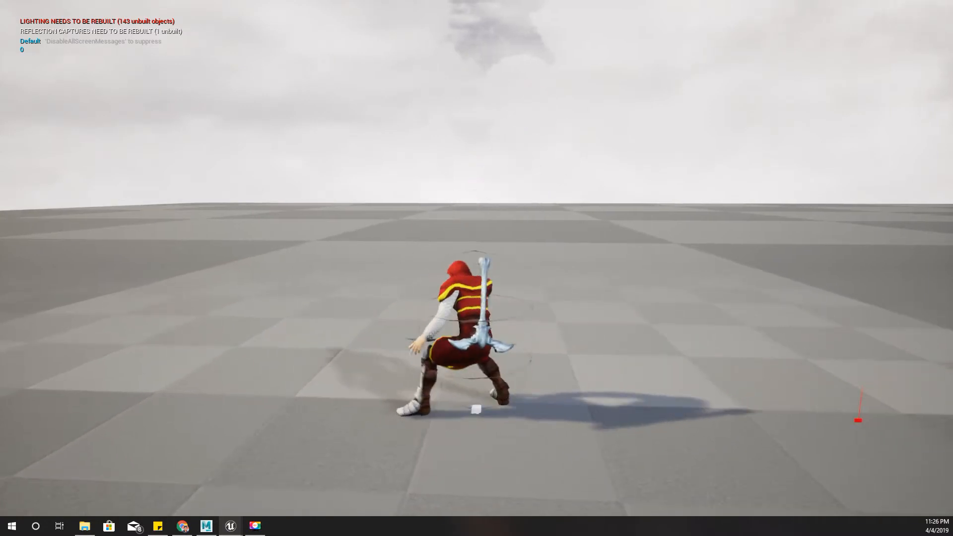
key(space)
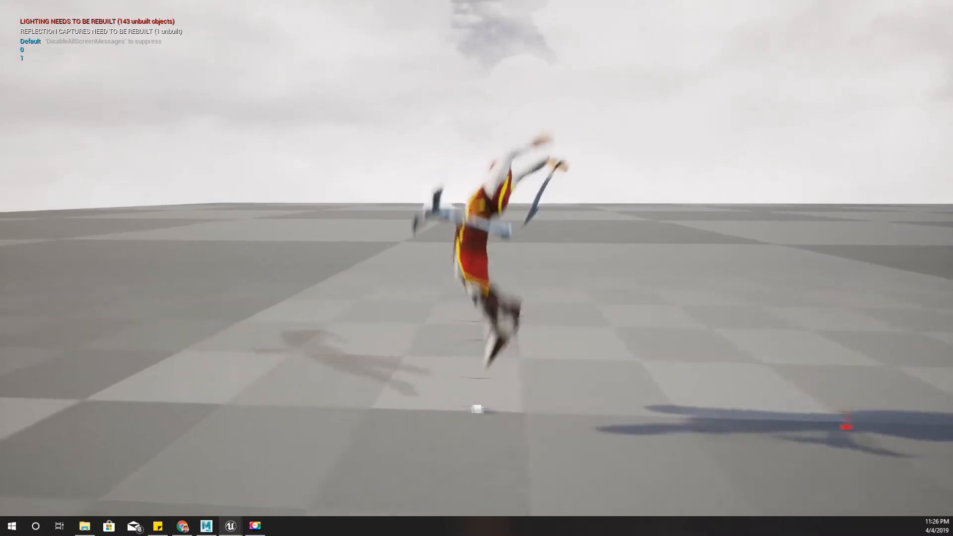
key(space)
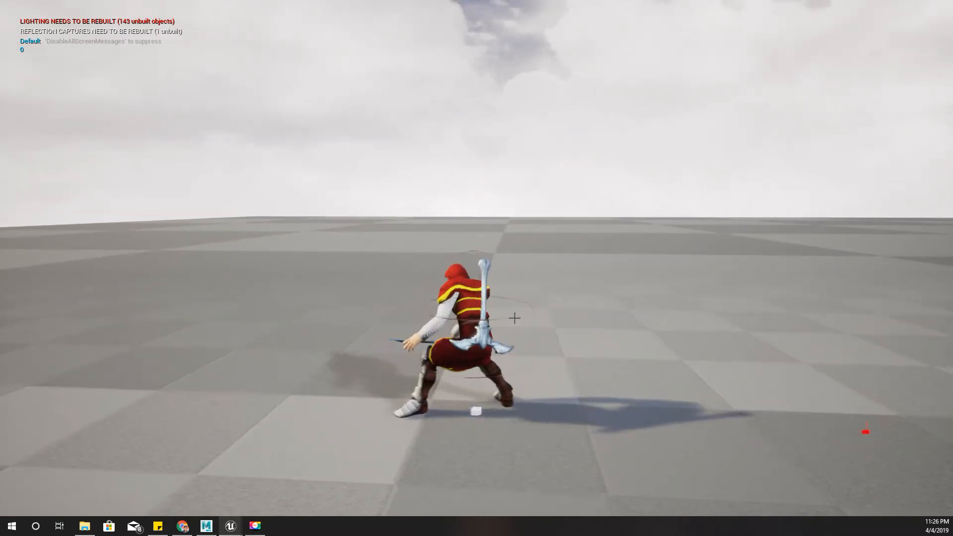
key(Escape)
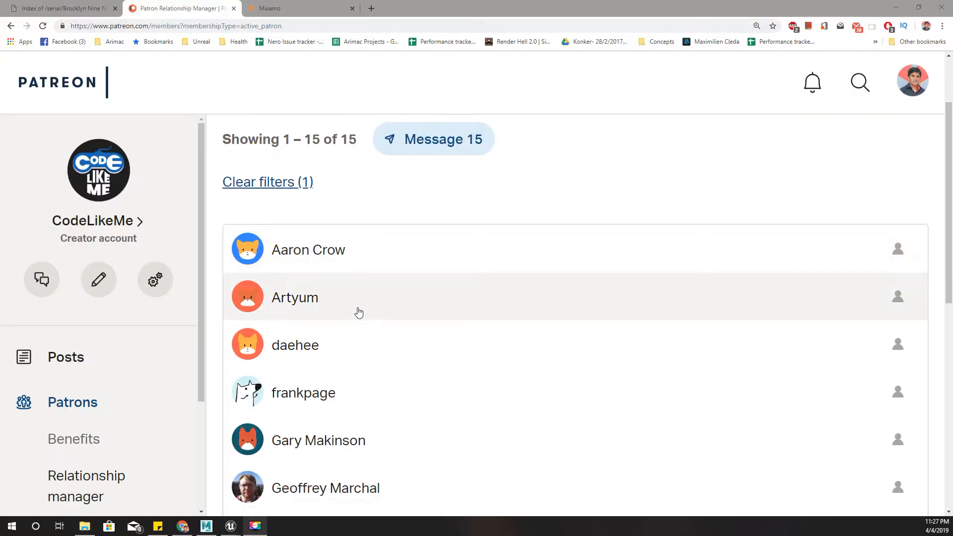
Step: Show the Patreon page in full screen and look through the list of active patrons
key(F11)
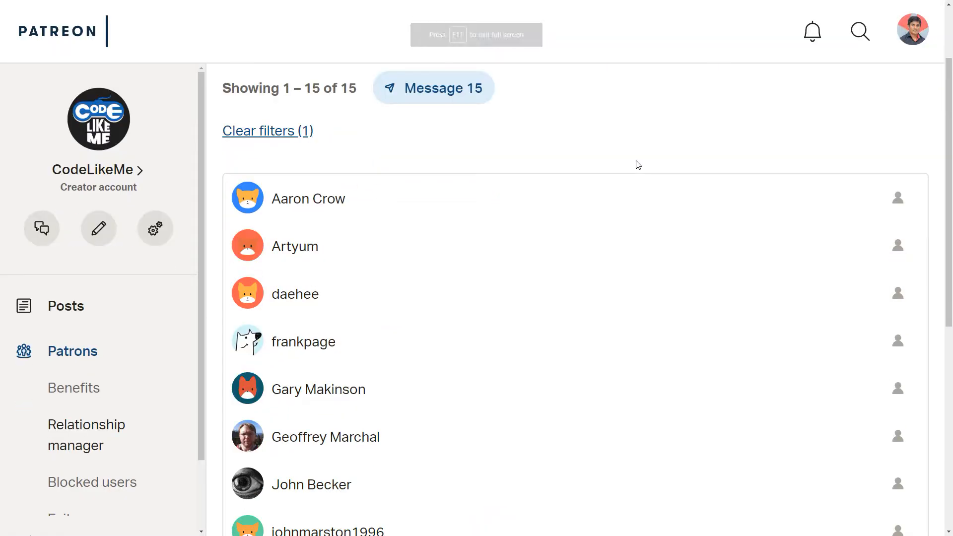
scroll(640, 165, down, 8)
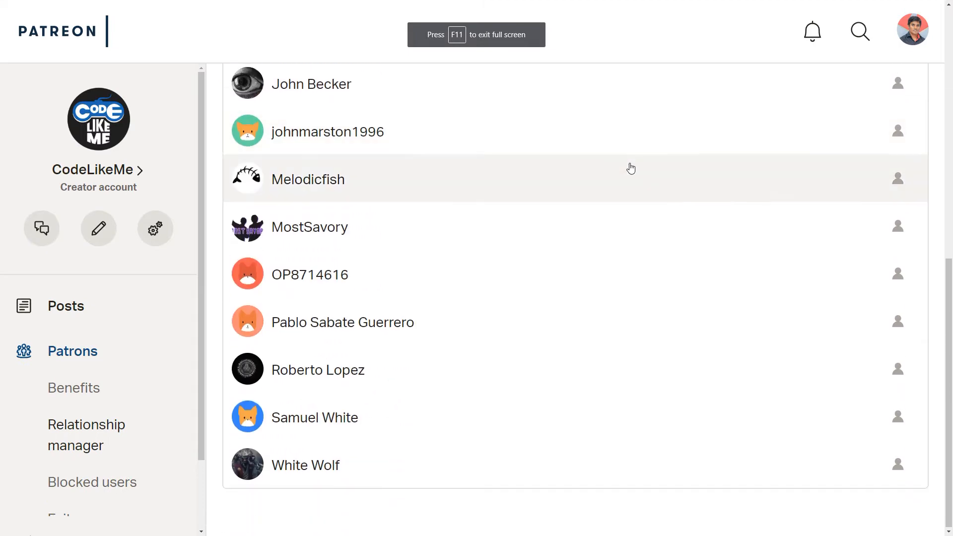
scroll(631, 169, up, 5)
scroll(631, 169, up, 5)
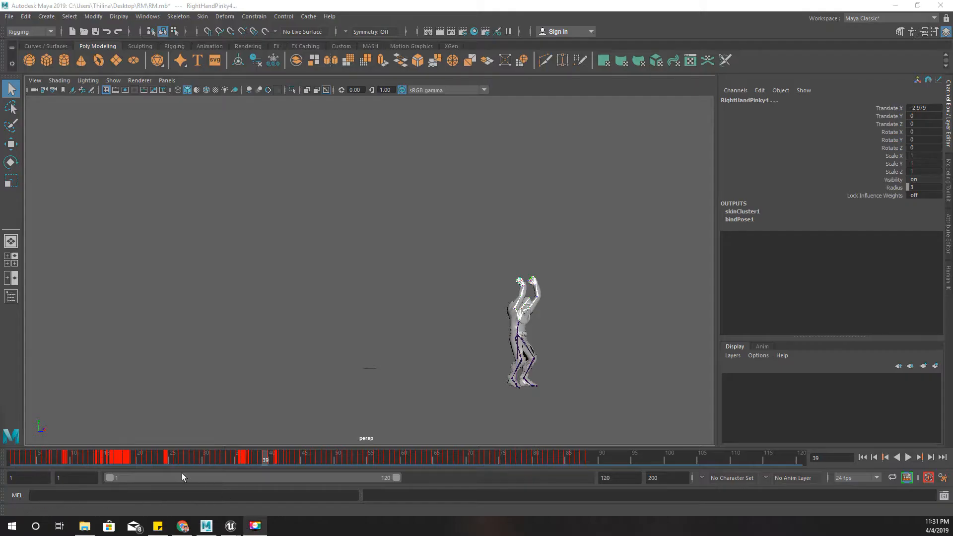
Step: In Maya, scrub the jump attack animation to frame 27 and select the root joint to examine its position
drag(88, 467, 186, 465)
click(468, 377)
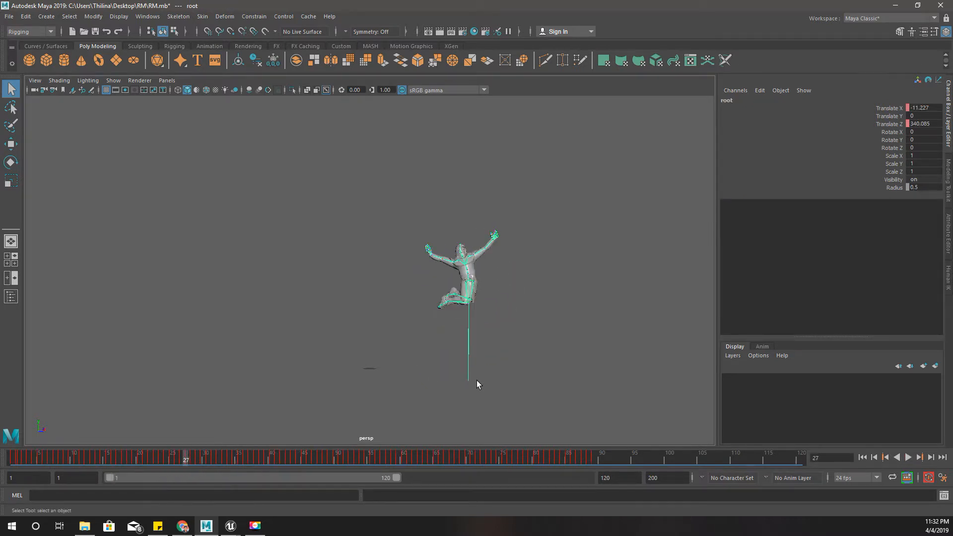
scroll(476, 380, up, 2)
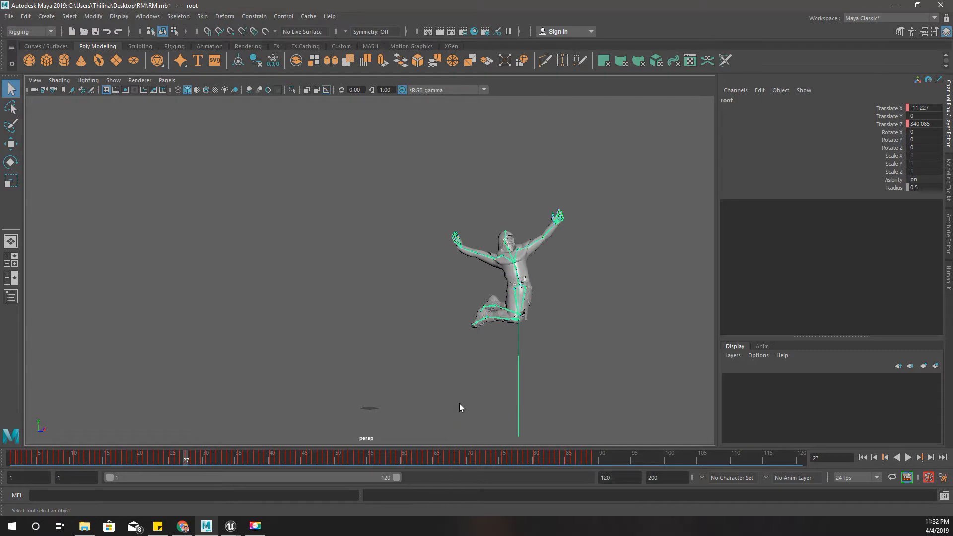
Step: Export the whole scene as an FBX file named Knight_RM into the RootMotion folder
click(8, 17)
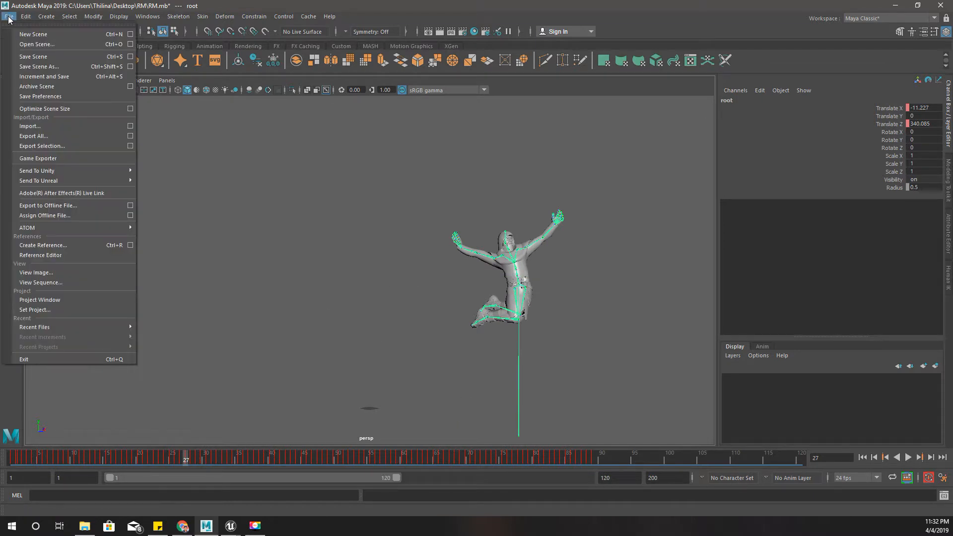
click(45, 135)
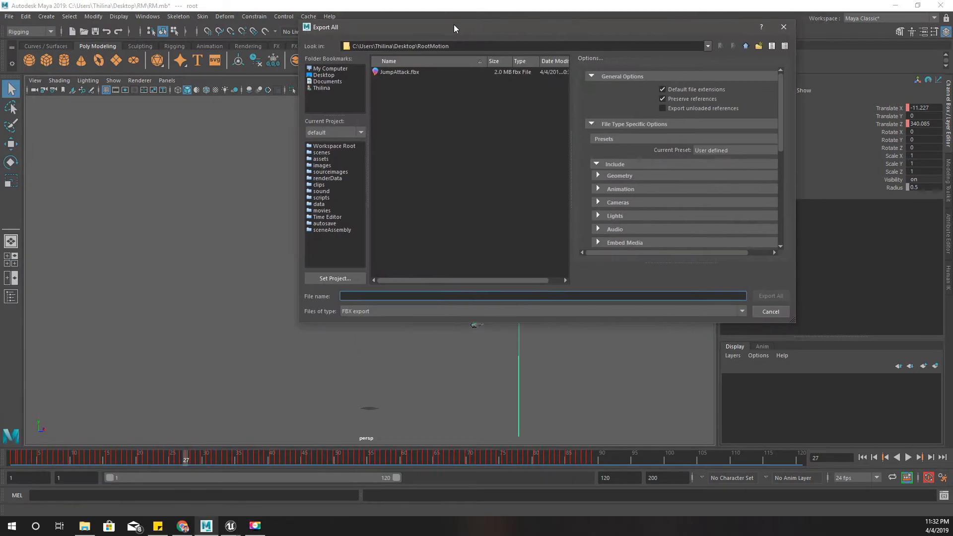
click(399, 73)
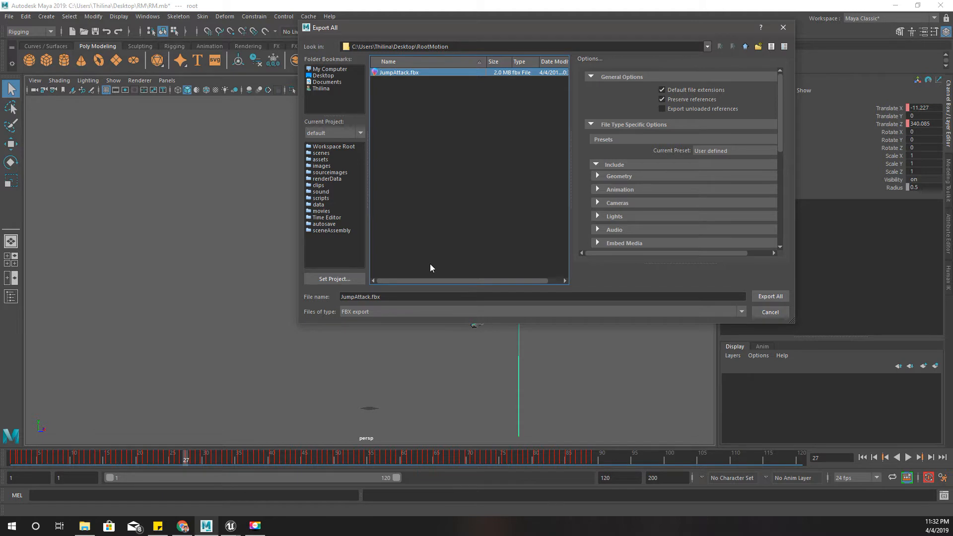
click(401, 297)
key(ctrl+a)
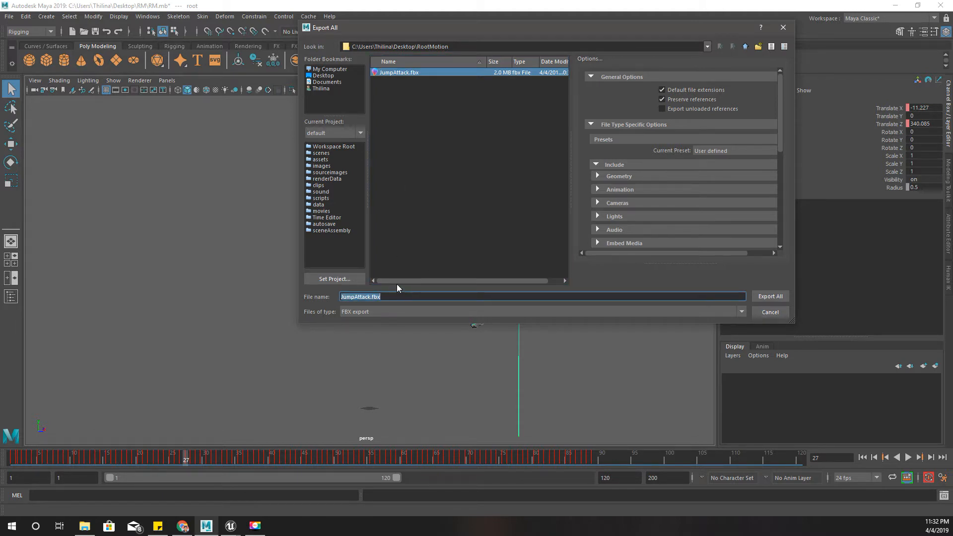
text(Knight_)
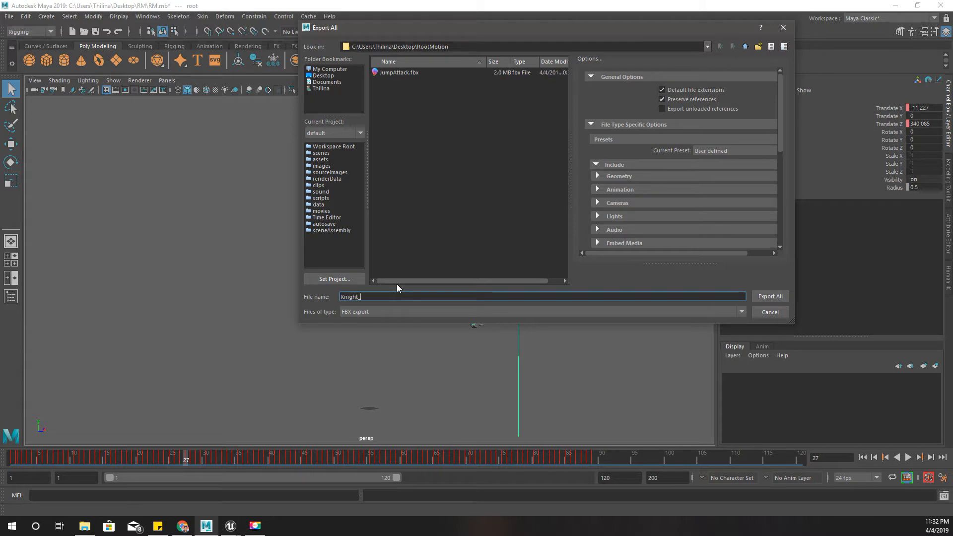
text(RM)
click(767, 297)
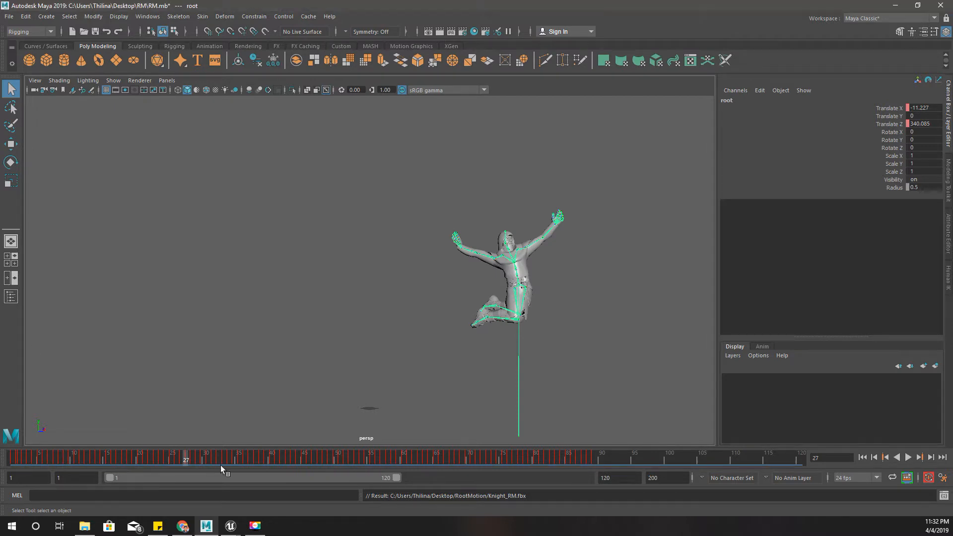
Step: Switch to the Unreal Editor window of the World 1 project and bring up its second content browser
mouse_move(231, 526)
click(285, 467)
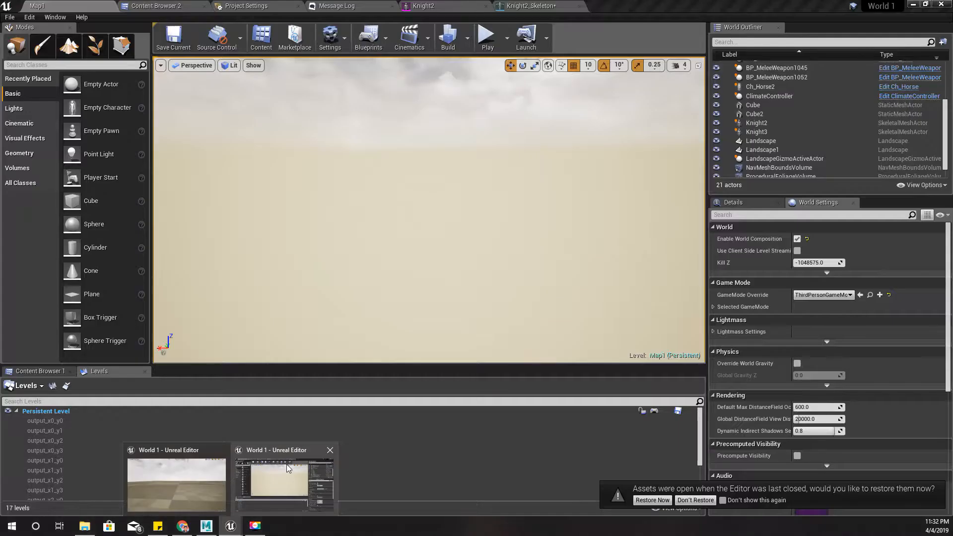
click(153, 4)
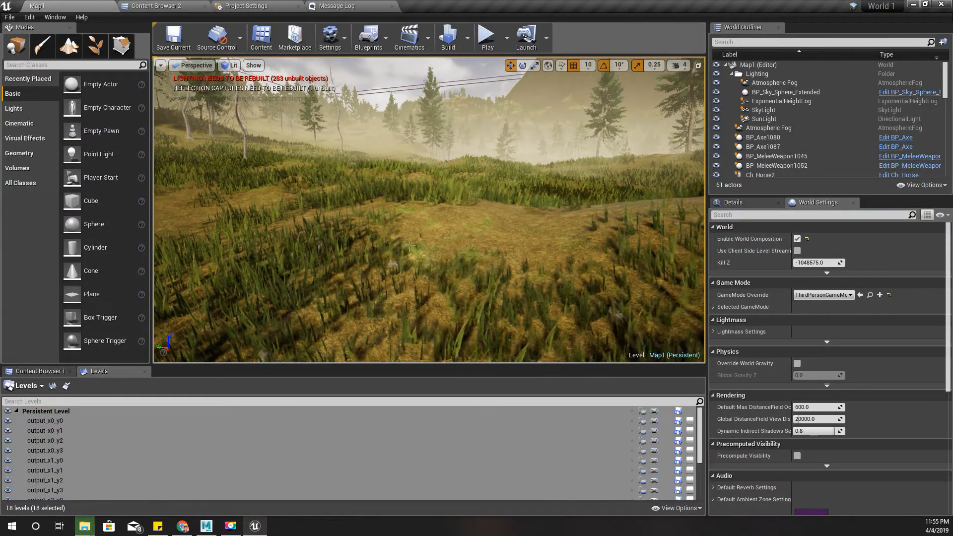
Step: Play-test Map1 twice in the editor to check the character's movement, stopping the game each time
key(alt+p)
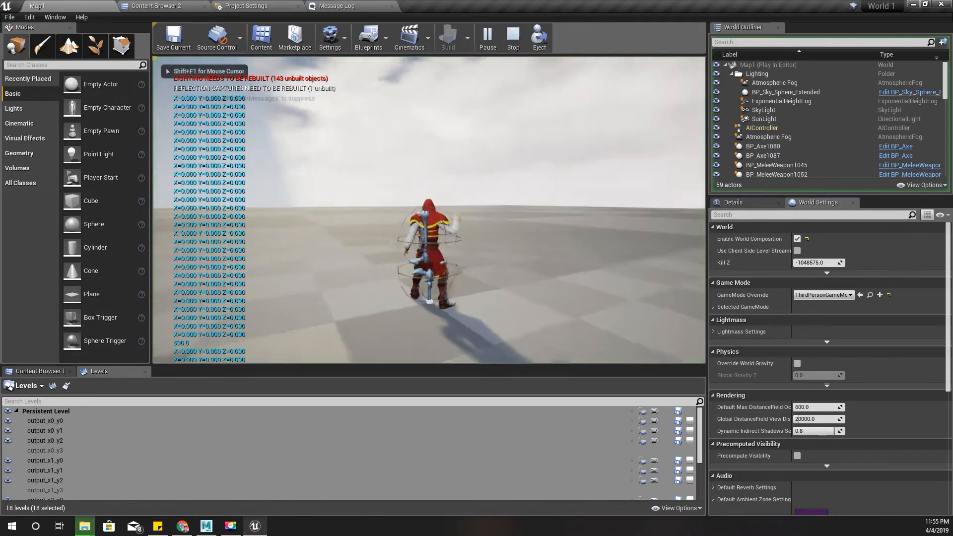
key(Escape)
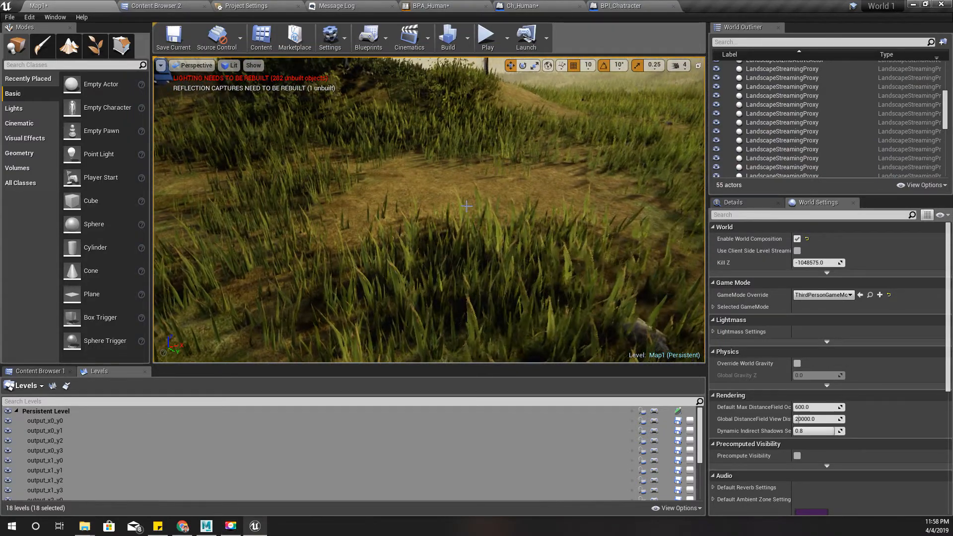
key(alt+p)
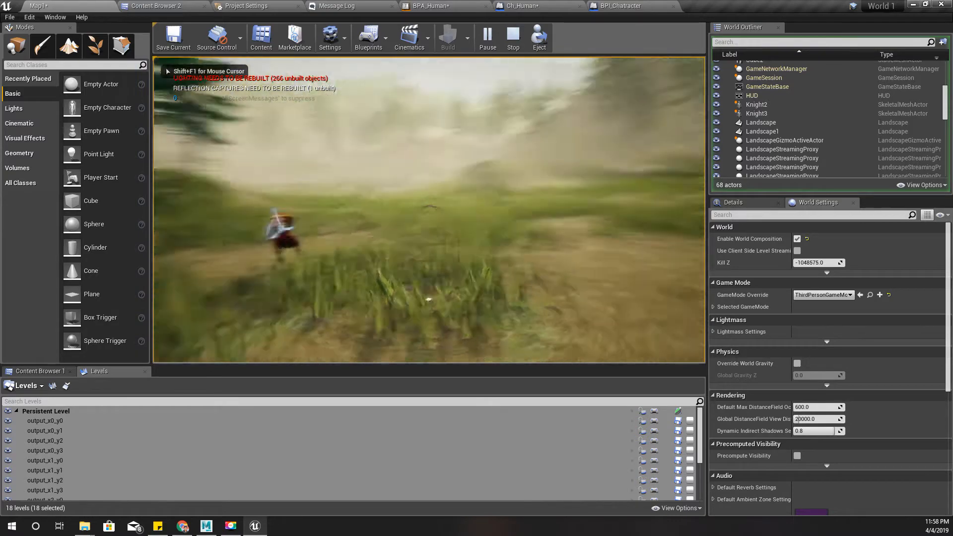
key(Escape)
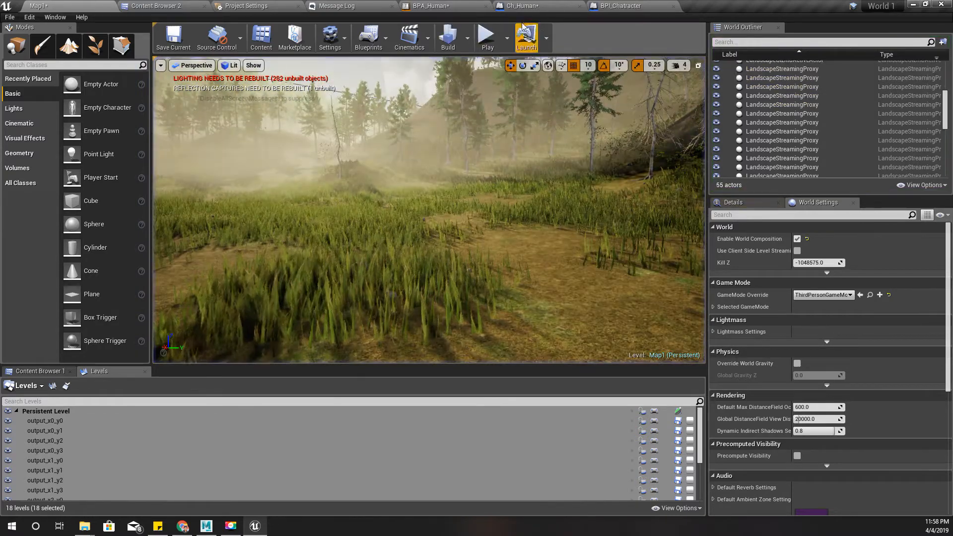
Step: Select the inherited Mesh component of the Ch_Human blueprint and locate its Knight2 skeletal mesh in the content browser
click(529, 6)
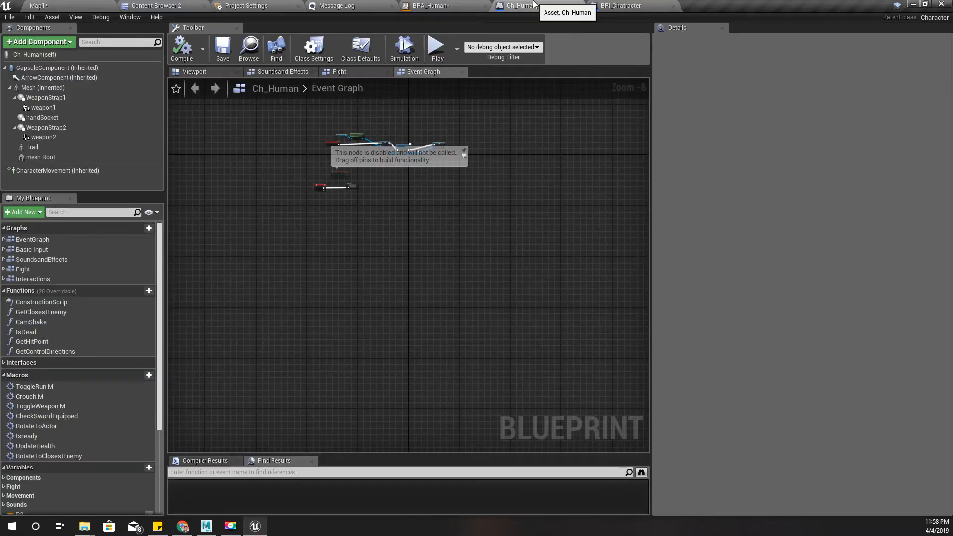
click(209, 74)
click(395, 218)
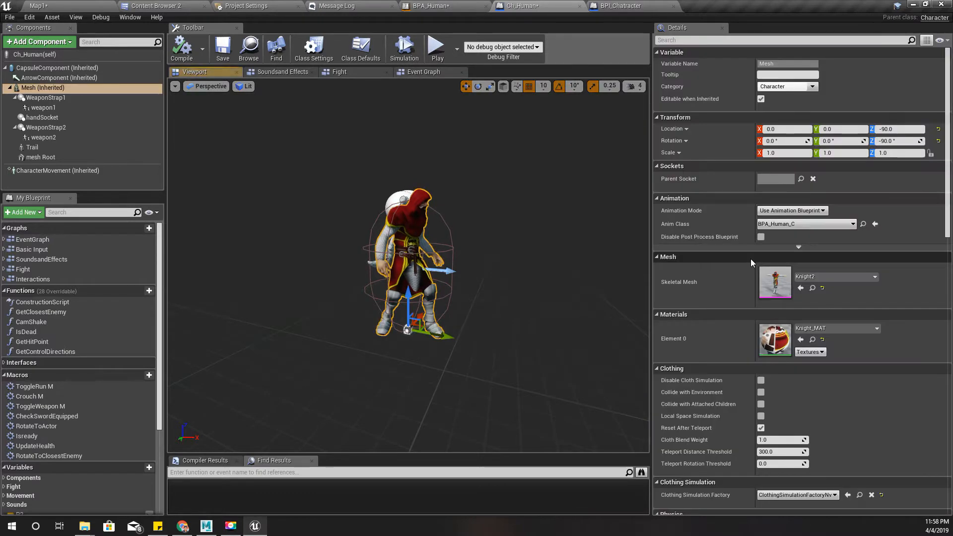
click(814, 288)
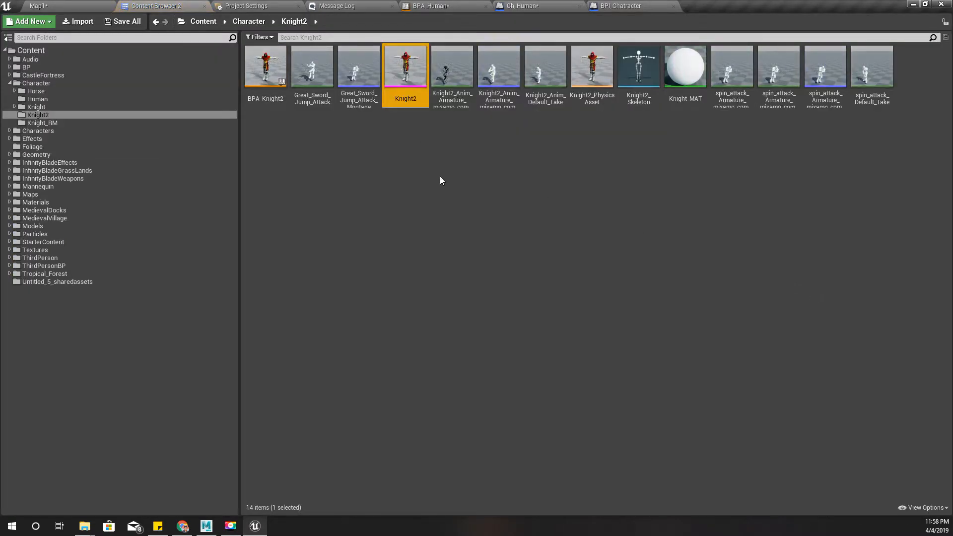
Step: Open the Knight_RM folder inside the project's Character content folder
click(43, 123)
right_click(43, 122)
click(40, 116)
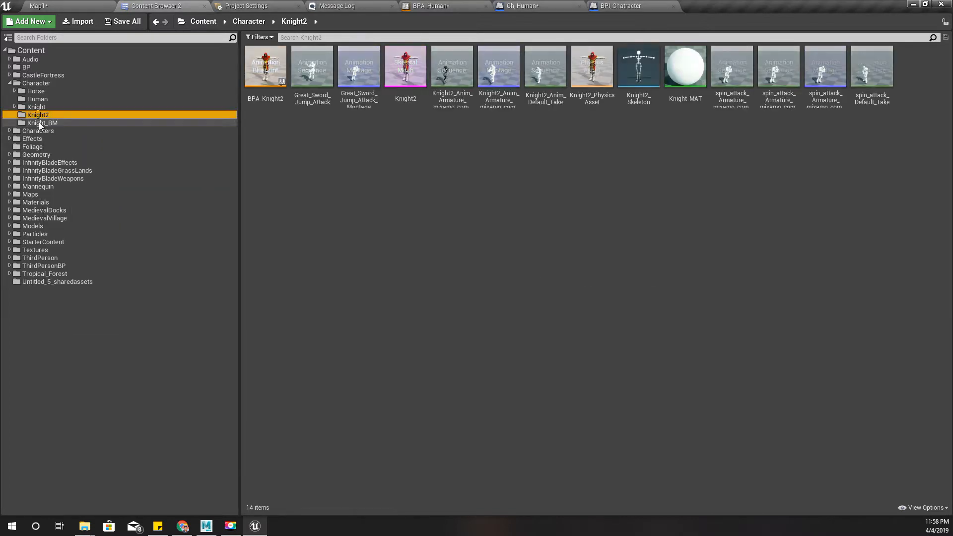
click(39, 122)
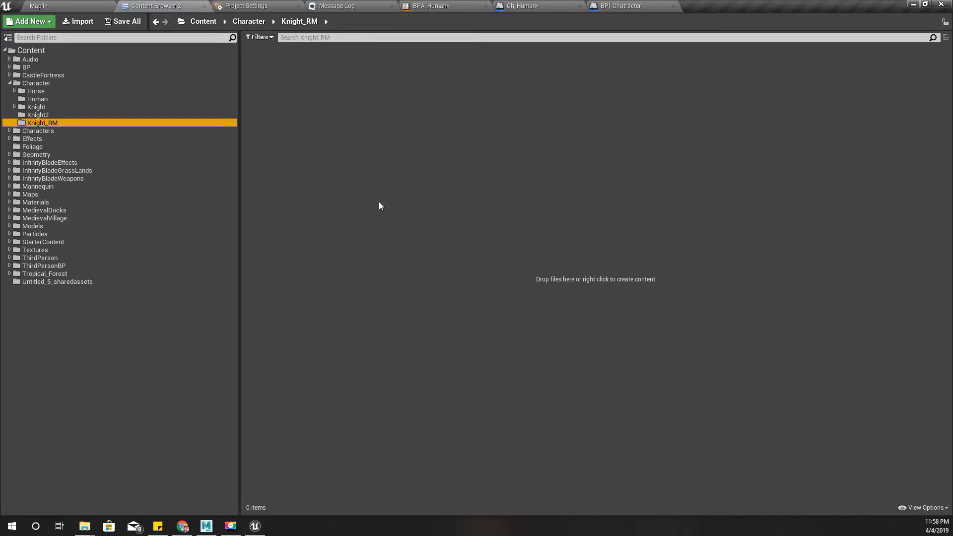
Step: Switch to File Explorer and open the RootMotion folder on the Desktop that holds the exported FBX files
key(alt+Tab)
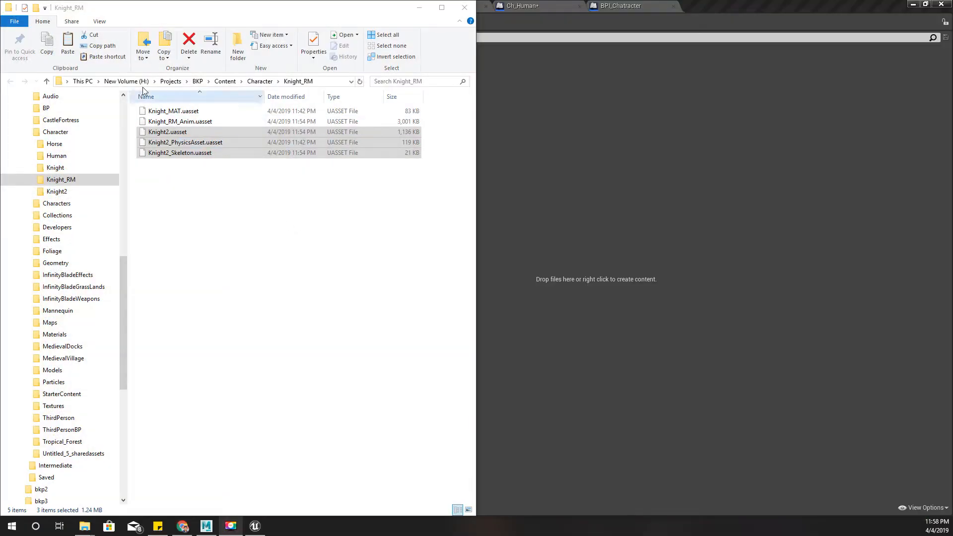
click(119, 82)
scroll(73, 128, up, 10)
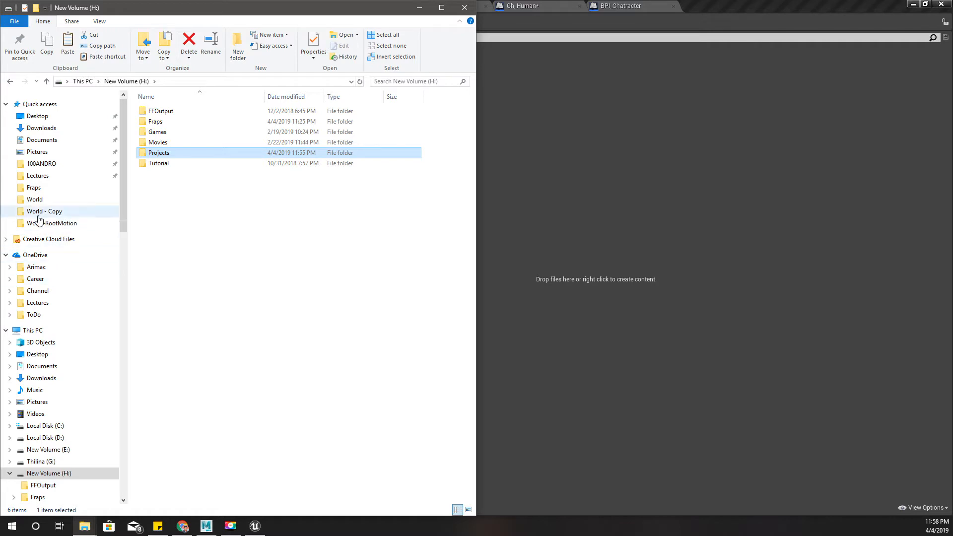
click(45, 130)
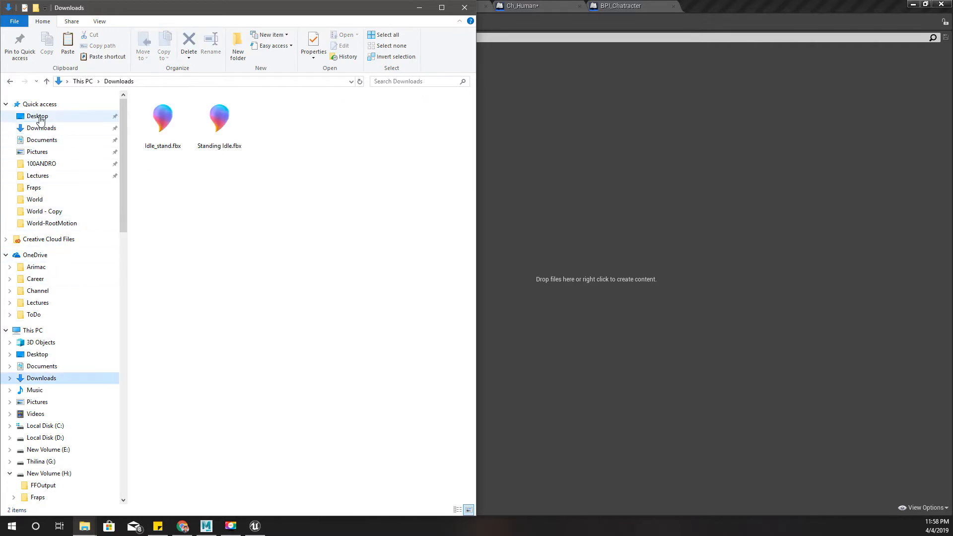
click(37, 116)
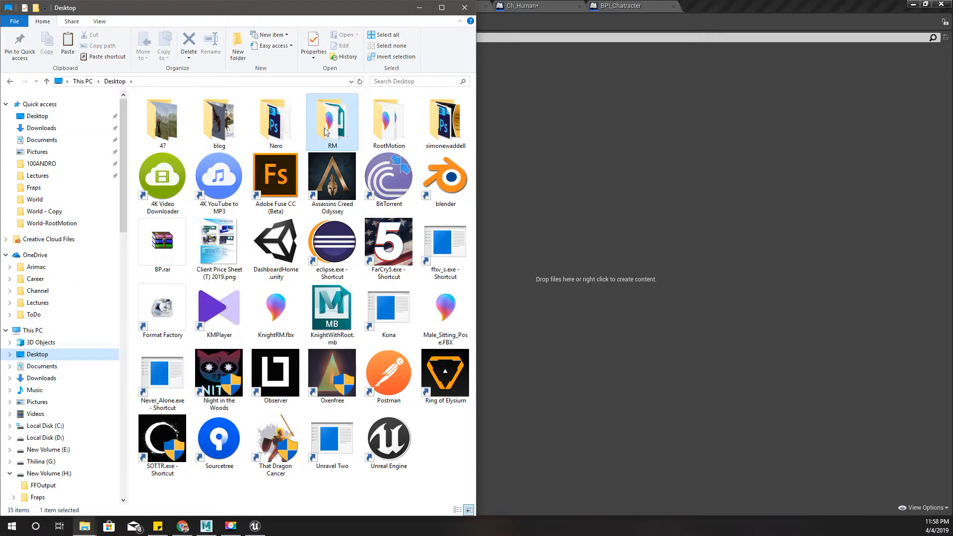
double_click(388, 122)
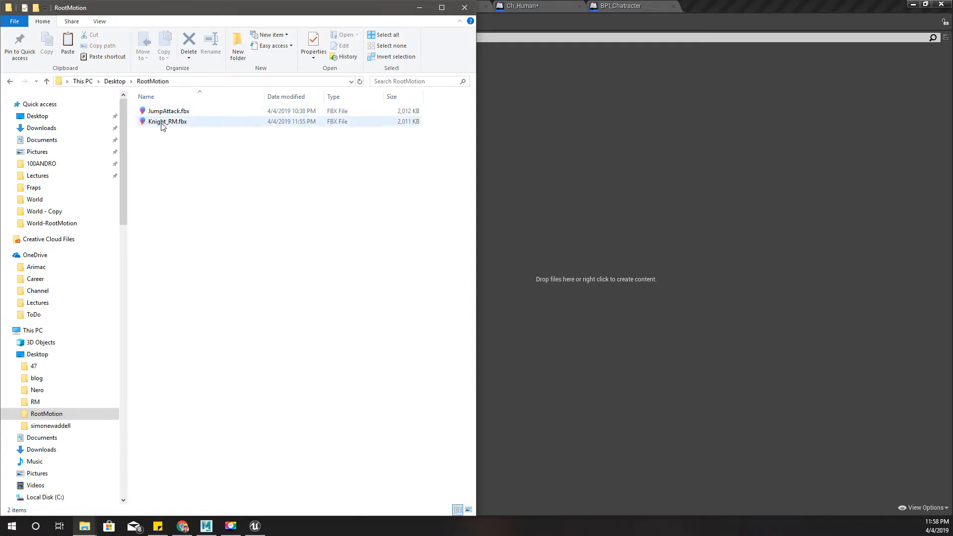
Step: Import Knight_RM.fbx into the Knight_RM content folder as a skeletal mesh with animations enabled and animation length set to Animated Time
drag(164, 126, 575, 228)
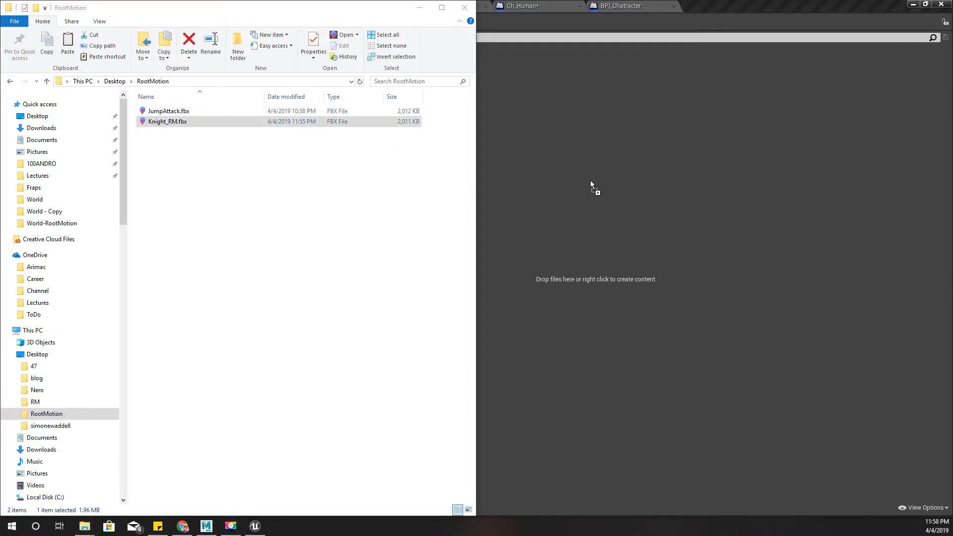
drag(591, 180, 591, 180)
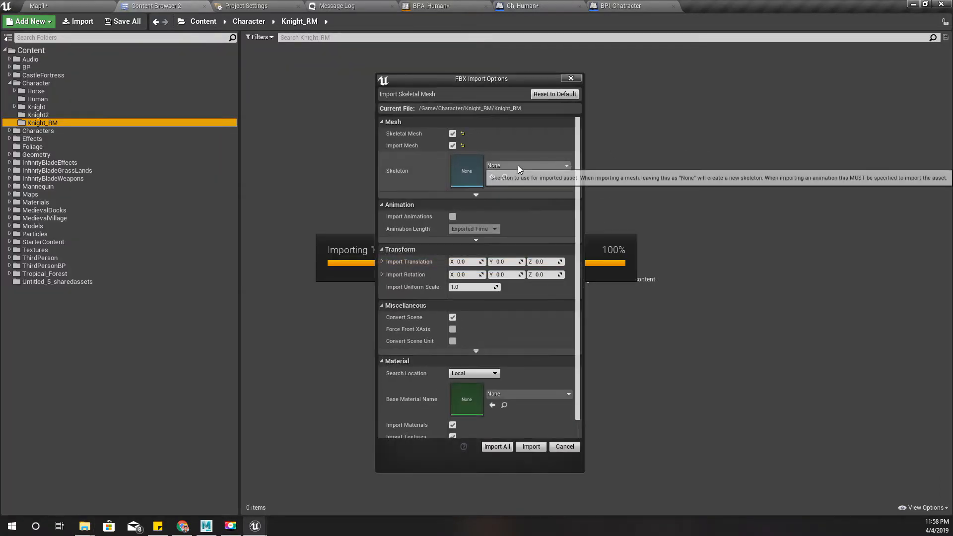
click(453, 217)
click(477, 229)
click(480, 242)
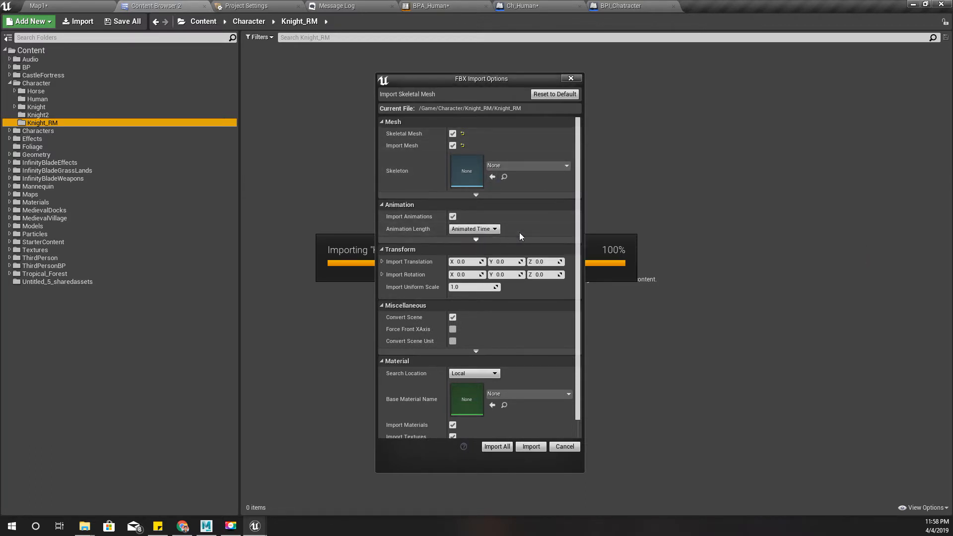
scroll(538, 227, down, 1)
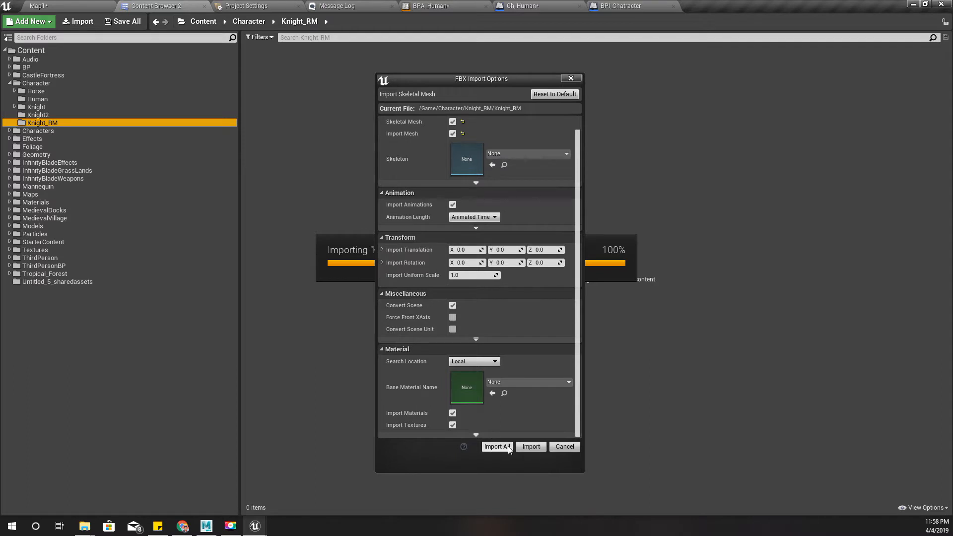
click(525, 449)
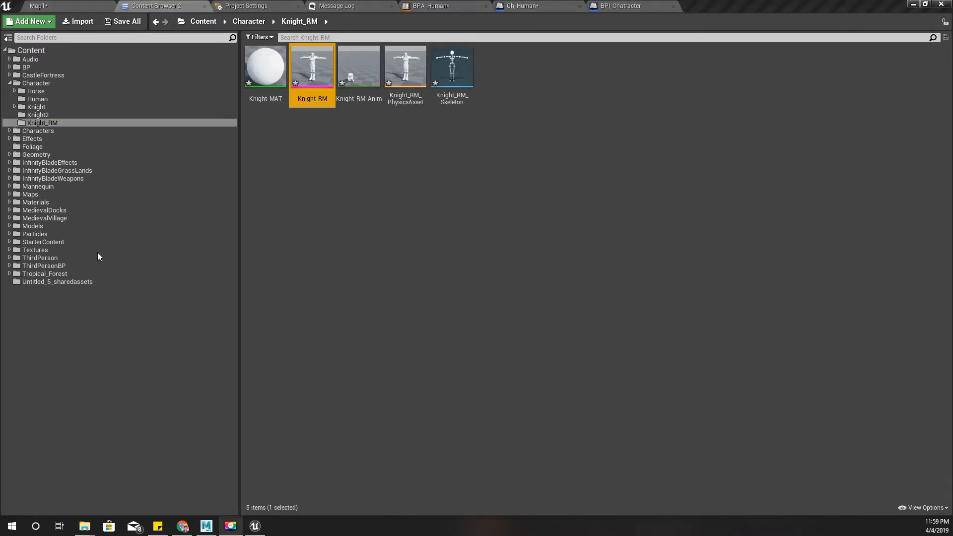
Step: Open the Knight_RM skeletal mesh and assign the existing textured red-robed knight material to its material slot
double_click(313, 60)
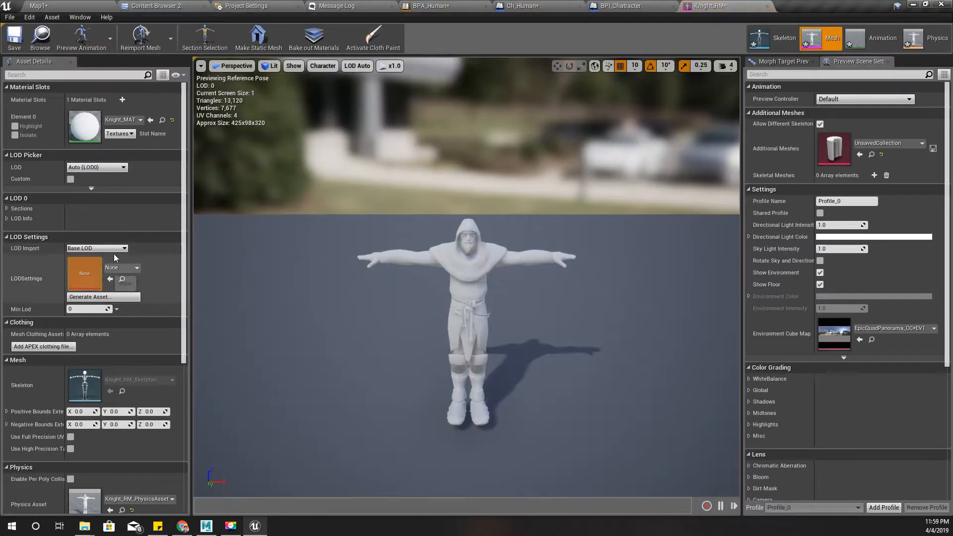
click(123, 120)
scroll(170, 299, up, 2)
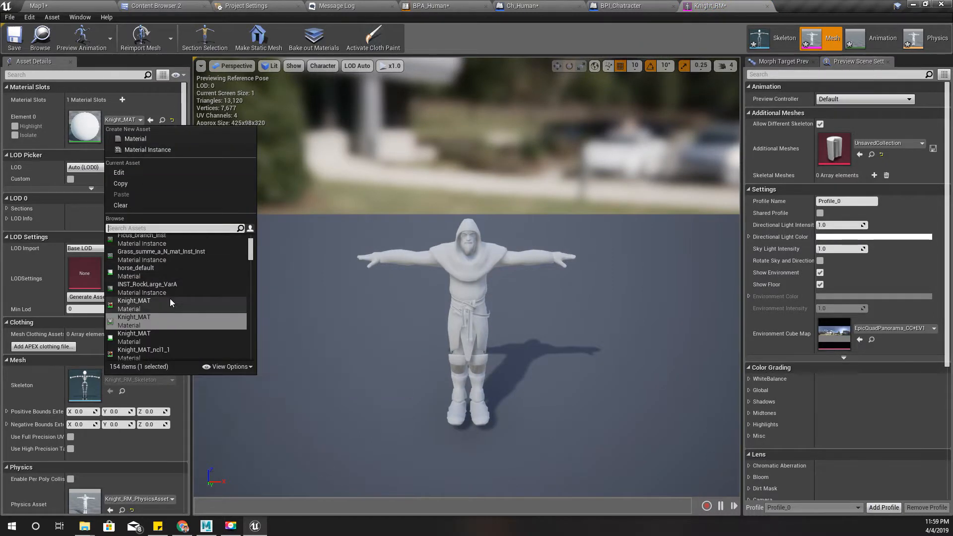
ctrl+scroll(172, 301, up, 5)
click(182, 354)
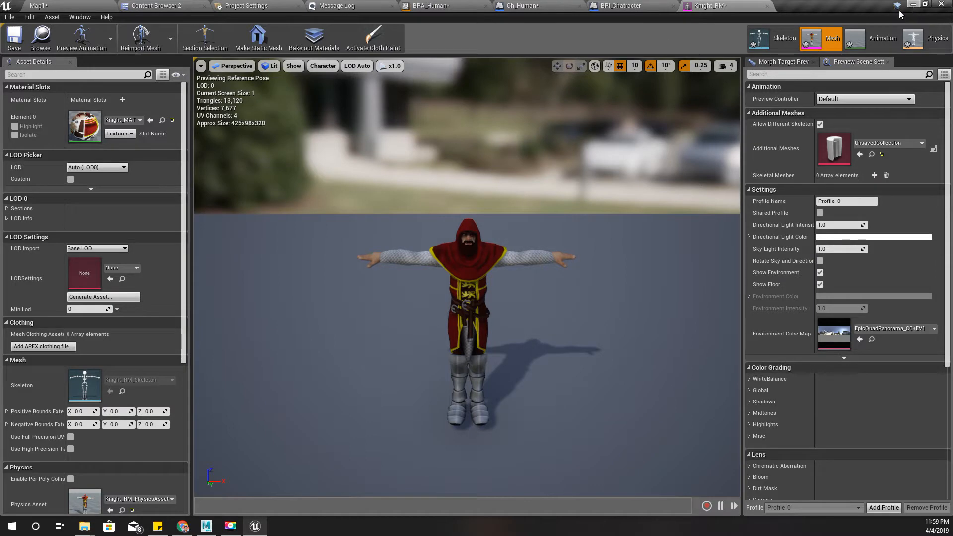
Step: Examine the Knight_RM_Anim animation by scrubbing its timeline with the root bone selected, and return to the content browser
click(852, 39)
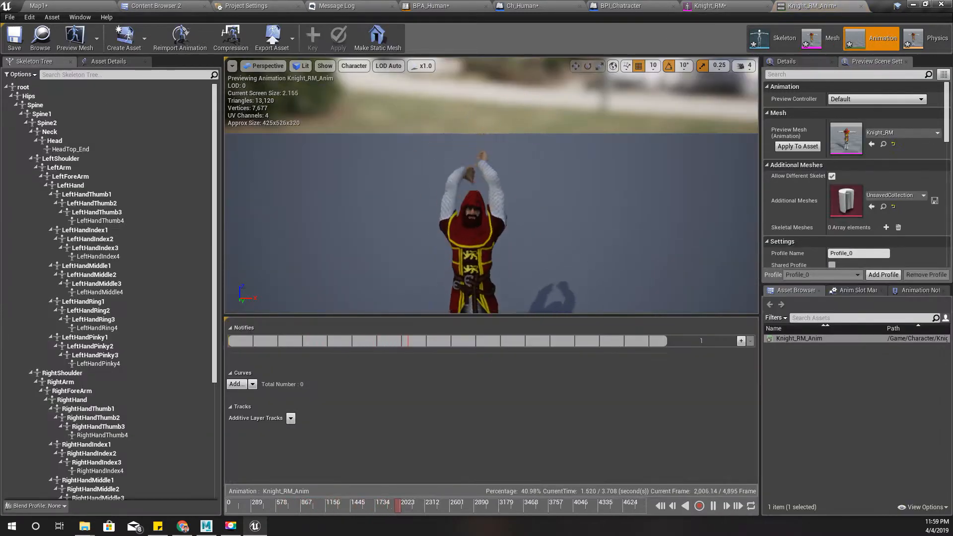
click(269, 505)
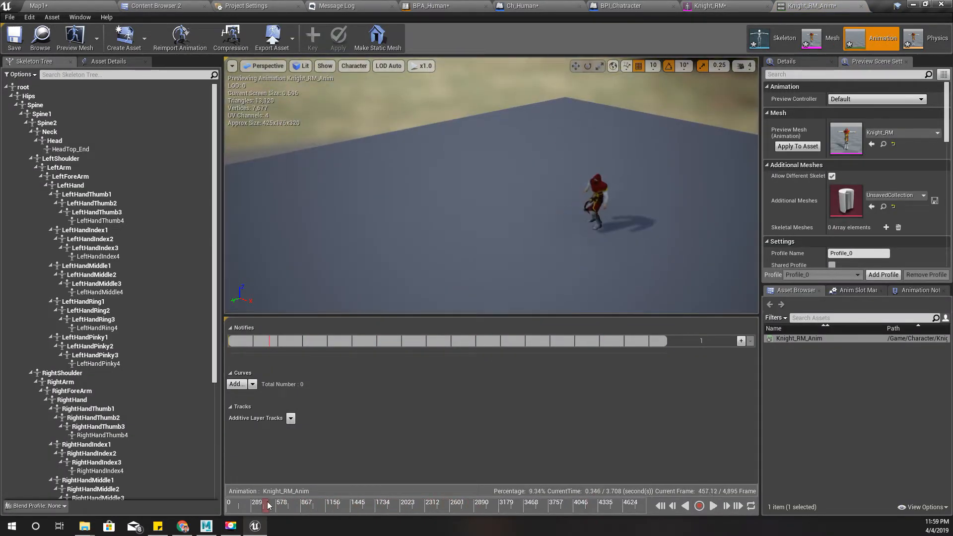
mouse_move(267, 502)
mouse_down()
mouse_move(647, 508)
mouse_move(412, 496)
mouse_up()
drag(362, 492, 343, 489)
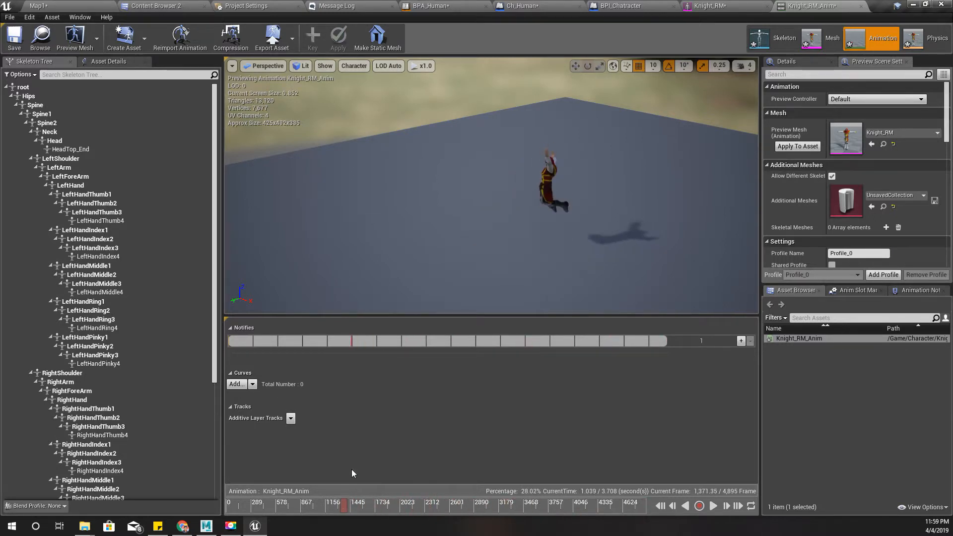
click(26, 89)
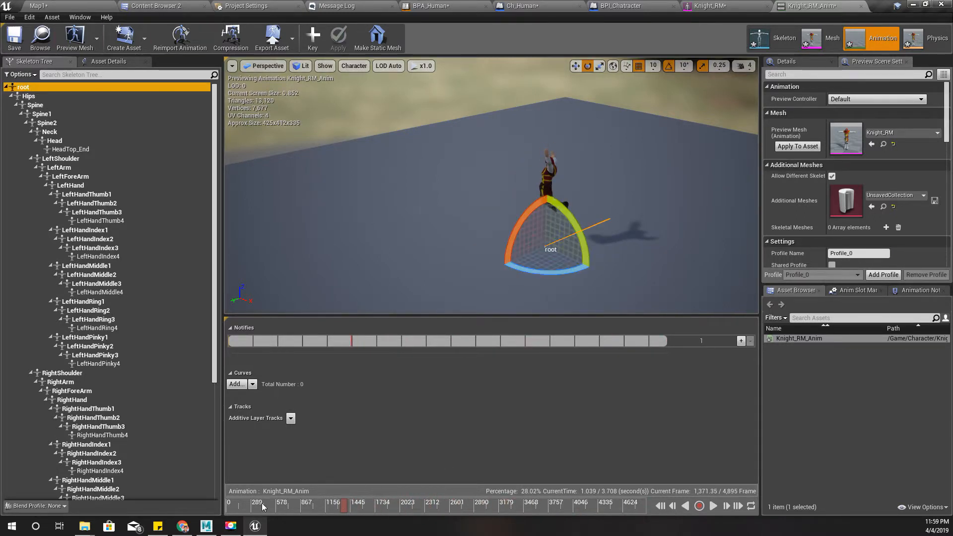
drag(262, 504, 70, 459)
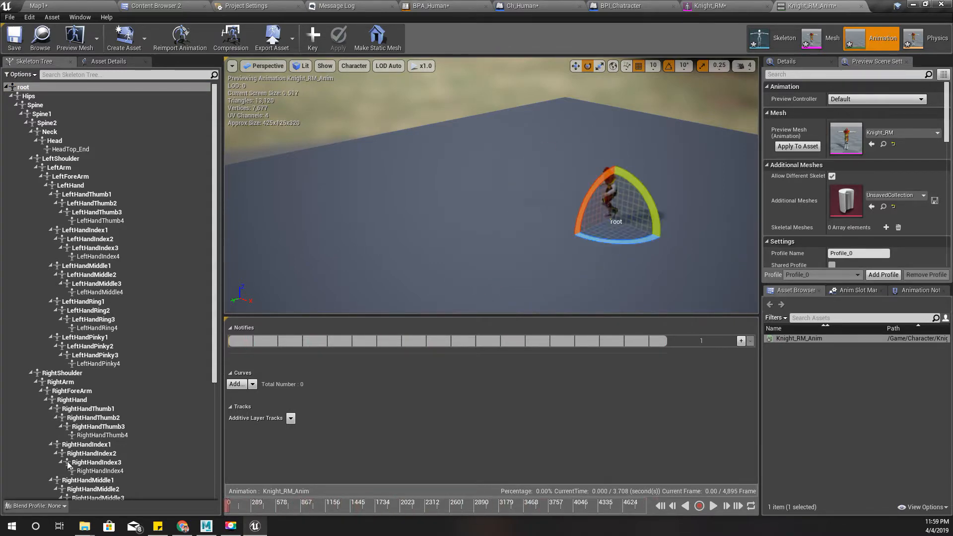
click(863, 6)
click(204, 35)
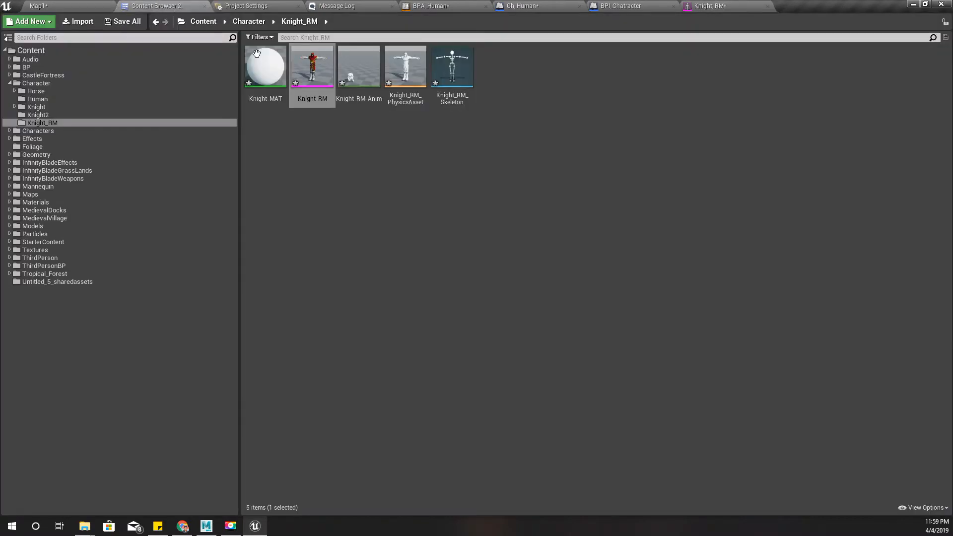
Step: Open the Knight2 folder inside Character and select the Knight2 skeletal mesh
click(318, 69)
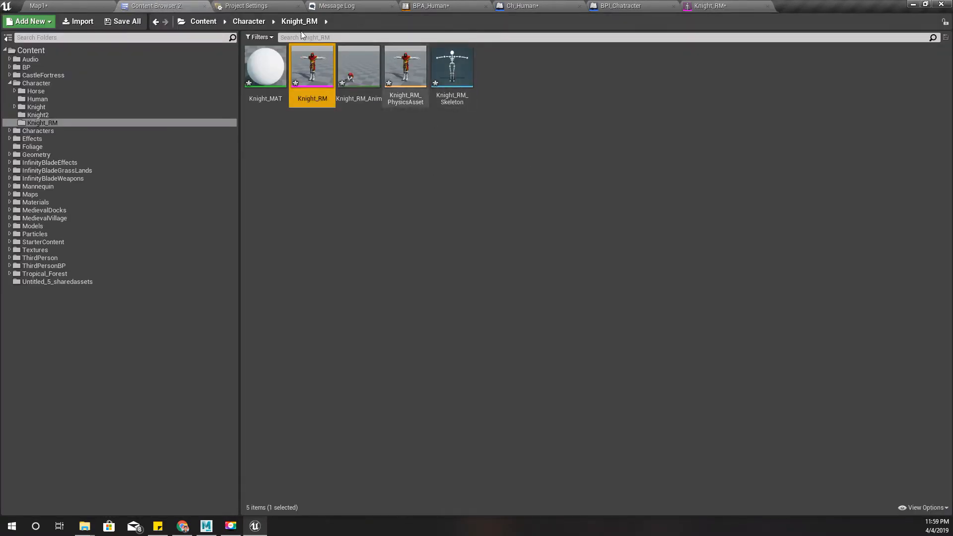
click(38, 115)
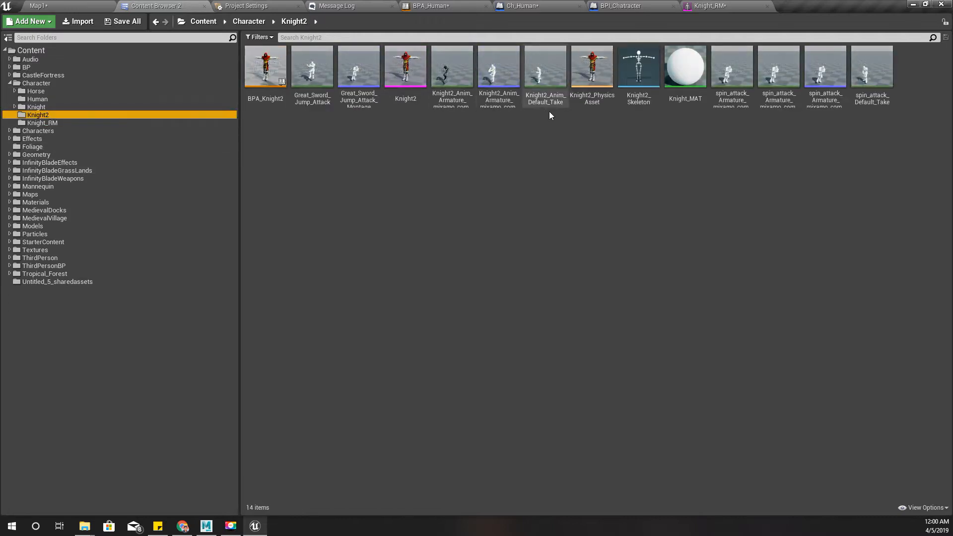
click(406, 67)
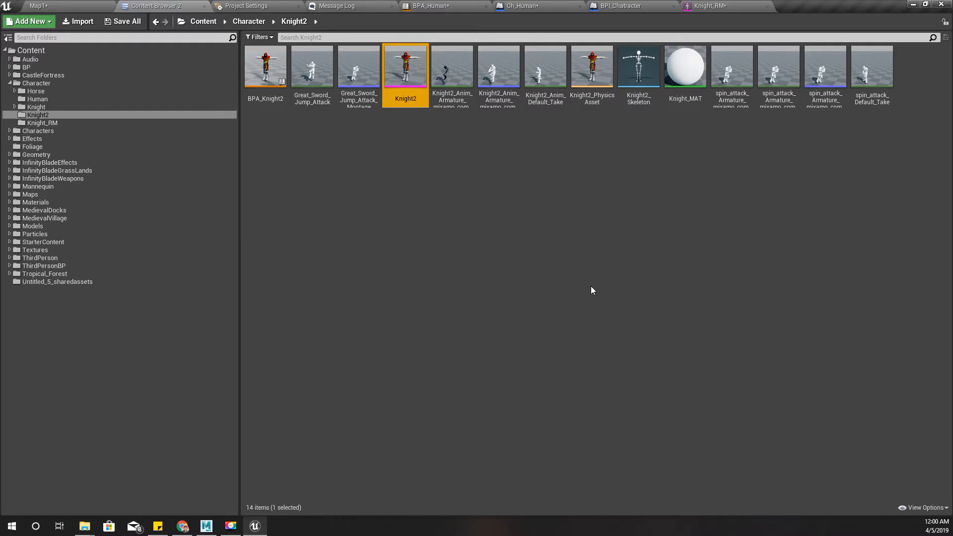
key(Right)
key(Right)
key(Right)
key(Right)
key(Right)
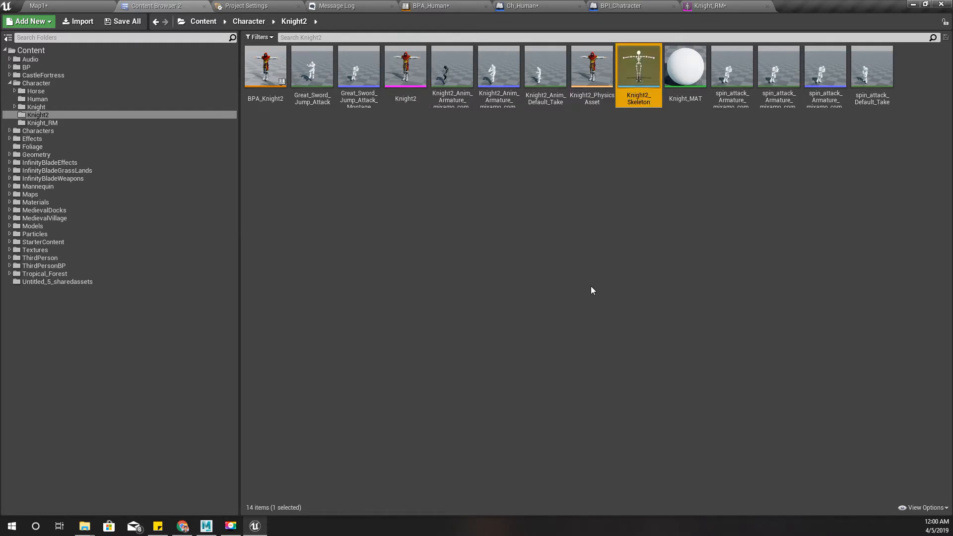
key(Delete)
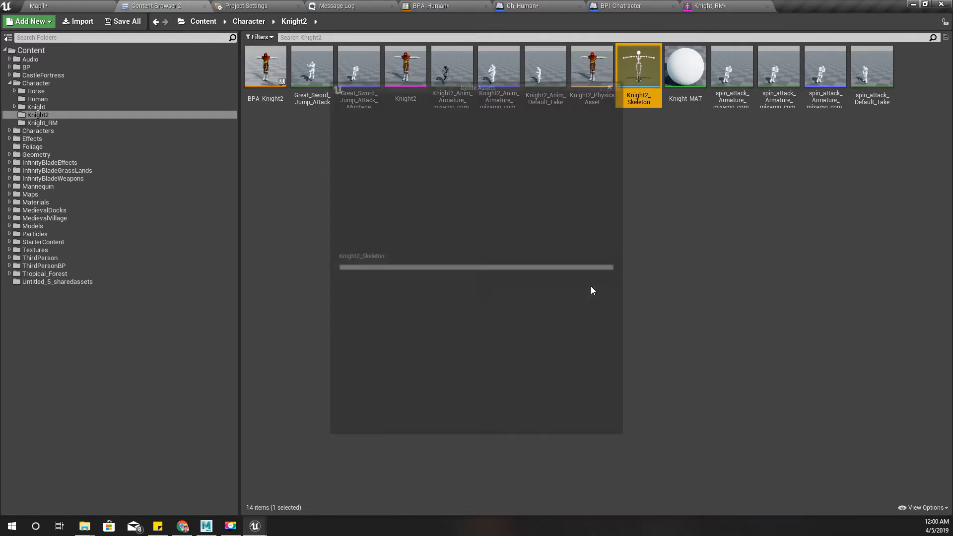
click(393, 405)
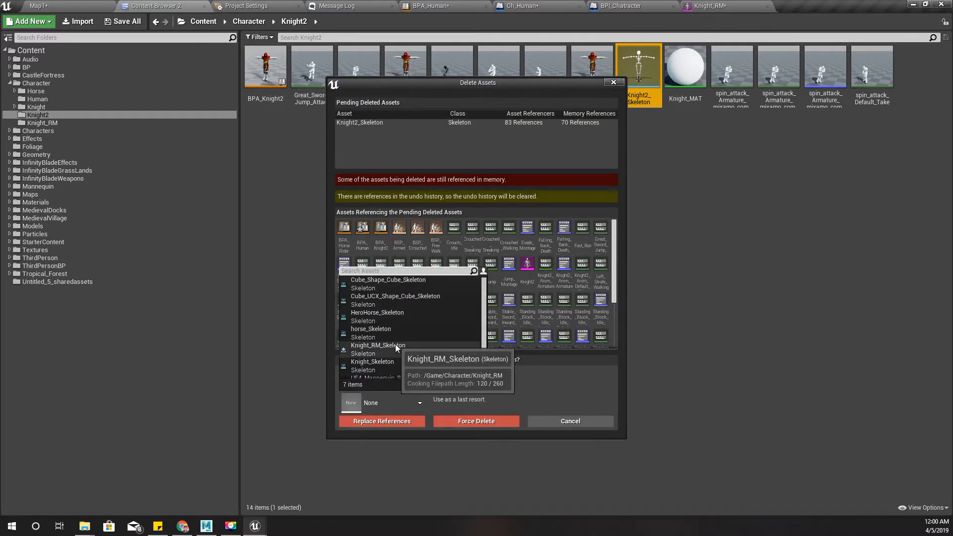
click(546, 425)
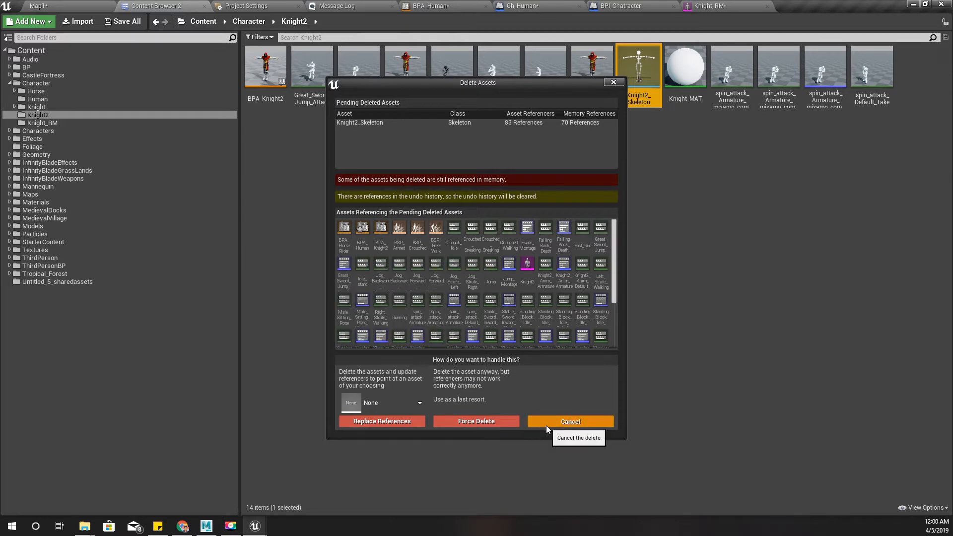
click(546, 425)
Step: Delete the Knight2 skeletal mesh and replace its references with Knight_RM
click(419, 82)
key(Delete)
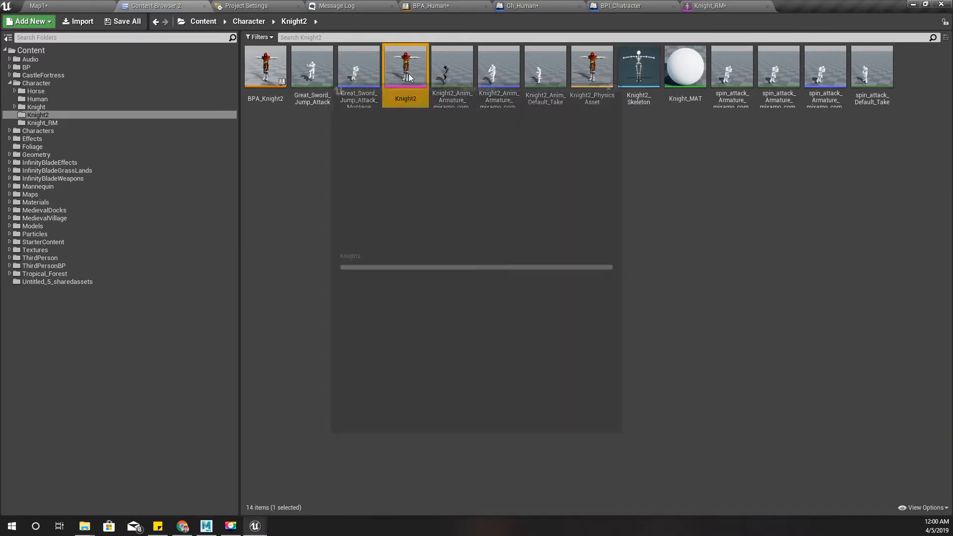
click(391, 402)
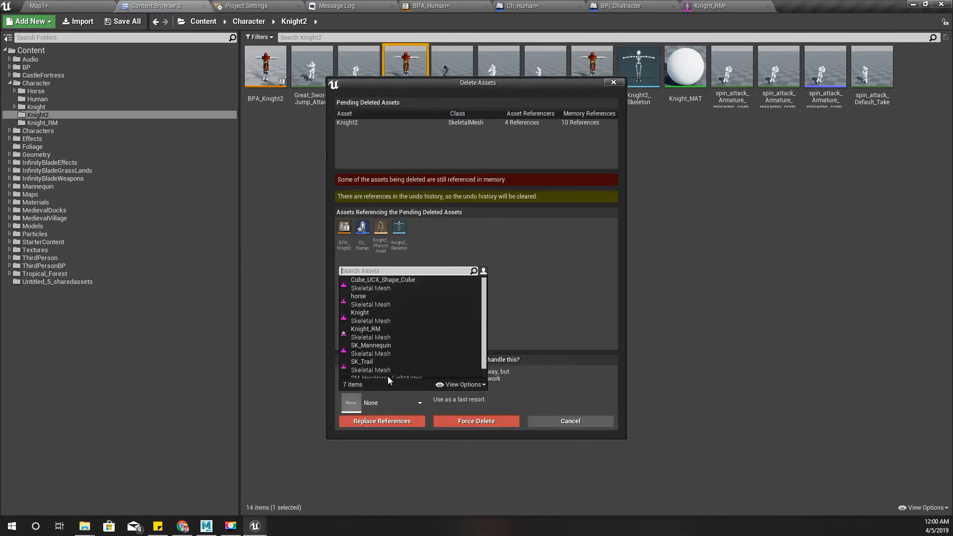
click(380, 332)
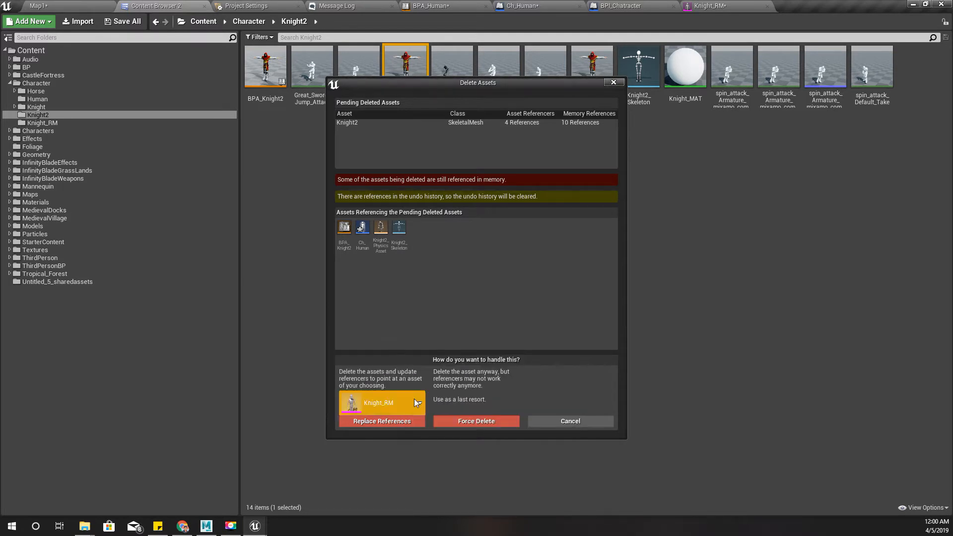
click(395, 422)
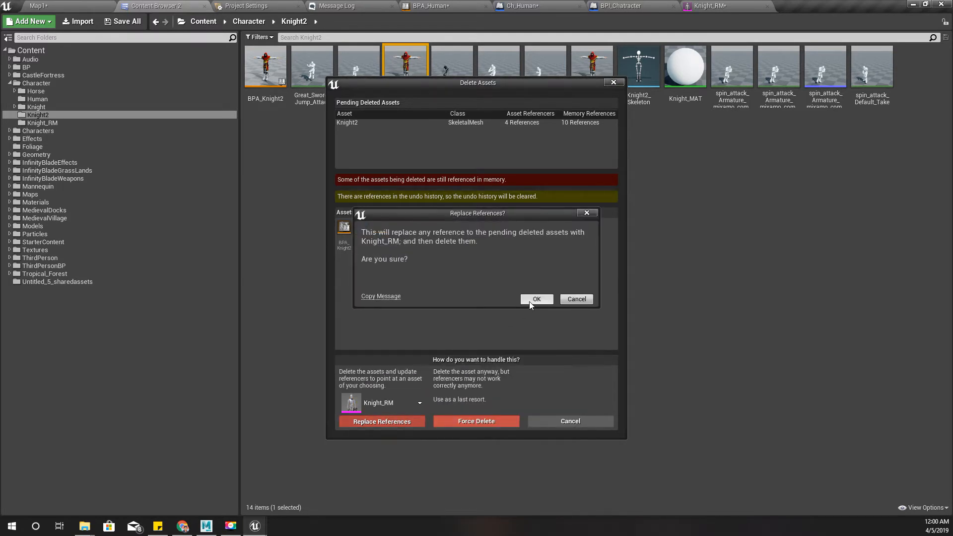
click(531, 300)
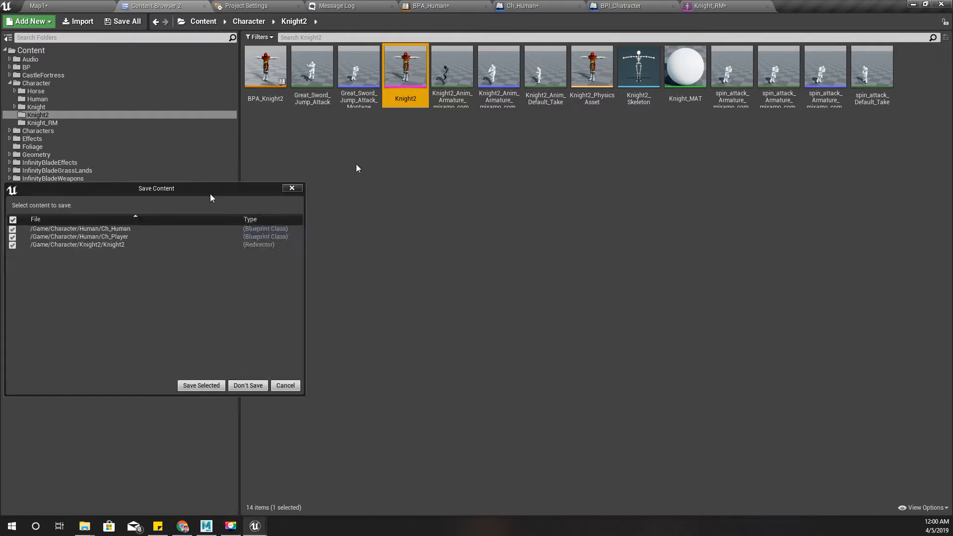
click(418, 329)
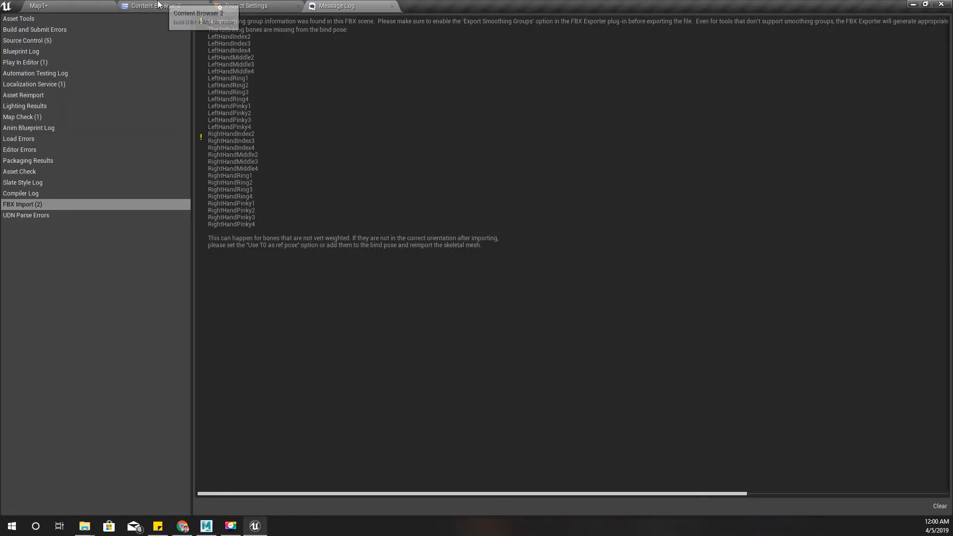
Step: Delete Knight2_Skeleton from the Knight2 folder, replacing its references with Knight_RM_Skeleton, and save all the affected assets
click(160, 5)
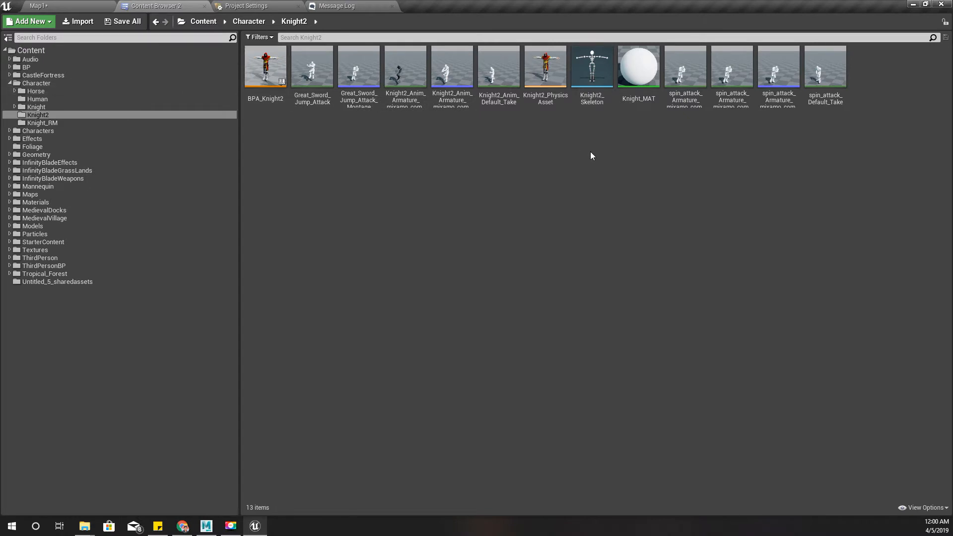
click(600, 74)
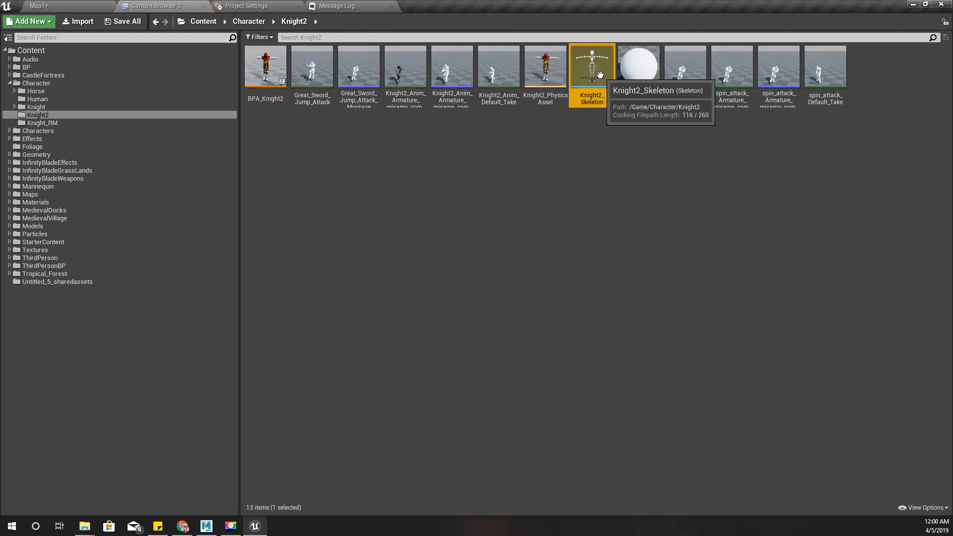
key(Delete)
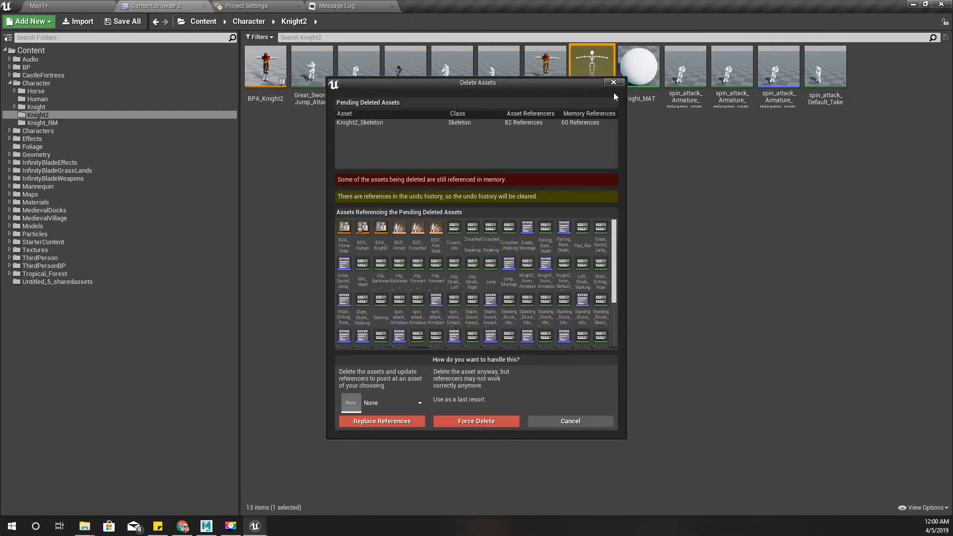
click(396, 392)
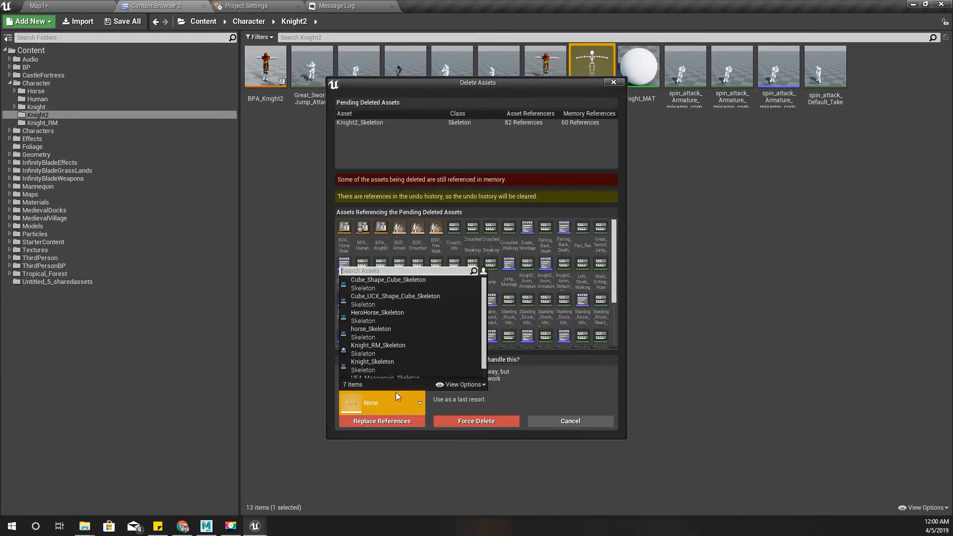
scroll(416, 343, down, 1)
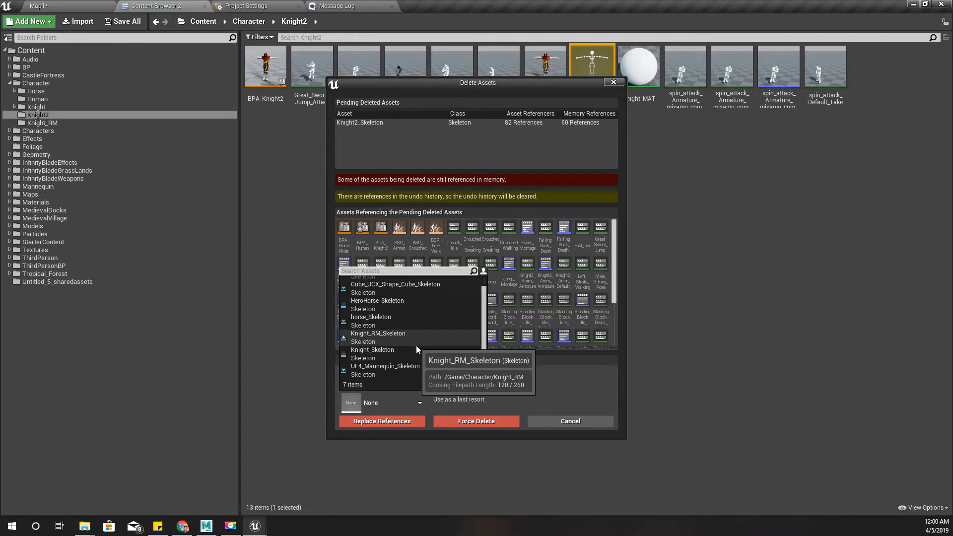
click(410, 342)
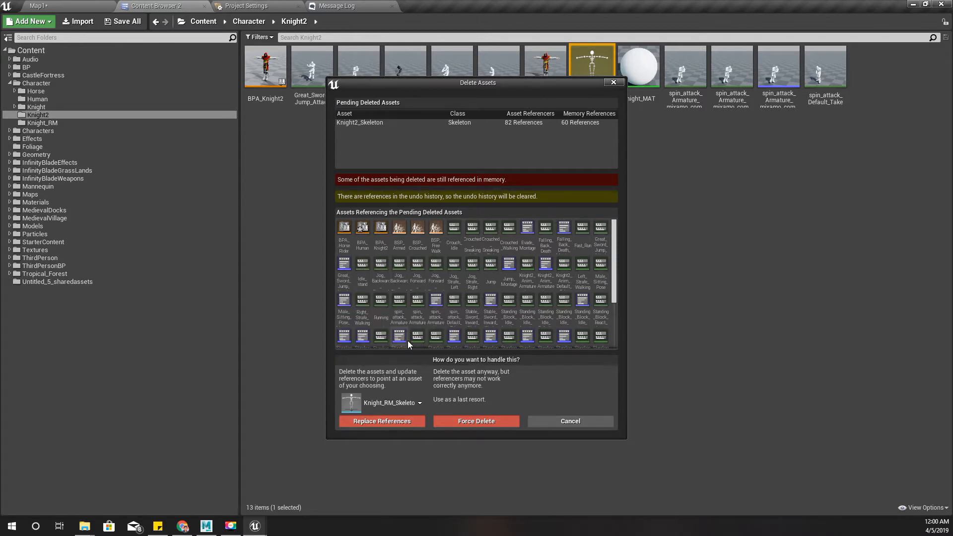
click(386, 421)
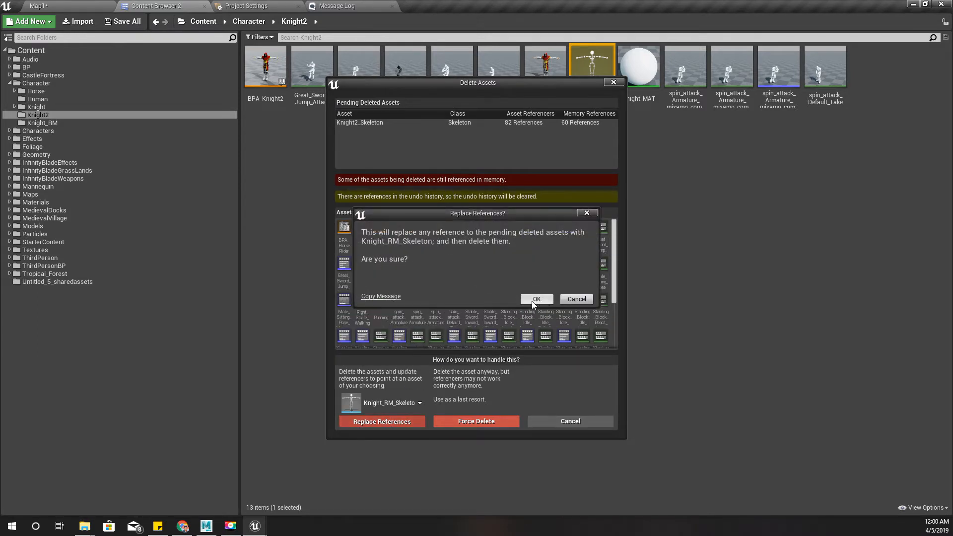
click(535, 299)
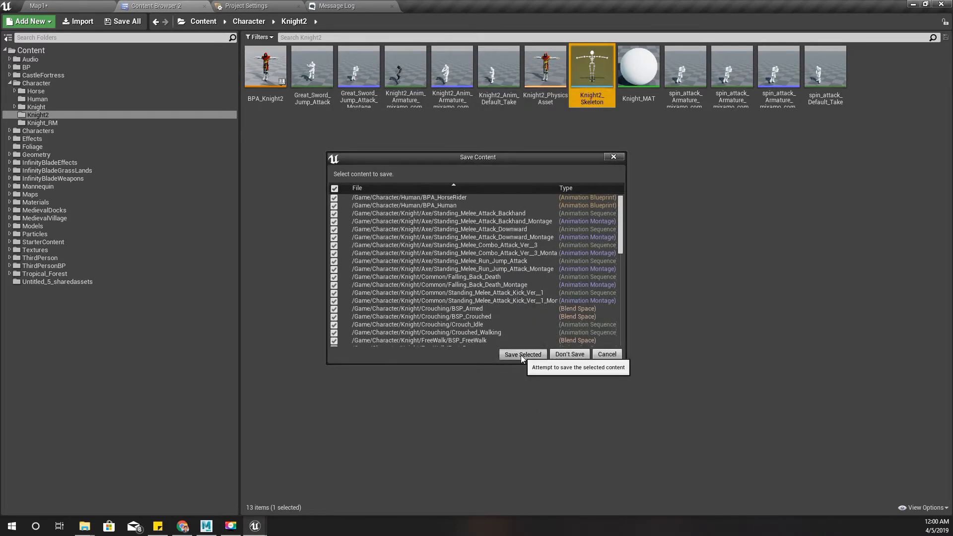
click(522, 355)
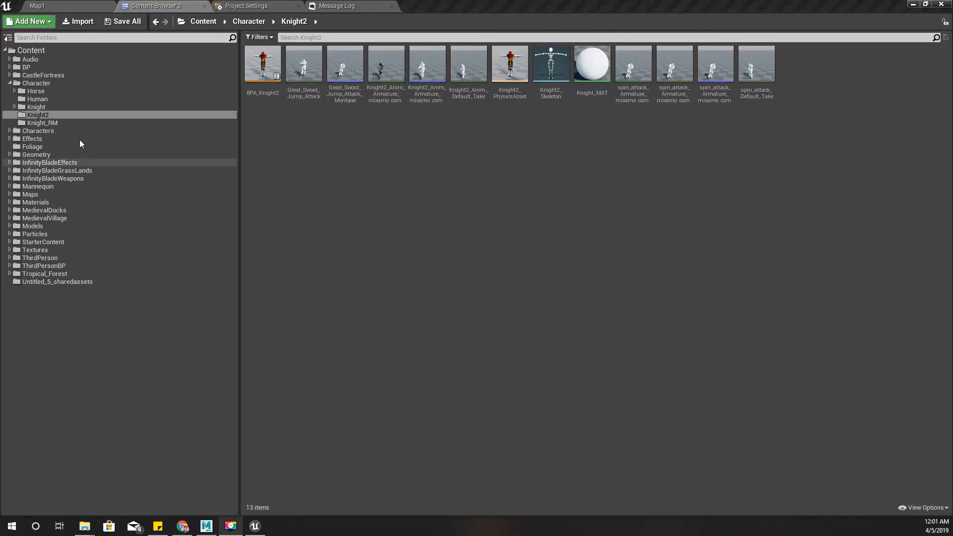
Step: Open the BPA_Human animation blueprint from the Human folder and inspect its preview mesh and scene settings
click(37, 99)
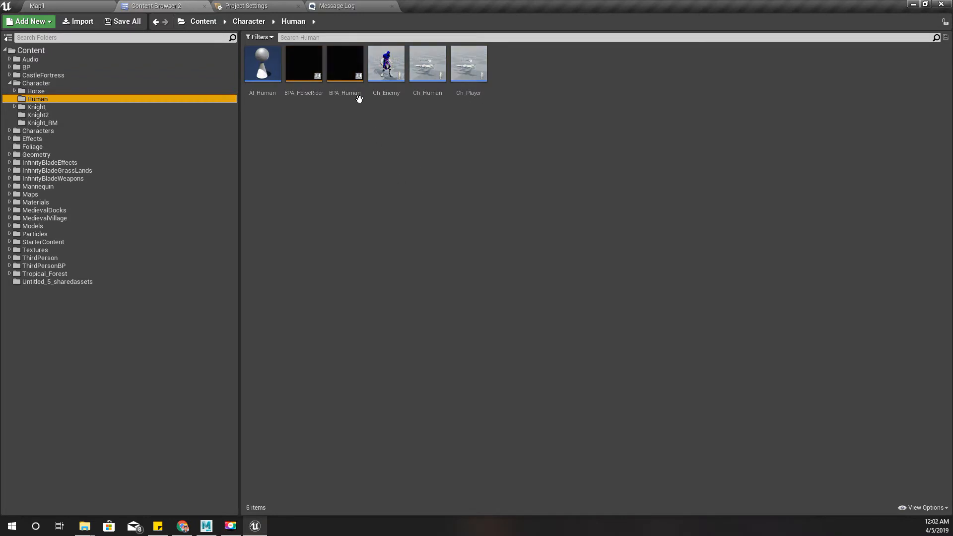
double_click(346, 71)
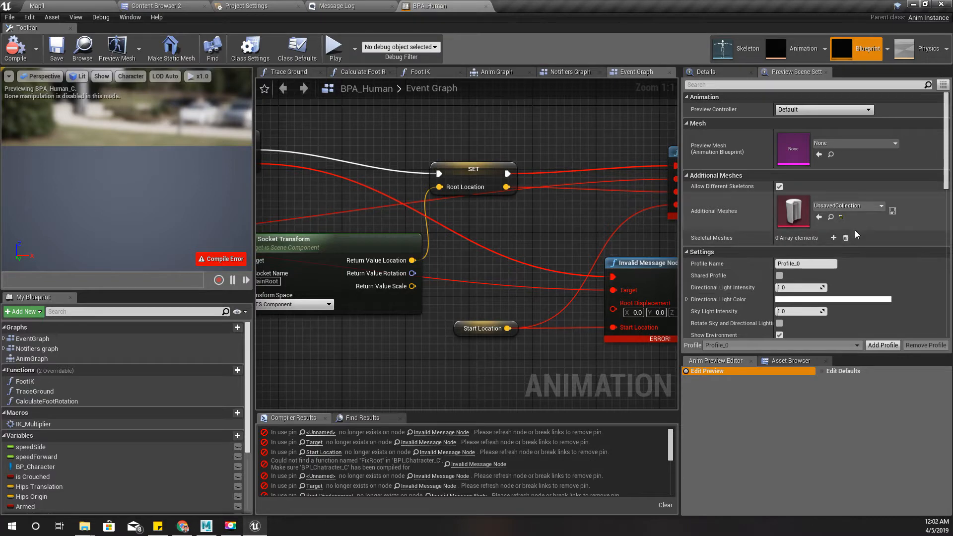
scroll(855, 231, down, 3)
scroll(855, 231, down, 3)
scroll(853, 229, up, 10)
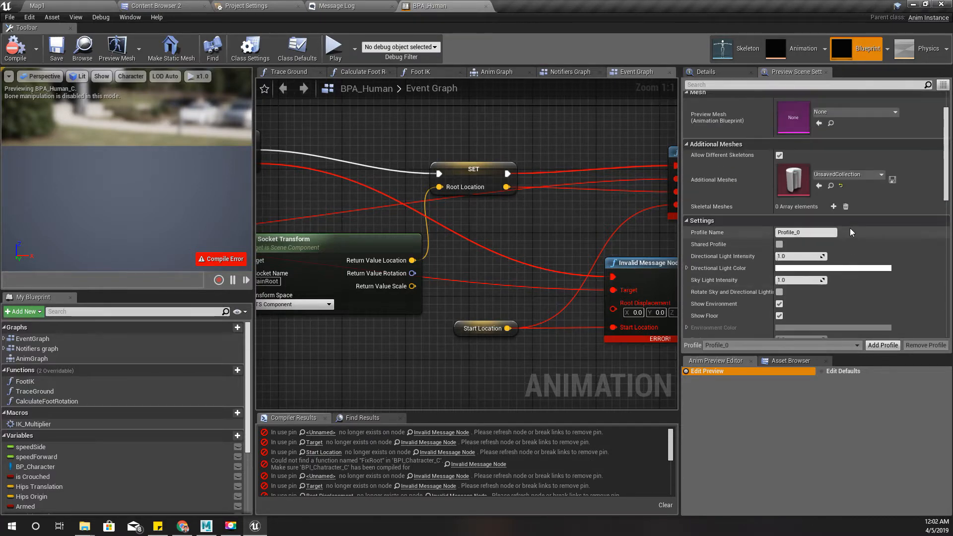
click(854, 143)
click(854, 143)
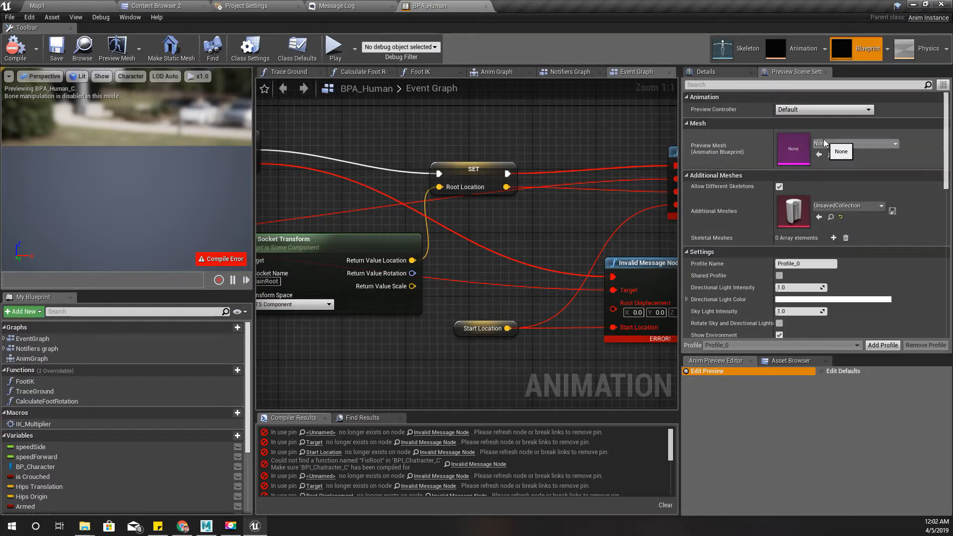
Step: Examine the BPA_Human event graph around the invalid message nodes, the compiler results and the Toggle Crouch and Toggle IK events
scroll(469, 233, down, 4)
scroll(494, 238, up, 2)
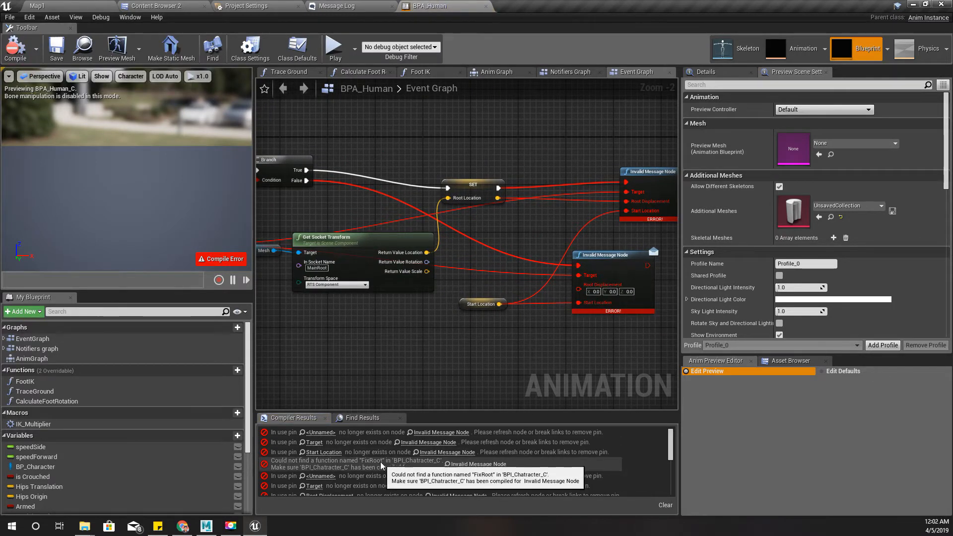
scroll(457, 348, down, 5)
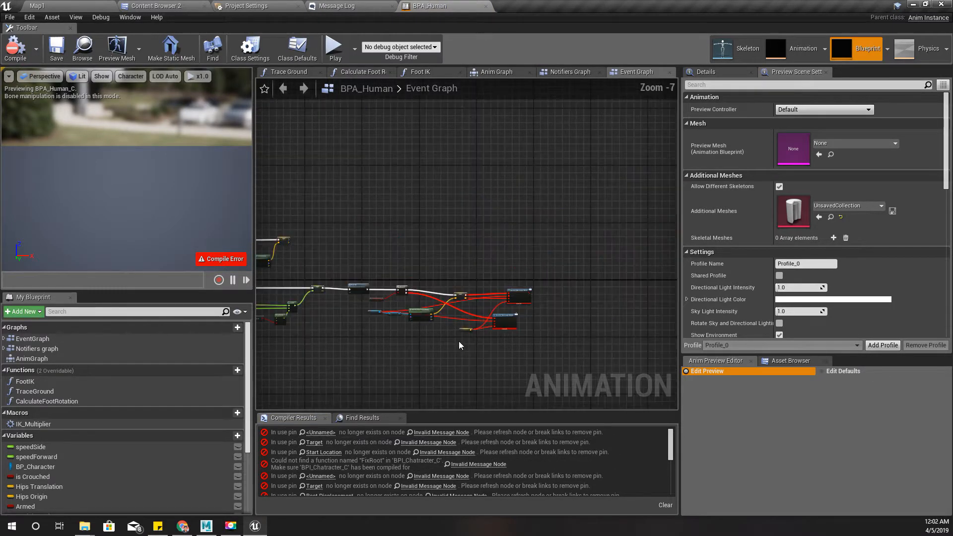
scroll(380, 337, up, 8)
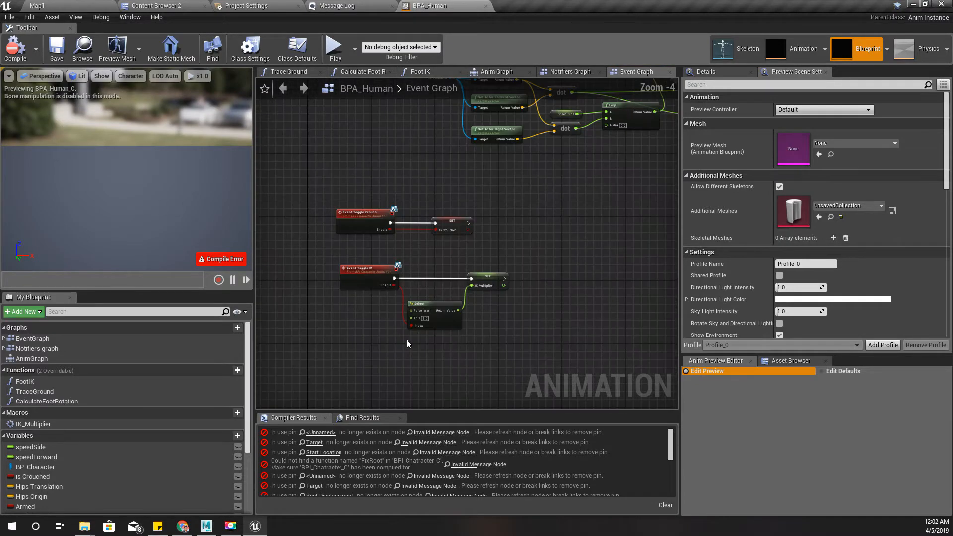
scroll(397, 333, down, 3)
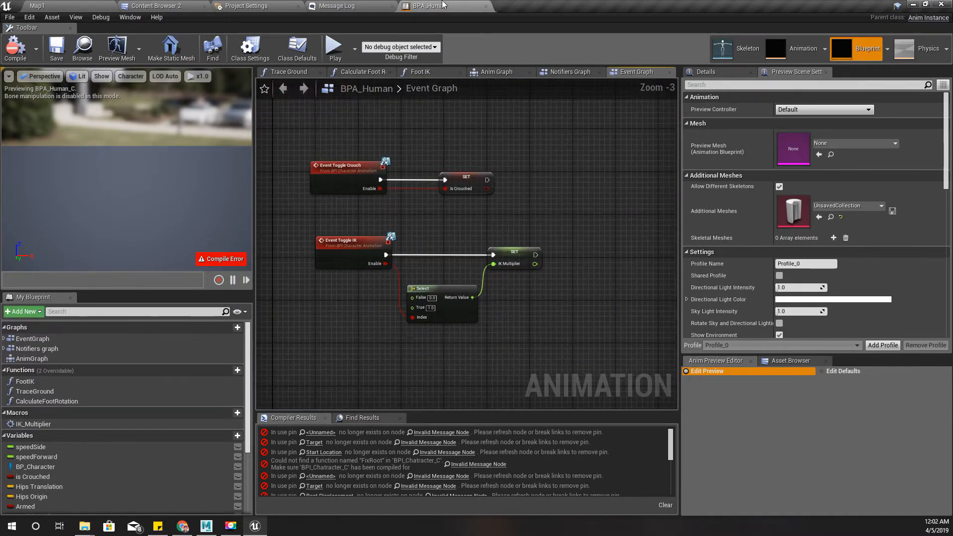
Step: Close BPA_Human and open the Ch_Human blueprint from the Human folder in the content browser
click(485, 6)
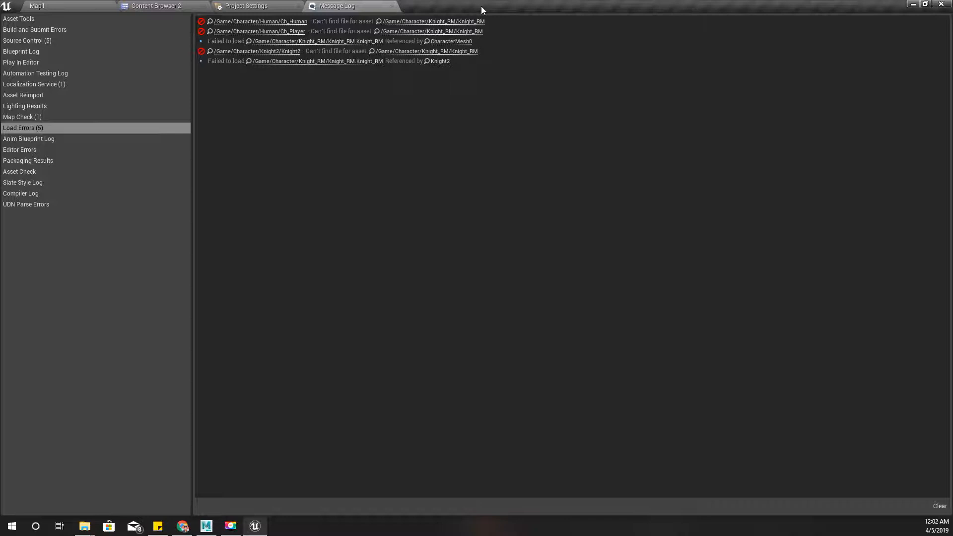
click(164, 5)
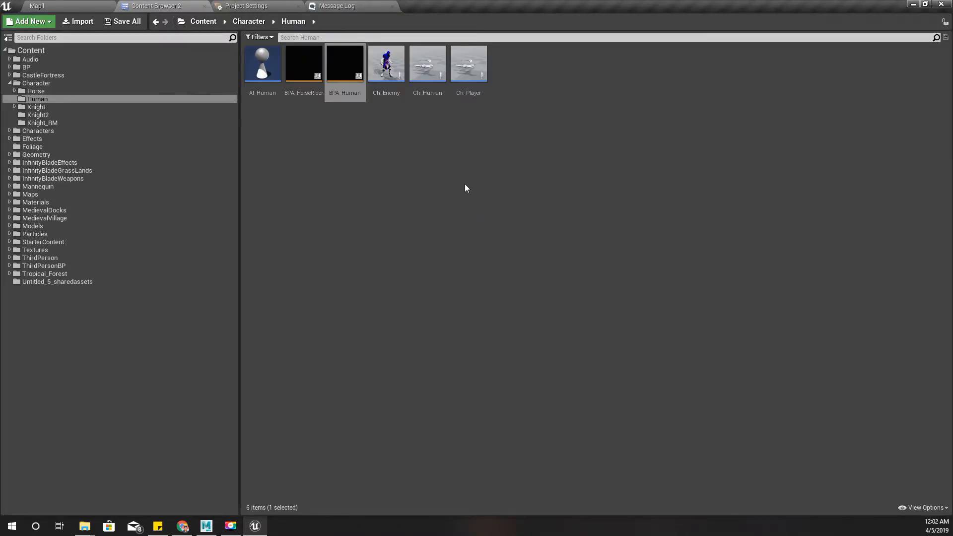
double_click(427, 66)
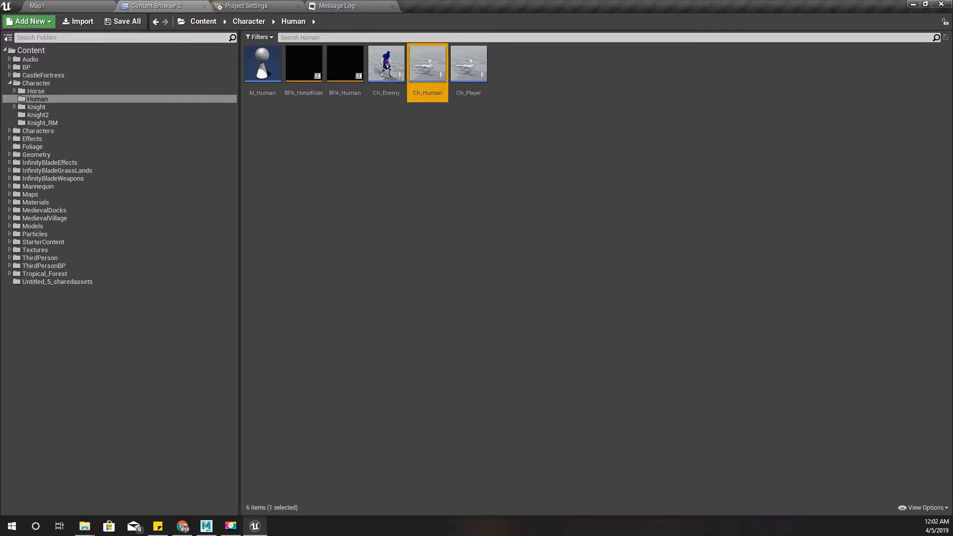
Step: Import Knight_RM.fbx from the RootMotion folder into the Knight_RM content folder as a skeletal mesh with animations and no existing skeleton assigned
click(42, 123)
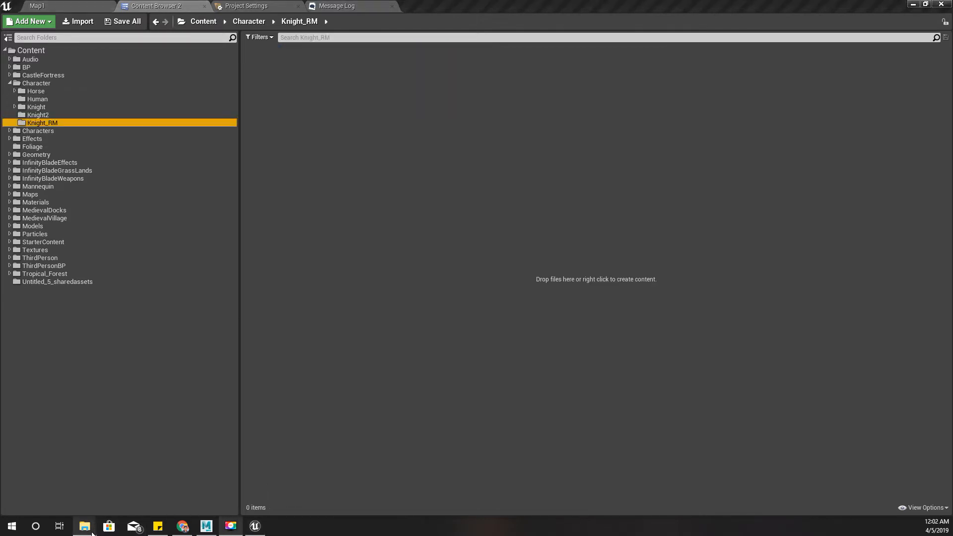
mouse_move(85, 526)
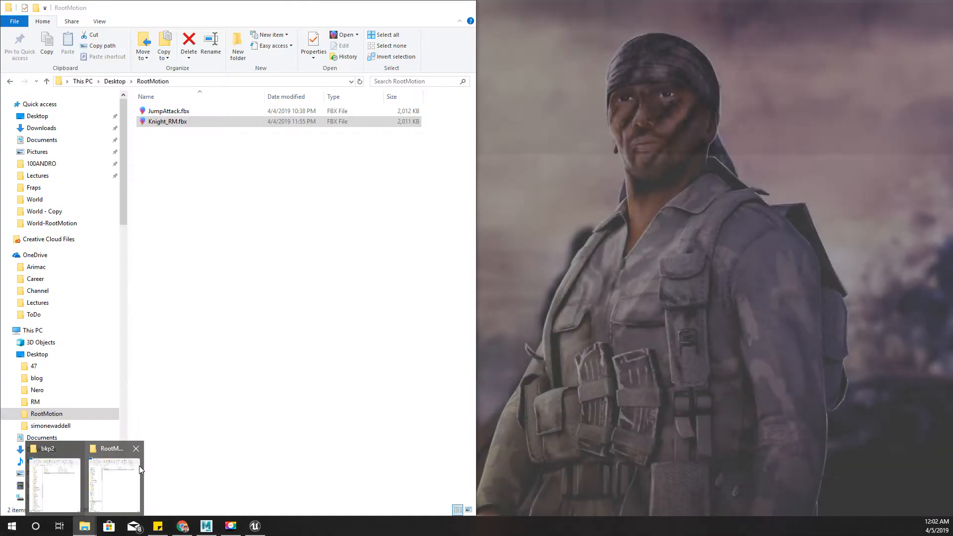
click(140, 466)
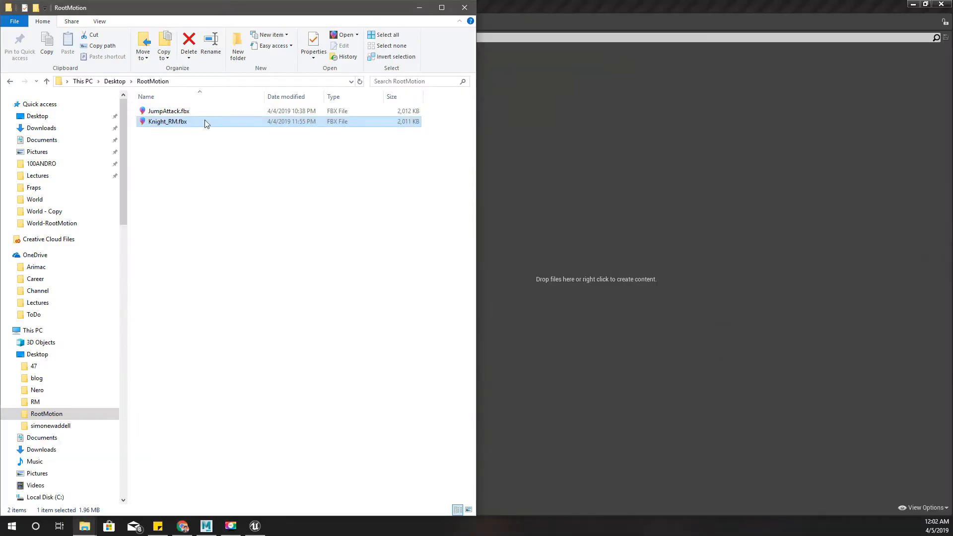
drag(204, 124, 642, 188)
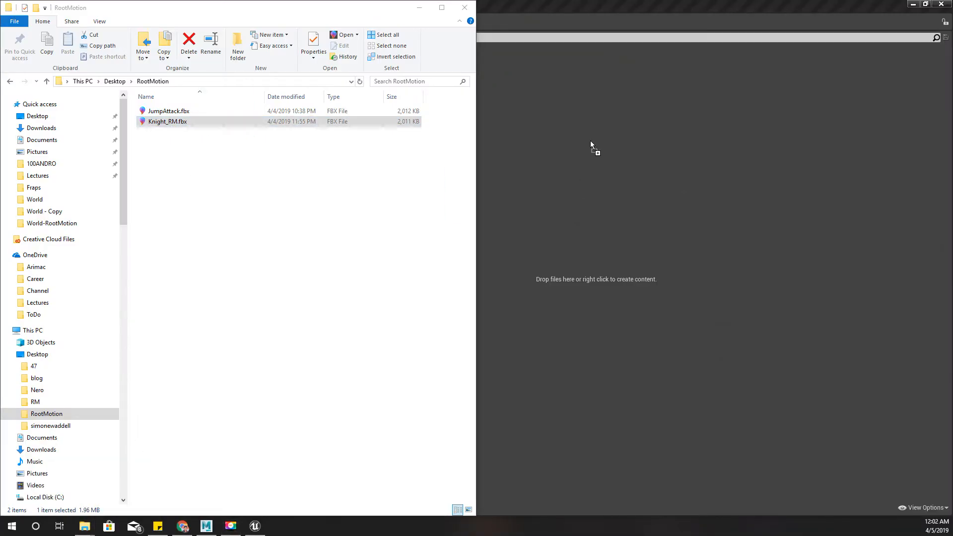
drag(591, 141, 590, 141)
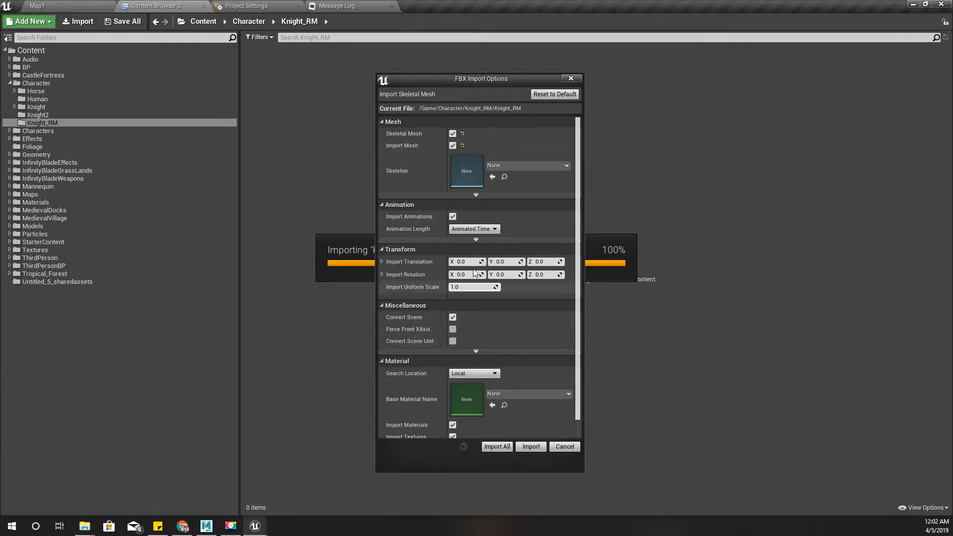
click(530, 447)
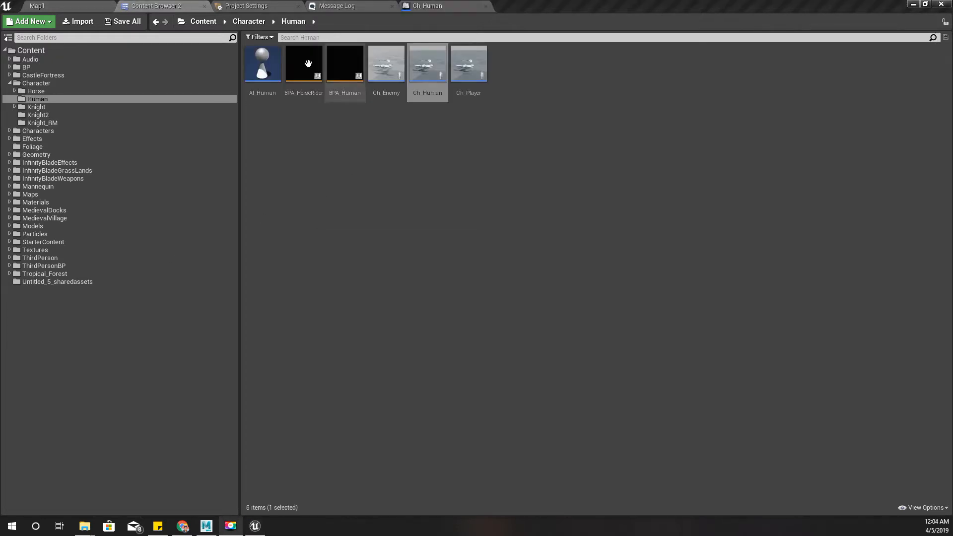
Step: Check the contents of the Knight_RM and Knight2 folders inside Character
click(47, 124)
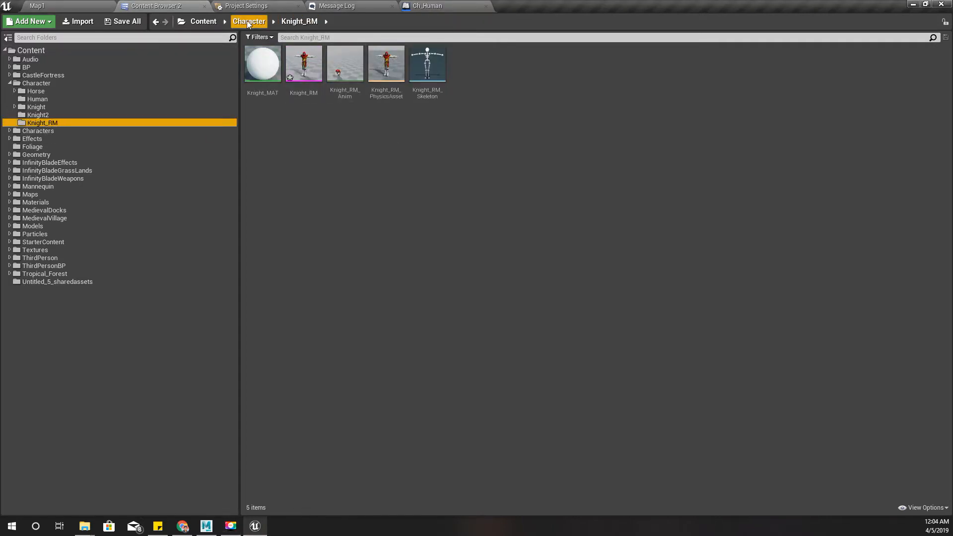
click(247, 22)
click(49, 123)
click(44, 116)
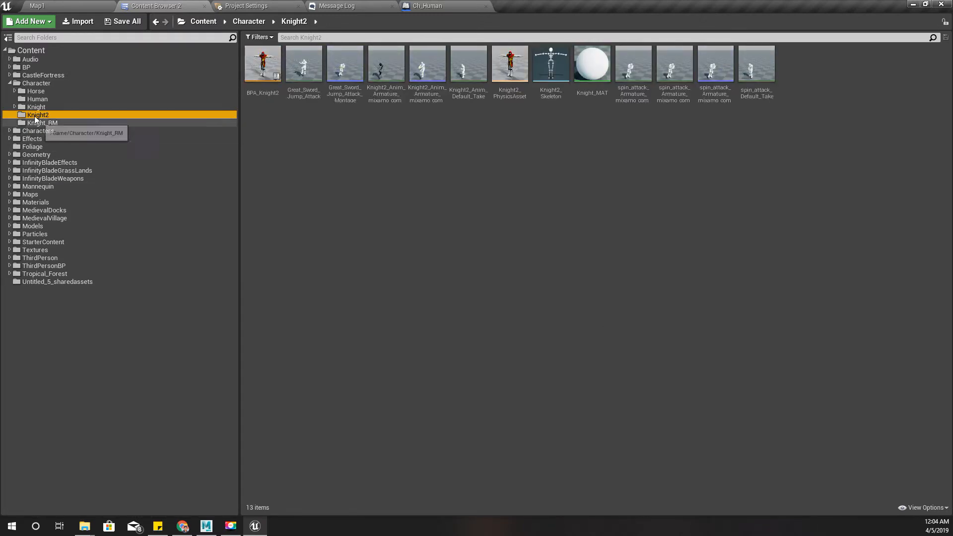
Step: Reopen BPA_Human from the Human folder and examine its event graph and preview scene settings
click(35, 100)
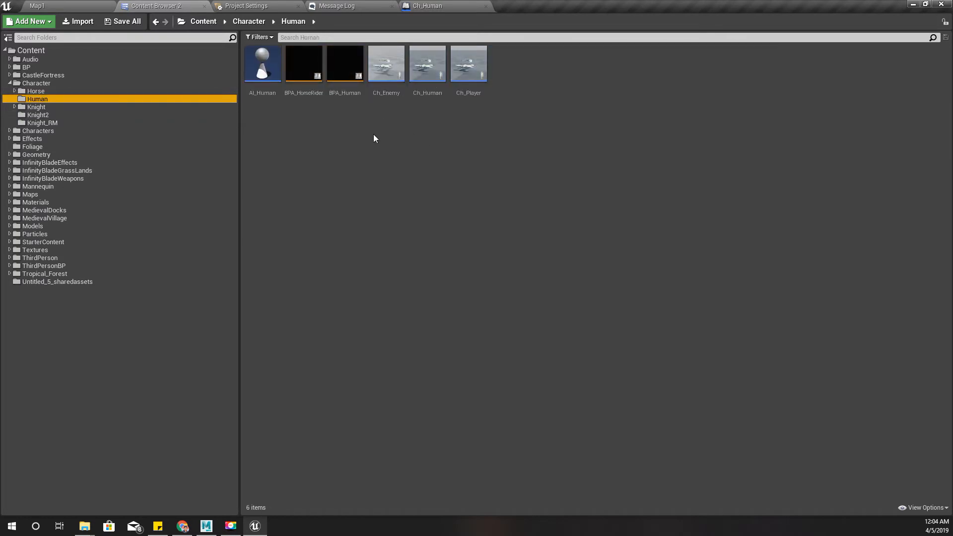
double_click(345, 79)
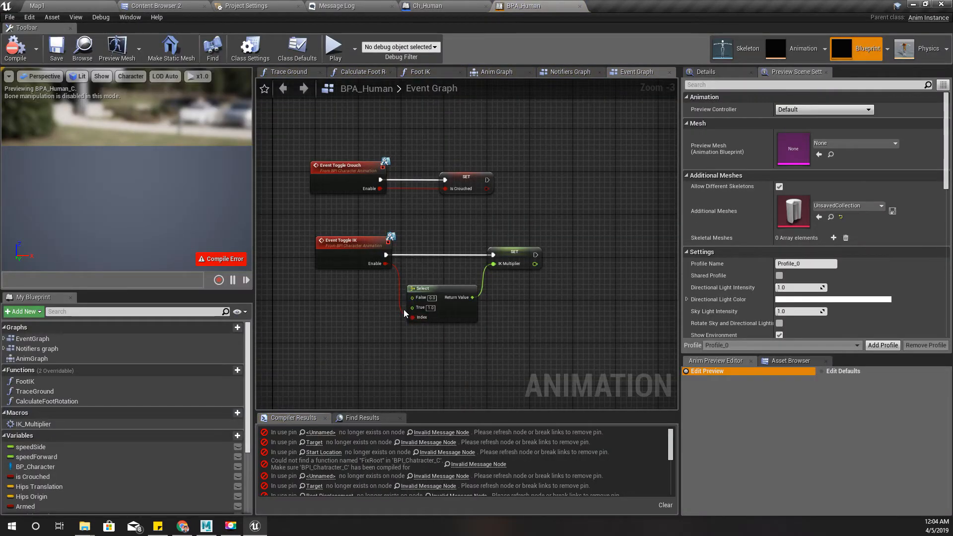
scroll(404, 309, down, 4)
scroll(499, 279, up, 1)
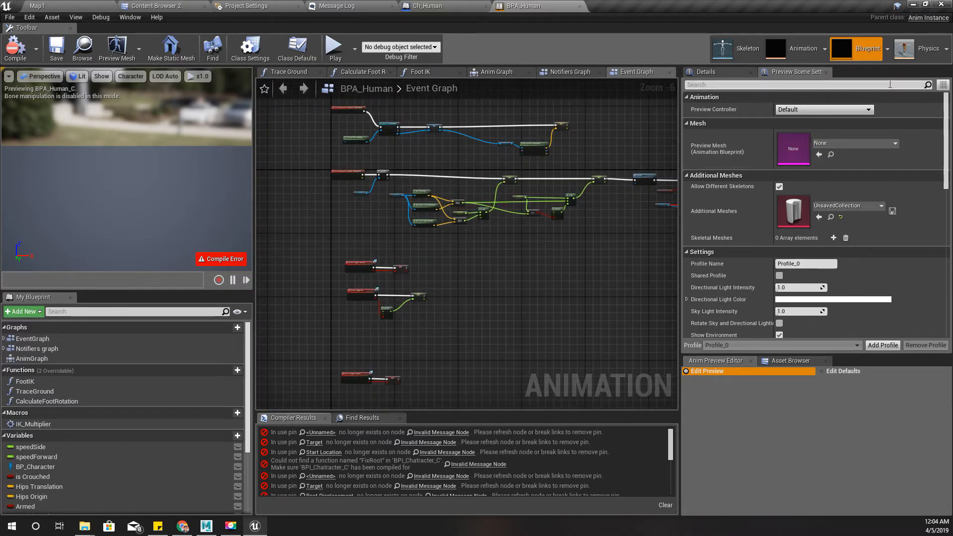
scroll(824, 249, down, 6)
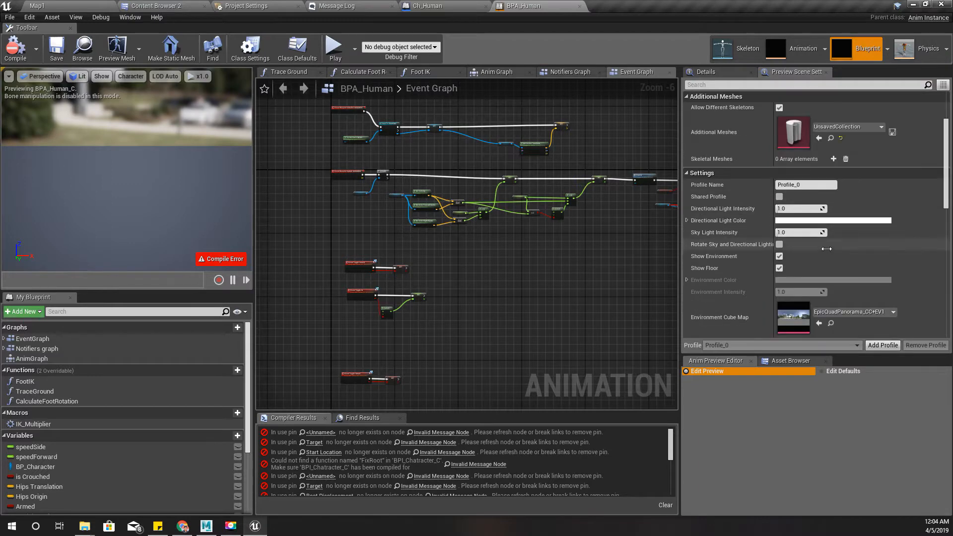
scroll(825, 248, up, 6)
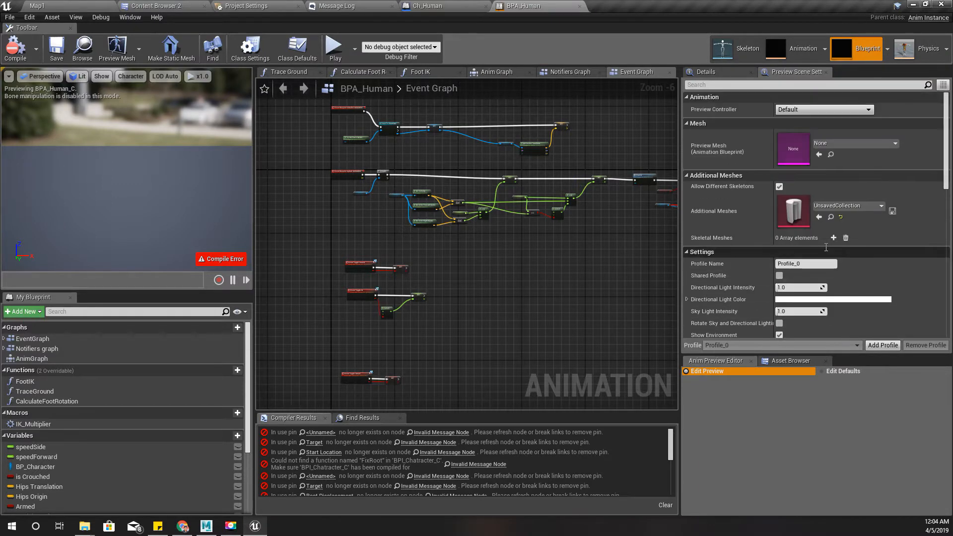
click(179, 6)
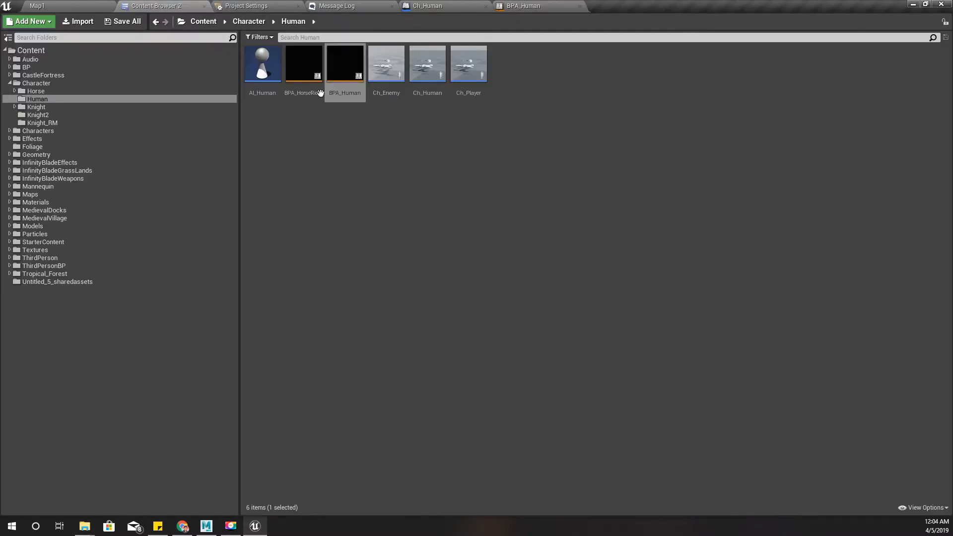
click(64, 123)
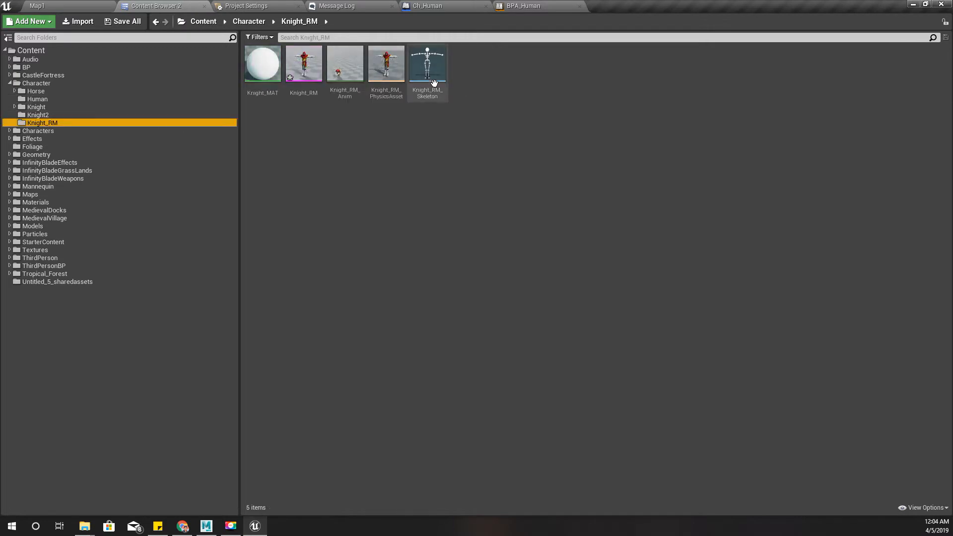
click(97, 116)
click(551, 67)
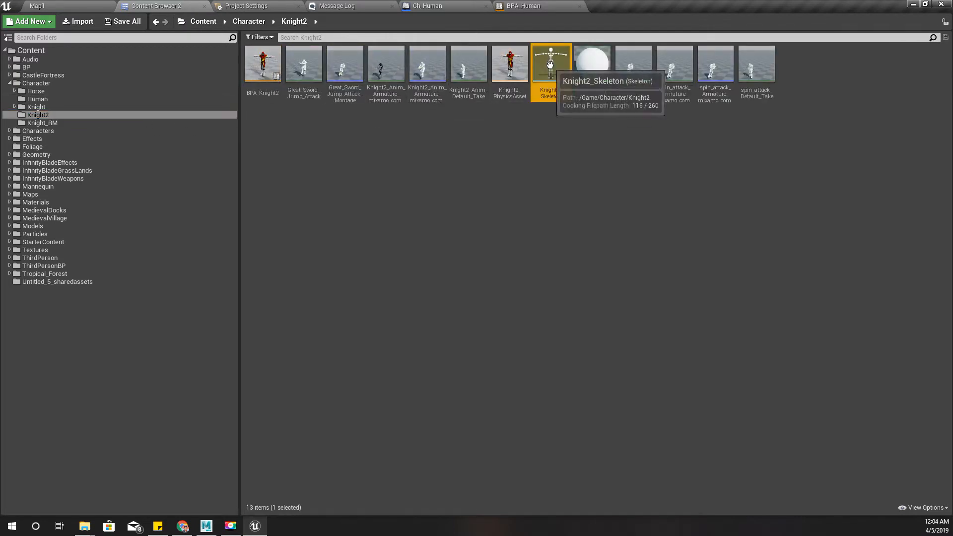
key(Delete)
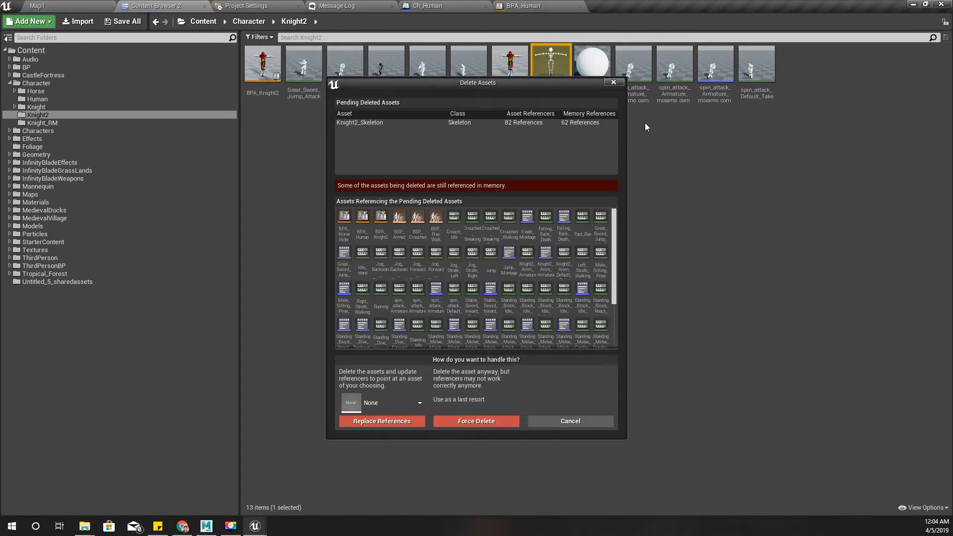
click(615, 82)
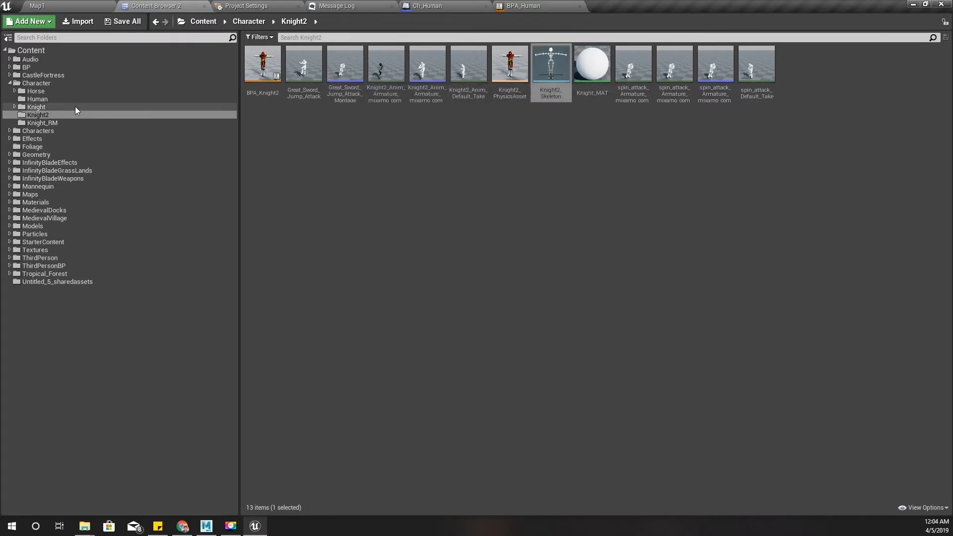
Step: Open the Knight_RM mesh and its skeleton, and inspect the root bone's place in the hierarchy and in the viewport
click(57, 116)
click(57, 123)
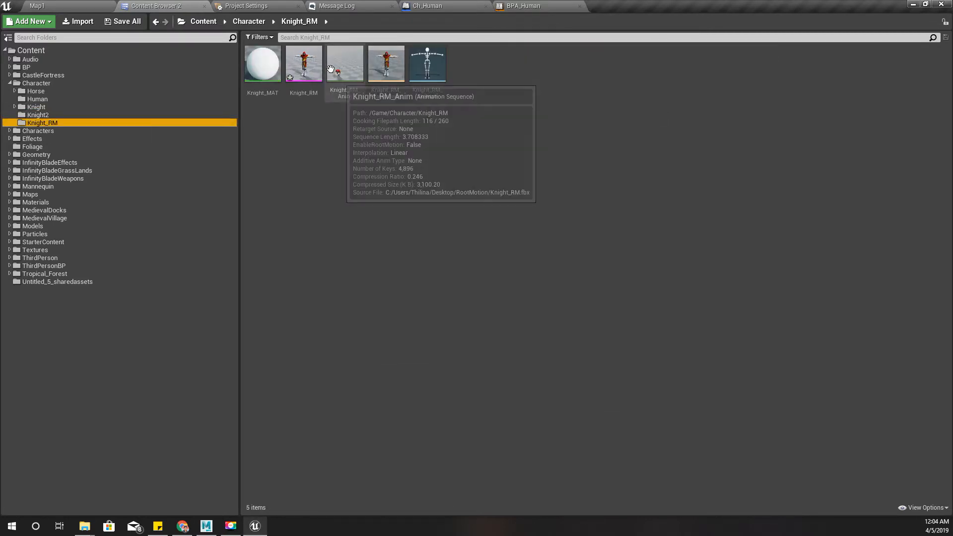
double_click(313, 66)
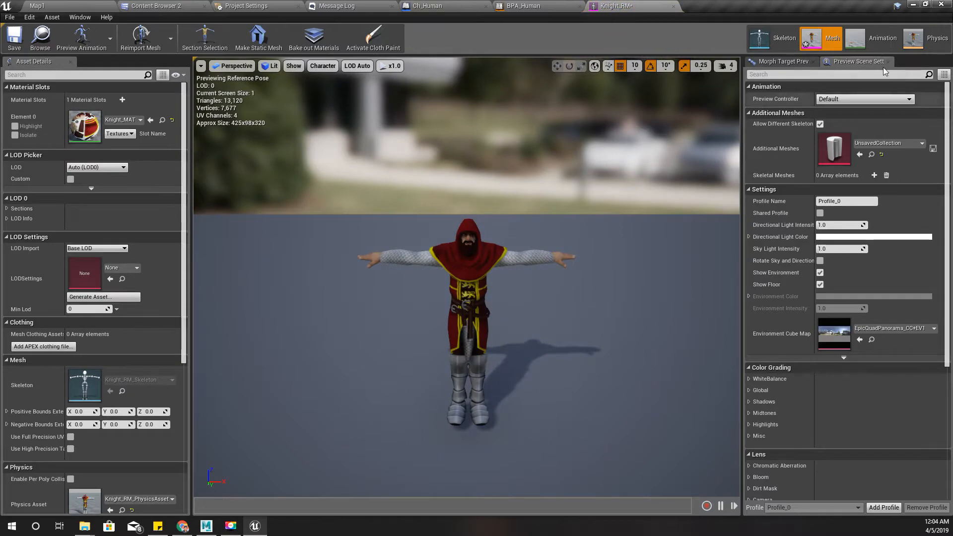
click(761, 39)
drag(534, 253, 472, 286)
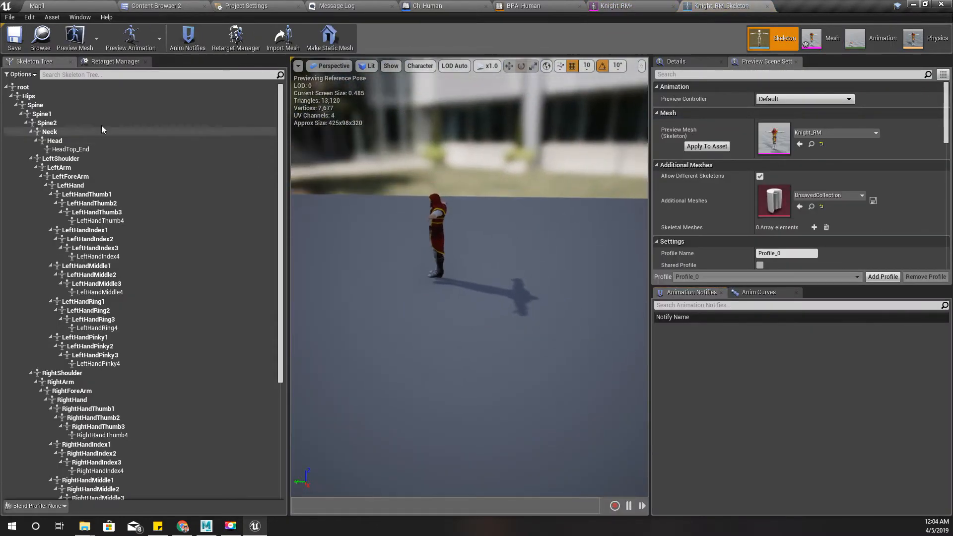
click(56, 84)
right_drag(447, 278, 596, 279)
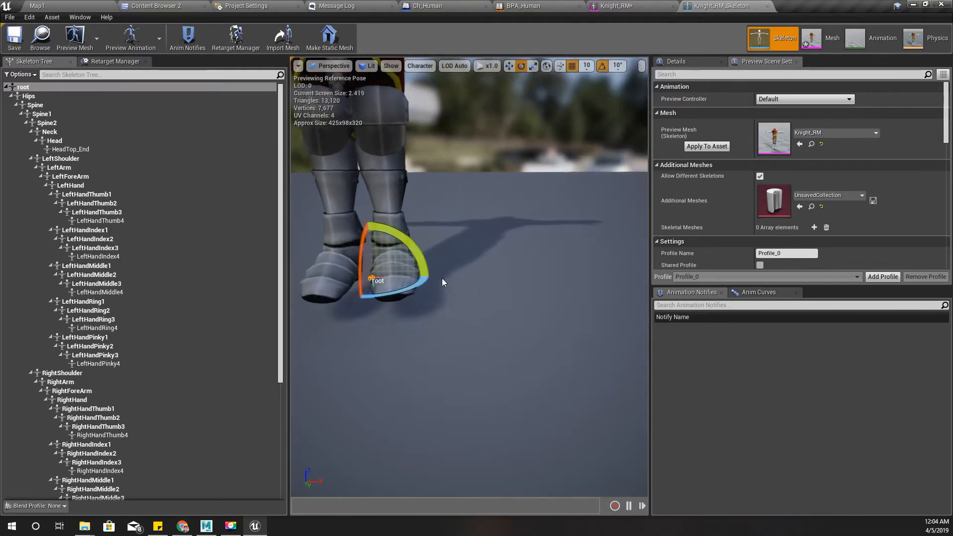
Step: Delete the root-motion Branch, Get Socket Transform and invalid message nodes following Foot IK in BPA_Human's event graph, and recompile
click(537, 6)
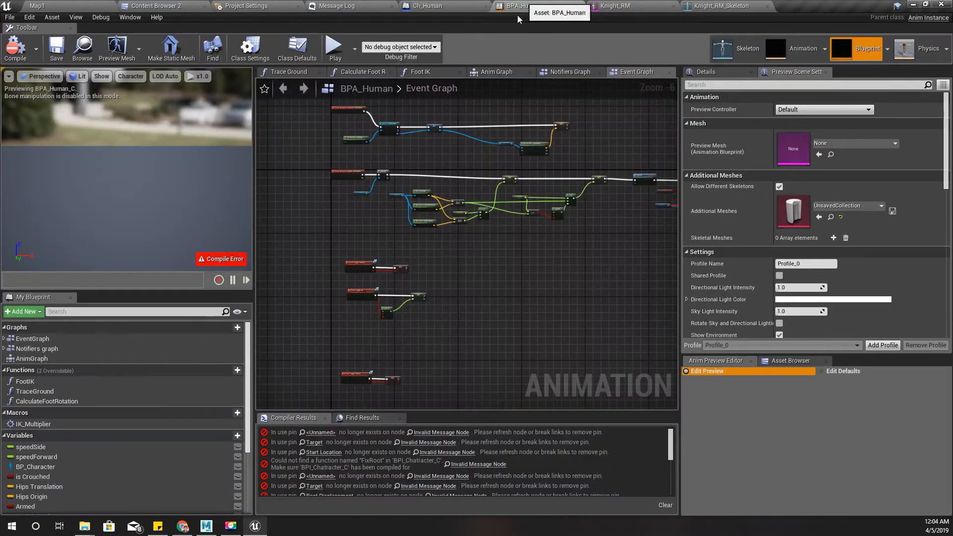
click(323, 453)
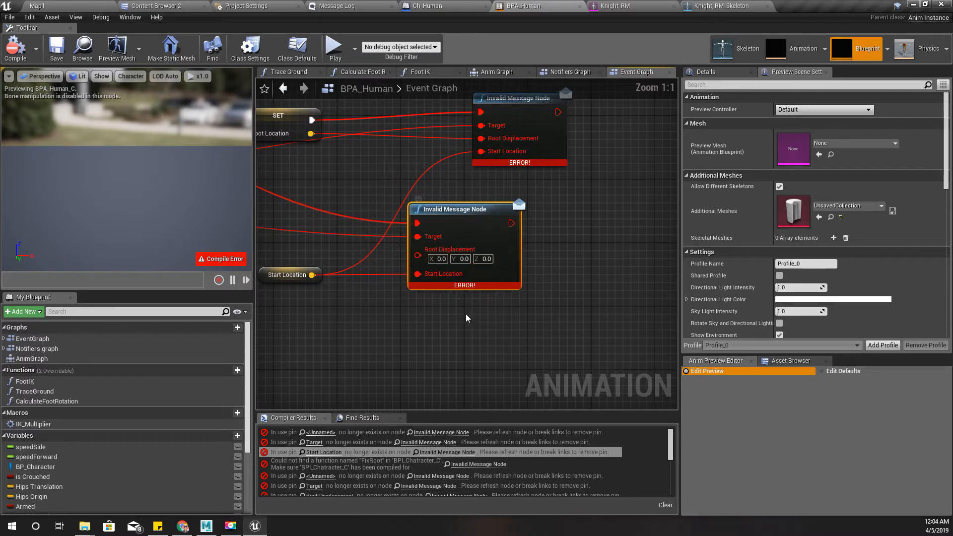
scroll(383, 329, down, 5)
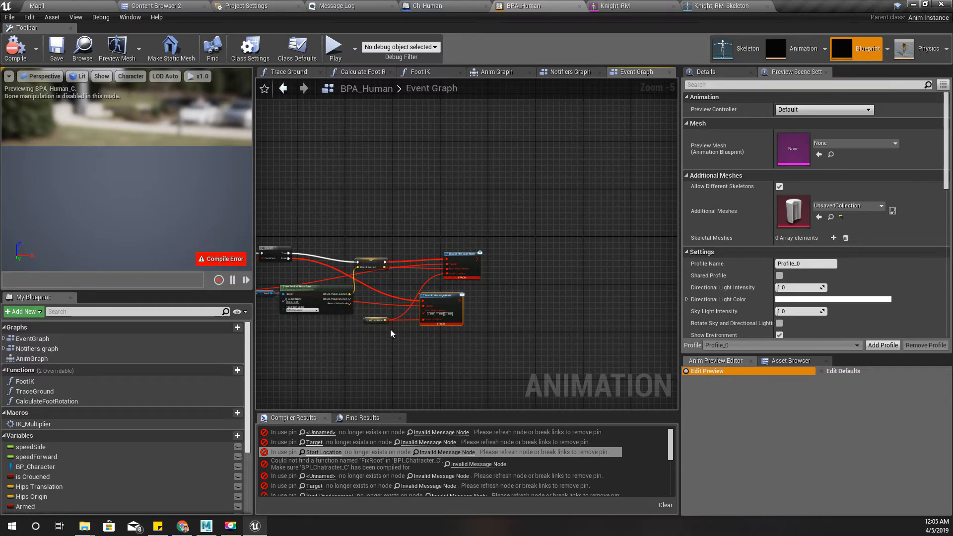
right_drag(378, 213, 837, 181)
scroll(556, 223, up, 4)
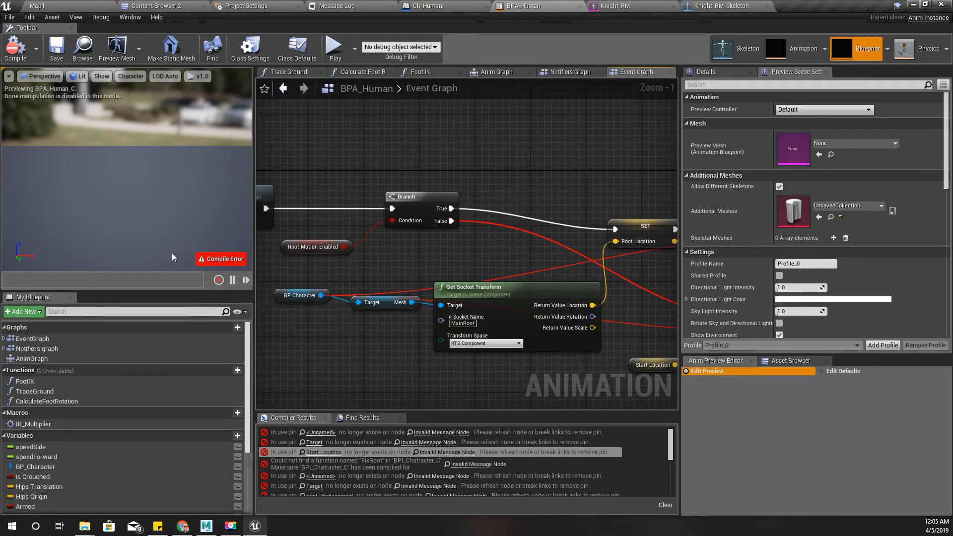
right_drag(357, 154, 500, 256)
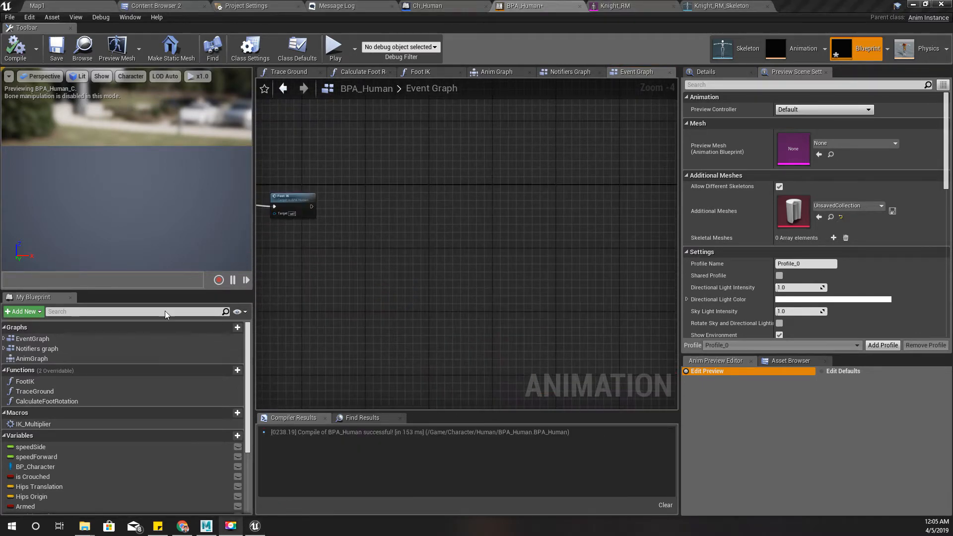
Step: Check the preview meshes offered for BPA_Human and inspect the MainRoot bone in its assigned Knight2_Skeleton
right_drag(588, 238, 771, 258)
right_drag(382, 319, 581, 298)
scroll(581, 298, down, 2)
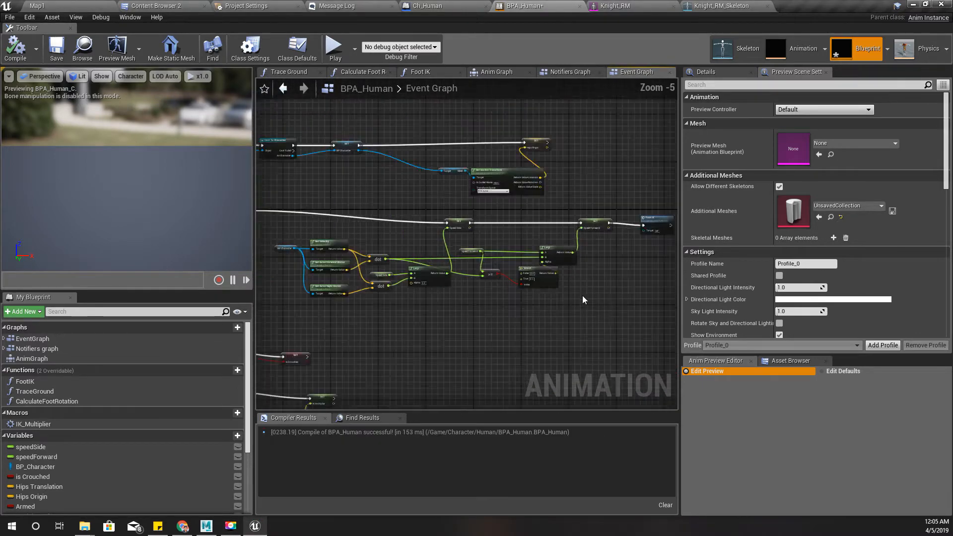
right_drag(398, 208, 441, 206)
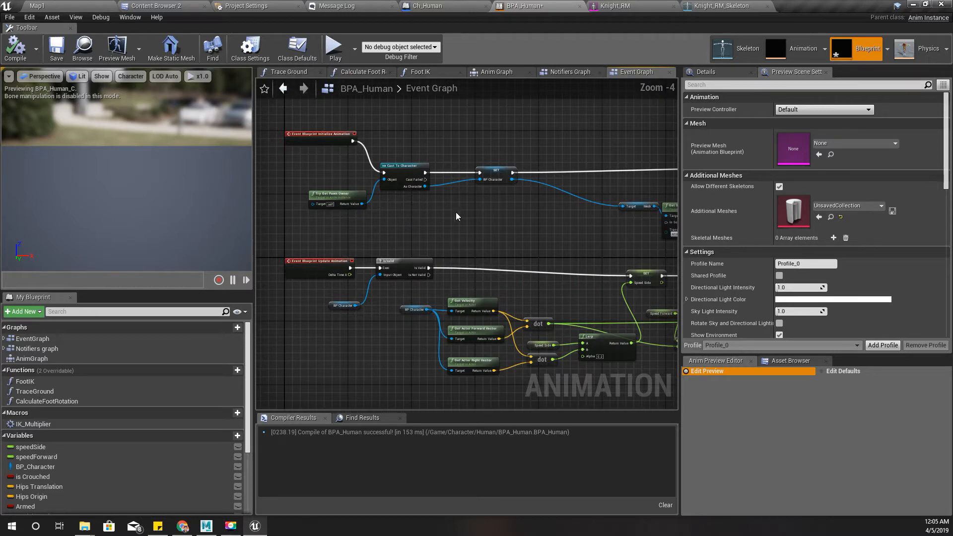
click(841, 144)
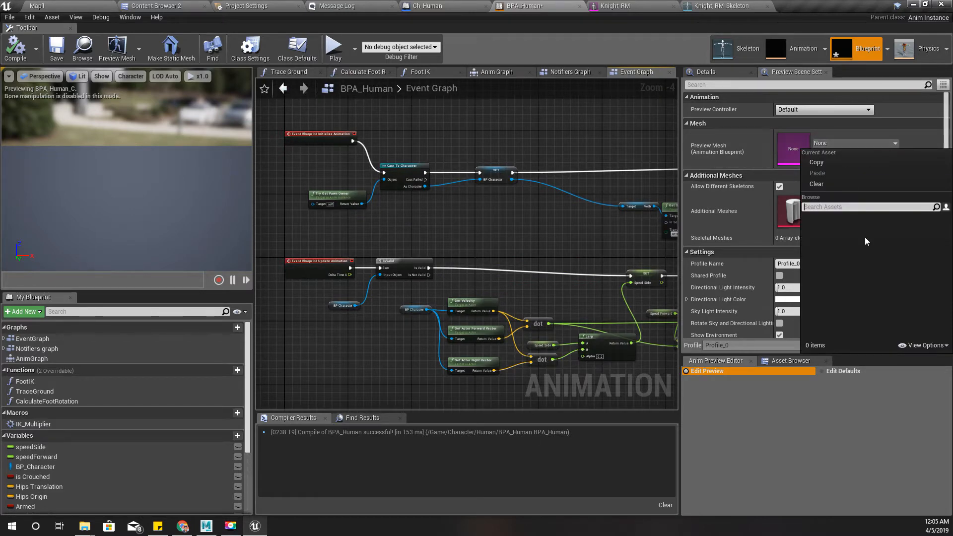
click(608, 148)
click(833, 146)
click(556, 123)
click(741, 49)
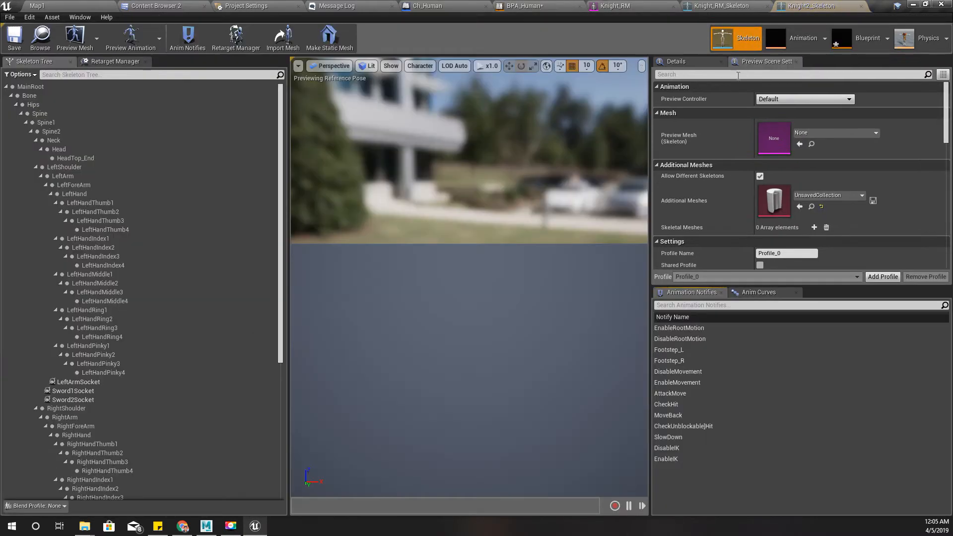
click(28, 87)
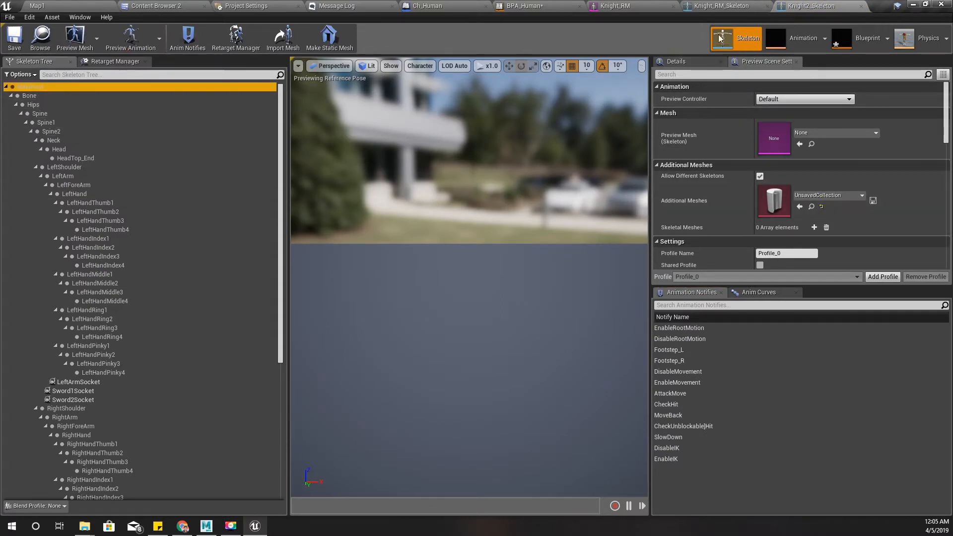
Step: Return to the Knight2 content folder and check the actions available for Knight2_Skeleton and for the folder itself
click(155, 6)
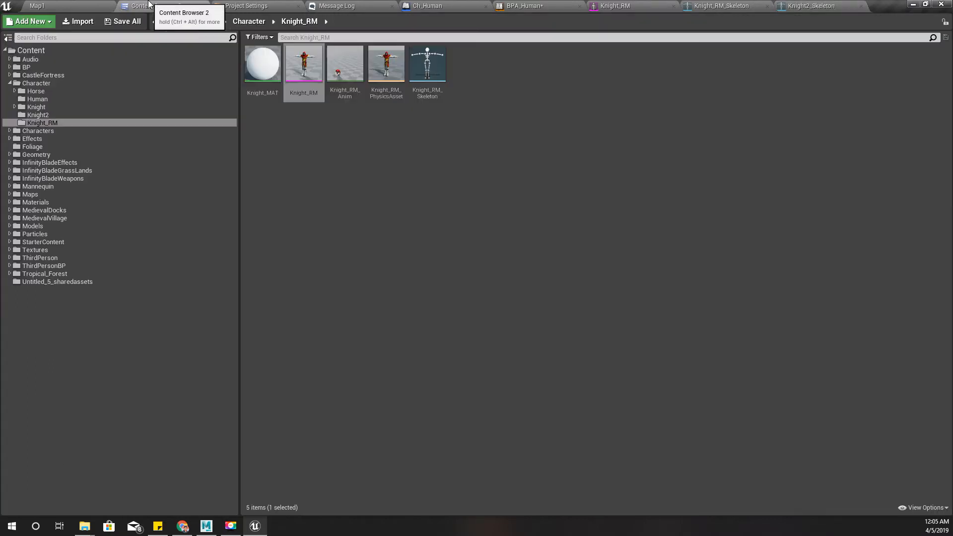
click(31, 115)
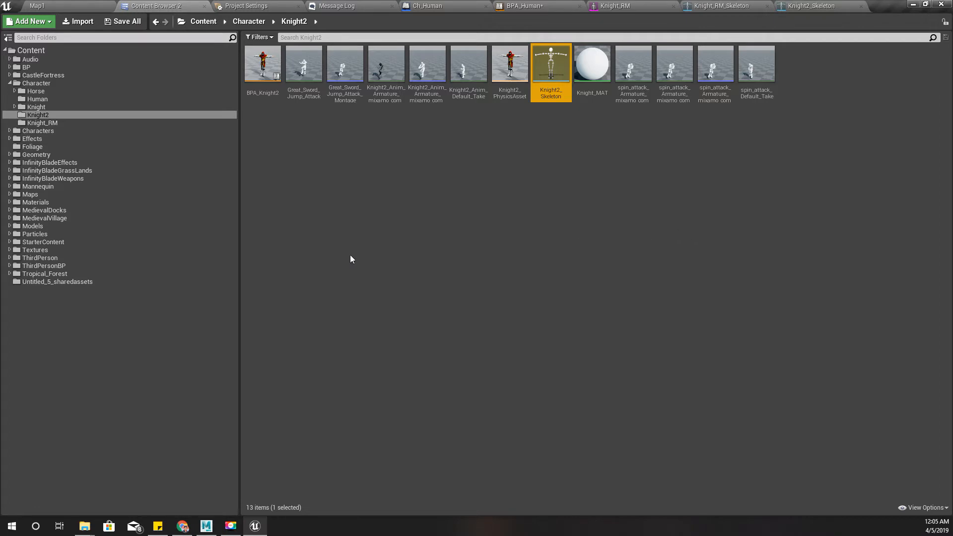
right_click(549, 73)
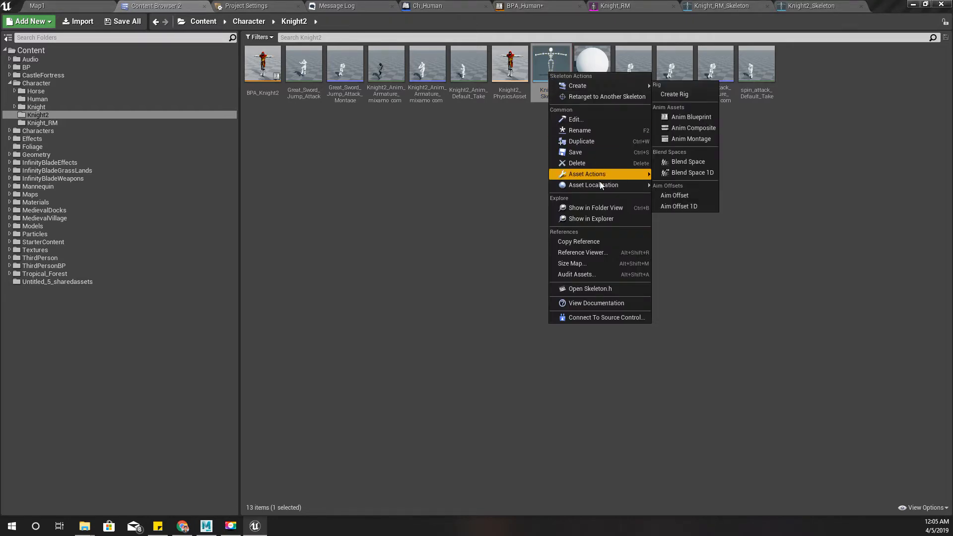
mouse_move(581, 172)
click(488, 183)
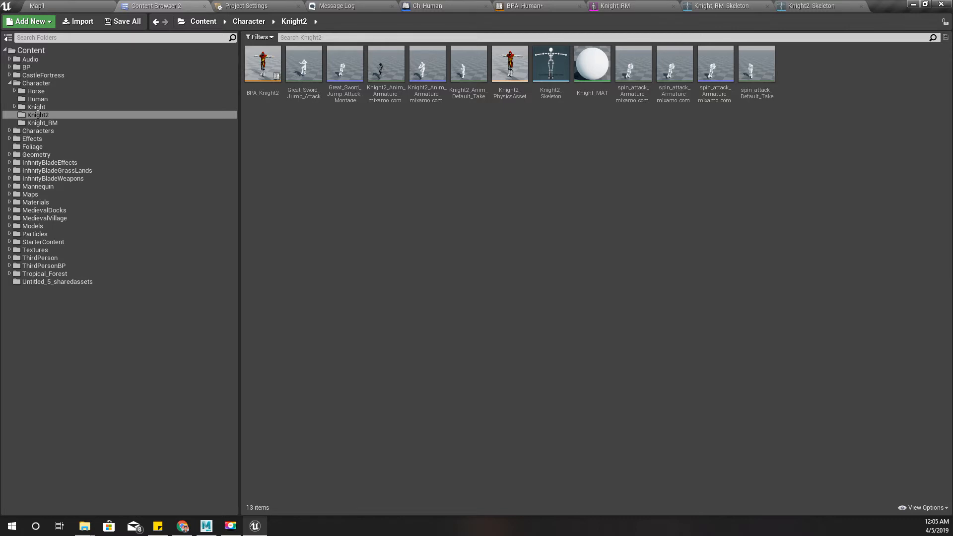
right_click(45, 115)
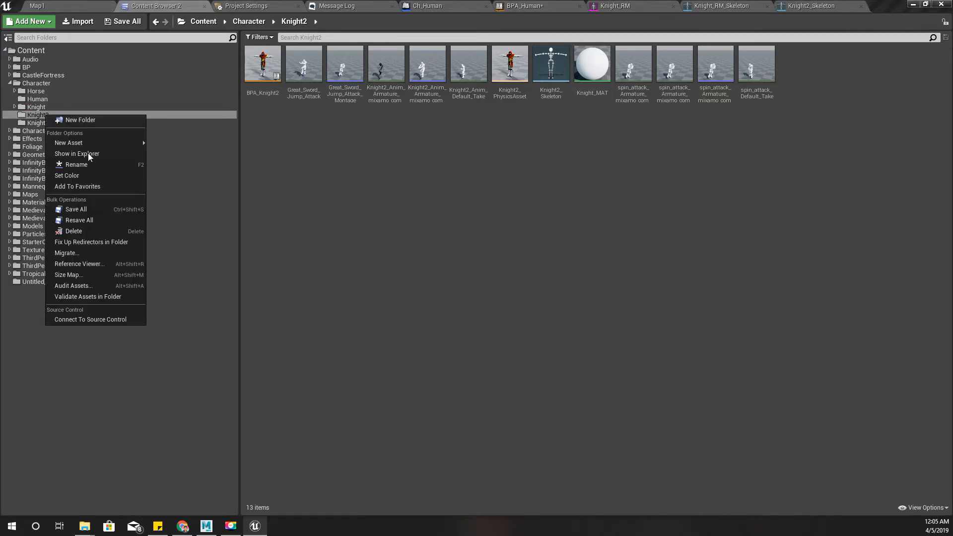
click(579, 193)
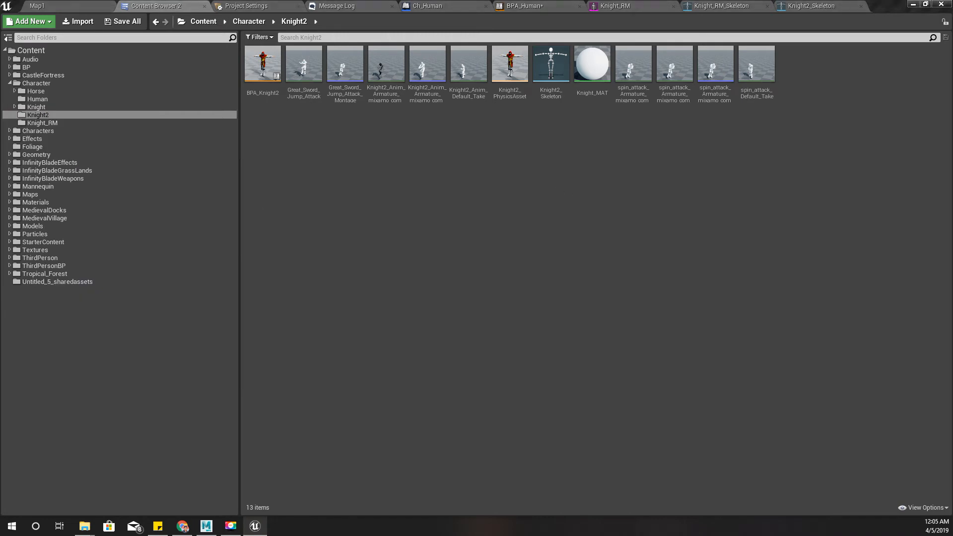
click(547, 65)
right_click(546, 63)
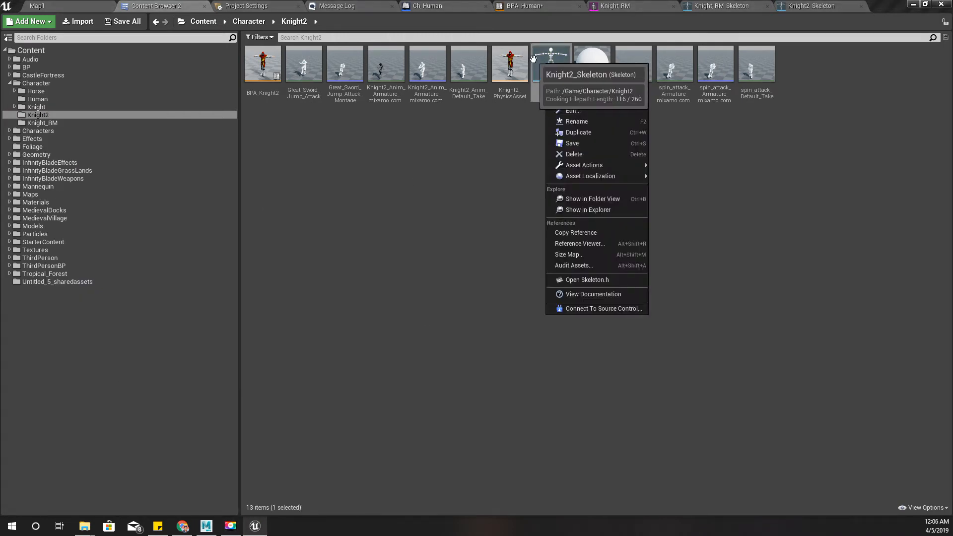
click(511, 64)
click(556, 92)
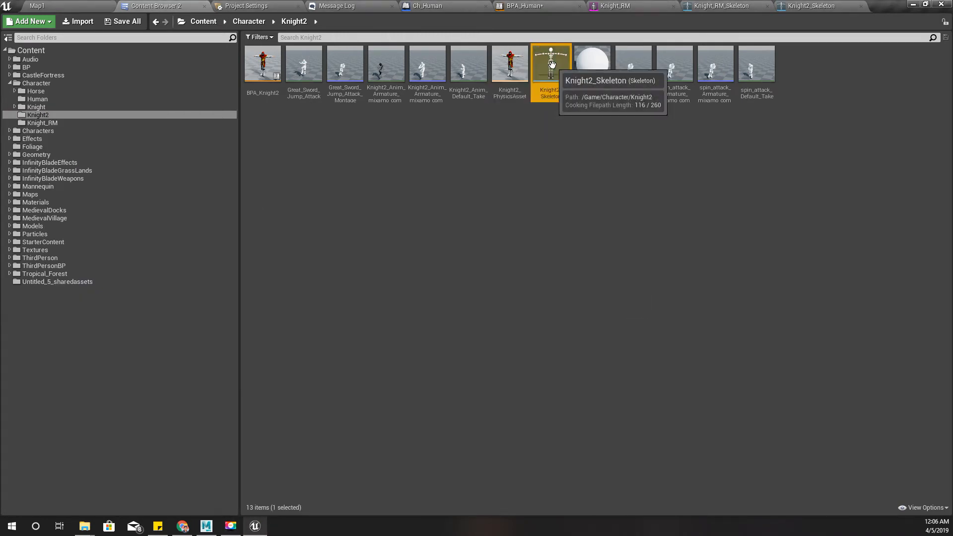
key(Delete)
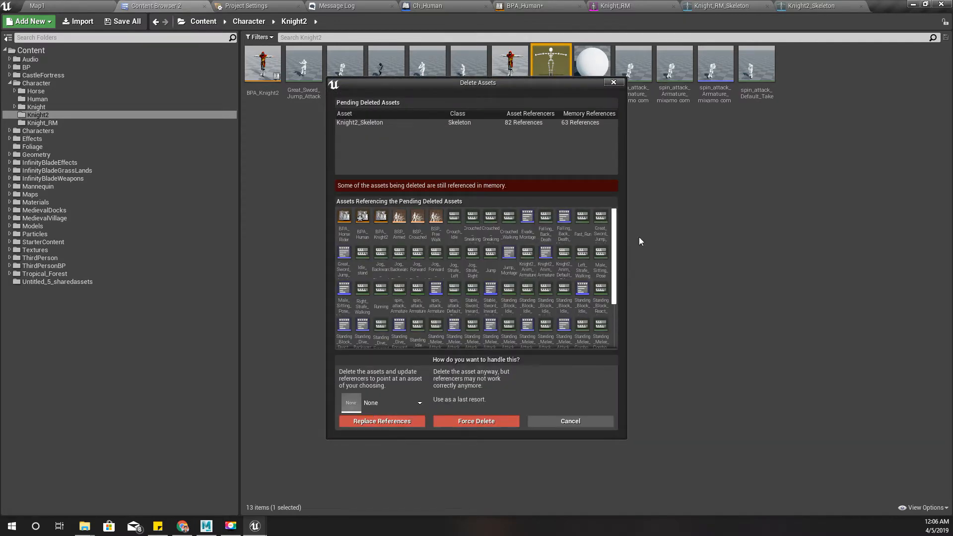
click(620, 84)
Step: Delete Knight2_PhysicsAsset from the Knight2 folder
click(524, 68)
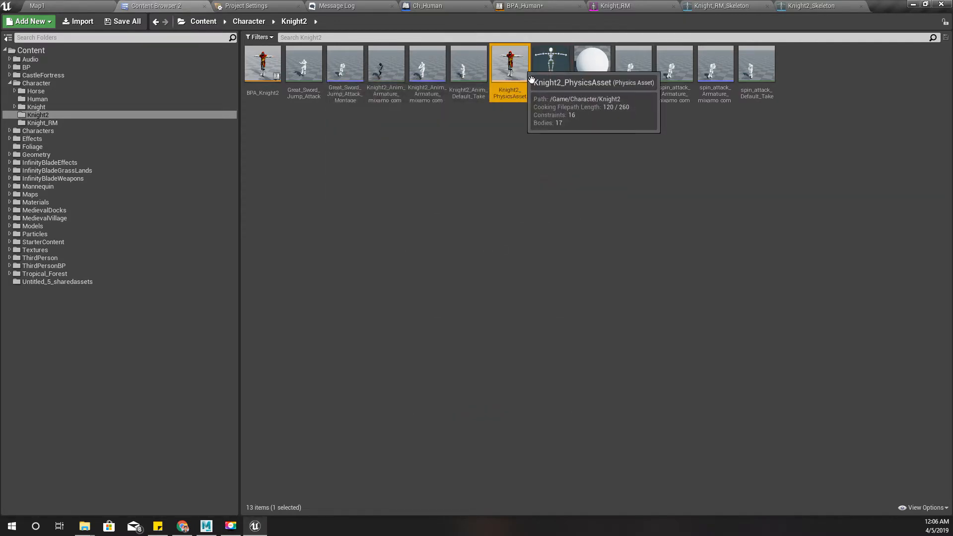
key(Delete)
click(405, 421)
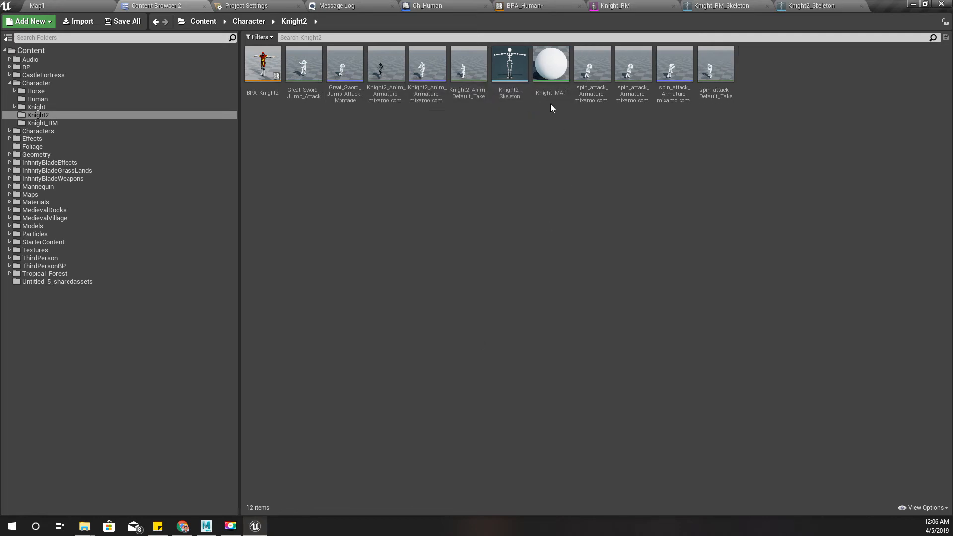
Step: Try to delete Knight2_Skeleton while replacing its references with Knight_RM_Skeleton, saving all the affected content
click(510, 64)
key(Delete)
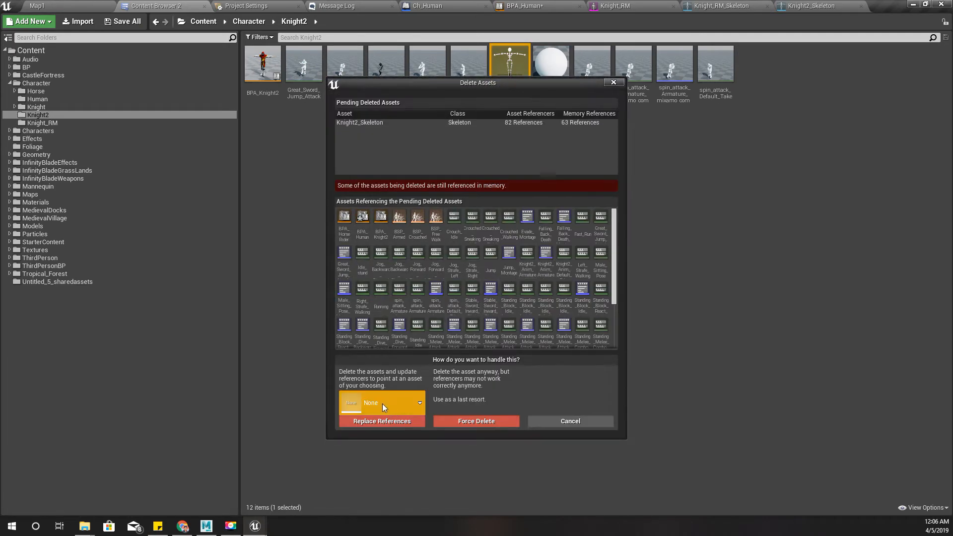
click(383, 403)
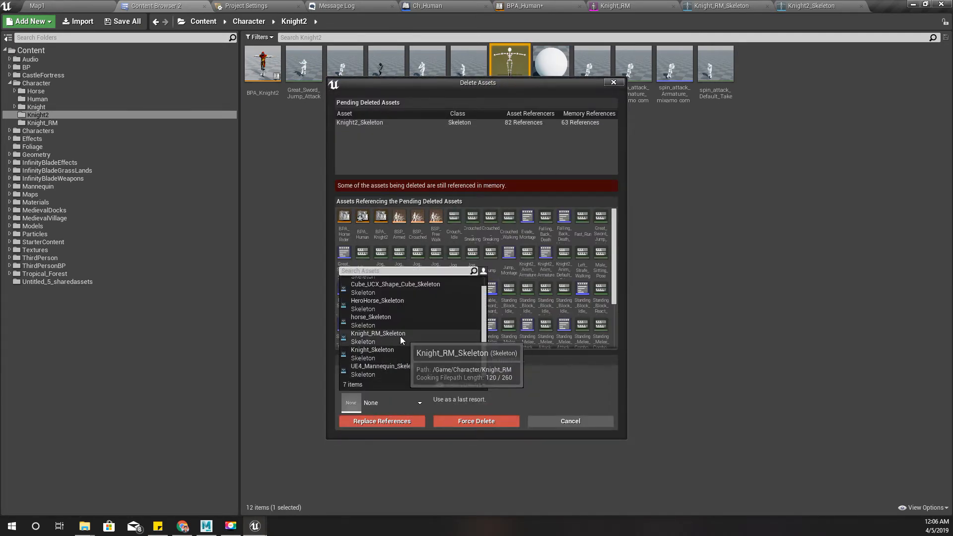
click(400, 336)
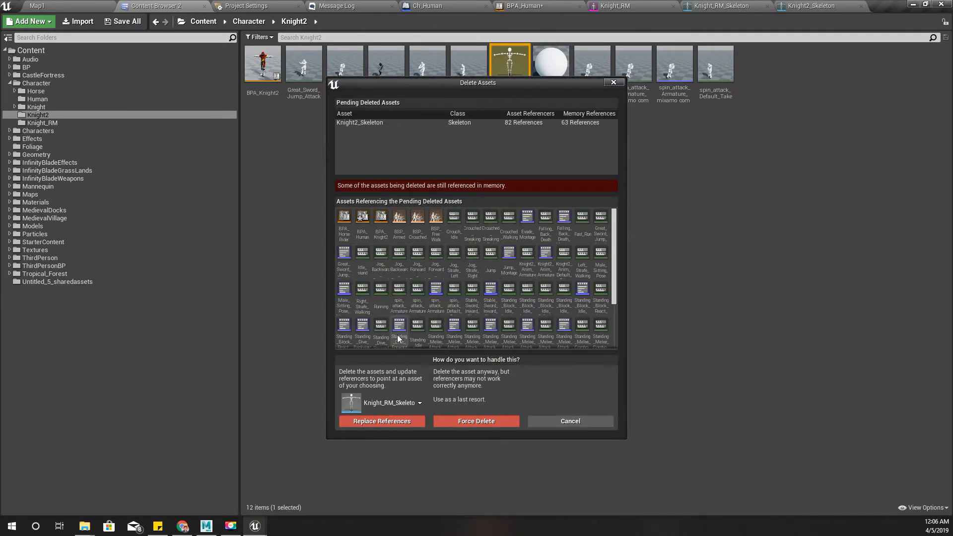
click(403, 422)
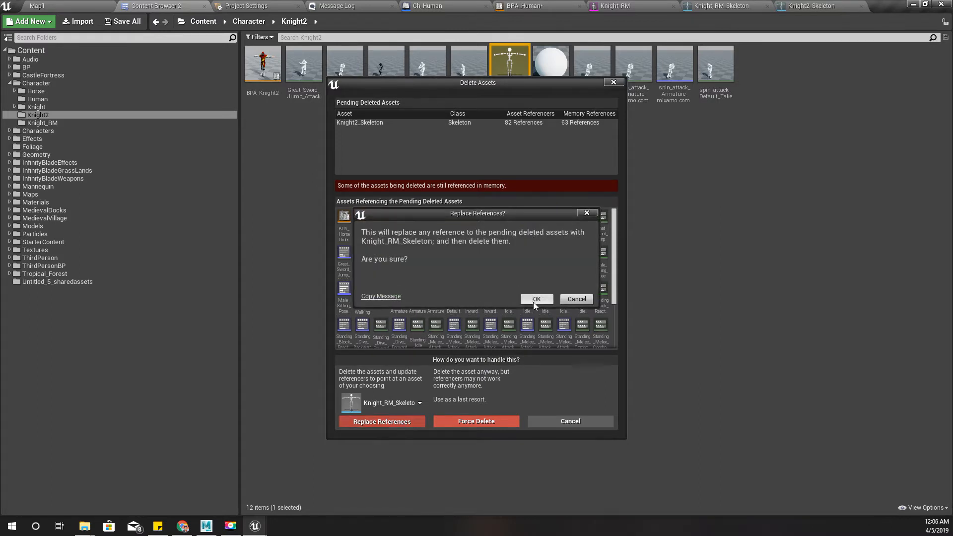
click(535, 299)
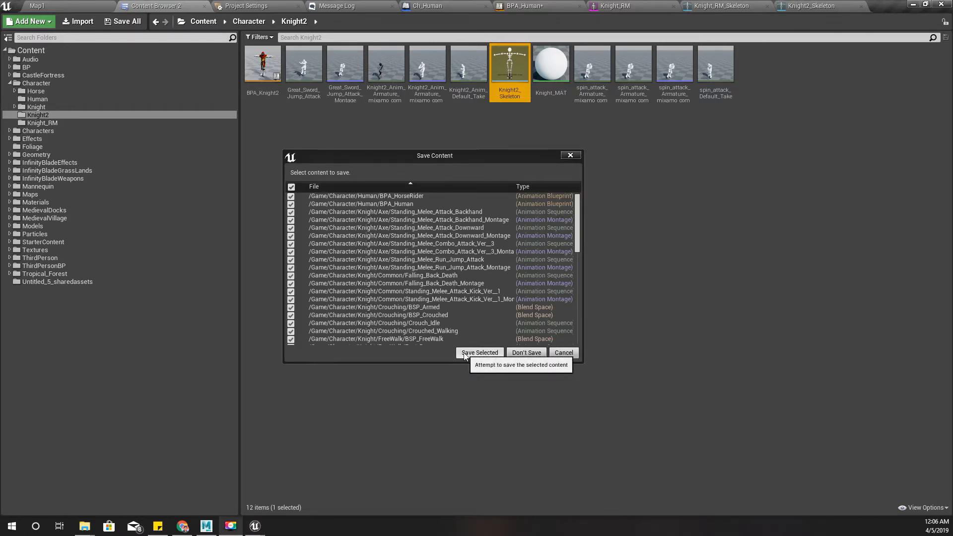
click(482, 354)
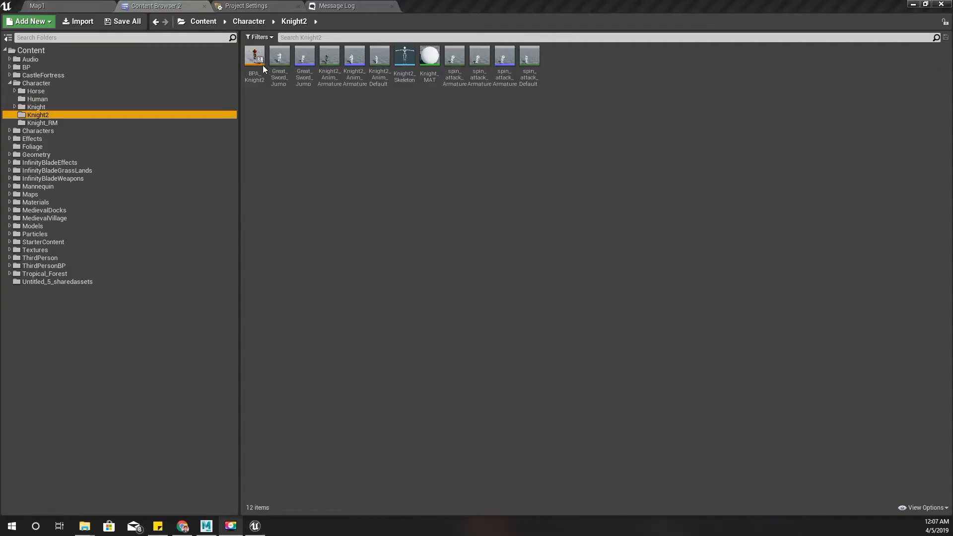
Step: Delete the BPA_Knight2 animation blueprint from the Knight2 folder
key(Delete)
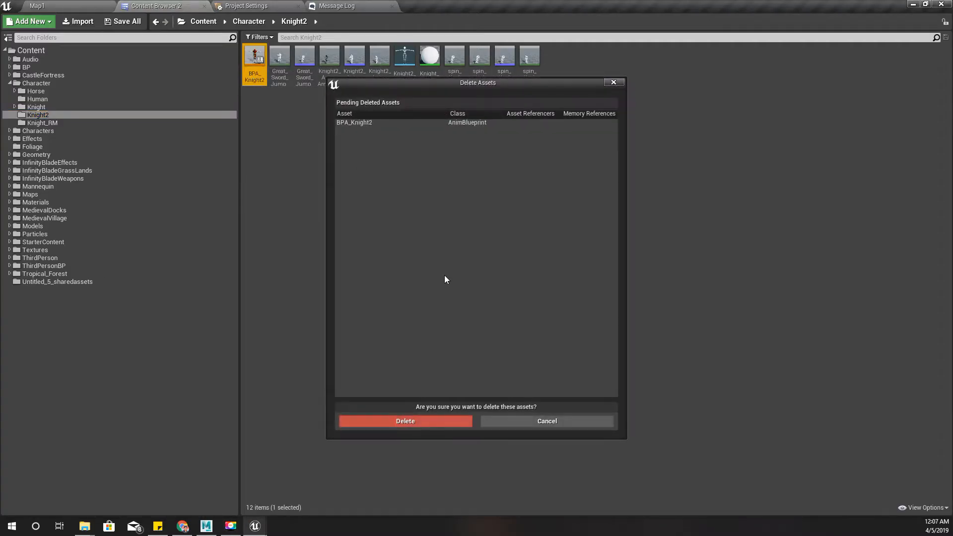
click(419, 420)
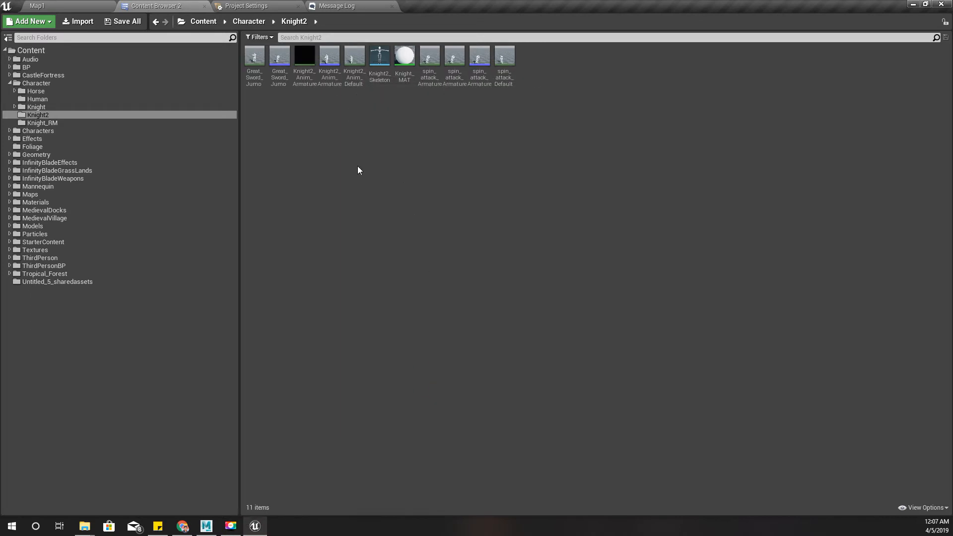
ctrl+scroll(469, 204, up, 4)
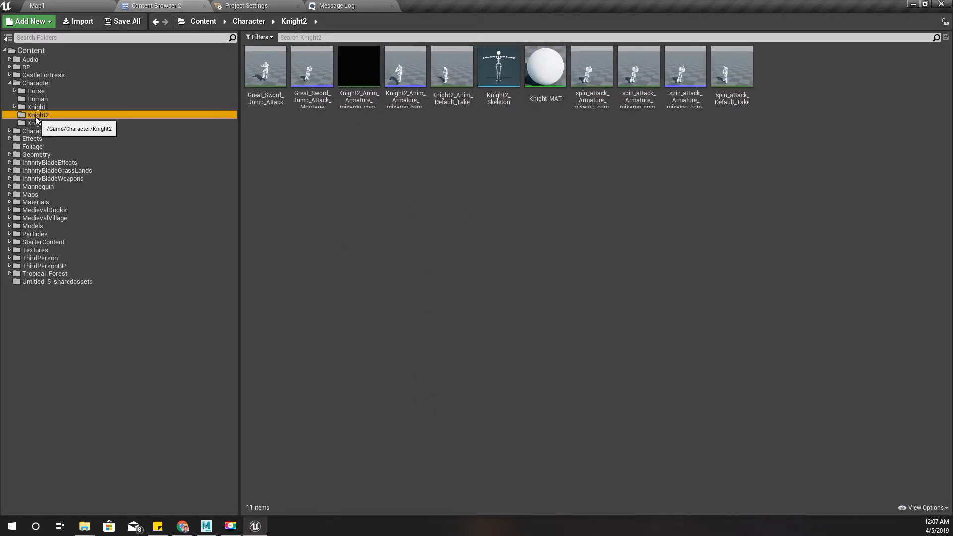
Step: Show the Knight2 content folder in File Explorer and place it side by side with the bkp2 folder window
right_click(37, 115)
click(74, 158)
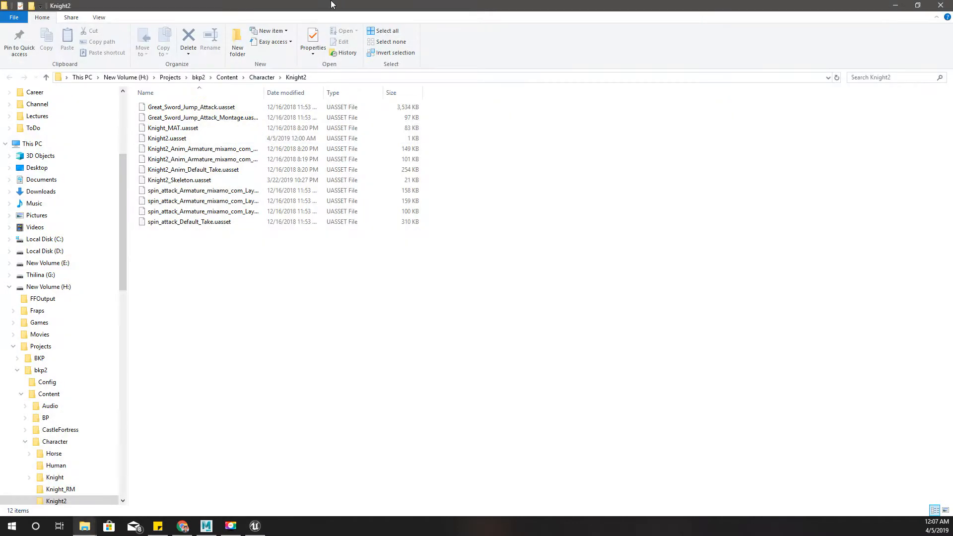
drag(377, 5, 951, 149)
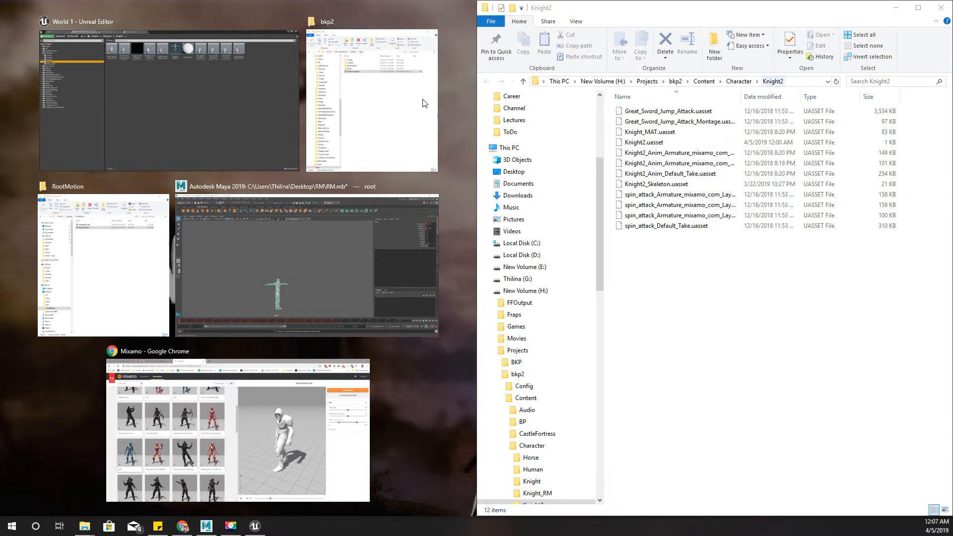
click(413, 114)
Step: Use the Knight2 folder's path to take the bkp2 window to Content\Character and open its Knight_RM folder
click(798, 82)
key(ctrl+c)
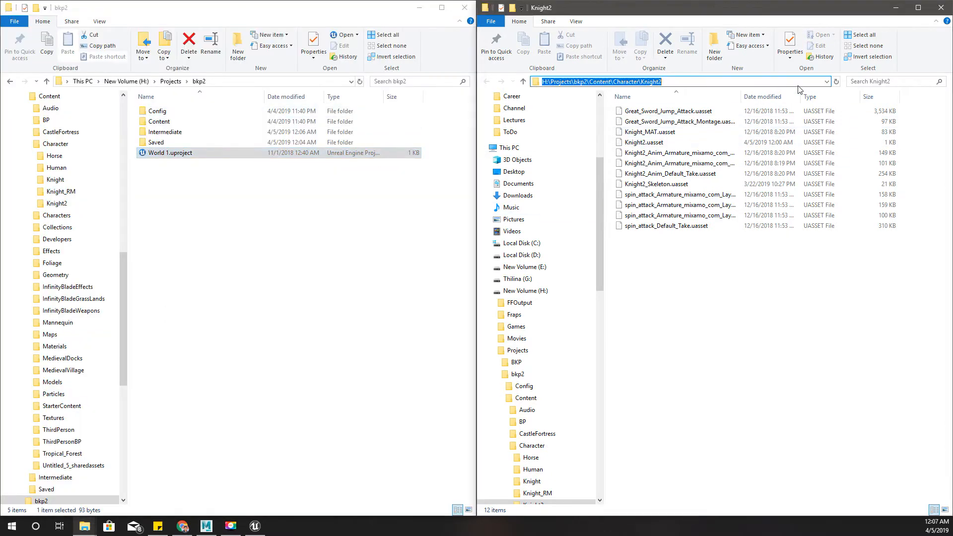
click(269, 196)
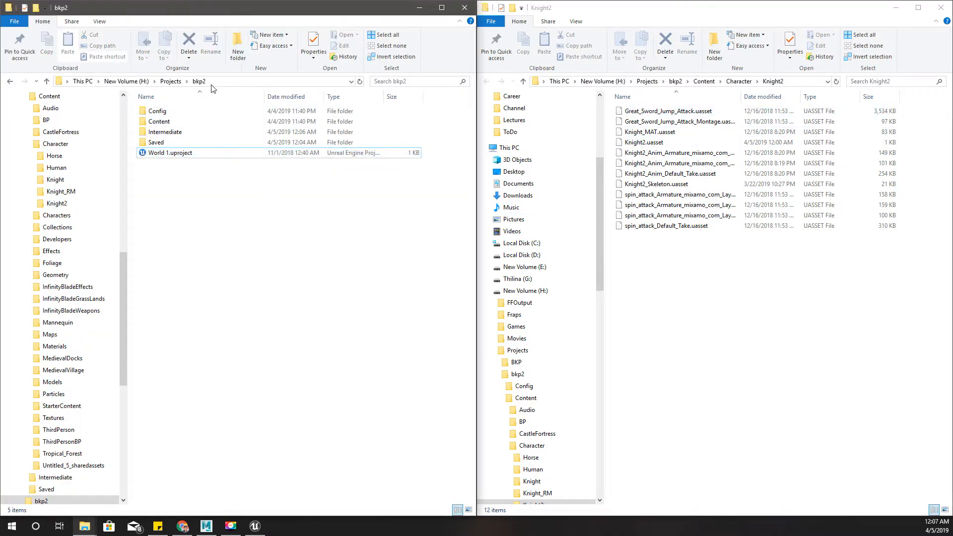
click(239, 80)
key(ctrl+v)
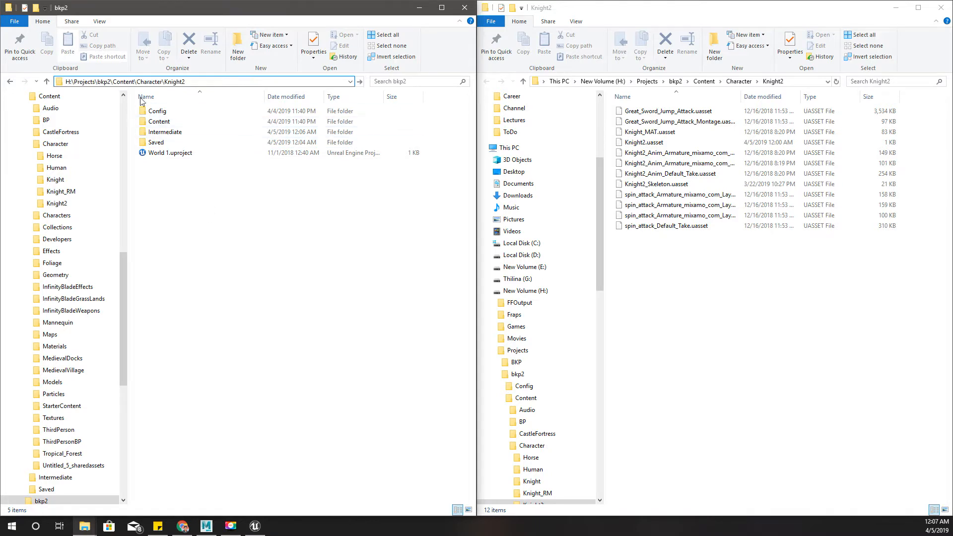
key(Return)
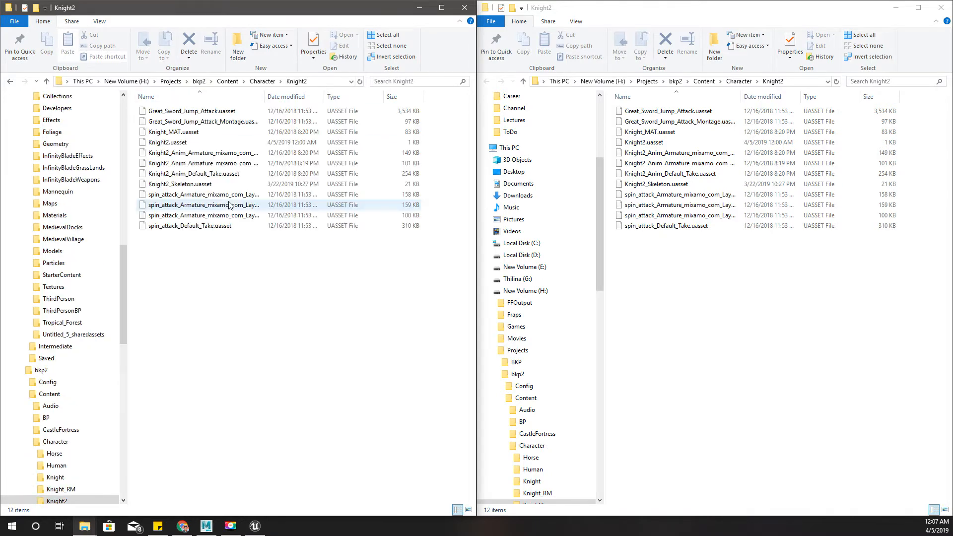
click(262, 81)
double_click(179, 143)
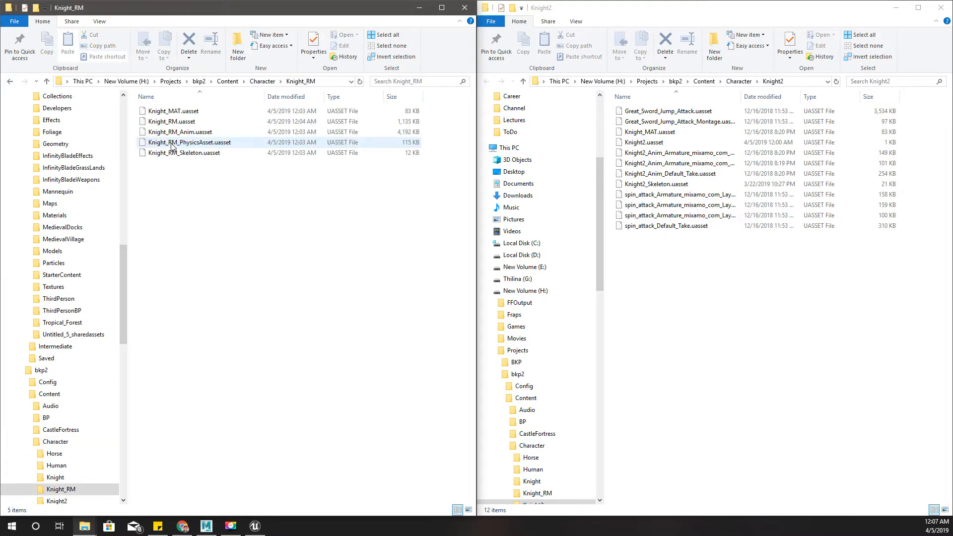
Step: Close the Unreal Editor and put away the RootMotion folder window
right_click(253, 527)
click(250, 506)
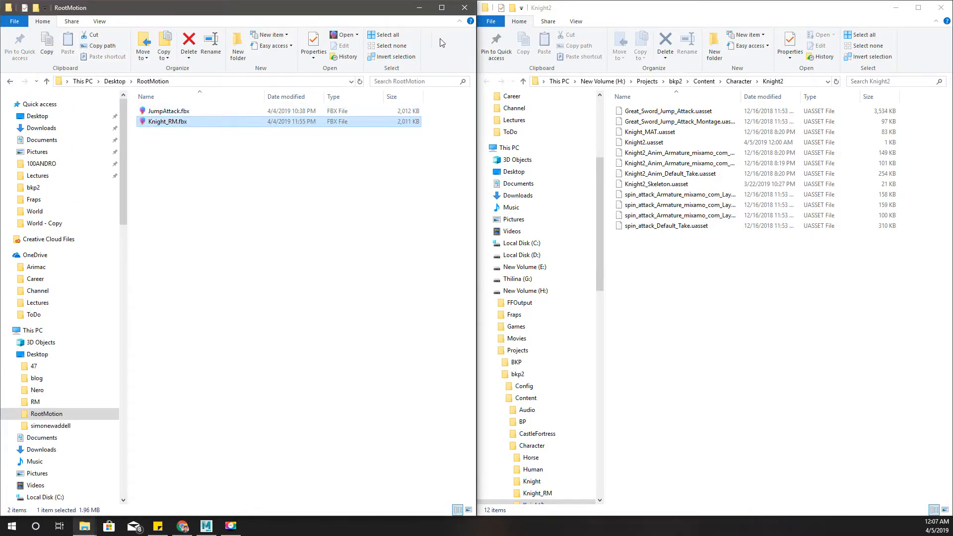
click(420, 8)
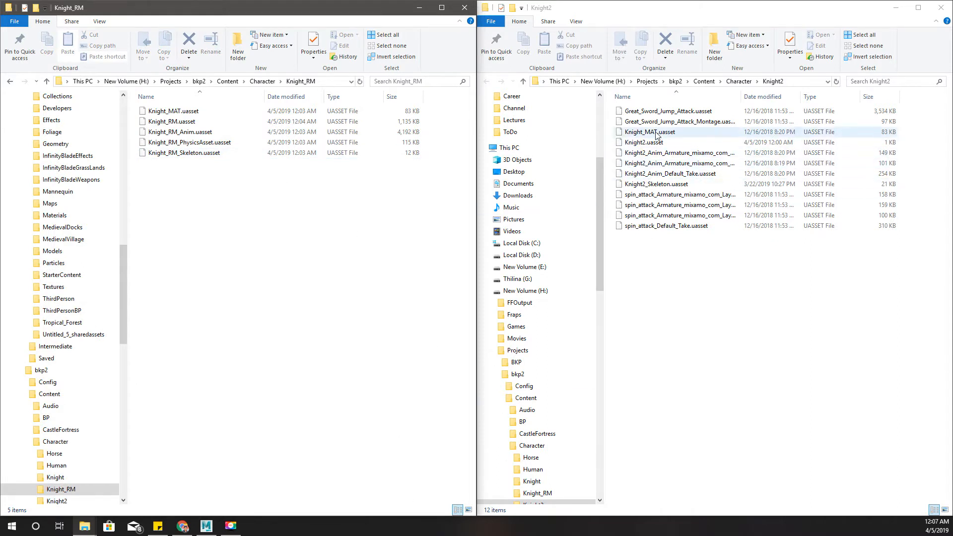
Step: Compare the Knight_RM_Skeleton and Knight2_Skeleton file names in the two folders
click(172, 125)
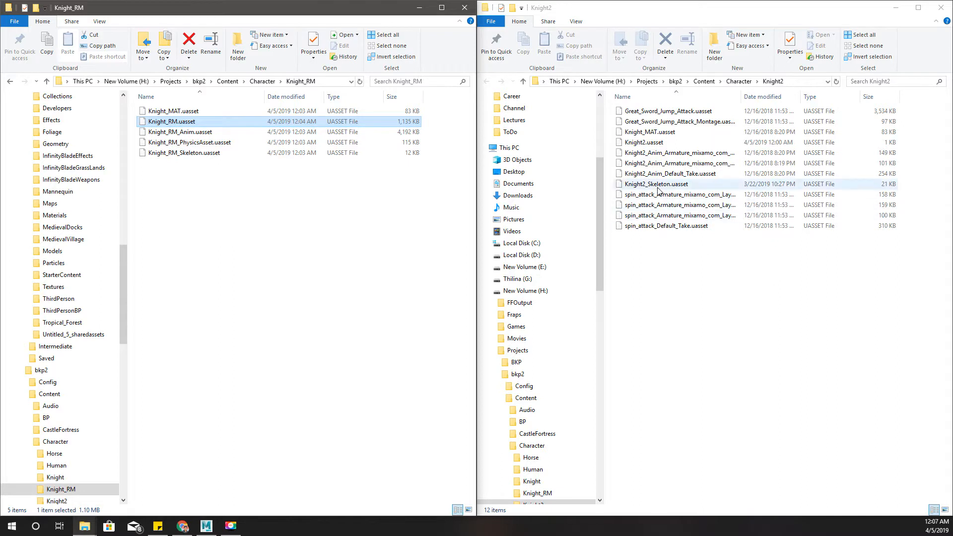
click(187, 155)
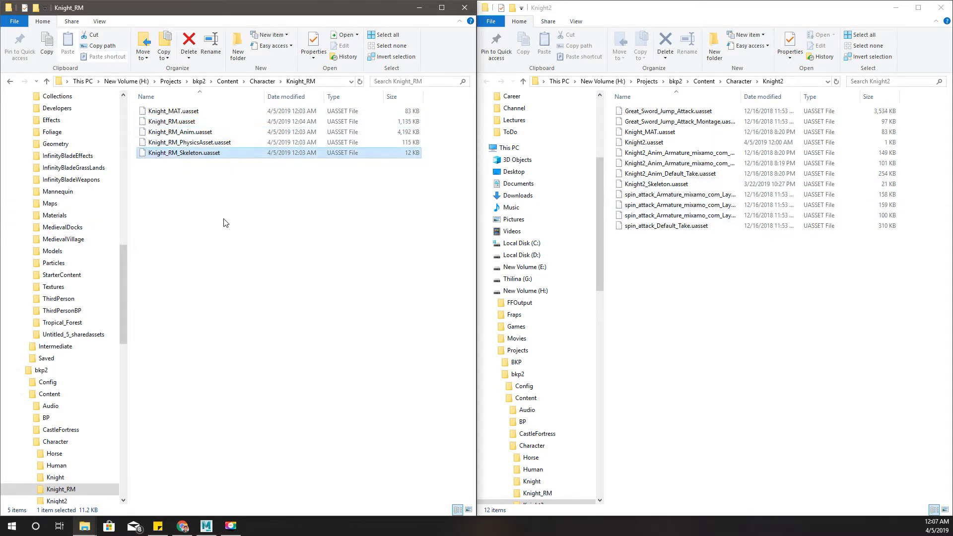
key(F2)
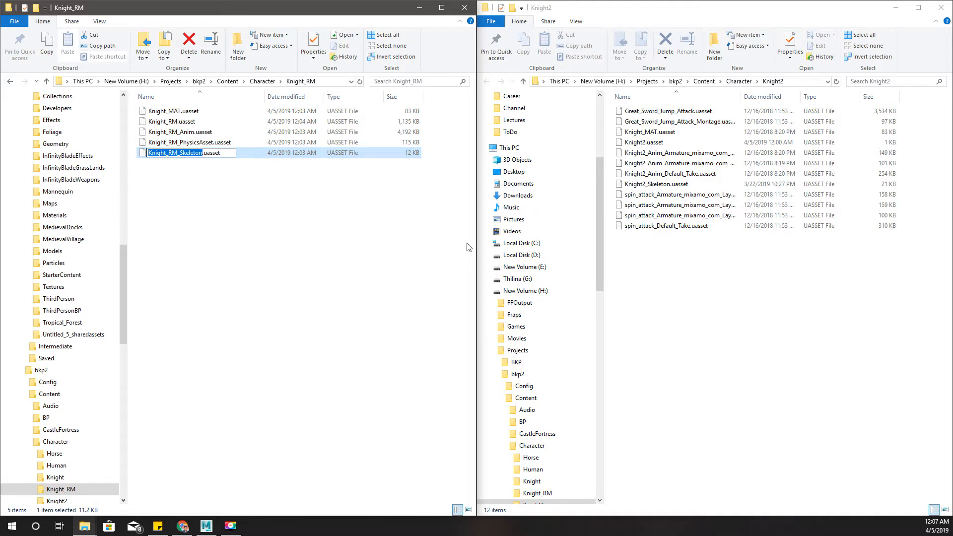
click(658, 186)
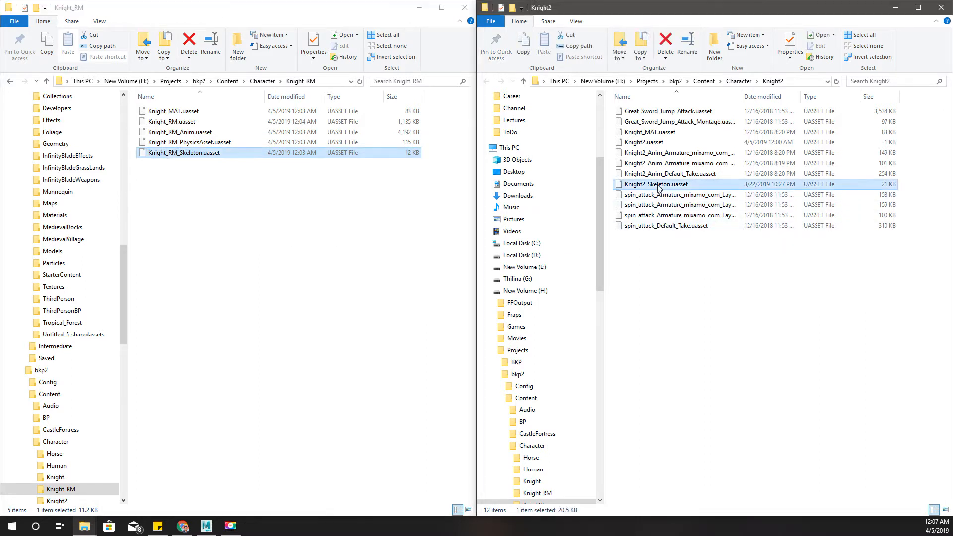
key(F2)
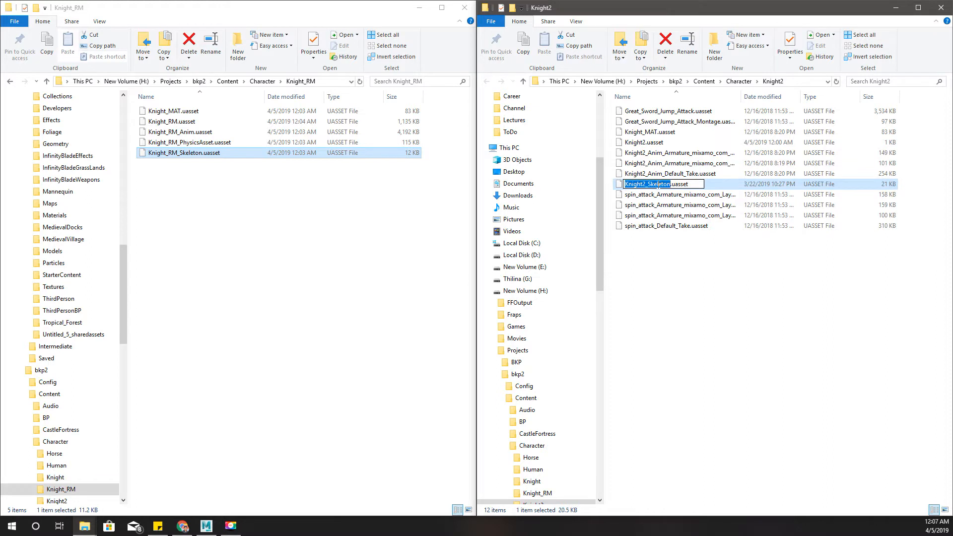
click(168, 154)
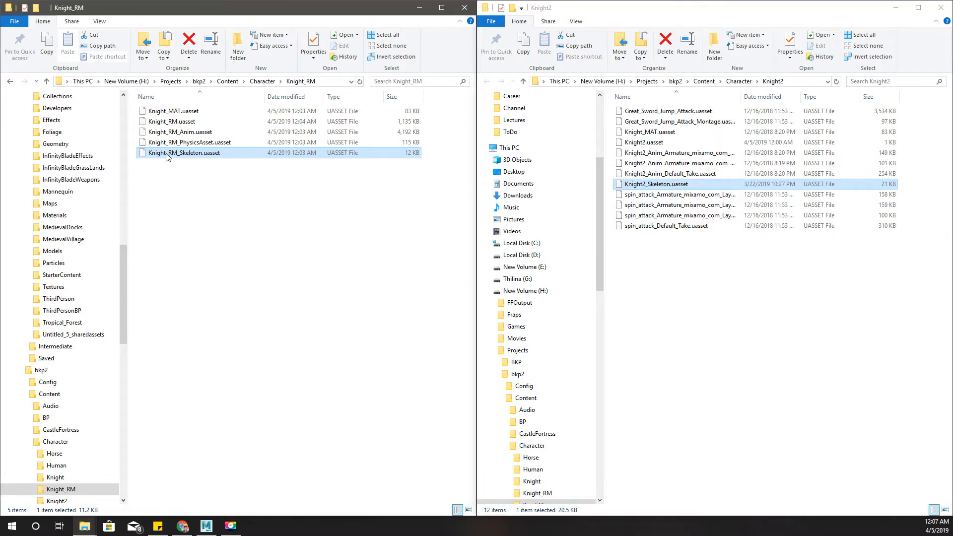
key(F2)
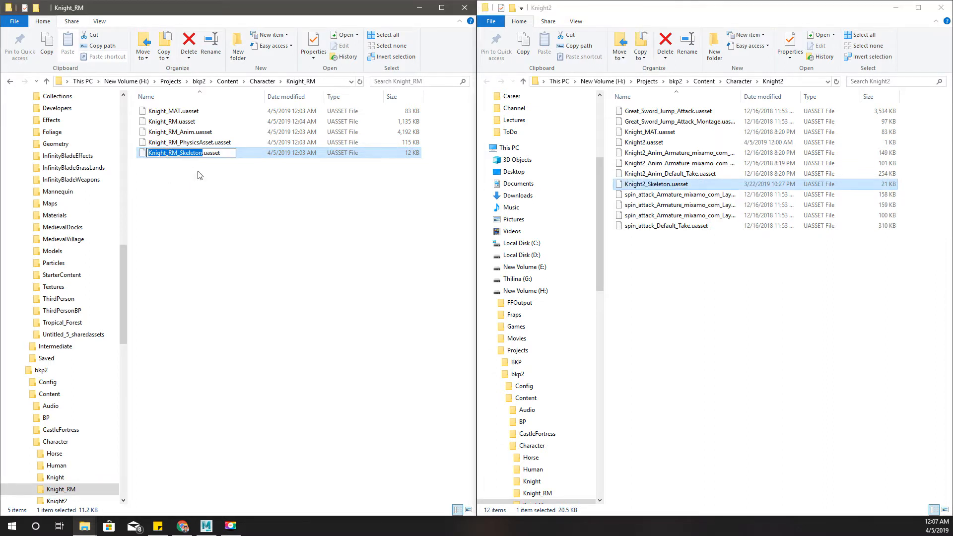
click(243, 205)
Step: Place a copy of Knight_RM_Skeleton.uasset from the Knight_RM folder into the Knight2 folder, keeping the original in Knight_RM
drag(158, 155, 750, 318)
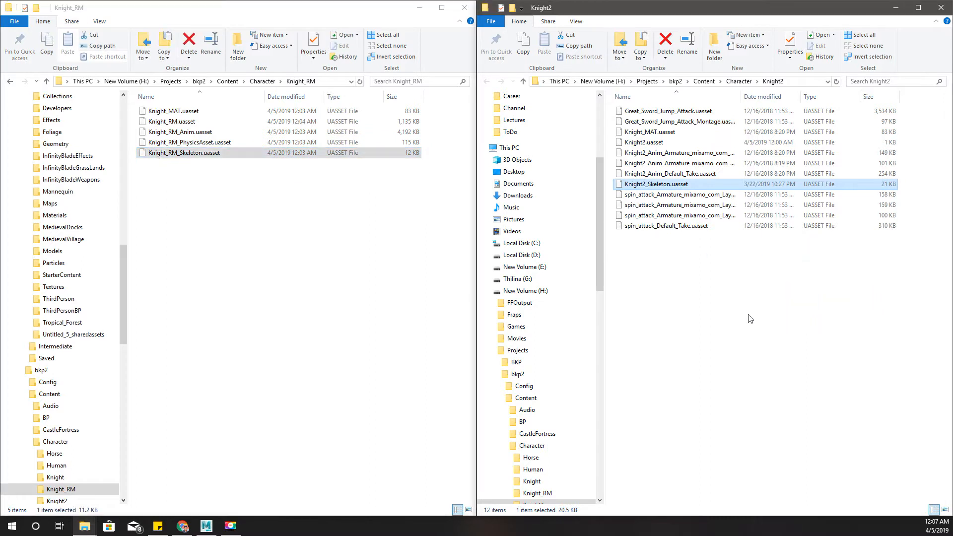
key(ctrl+z)
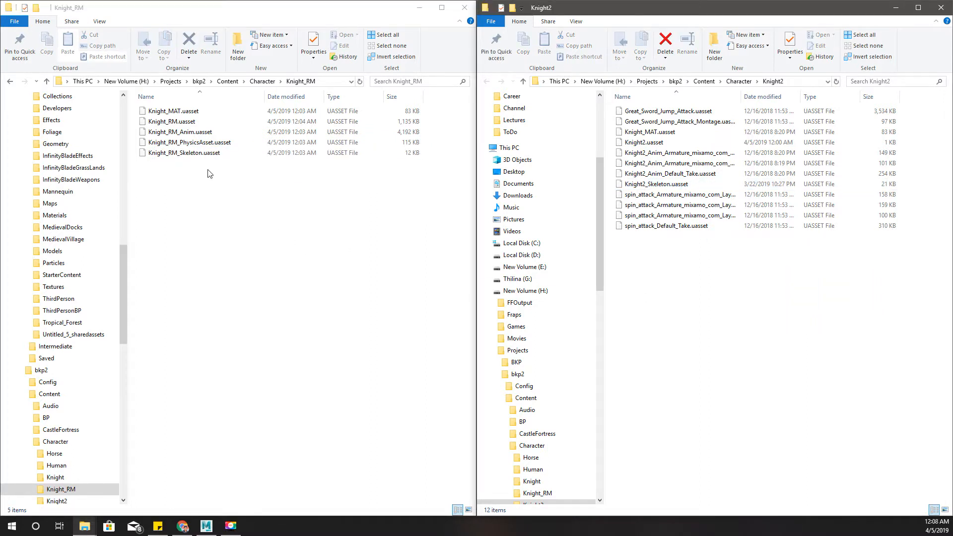
click(205, 157)
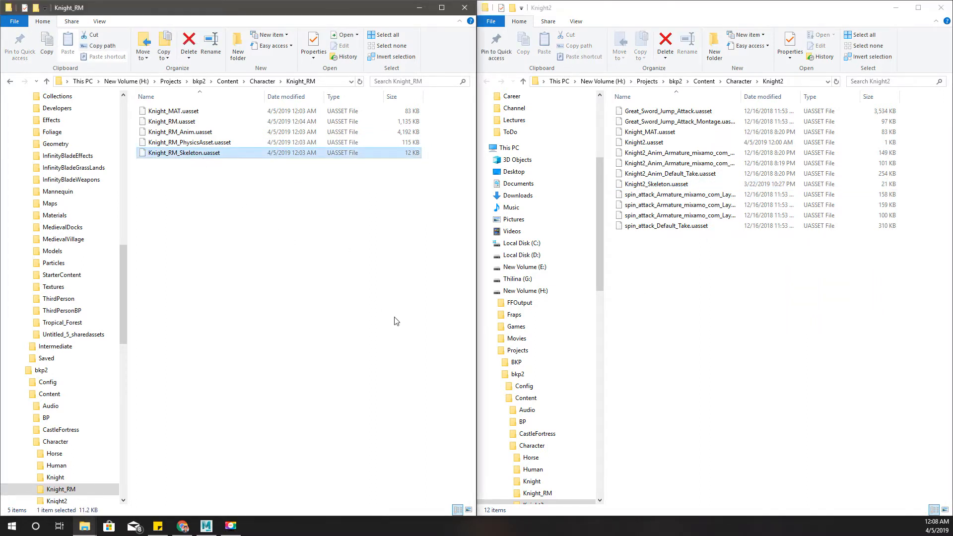
click(713, 279)
key(ctrl+v)
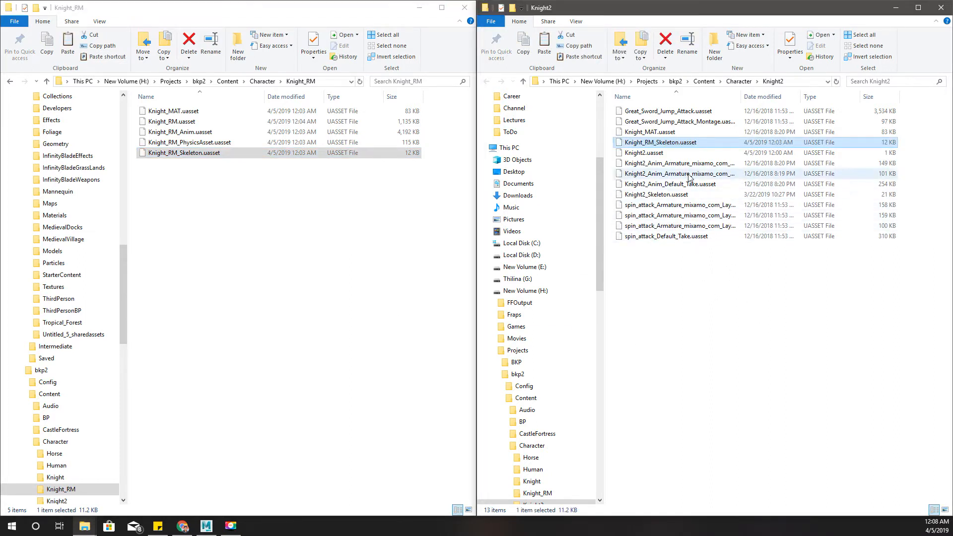
Step: Copy the name of the old Knight2_Skeleton.uasset file and delete that file from the Knight2 folder
click(663, 195)
click(663, 196)
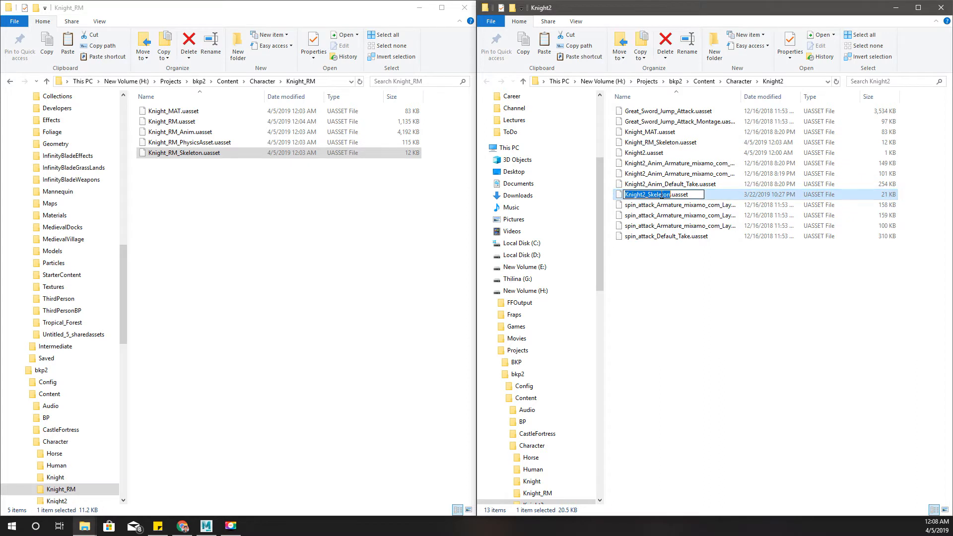
key(ctrl+c)
key(Escape)
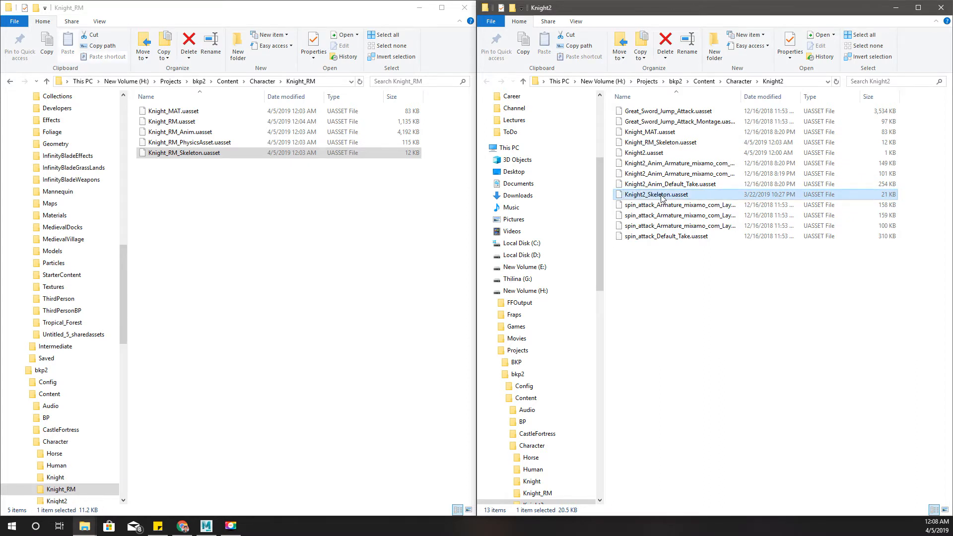
key(Delete)
Step: Rename the Knight_RM_Skeleton.uasset copy in the Knight2 folder as Knight2_Skeleton.uasset
key(Up)
key(Up)
key(Up)
key(Up)
key(Up)
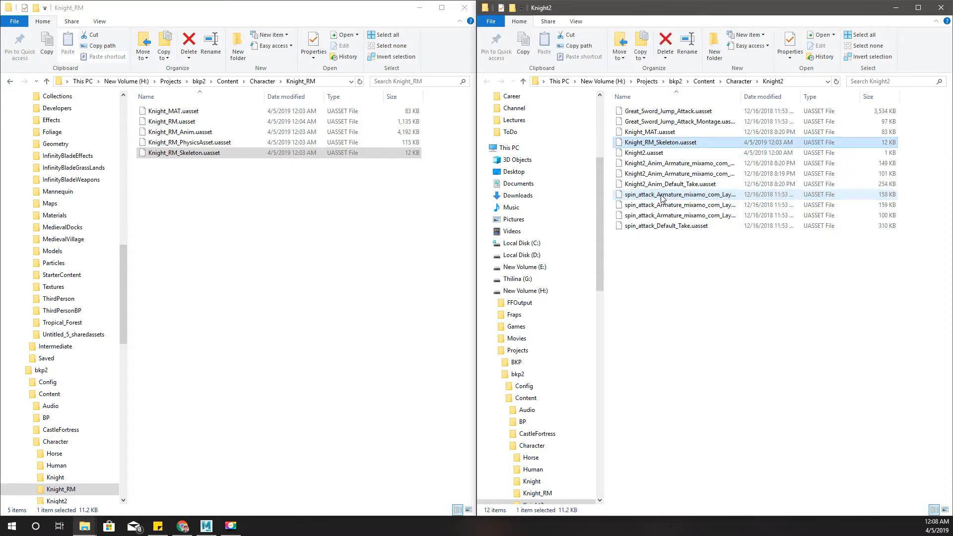
key(F2)
key(ctrl+v)
key(Return)
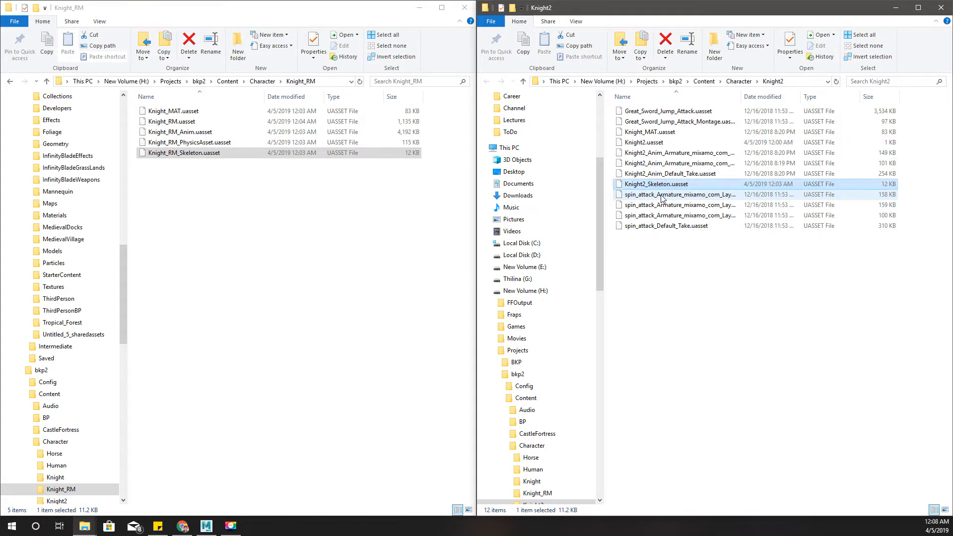
Step: Reopen the World 1 project from the bkp2 folder in Unreal Editor and view the Knight2 folder's contents
click(676, 82)
double_click(662, 155)
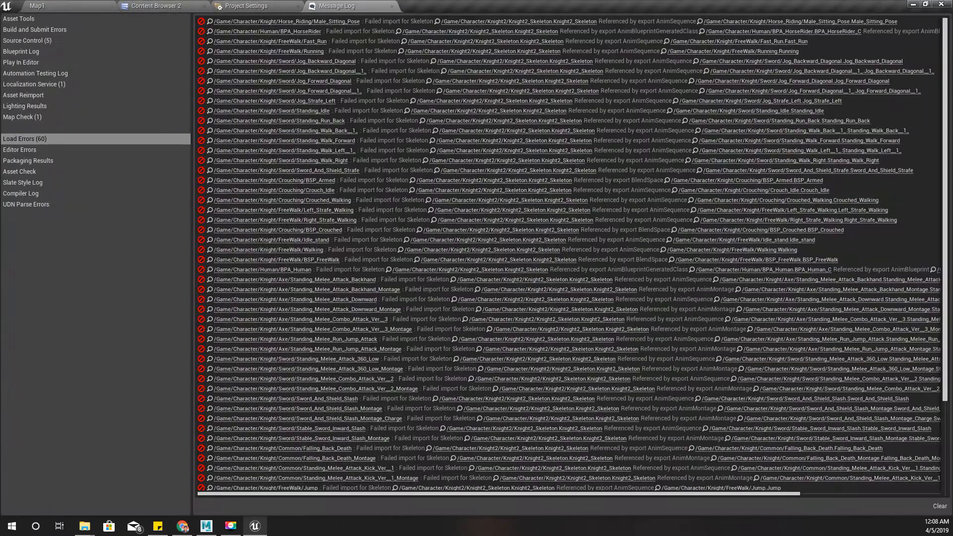
click(157, 6)
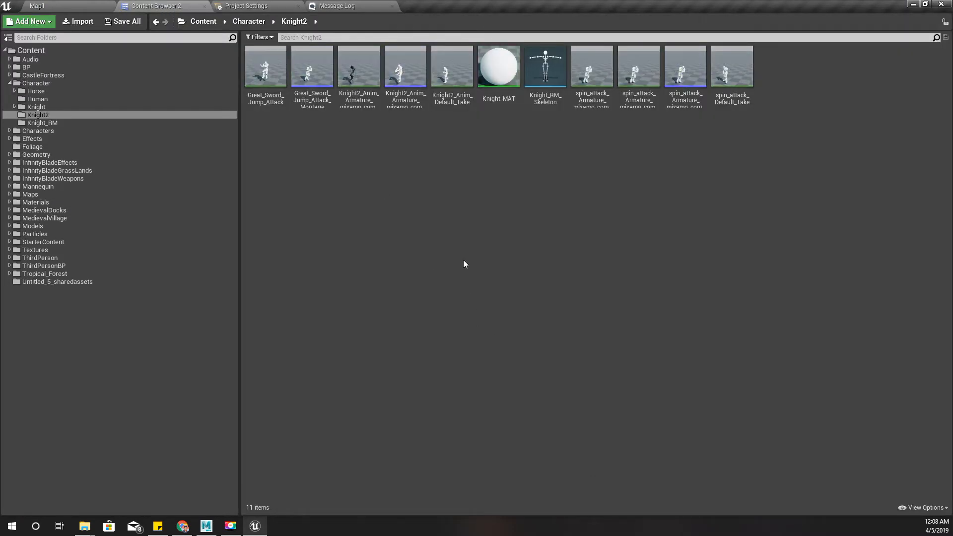
Step: Open the skeleton in the Knight2 folder and check which preview meshes are available for it
double_click(545, 64)
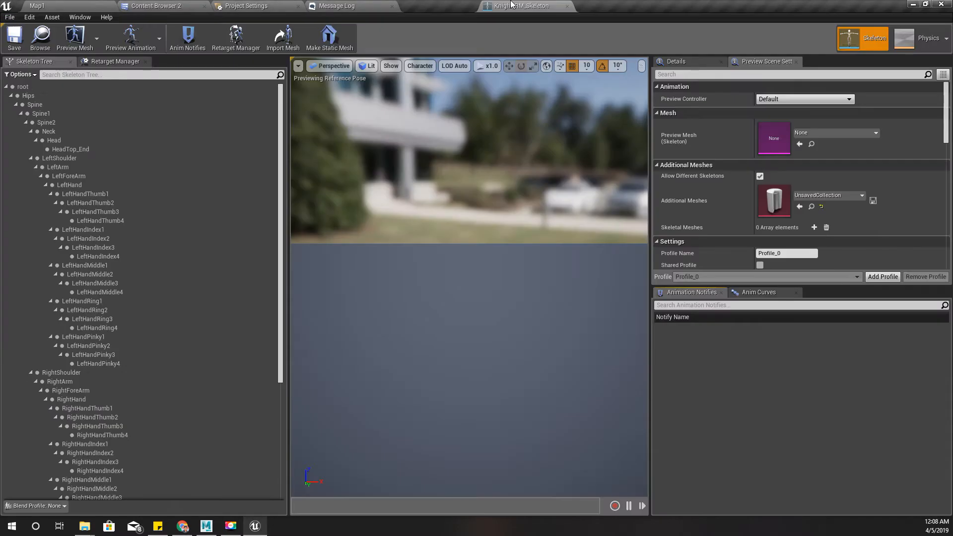
click(826, 132)
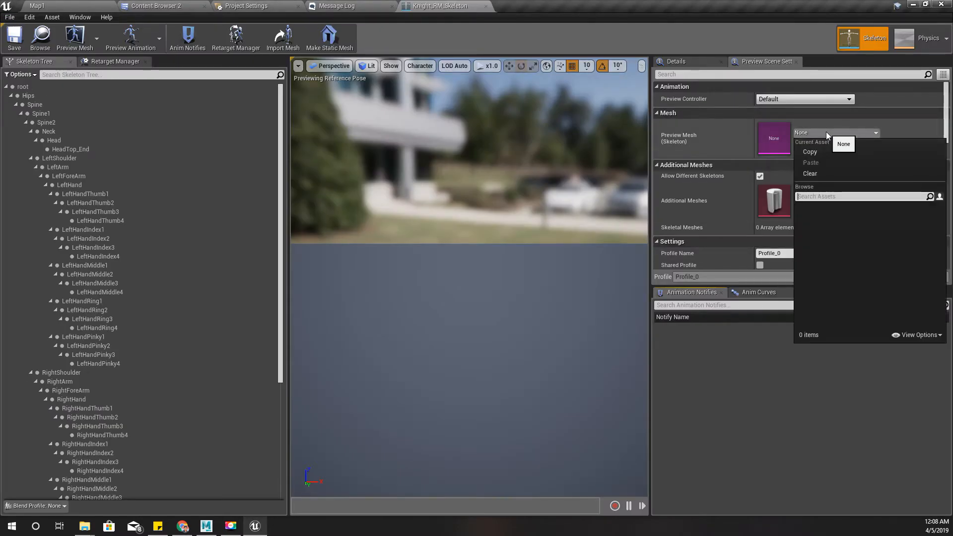
click(450, 253)
click(151, 6)
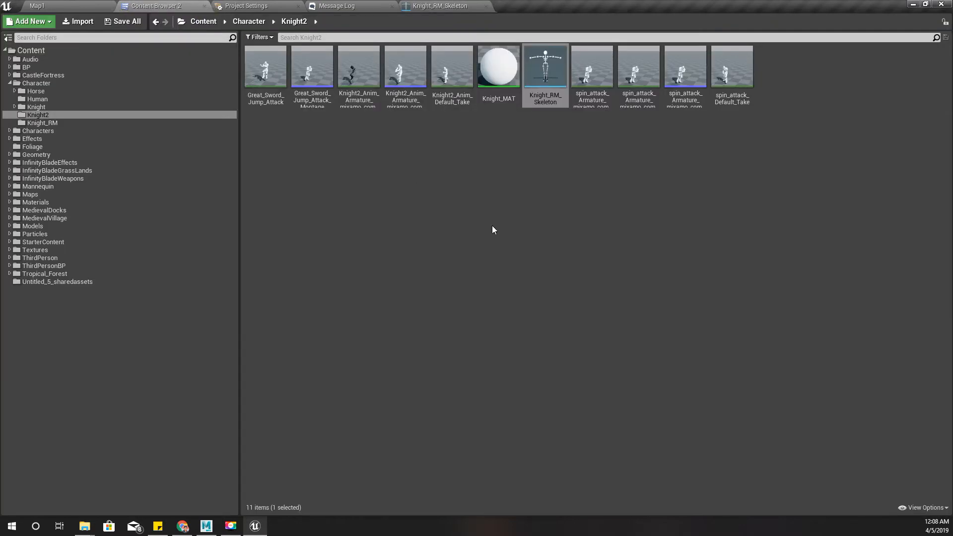
Step: View the Knight_RM skeletal mesh from the Knight_RM folder, and return to that folder's contents
click(43, 123)
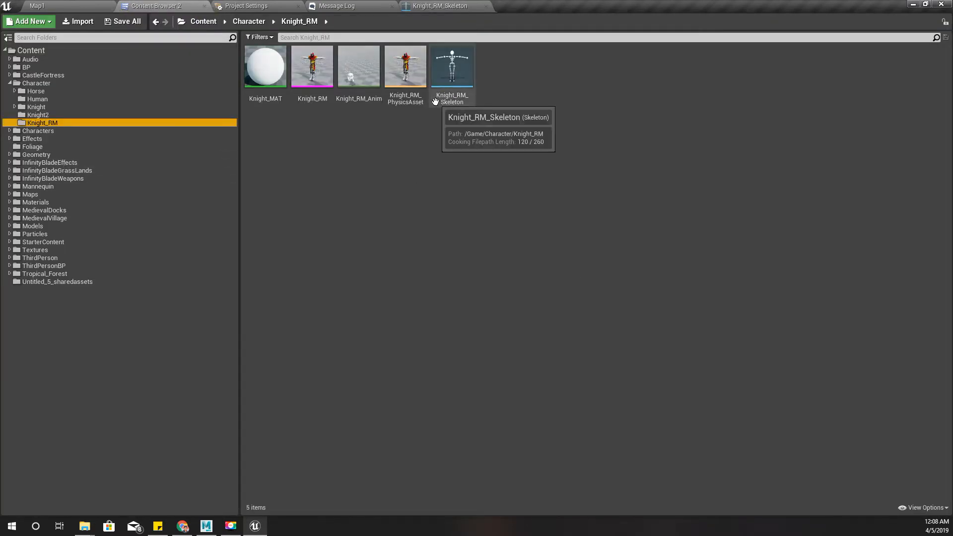
double_click(312, 67)
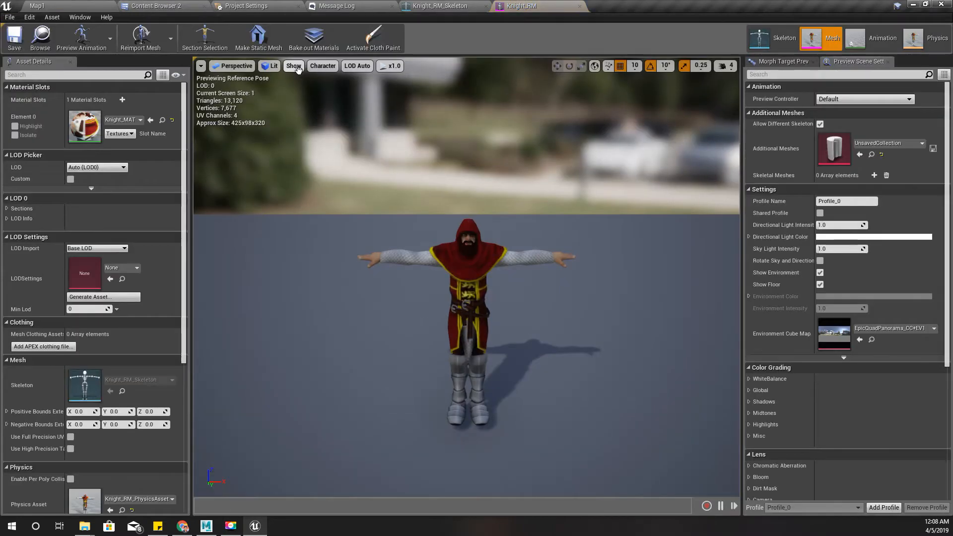
click(69, 6)
click(519, 6)
click(163, 5)
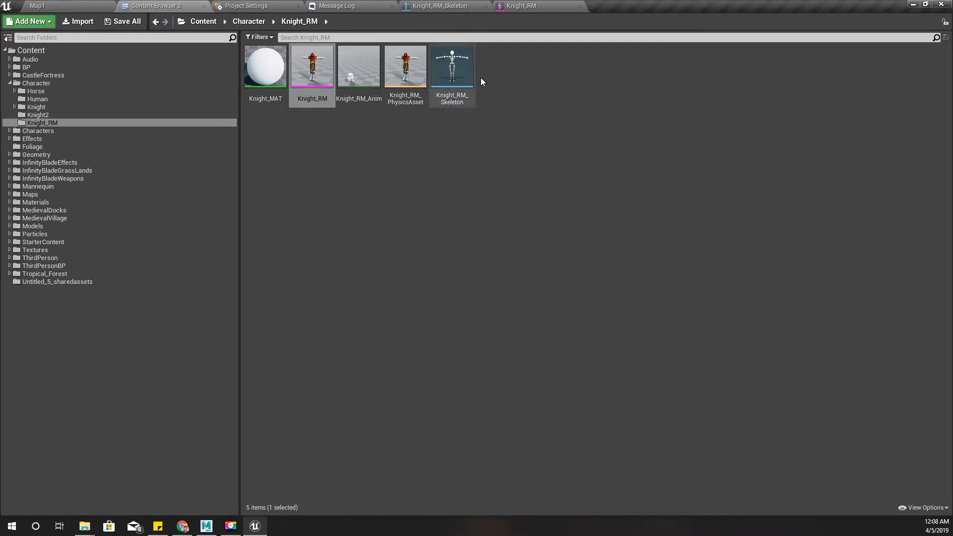
Step: Delete Knight_RM_Skeleton from the Knight_RM folder, replacing its references with the Knight2 folder's Knight_RM_Skeleton, and save the affected assets
click(460, 60)
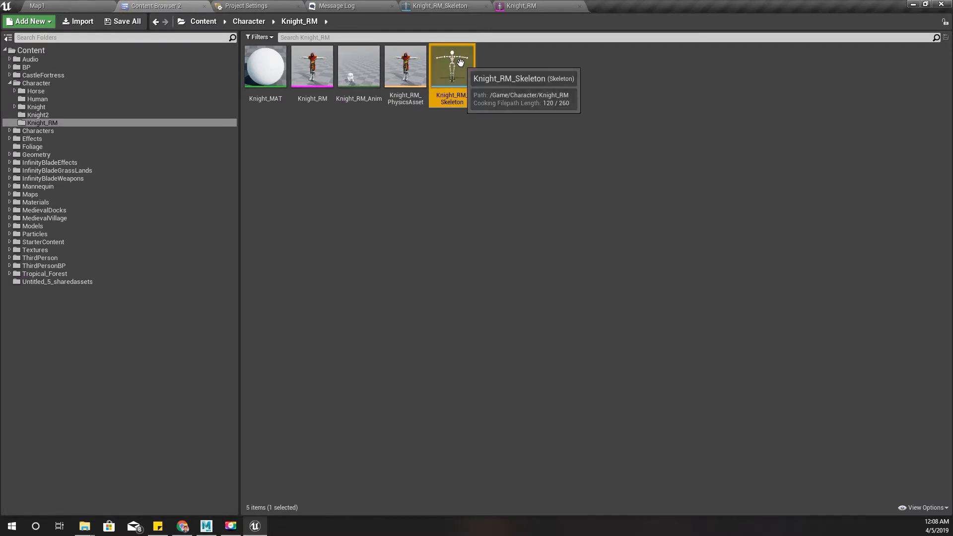
key(Delete)
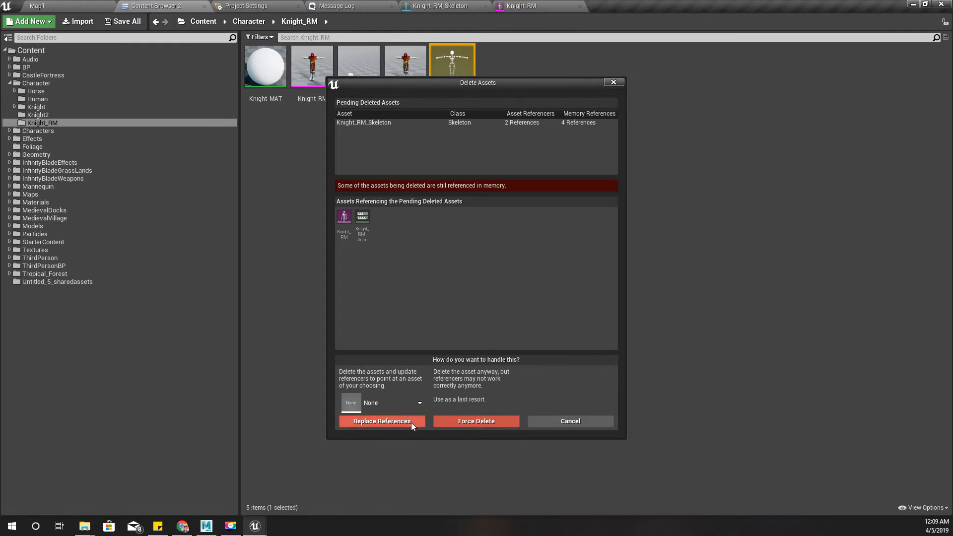
click(393, 403)
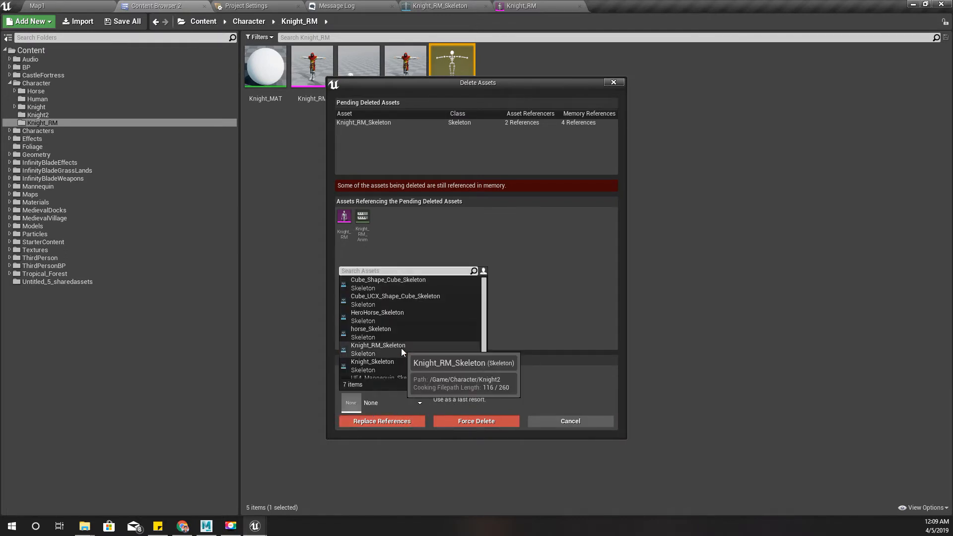
click(401, 348)
click(391, 422)
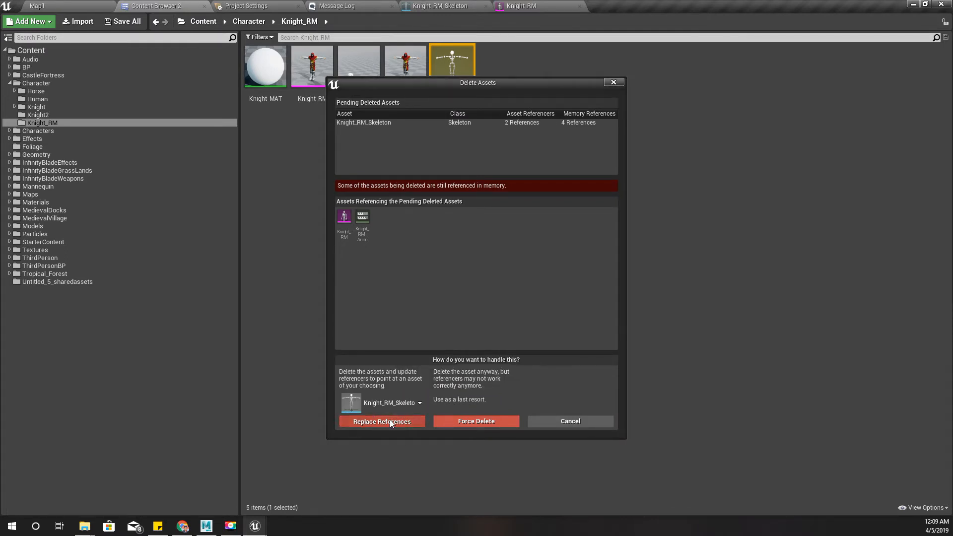
click(536, 300)
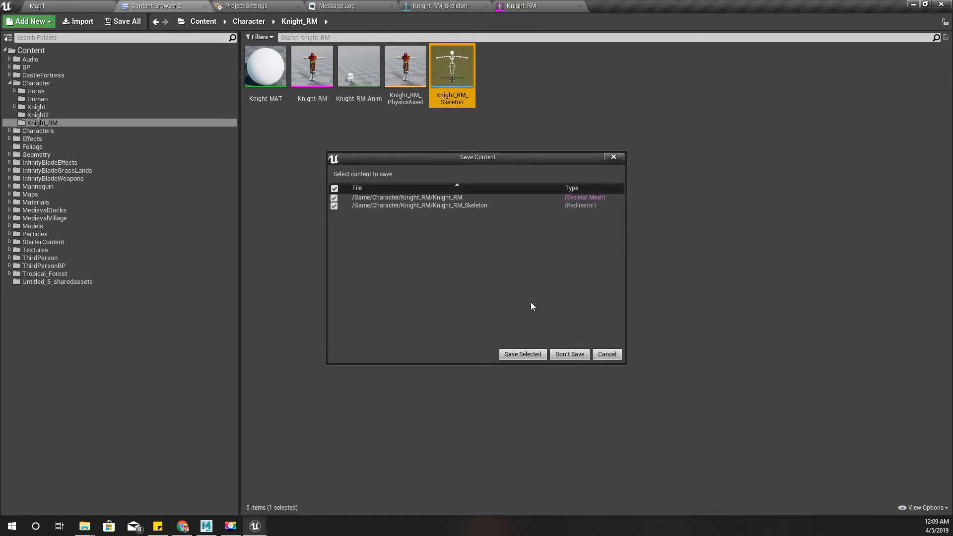
click(523, 354)
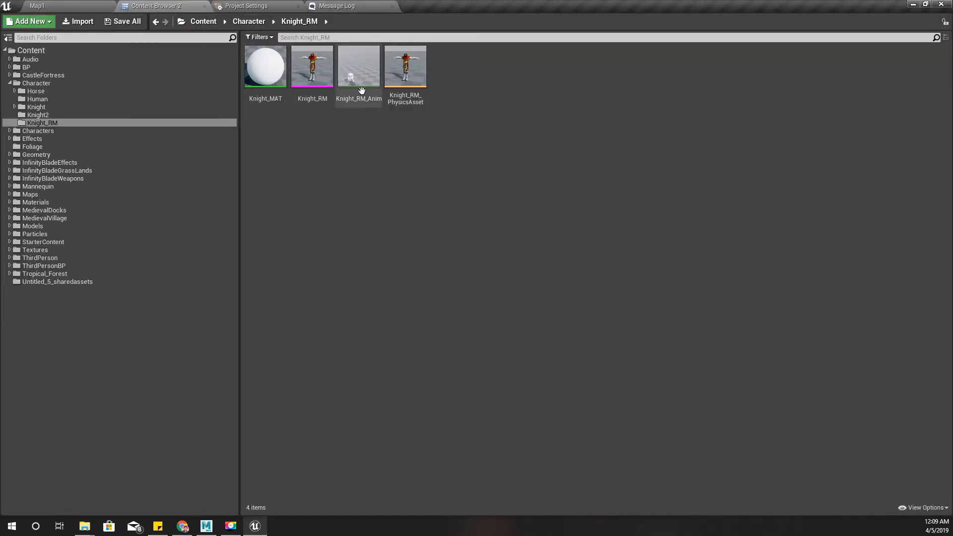
Step: Check that the Knight_RM mesh and the skeleton in the Knight2 folder link to each other
double_click(312, 67)
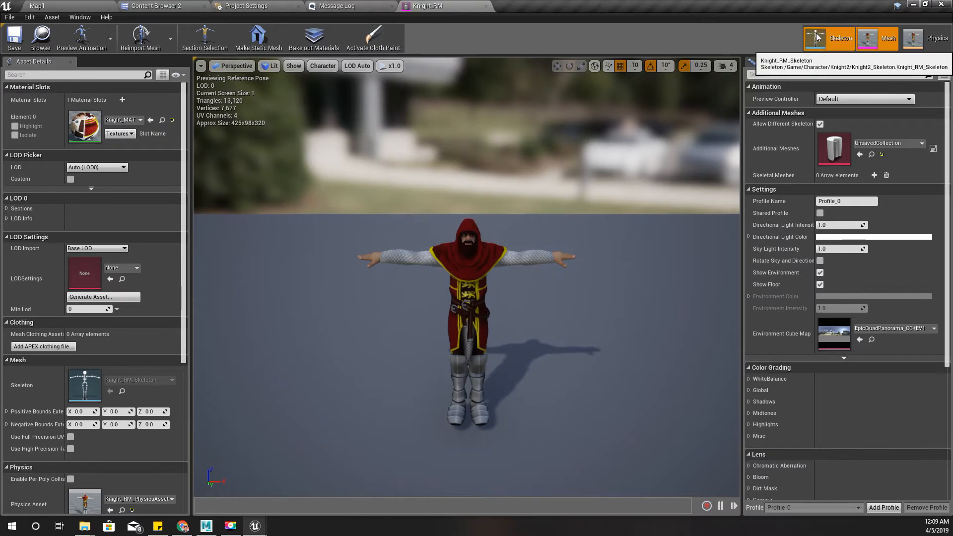
click(834, 38)
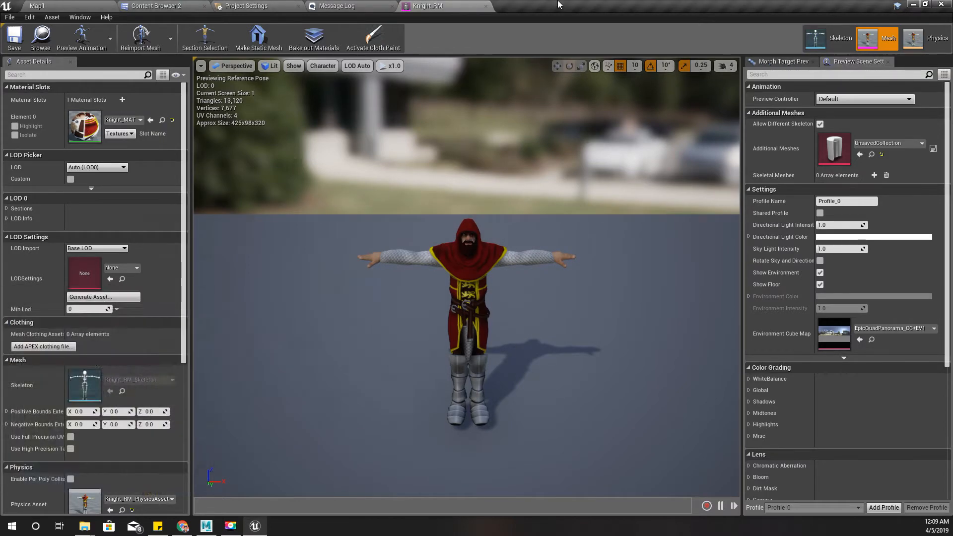
click(30, 17)
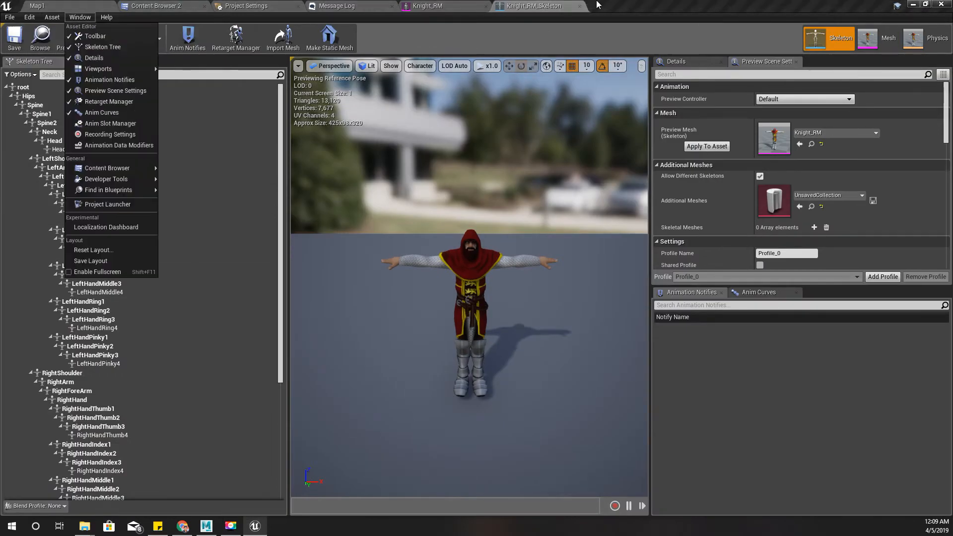
click(544, 4)
click(38, 44)
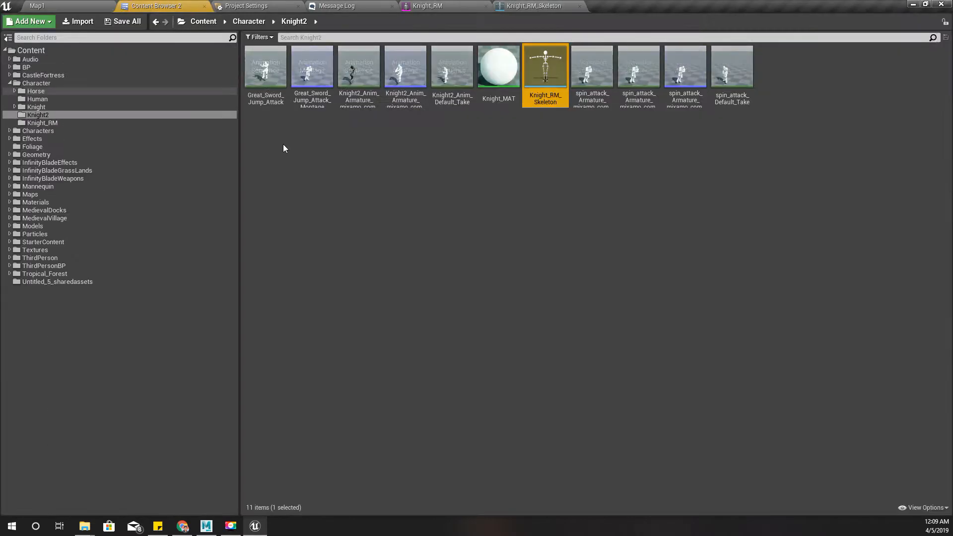
double_click(555, 77)
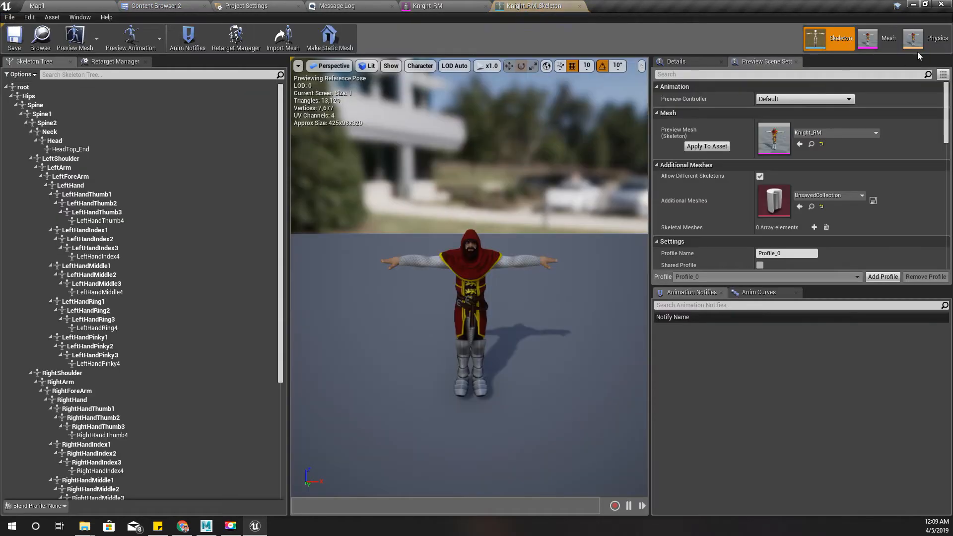
click(885, 41)
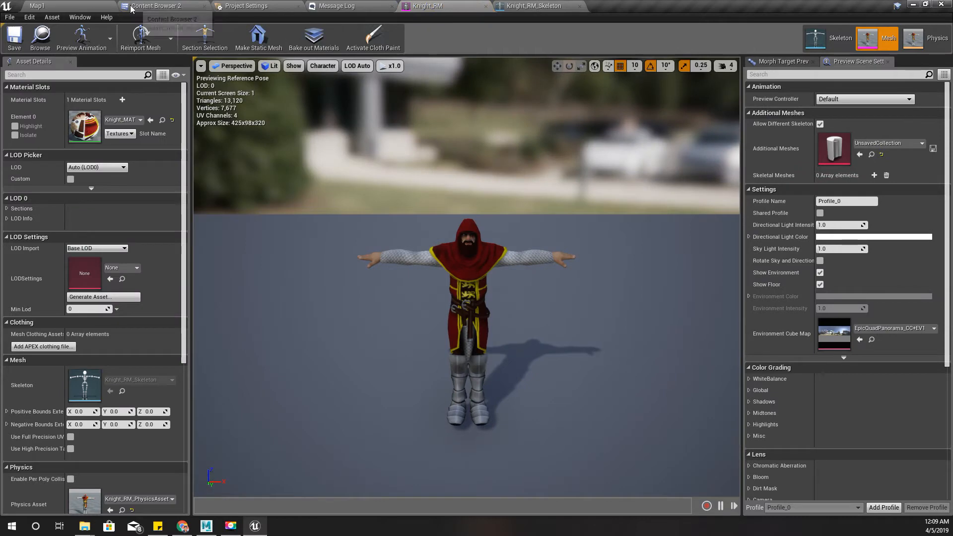
click(149, 6)
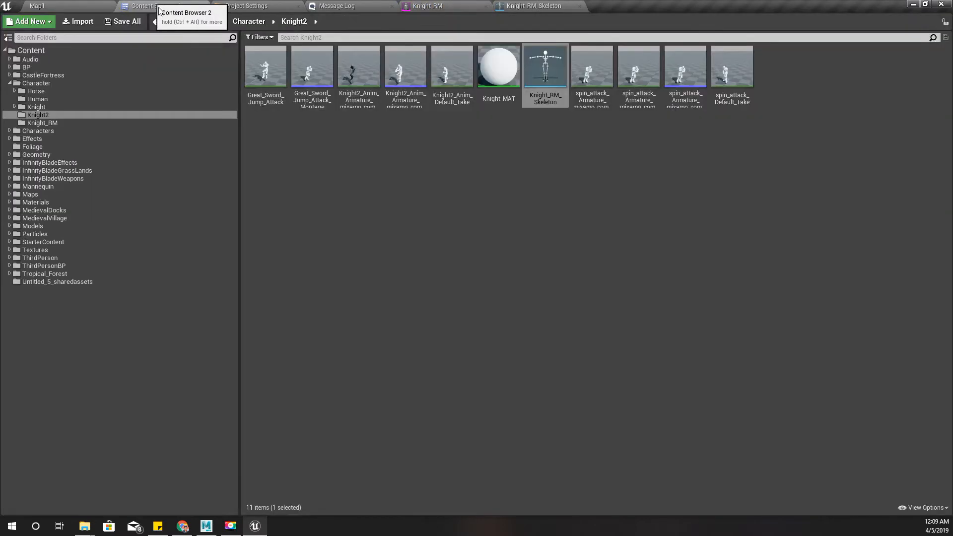
Step: Retarget the BPA_Human animation blueprint in the Human folder to Knight_RM_Skeleton, remapping its referenced assets
click(36, 99)
double_click(359, 67)
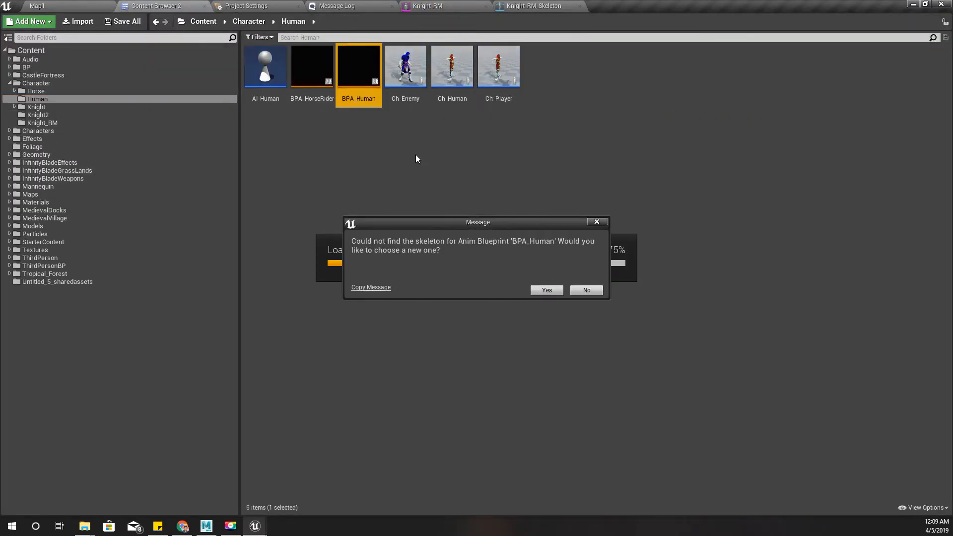
click(551, 293)
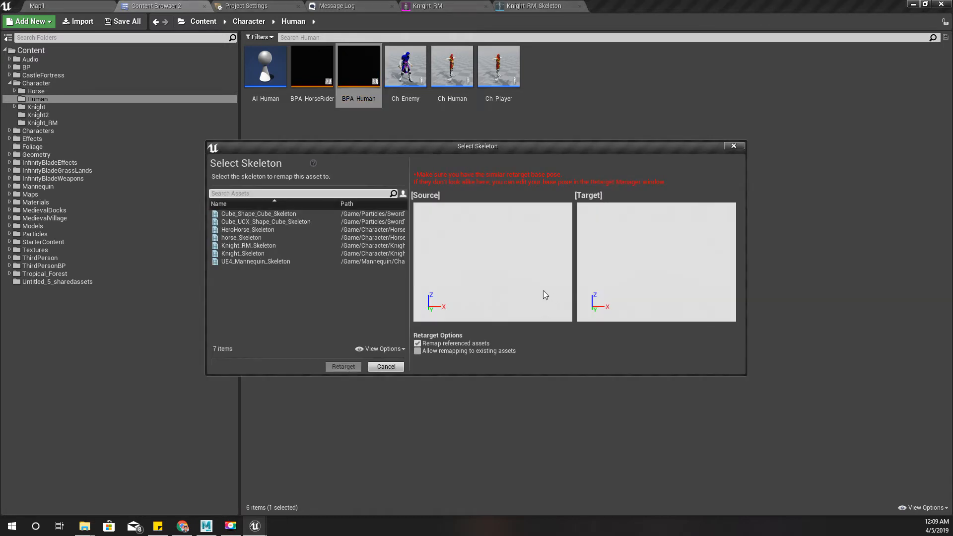
click(259, 246)
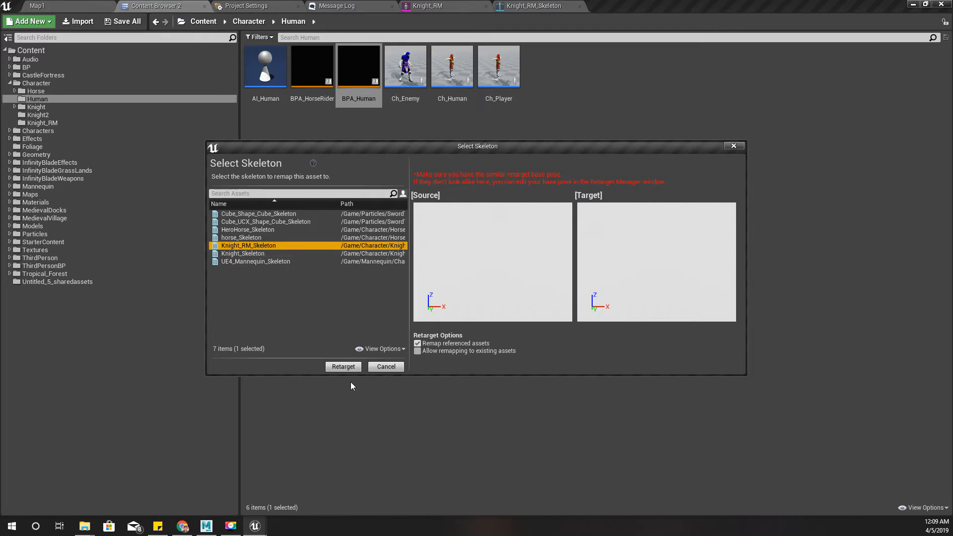
click(343, 367)
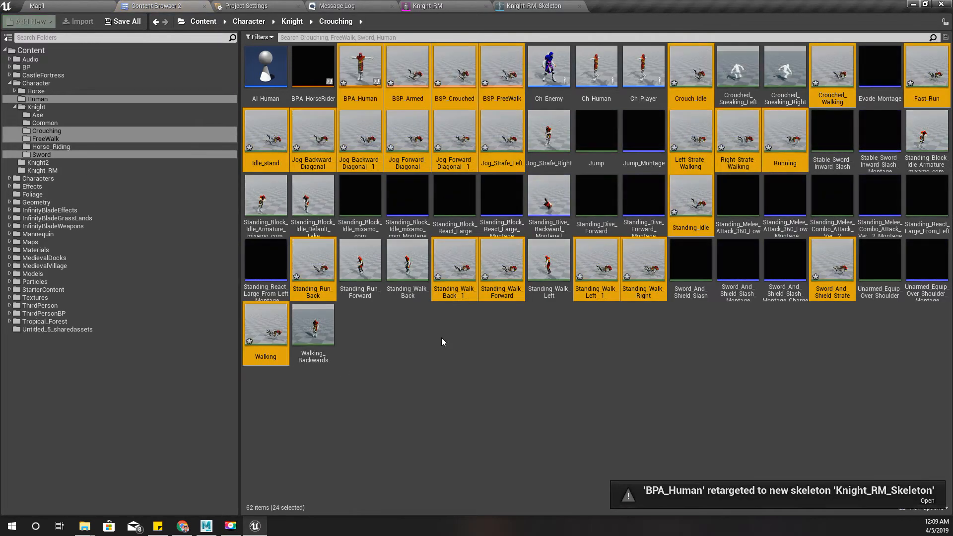
Step: Open BPA_Human and delete the root location node group containing the invalid nodes from its Event Graph
double_click(360, 71)
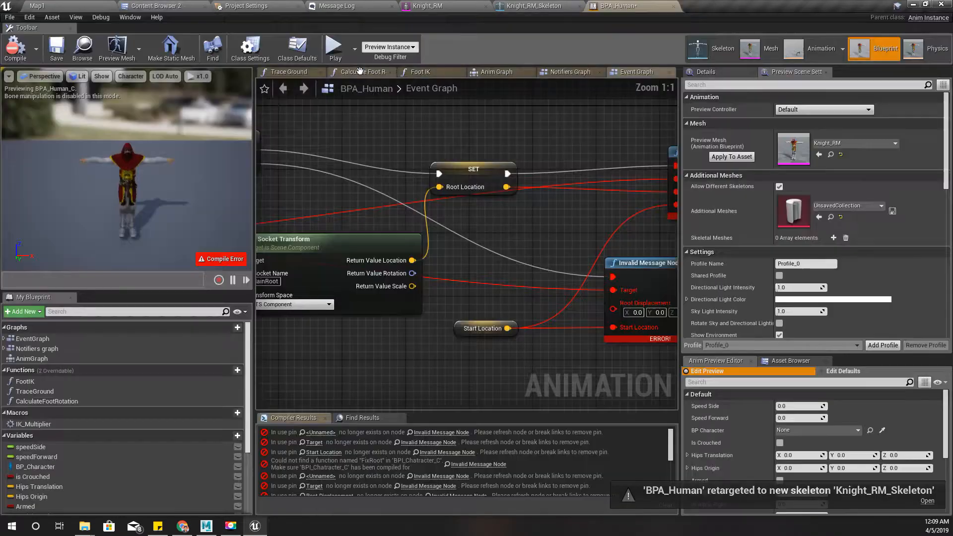
scroll(481, 261, down, 7)
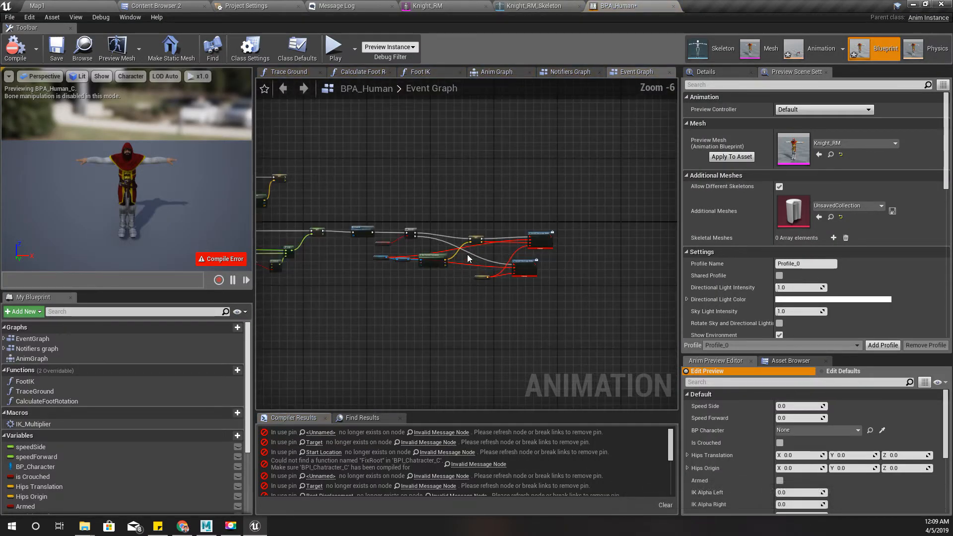
drag(541, 305, 552, 306)
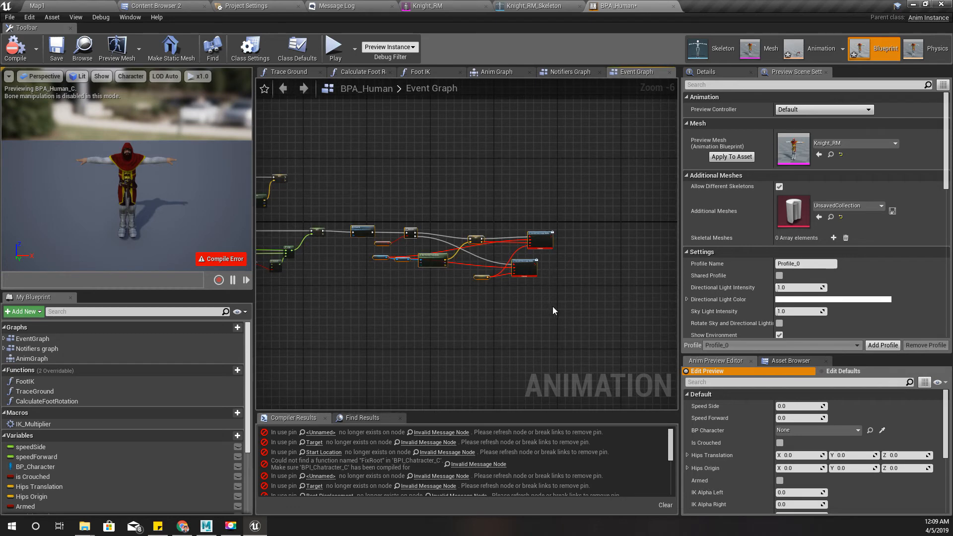
key(Delete)
Step: Delete the root motion enabled, RootLocation and startLocation variables from BPA_Human
scroll(106, 458, down, 5)
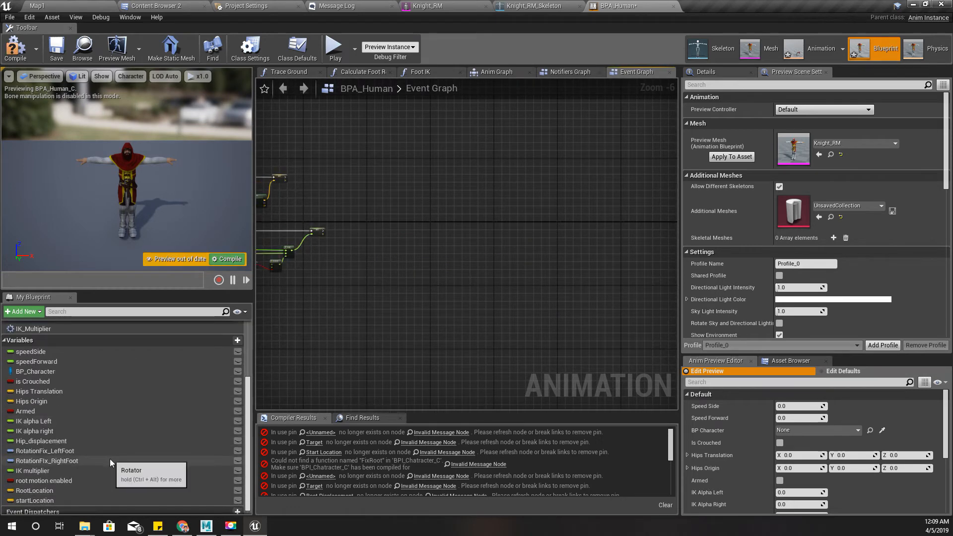
click(53, 478)
key(Delete)
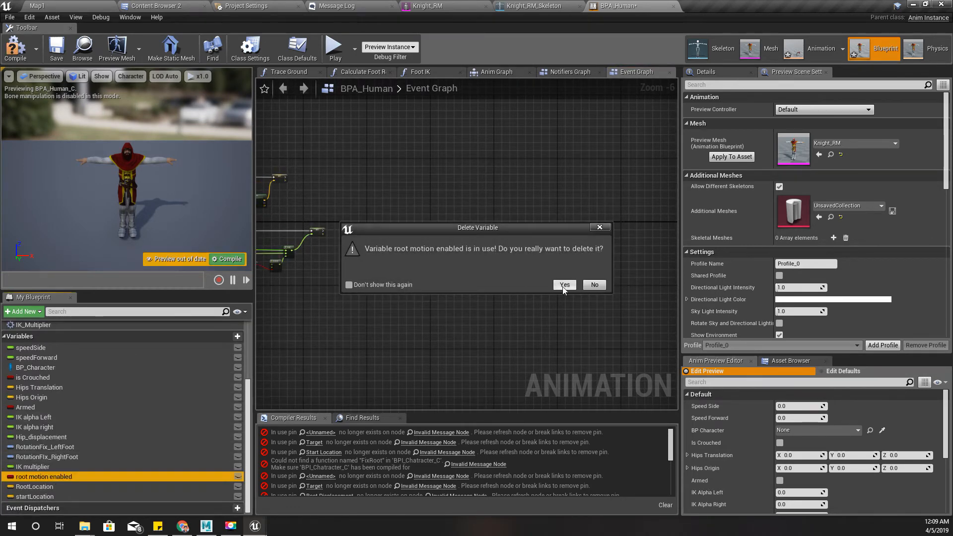
click(564, 285)
key(Delete)
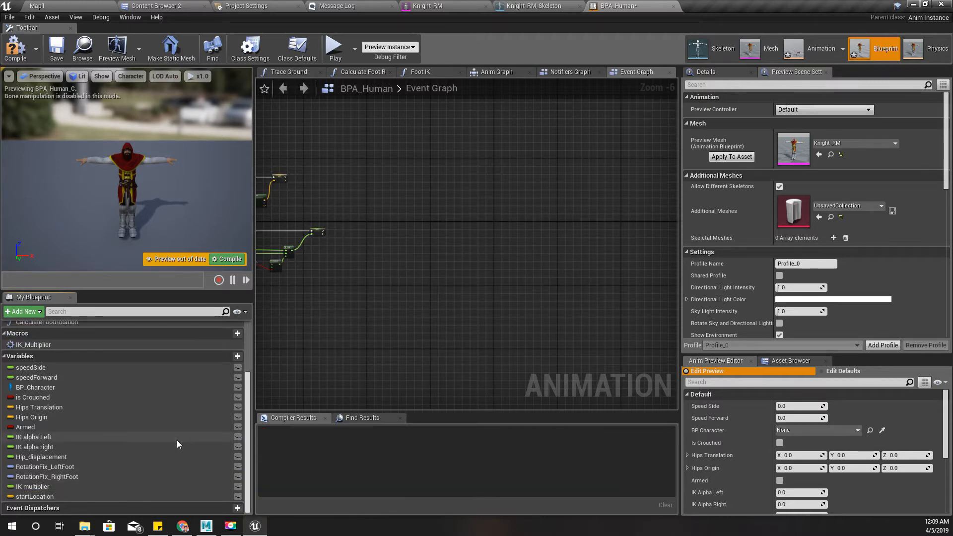
click(55, 497)
key(Delete)
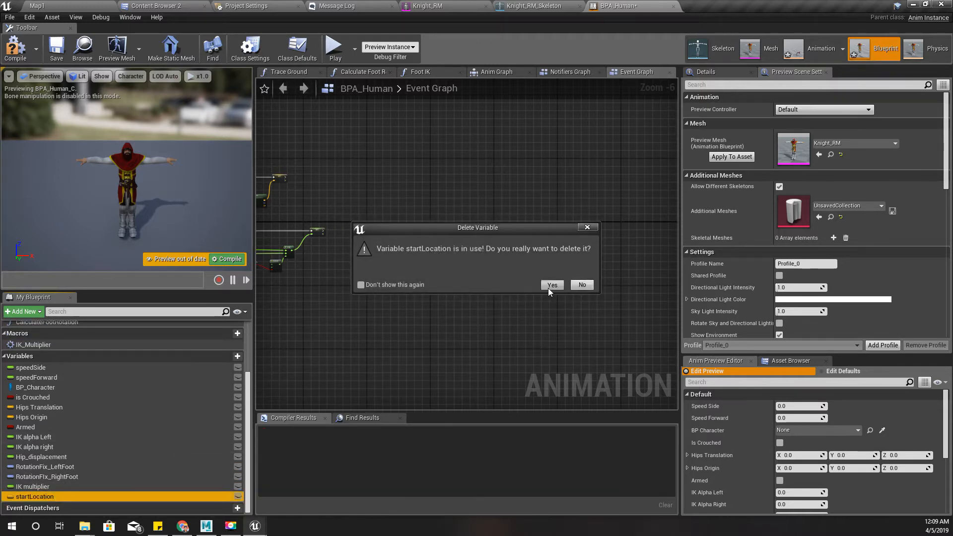
click(553, 285)
Step: Compile BPA_Human and inspect the character's pose in the preview up close
click(15, 47)
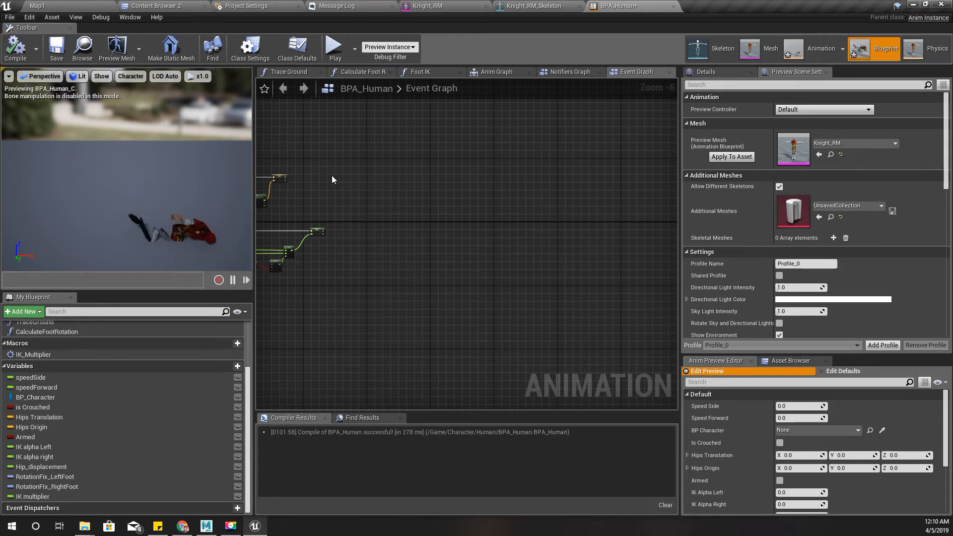
right_drag(323, 171, 442, 169)
right_drag(149, 216, 171, 239)
scroll(147, 216, up, 5)
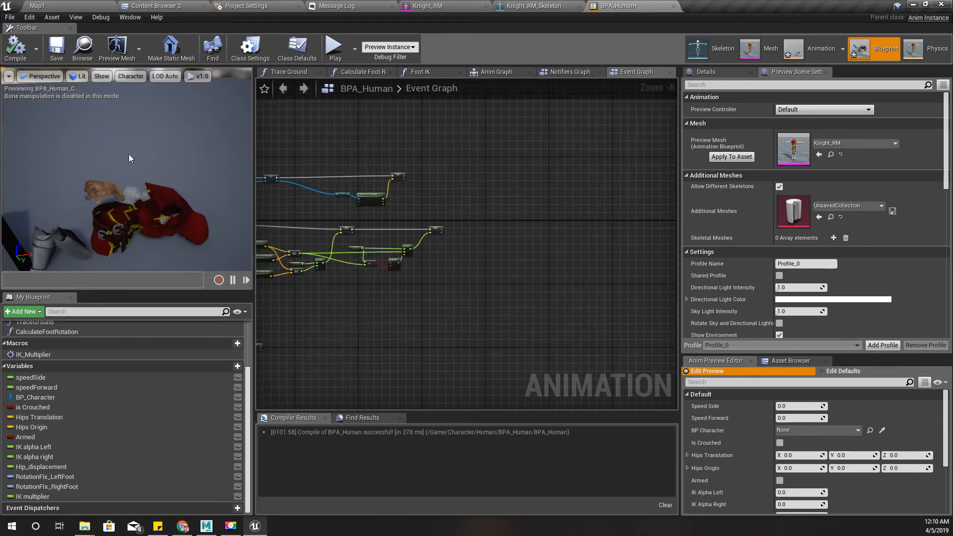
Step: Load all the streaming levels of Map1
click(76, 6)
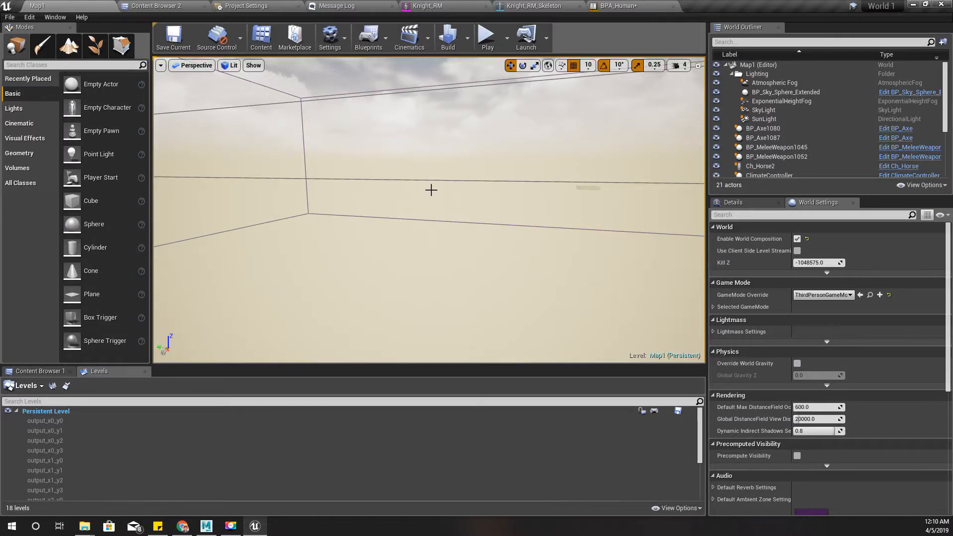
click(76, 430)
key(ctrl+a)
right_click(80, 428)
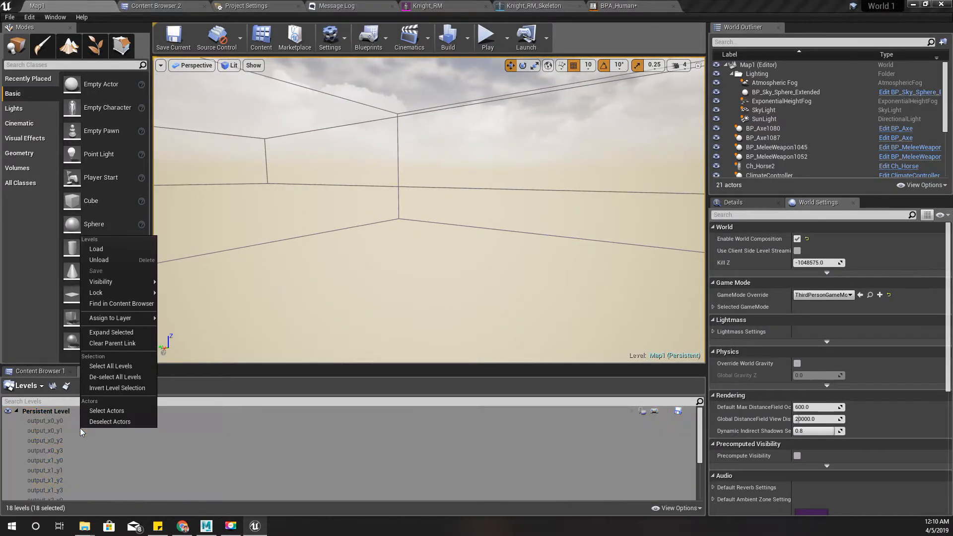
click(122, 253)
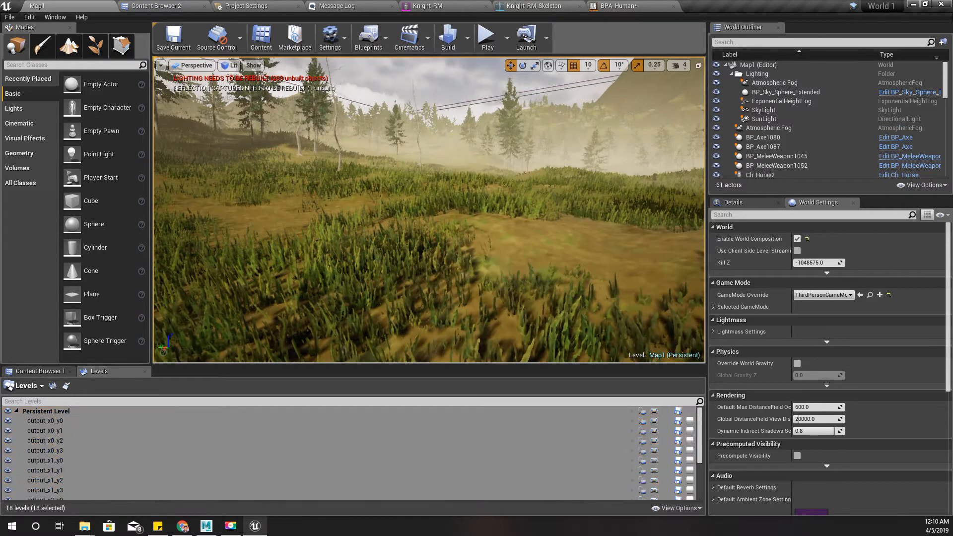
Step: Play-test Map1 in the full-screen viewport despite the BPA_HorseRider compiler error, check the character's pose and end the session
key(F11)
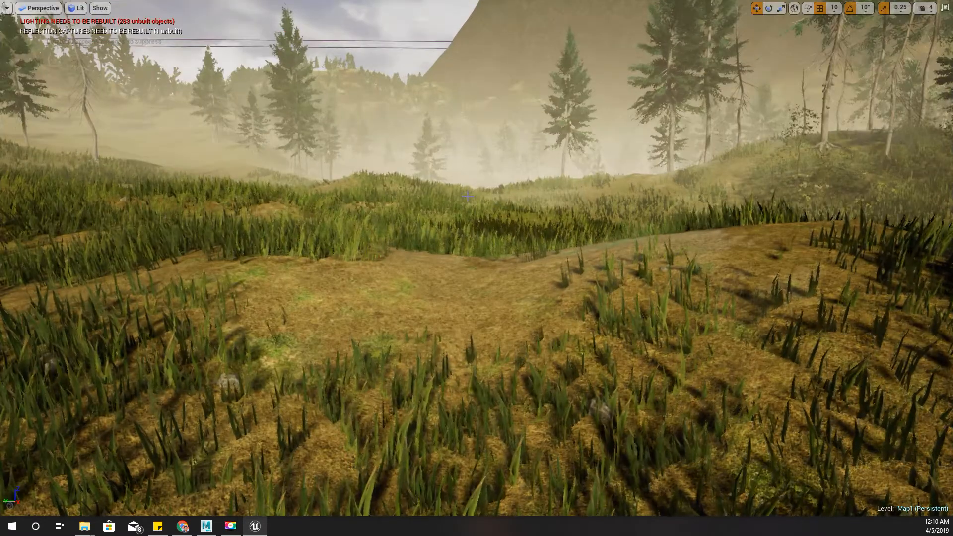
key(alt+p)
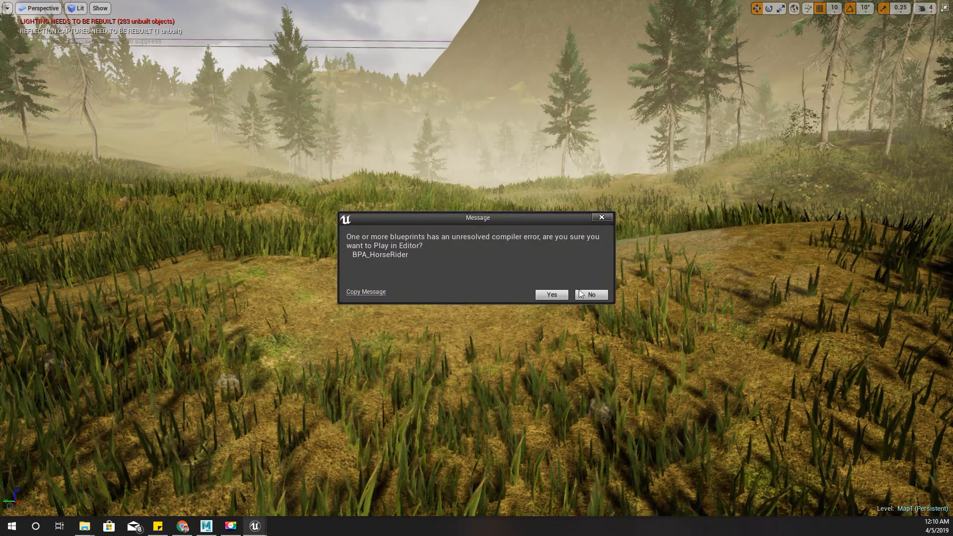
click(551, 295)
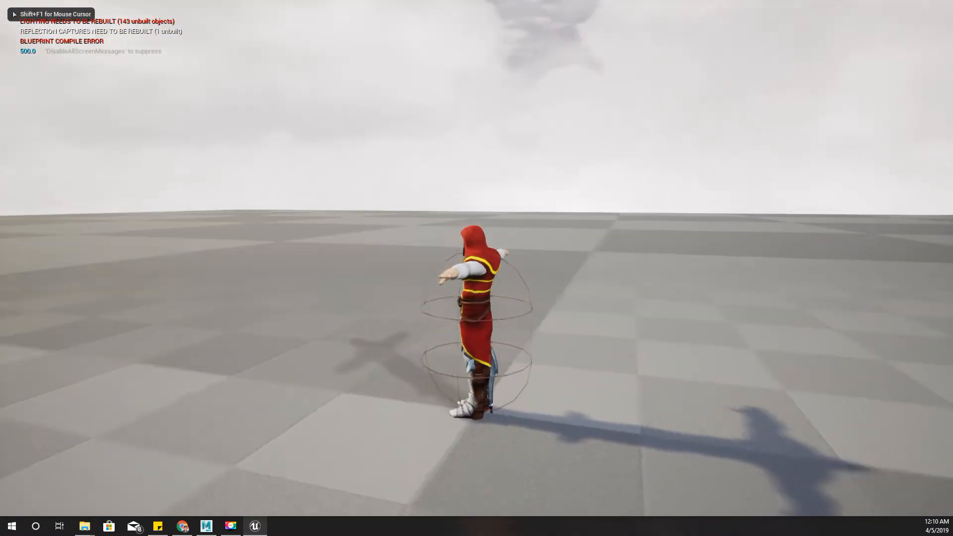
key(Escape)
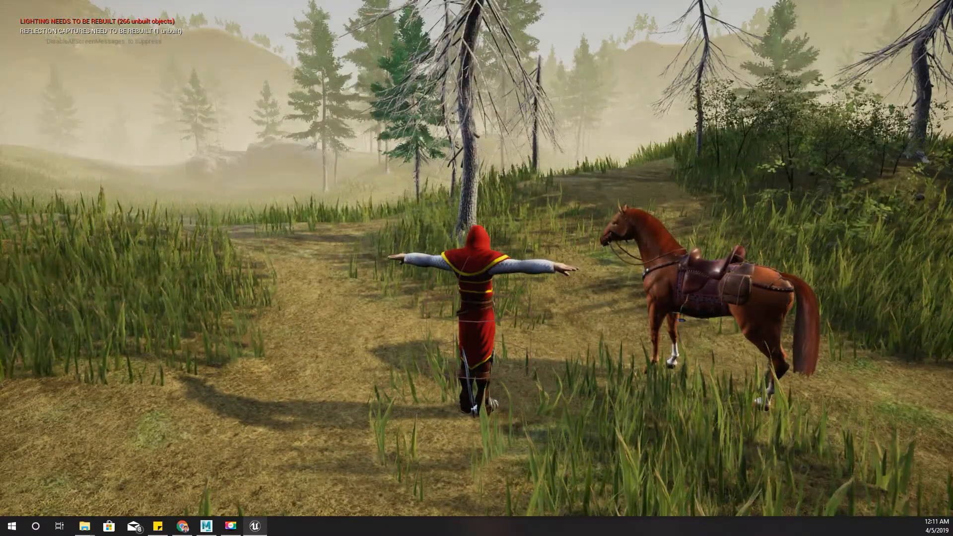
key(Escape)
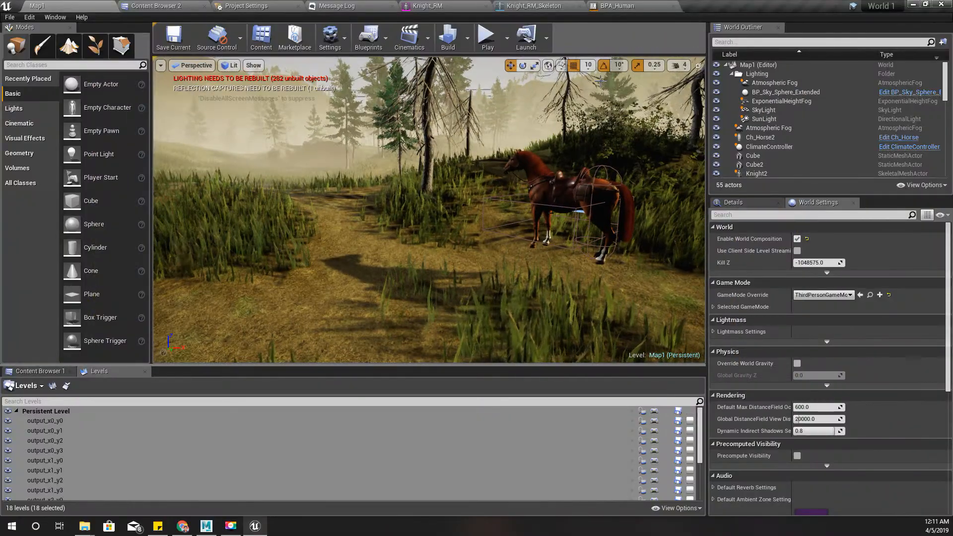
Step: Open the Ch_Human blueprint, set its inherited Mesh component's Anim Class to BPA_Human and compile it
click(154, 6)
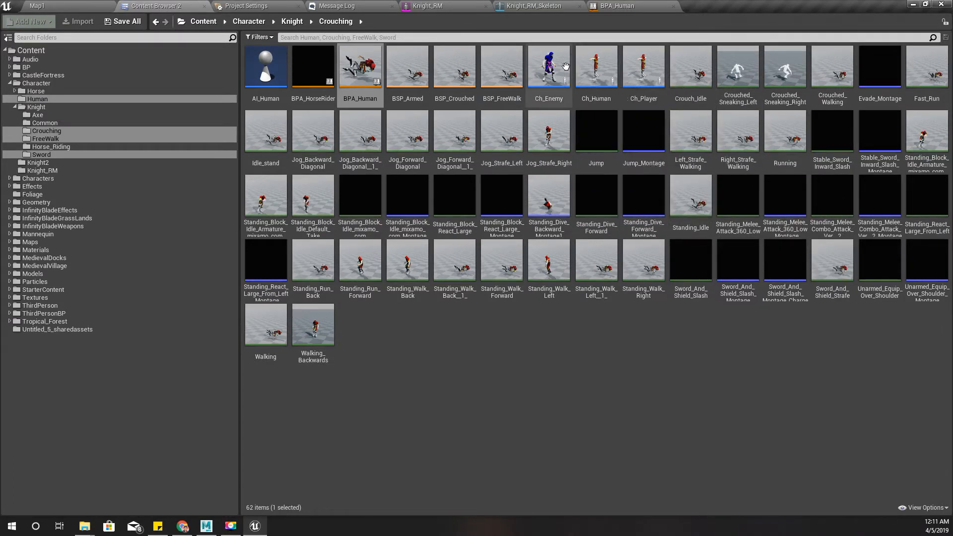
double_click(601, 72)
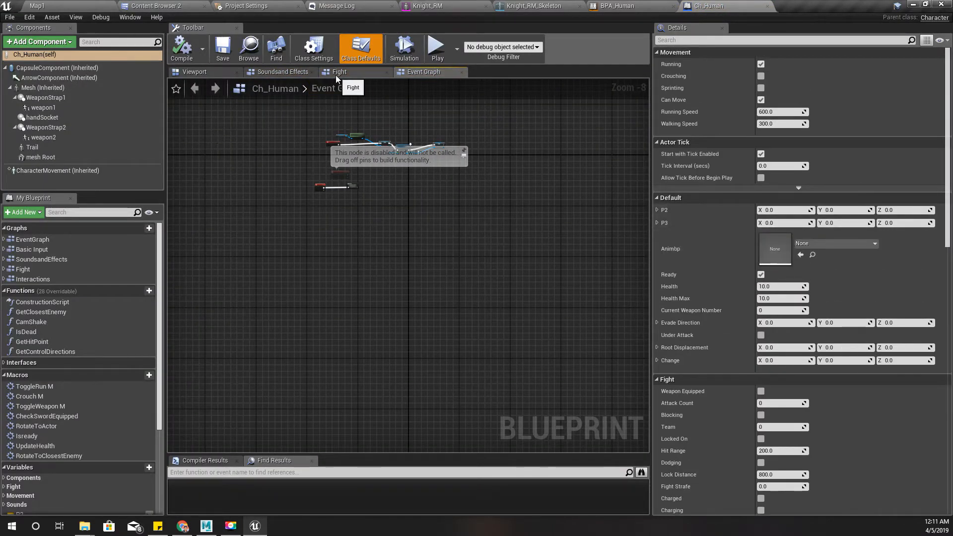
click(194, 72)
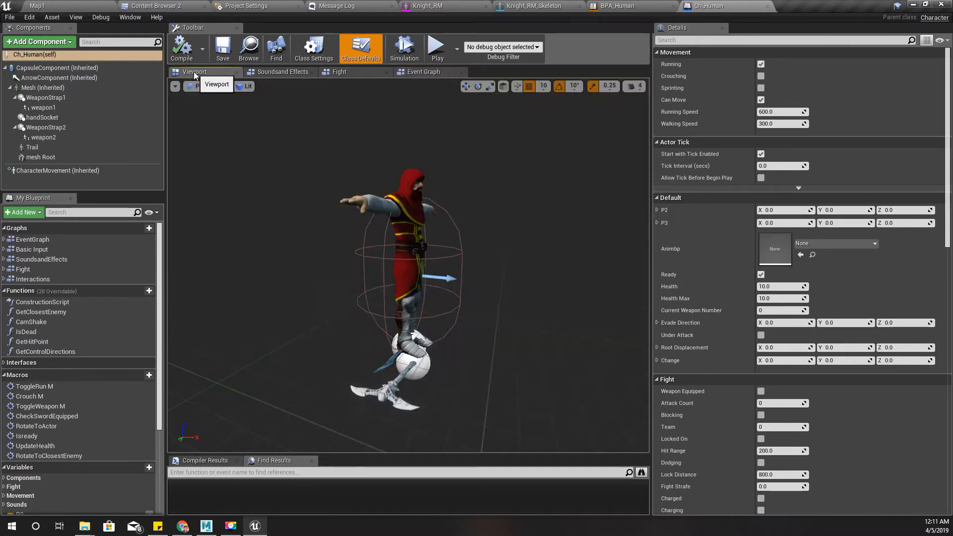
click(375, 208)
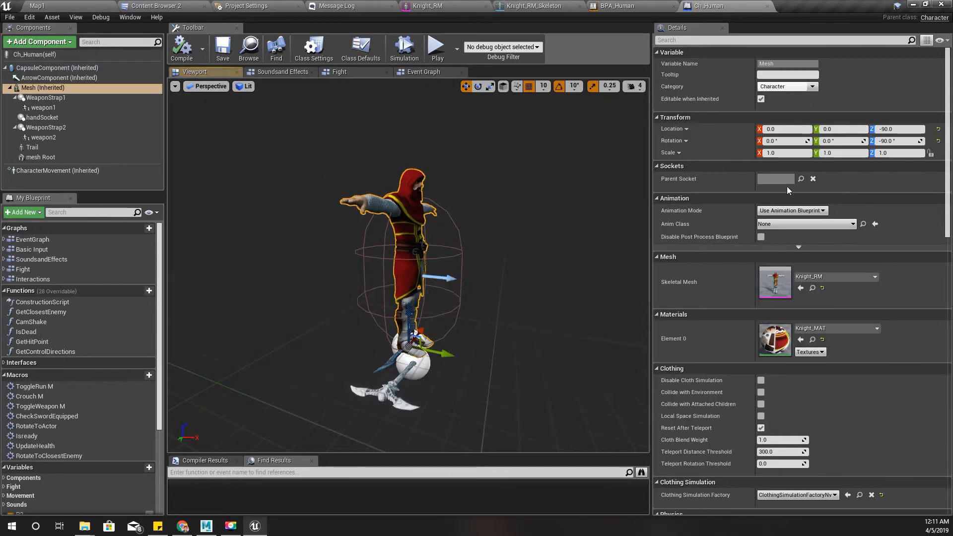
click(794, 223)
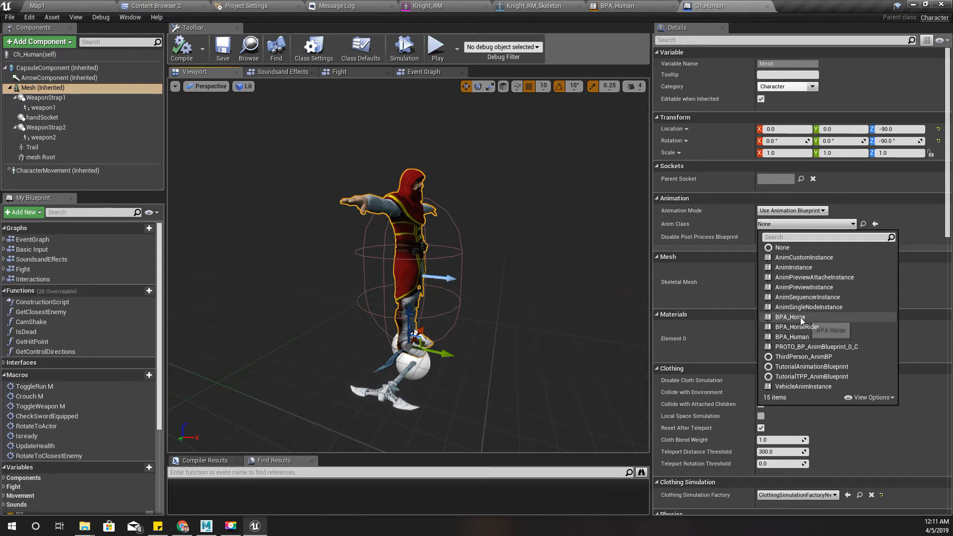
click(817, 337)
mouse_move(549, 268)
mouse_down()
mouse_move(477, 275)
mouse_move(544, 250)
mouse_up()
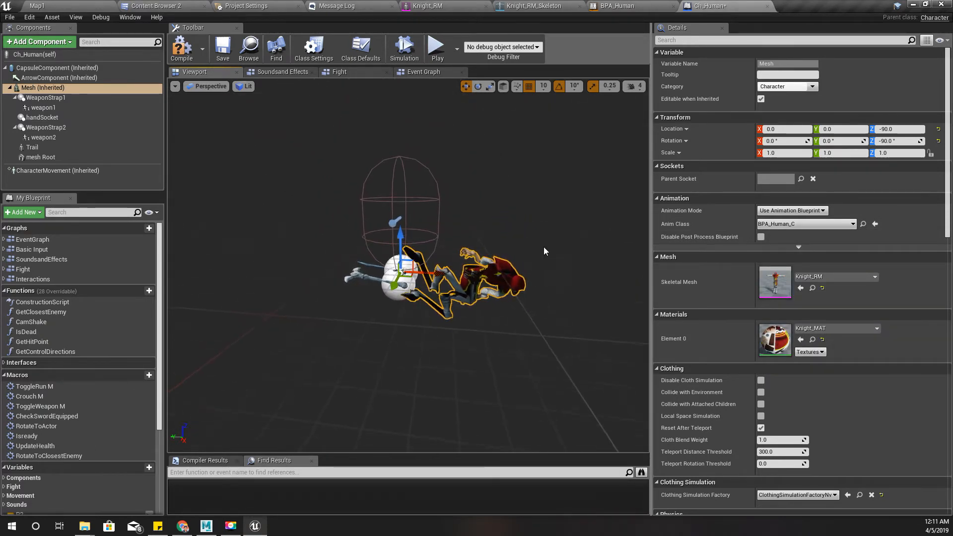
click(182, 49)
Step: Play-test Map1 full screen again to check the character with its animation blueprint assigned, and return to the normal editor layout
click(37, 6)
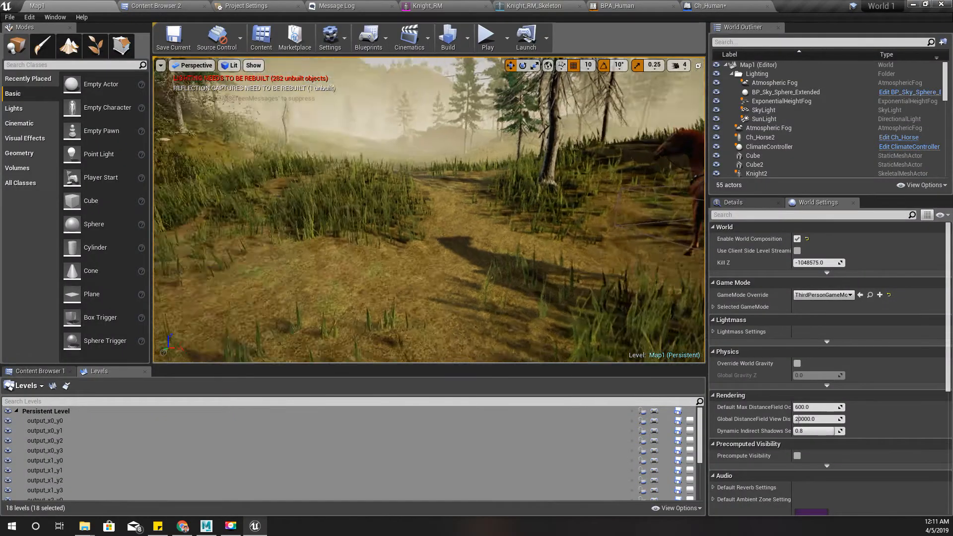
mouse_move(442, 186)
mouse_down()
mouse_move(443, 163)
mouse_move(443, 186)
mouse_up()
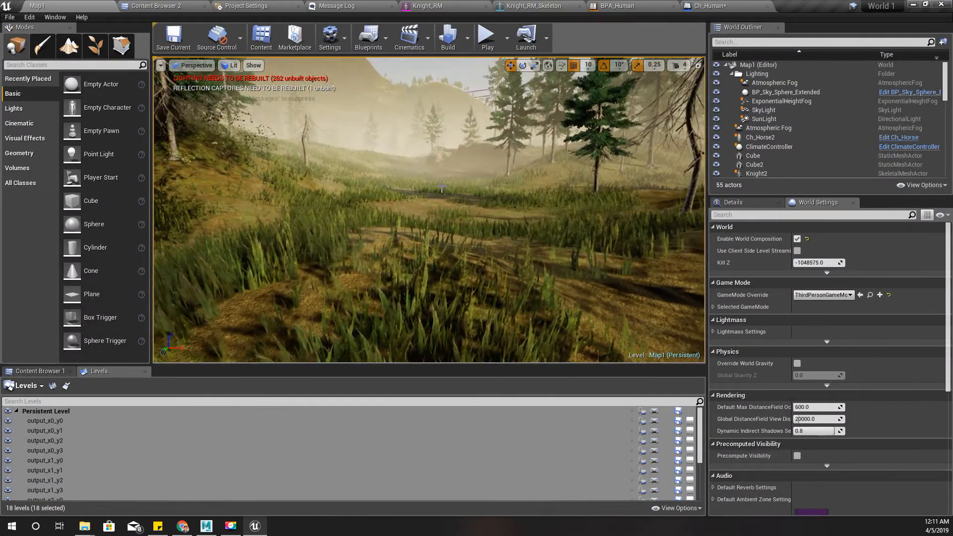
key(F11)
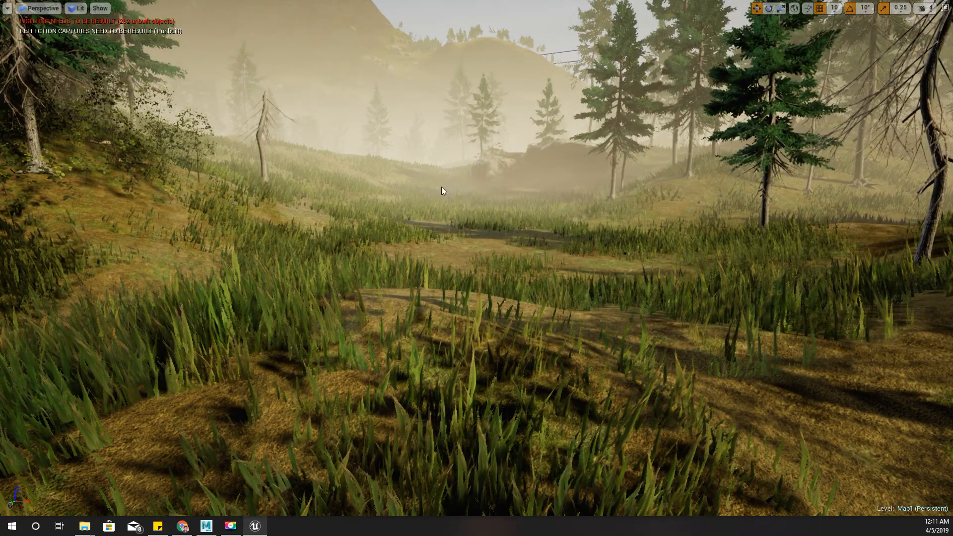
key(alt+p)
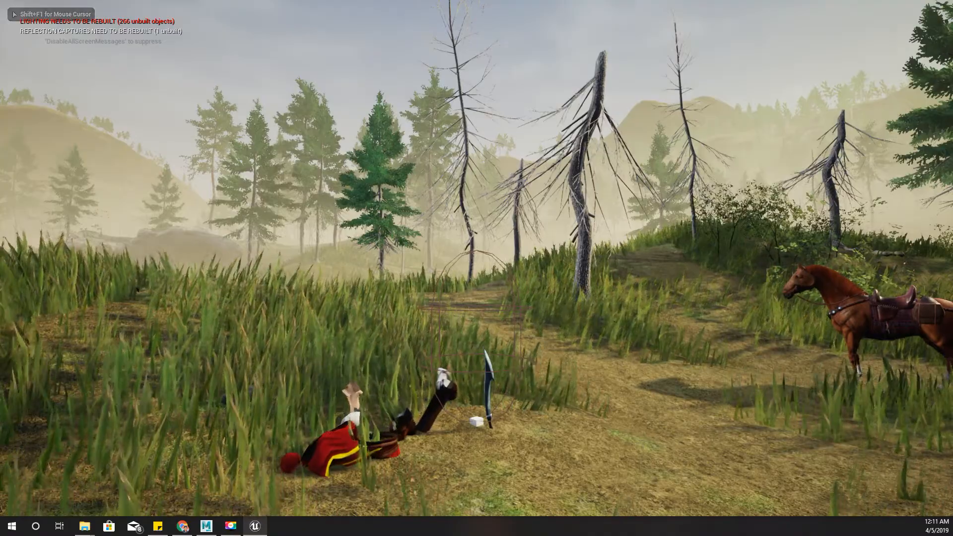
key(Escape)
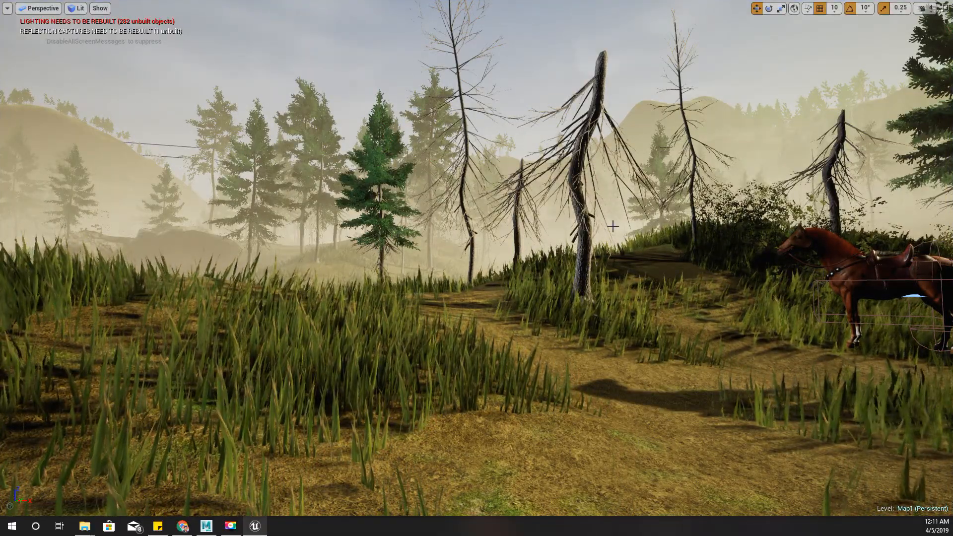
scroll(613, 227, down, 3)
key(F11)
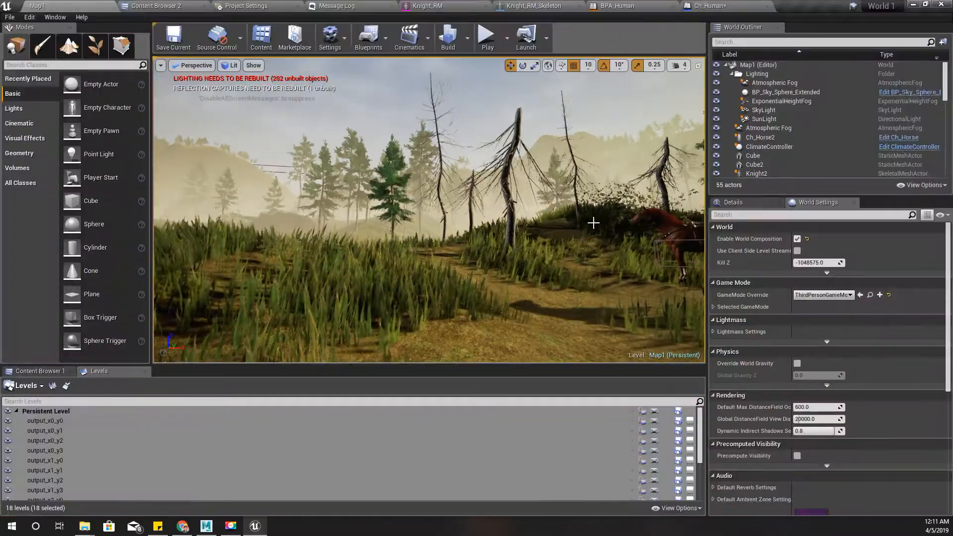
Step: Examine the Anim Graph of BPA_Human back to the blend space players that feed the Armed pose blend
click(654, 9)
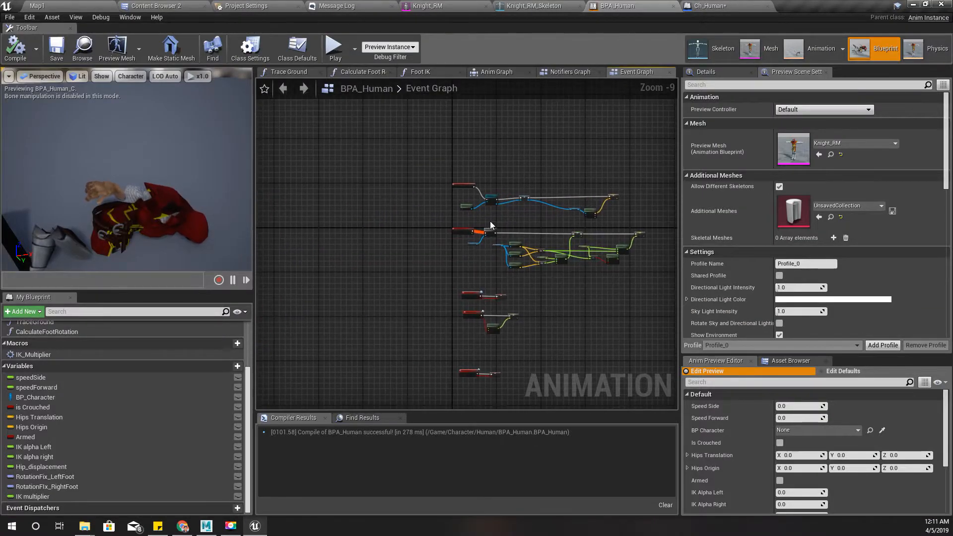
scroll(518, 208, up, 6)
click(496, 71)
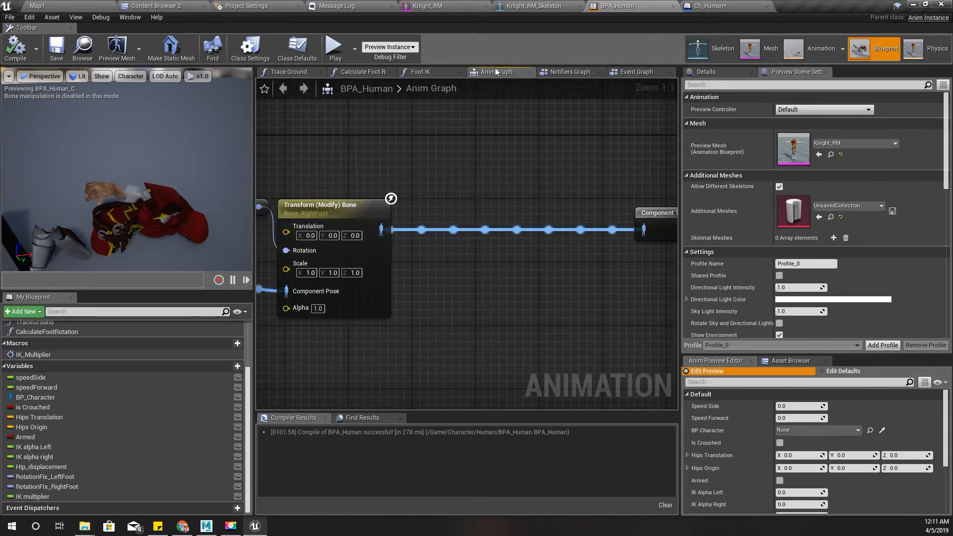
scroll(604, 187, down, 5)
right_drag(672, 200, 676, 200)
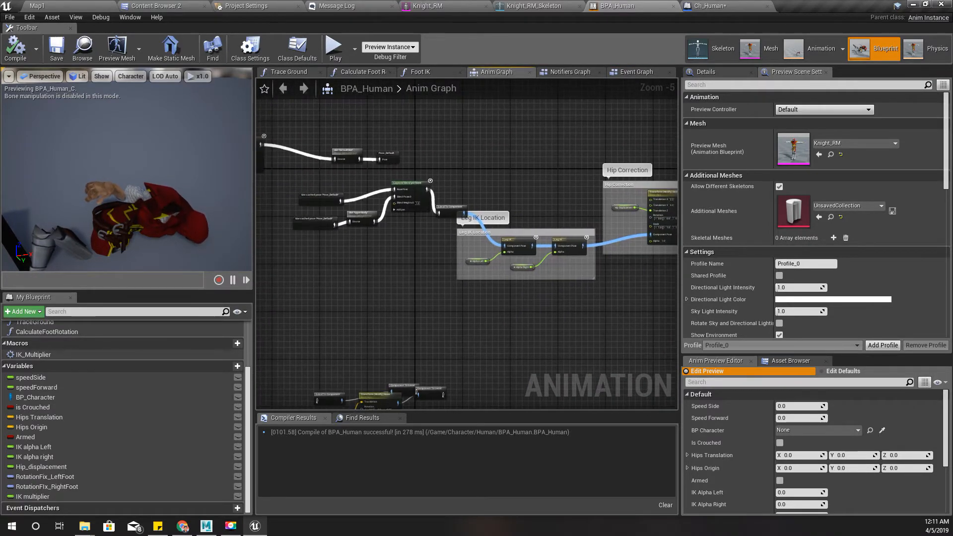
right_drag(378, 184, 548, 230)
right_drag(291, 212, 430, 244)
scroll(430, 243, up, 5)
right_drag(446, 358, 413, 209)
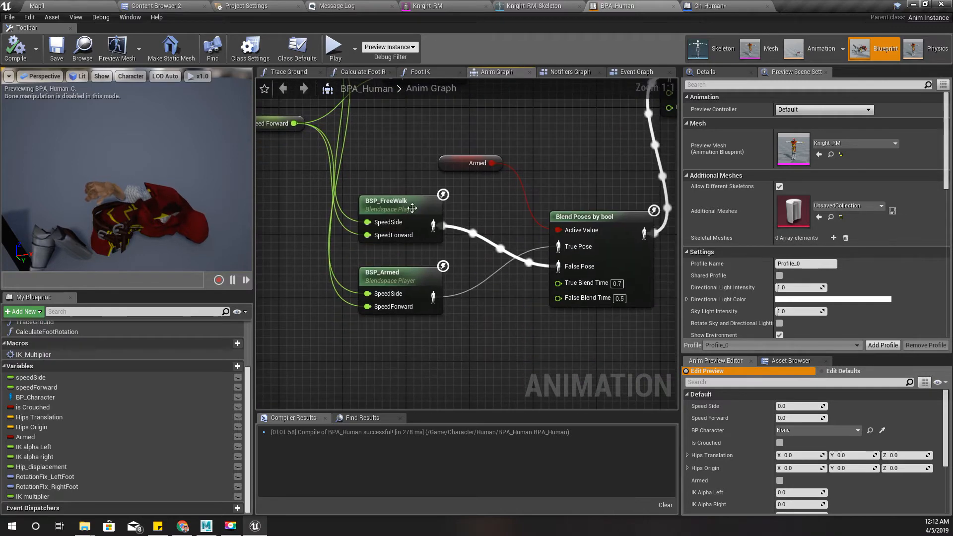
Step: Open the BSP_FreeWalk blend space and locate the animation of its zero-speed sample, Idle_stand, in the Content Browser
double_click(393, 211)
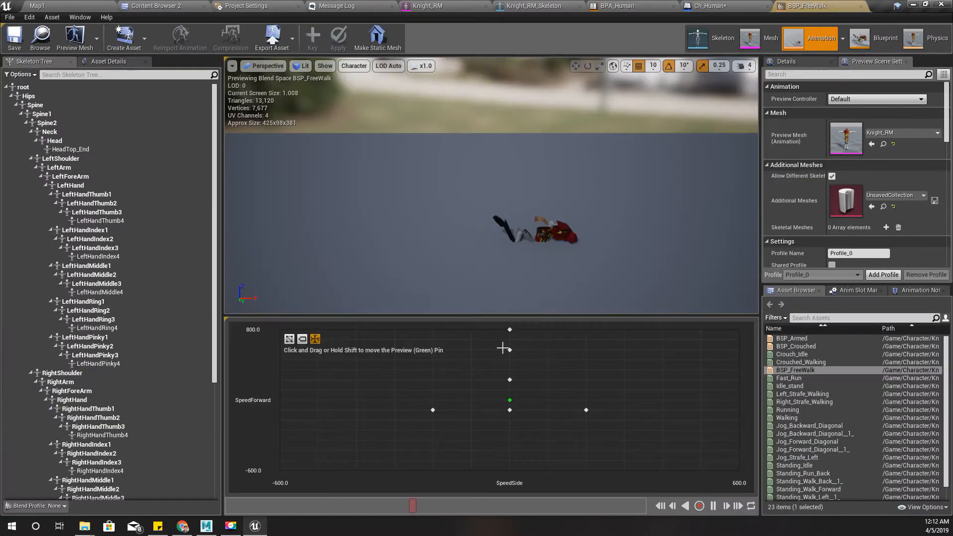
right_click(510, 410)
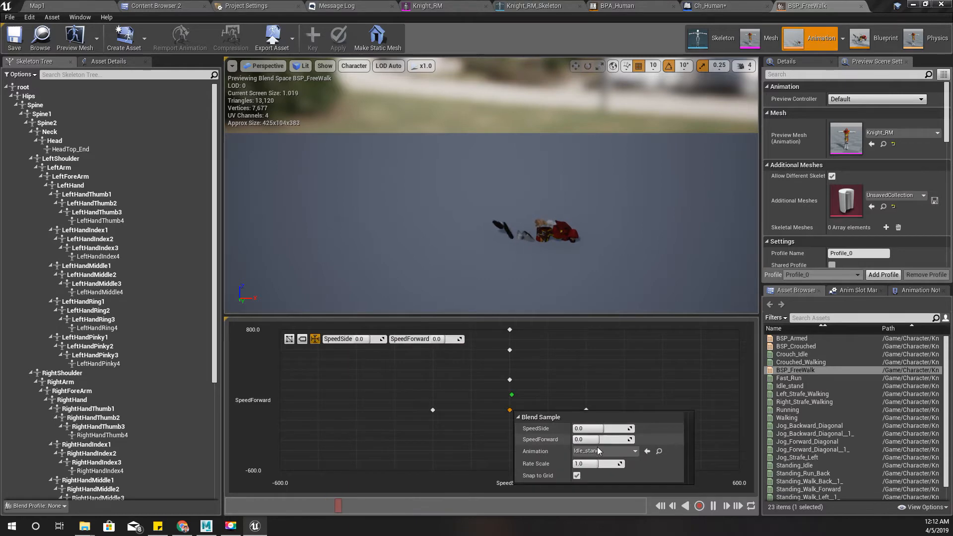
click(659, 451)
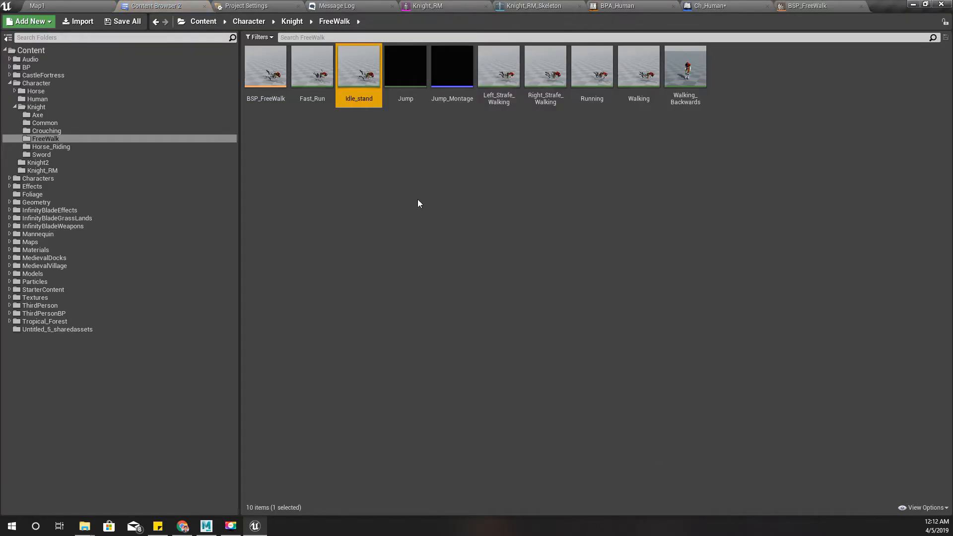
Step: Preview the existing Idle_stand animation from the FreeWalk folder and return to that folder
double_click(355, 65)
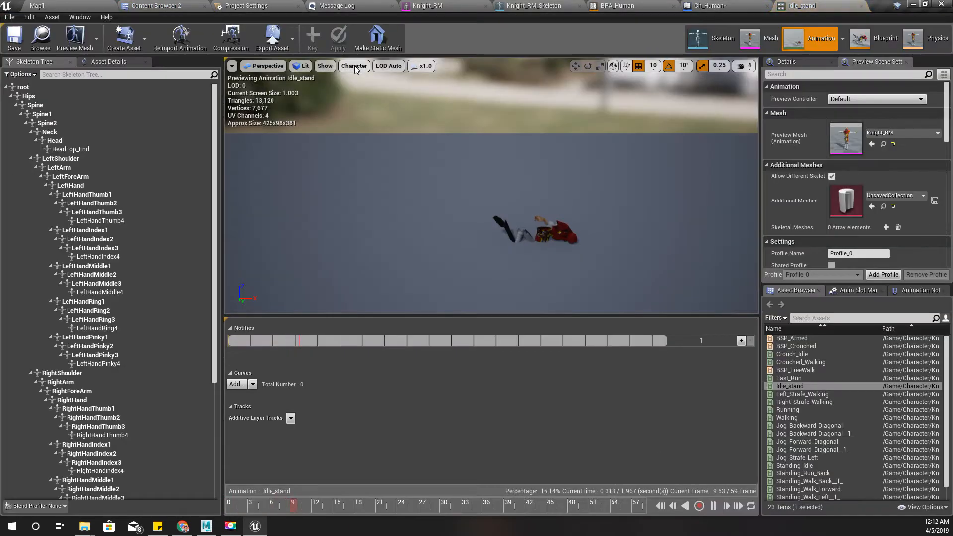
click(168, 6)
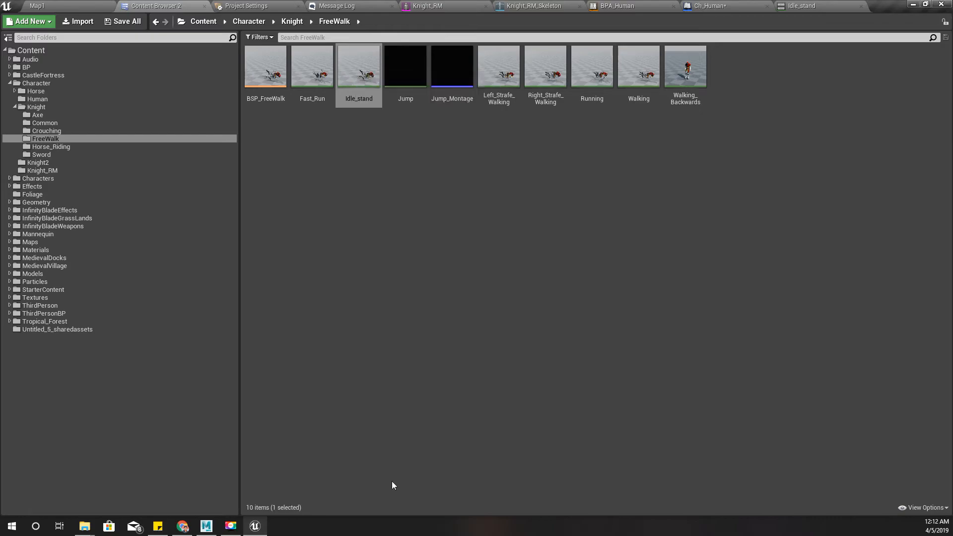
Step: Switch to Mixamo in the browser and check the Knight_RM.fbx source file in the desktop RootMotion folder
click(180, 531)
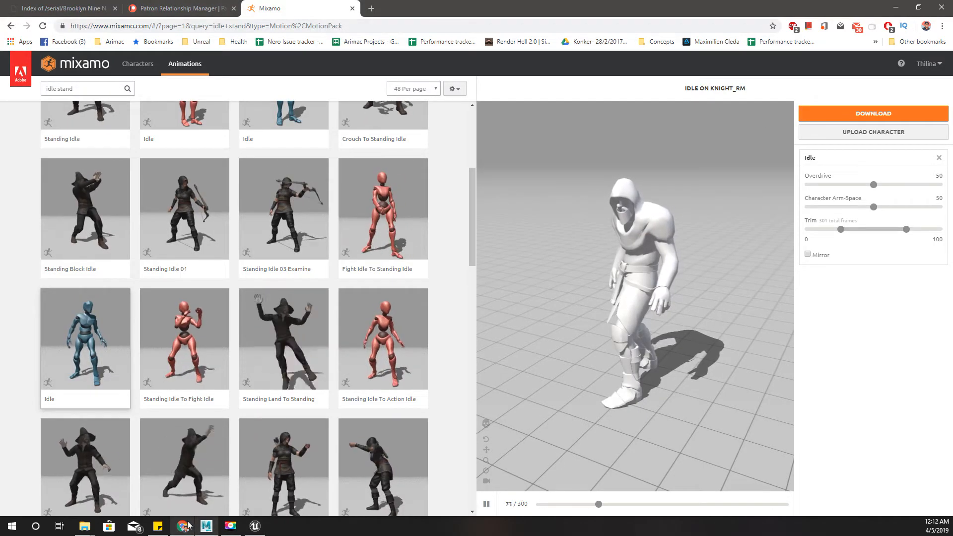
mouse_move(83, 530)
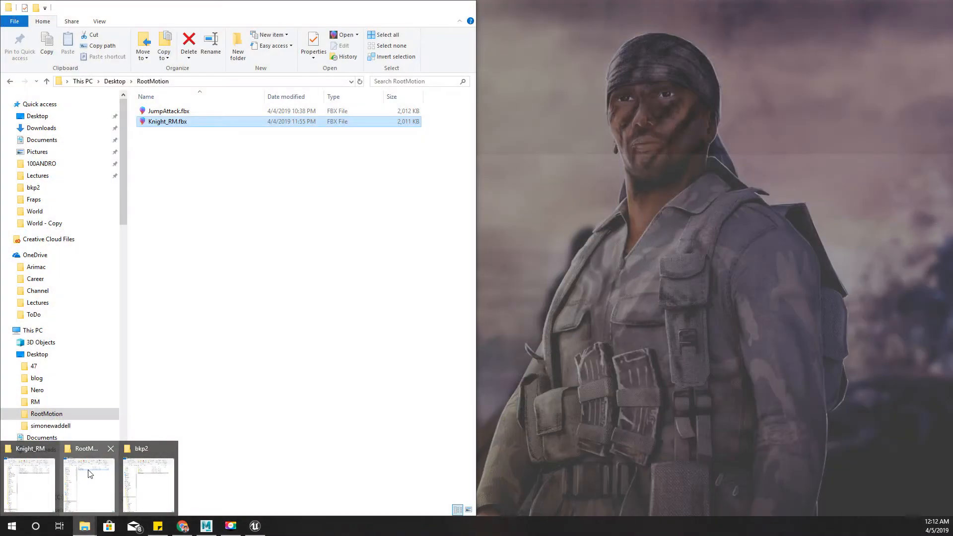
click(83, 484)
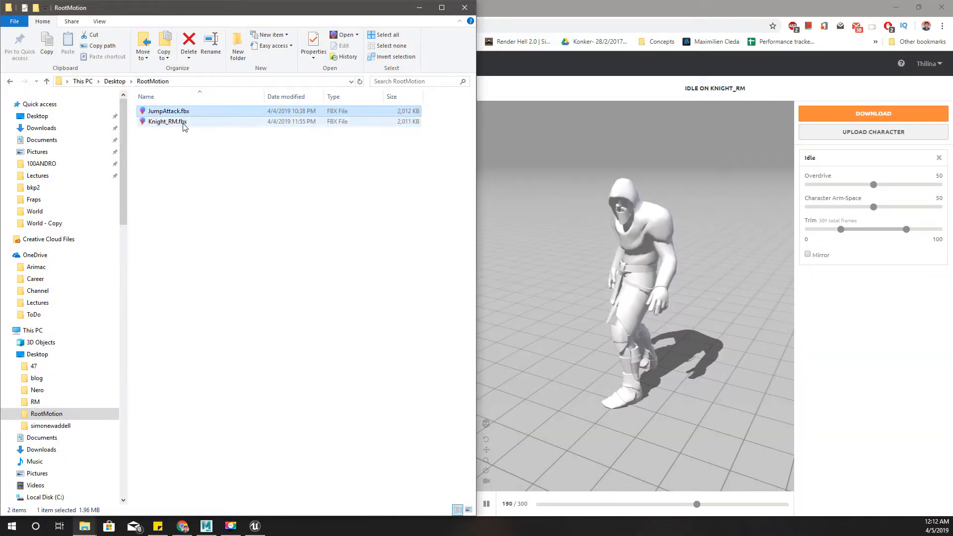
click(199, 152)
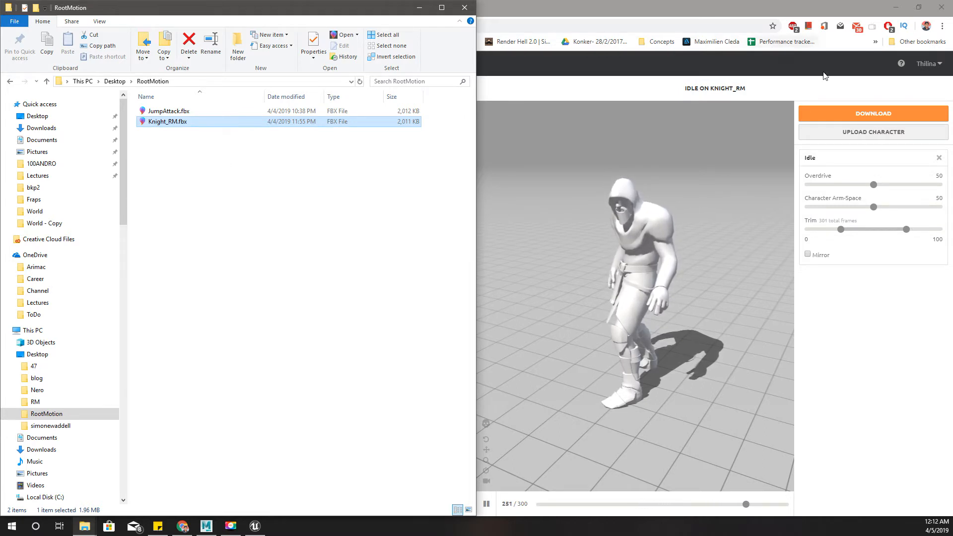
click(842, 91)
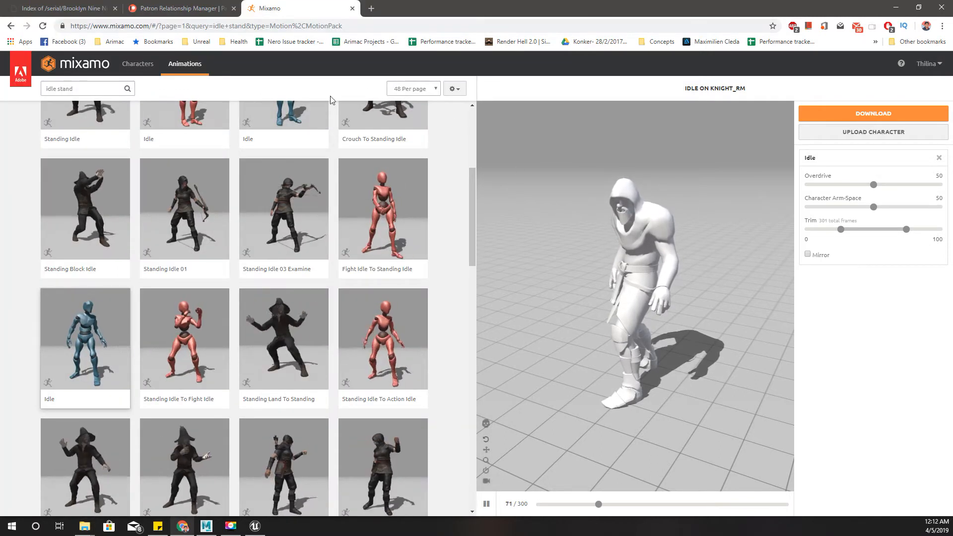
Step: Clear the "idle stand" filter from Mixamo's character library and load the Knight D Pelegrini character
click(139, 64)
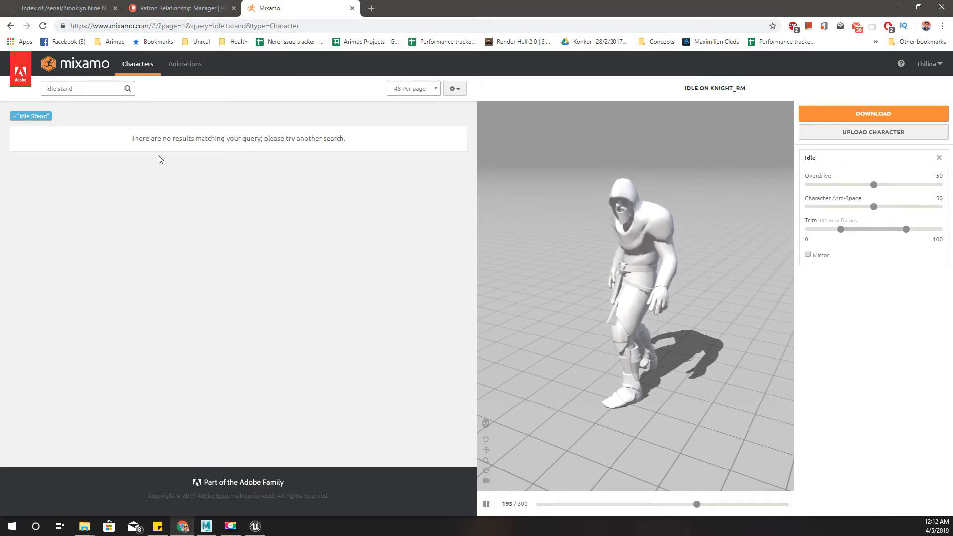
click(14, 116)
scroll(149, 398, down, 20)
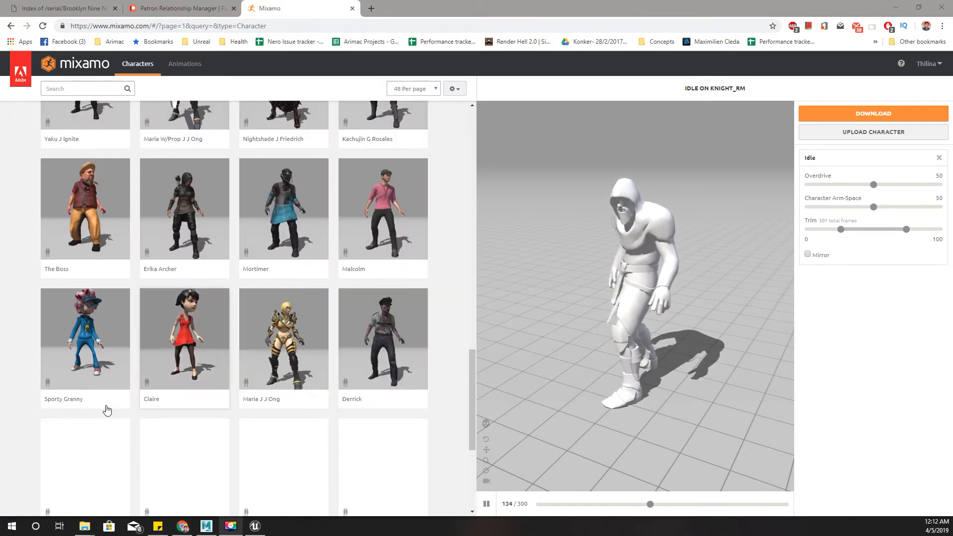
click(86, 413)
scroll(86, 412, down, 2)
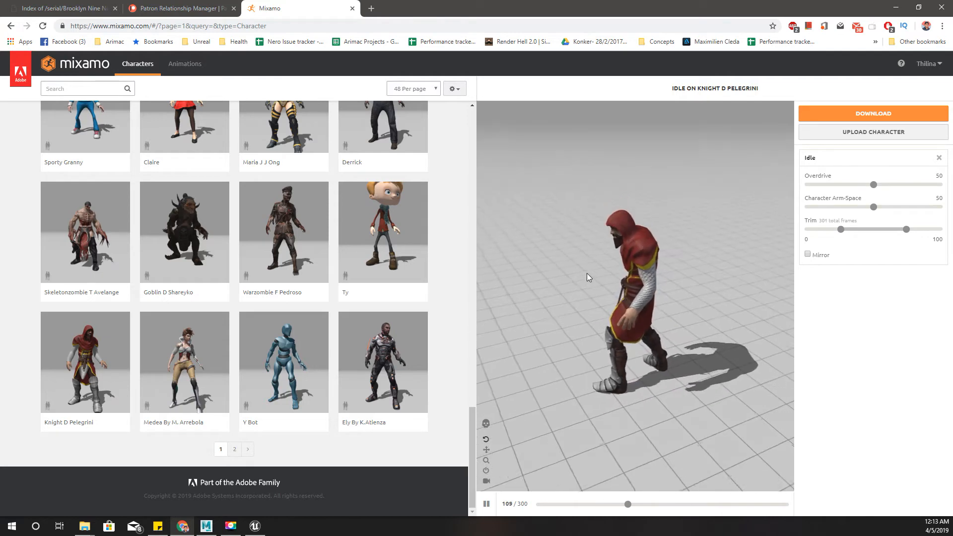
Step: Upload Knight_RM.fbx from the RootMotion folder as the Mixamo character and accept the auto-rigger preview
click(850, 133)
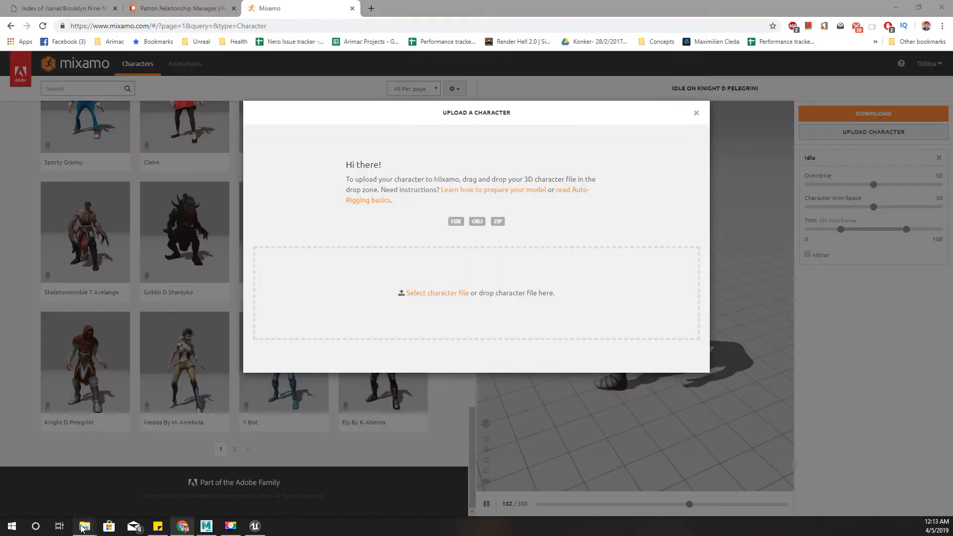
mouse_move(85, 526)
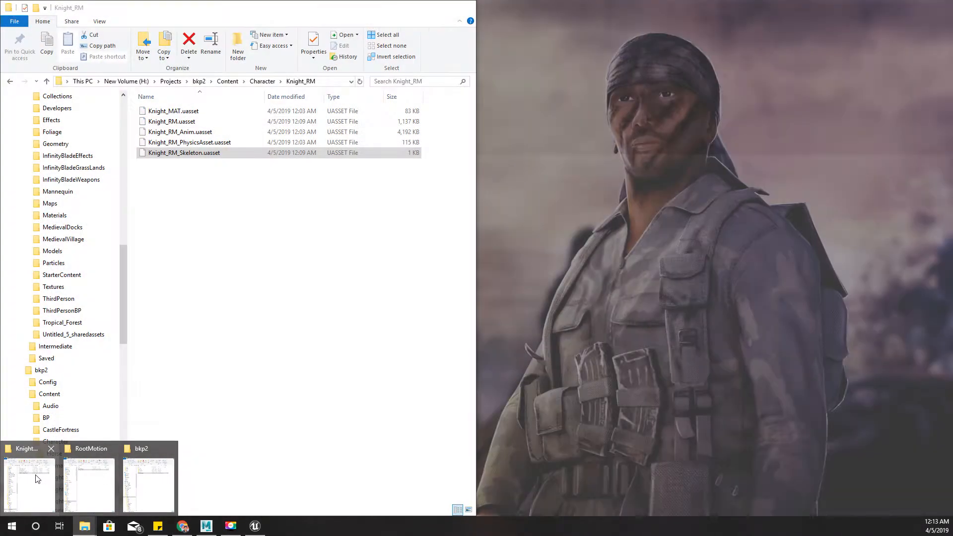
click(37, 479)
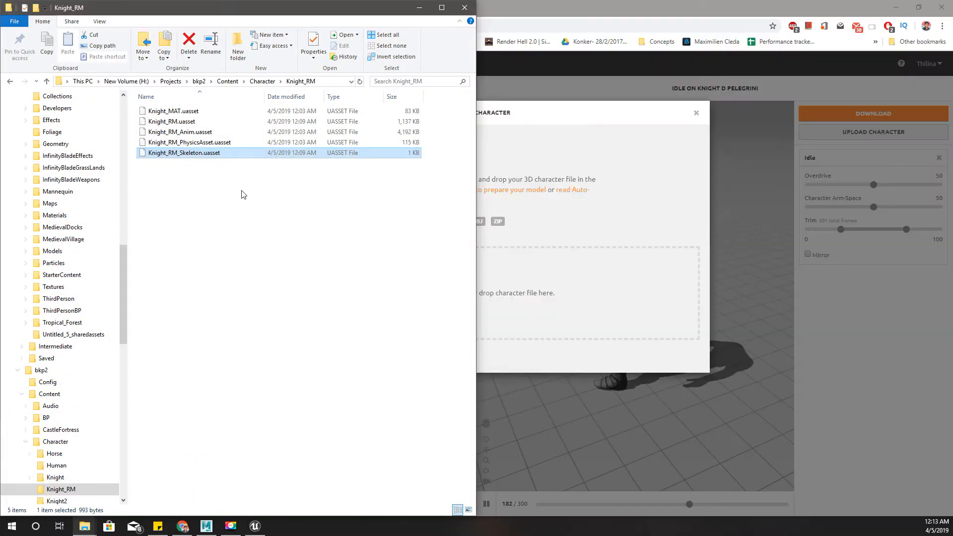
click(89, 533)
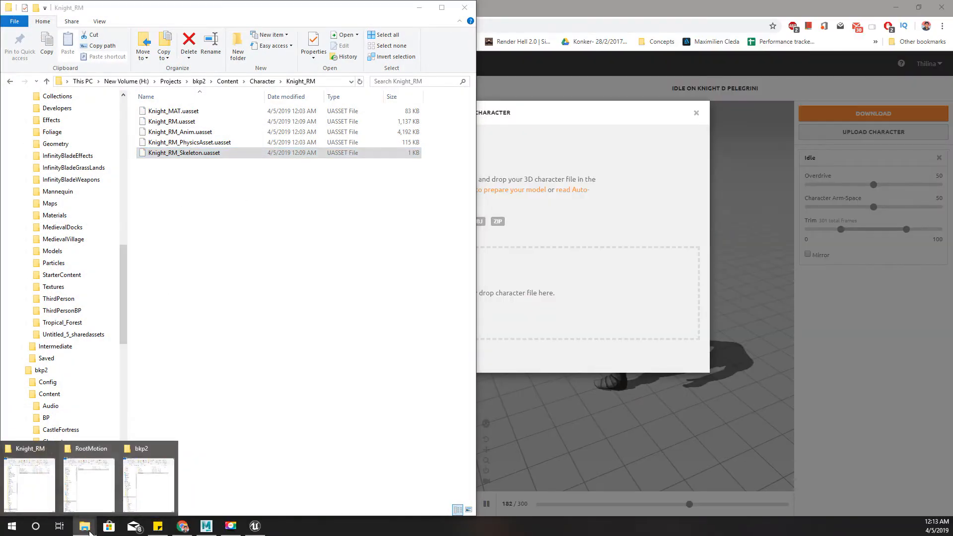
click(113, 474)
drag(151, 128, 563, 293)
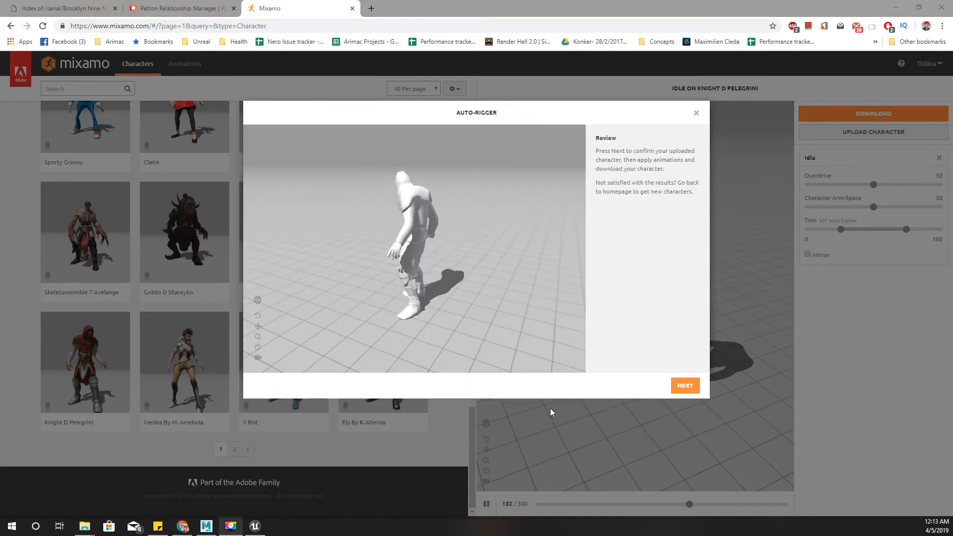
click(691, 386)
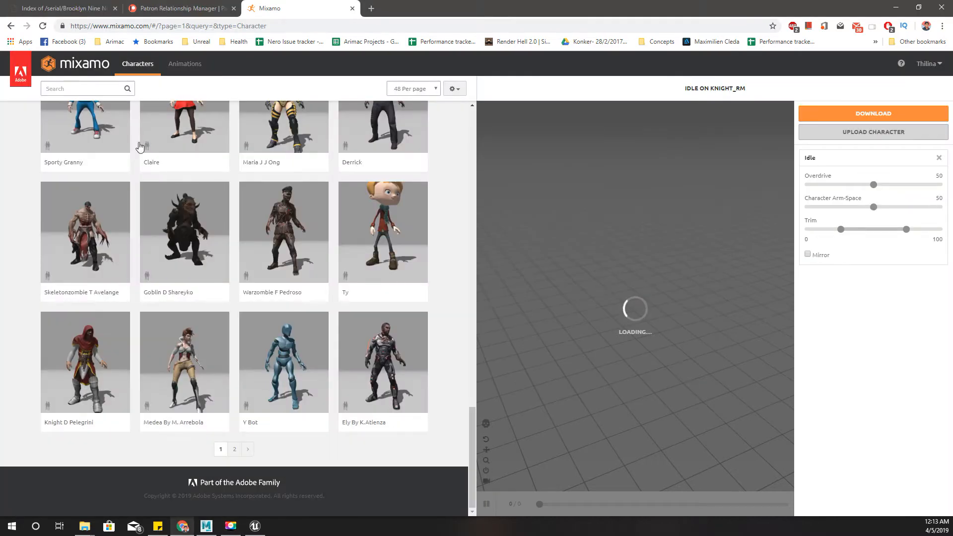
Step: Search the Mixamo animations for "idle" and apply the second Idle animation in the first row to Knight_RM
click(190, 68)
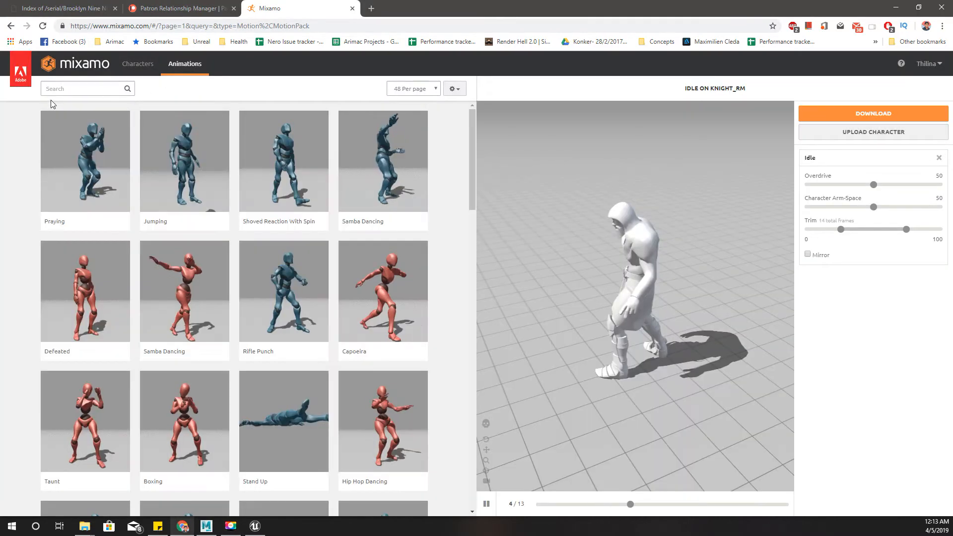
click(58, 92)
text(idle)
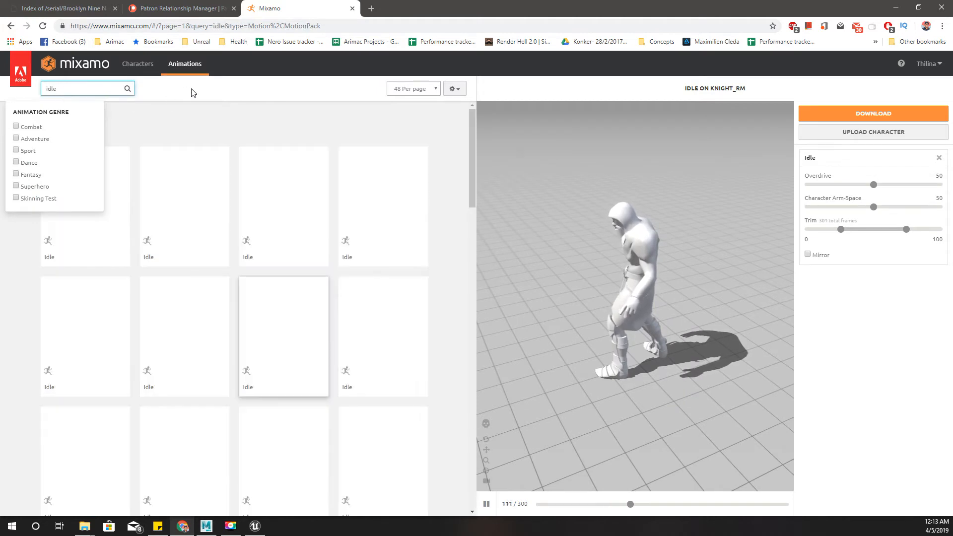
click(180, 96)
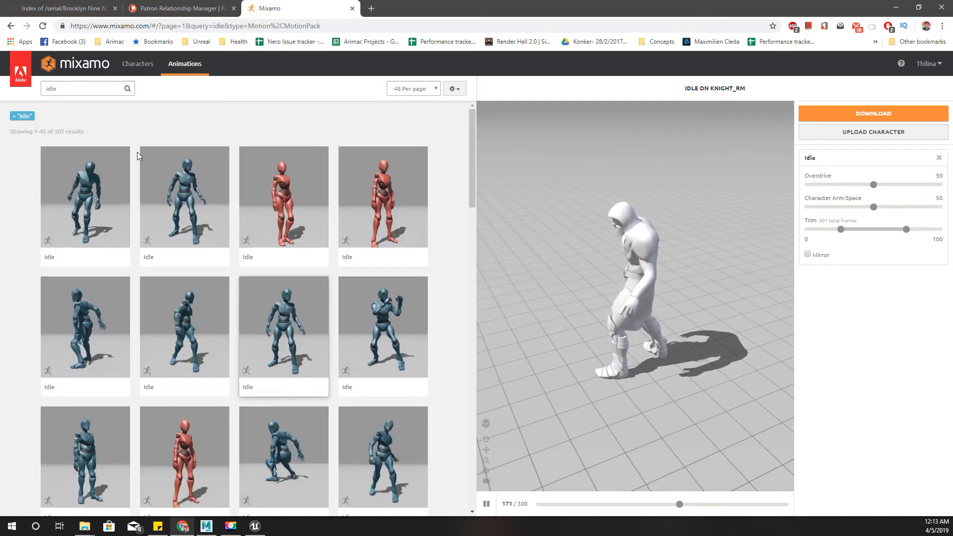
click(195, 195)
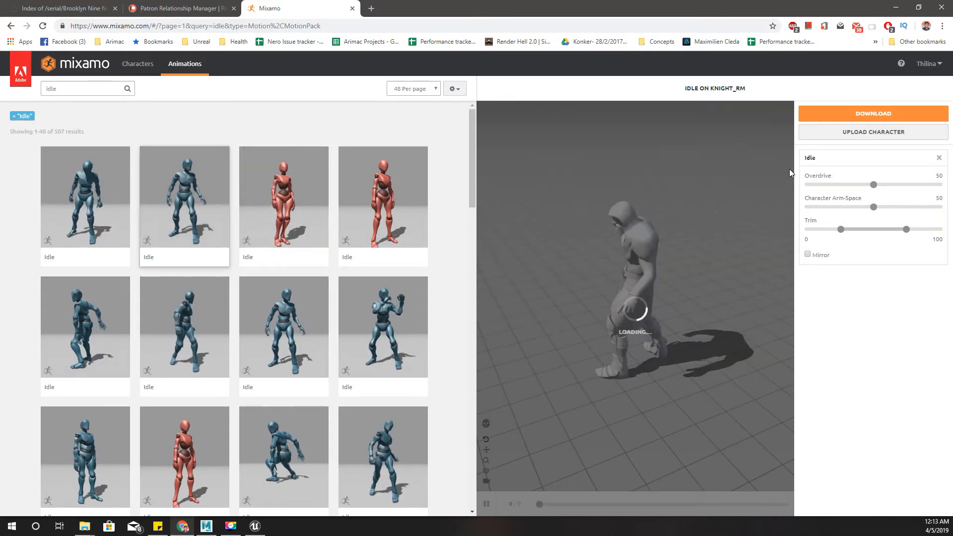
Step: Download the Idle animation as FBX without skin, at 30 frames per second with no keyframe reduction
click(869, 114)
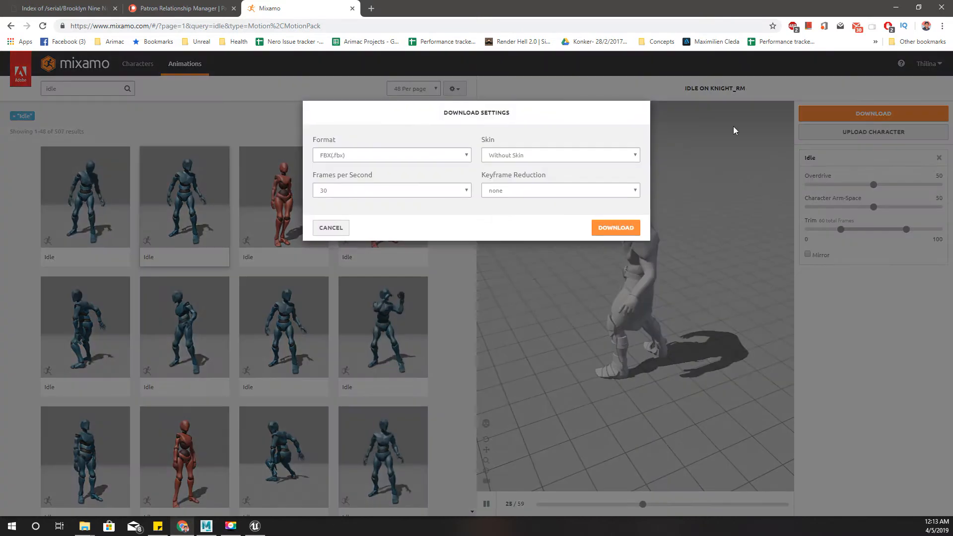
click(501, 167)
click(526, 156)
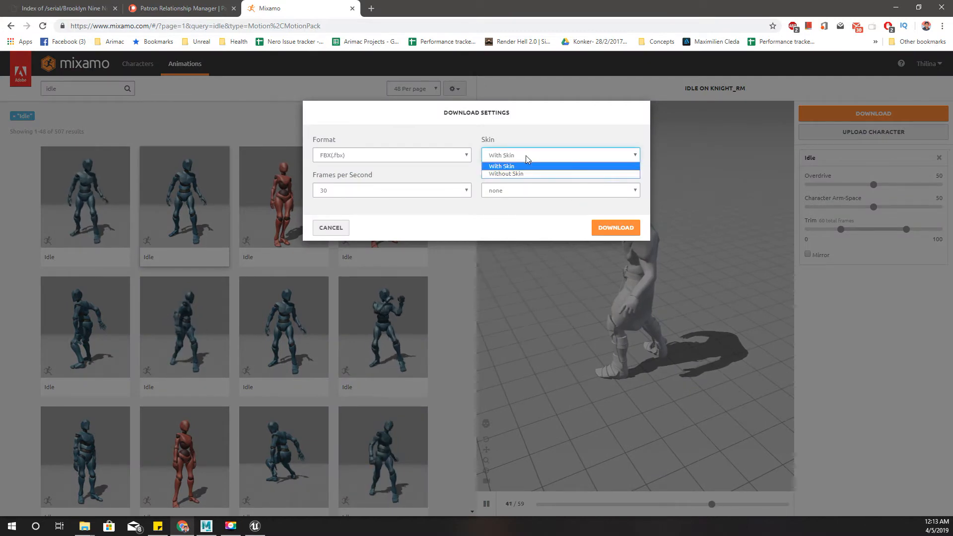
click(515, 174)
click(612, 230)
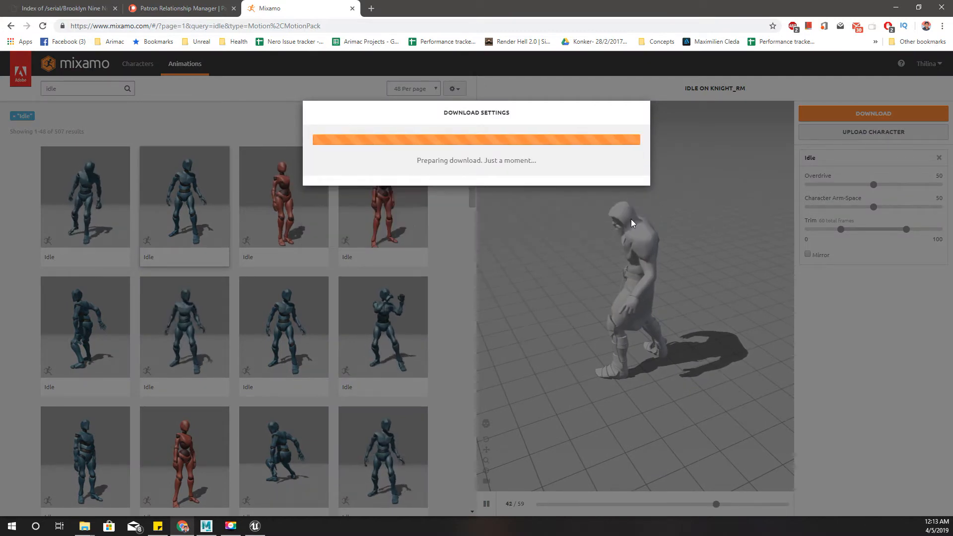
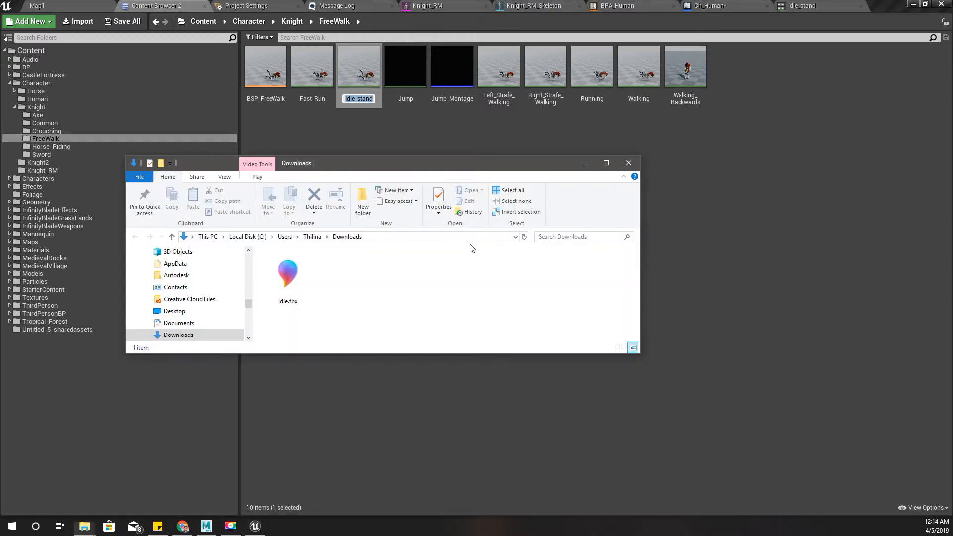
Step: Rename the downloaded Idle.fbx as Idle_stand.fbx and reimport it into Unreal's FreeWalk folder over the existing Idle_stand animation
click(283, 278)
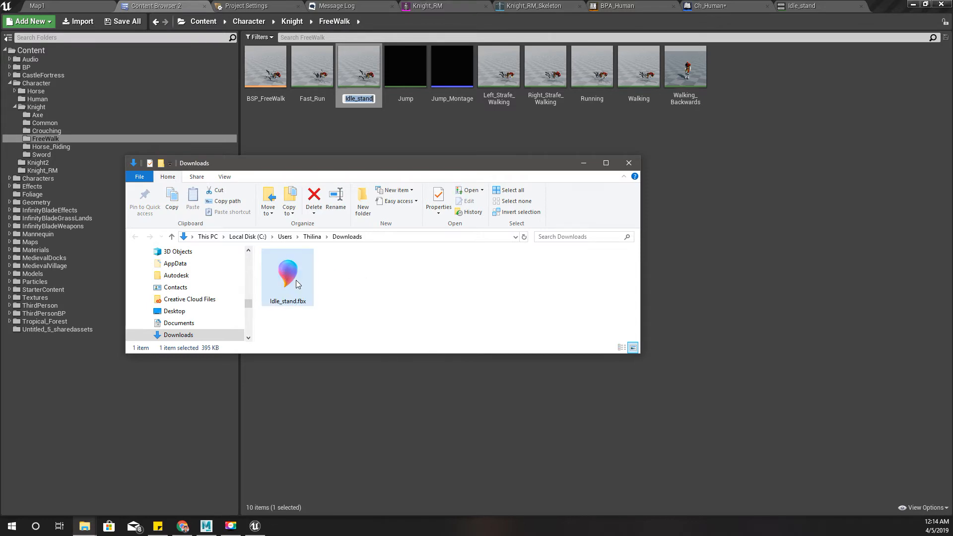
double_click(349, 65)
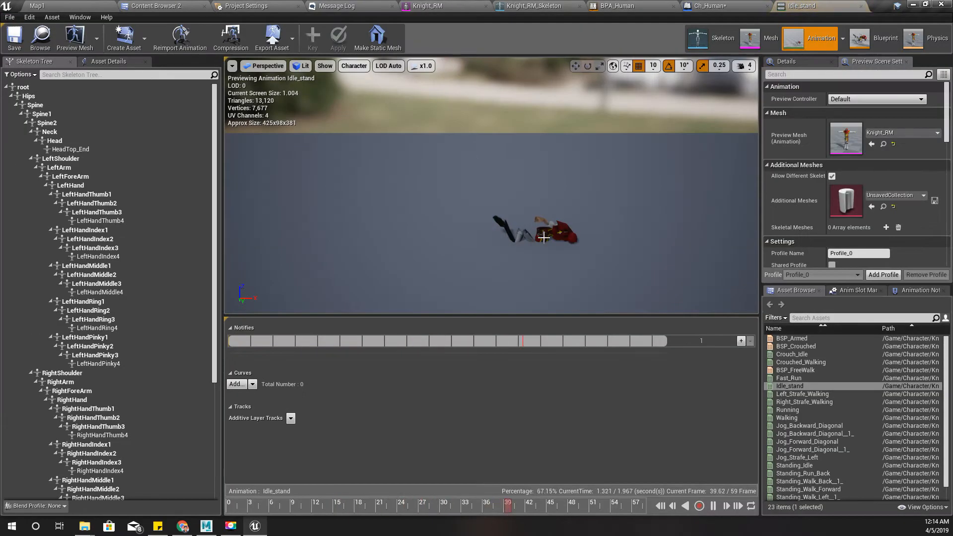
click(166, 4)
key(alt+Tab)
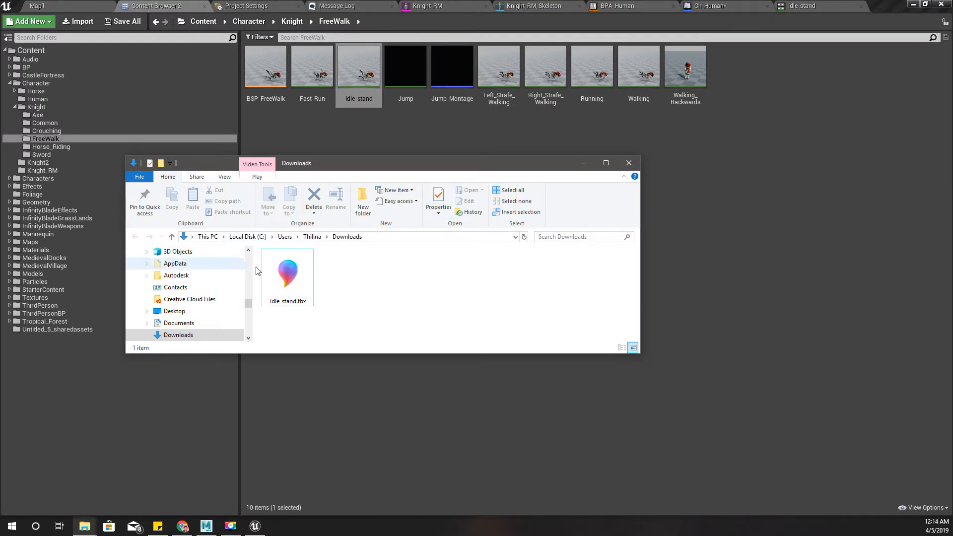
drag(287, 276, 436, 187)
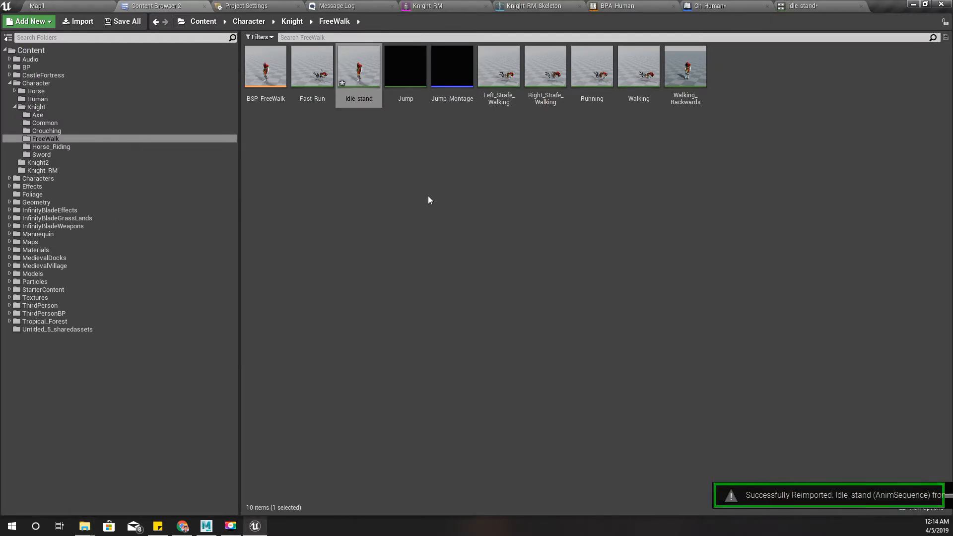
Step: Preview the reimported Idle_stand animation and play-test the knight in Map1 at full screen
double_click(359, 66)
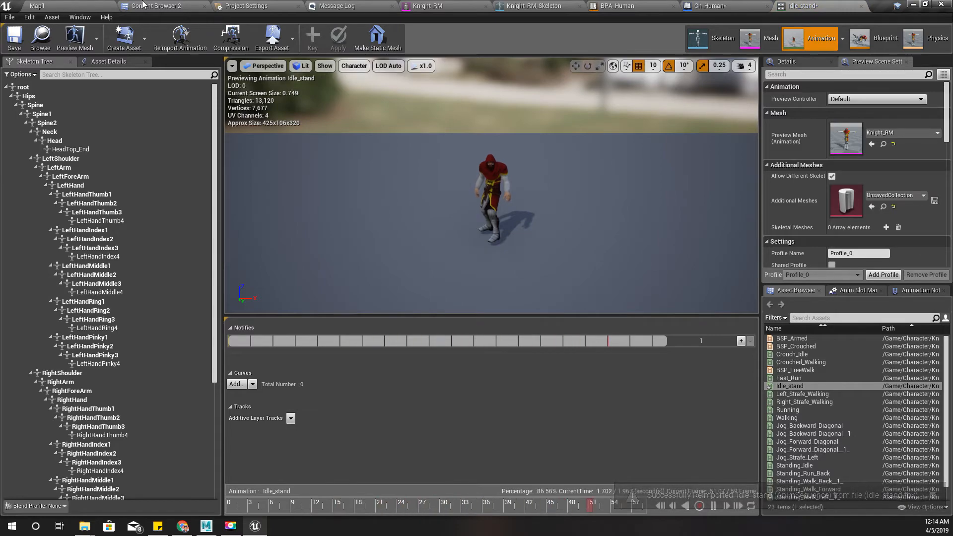
click(94, 7)
right_drag(367, 154, 387, 145)
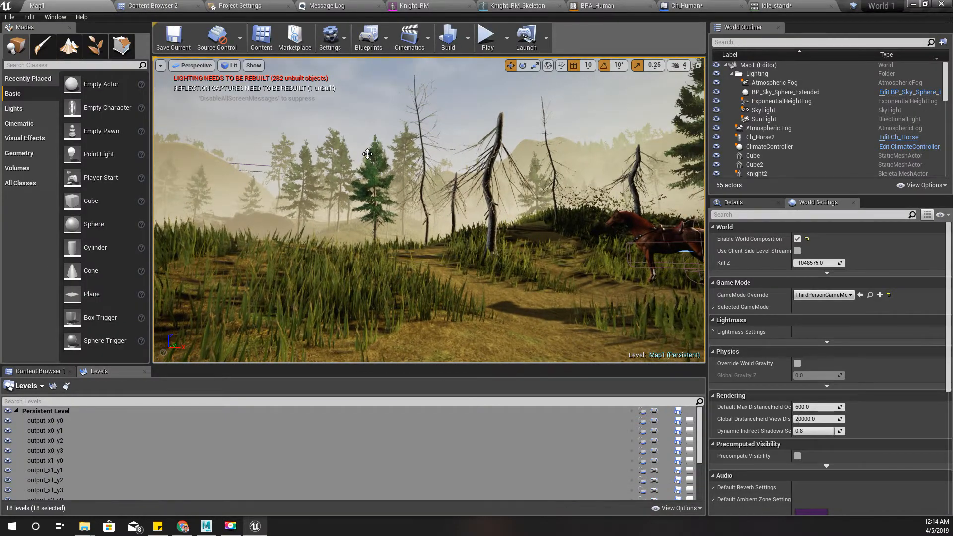
key(F11)
key(alt+p)
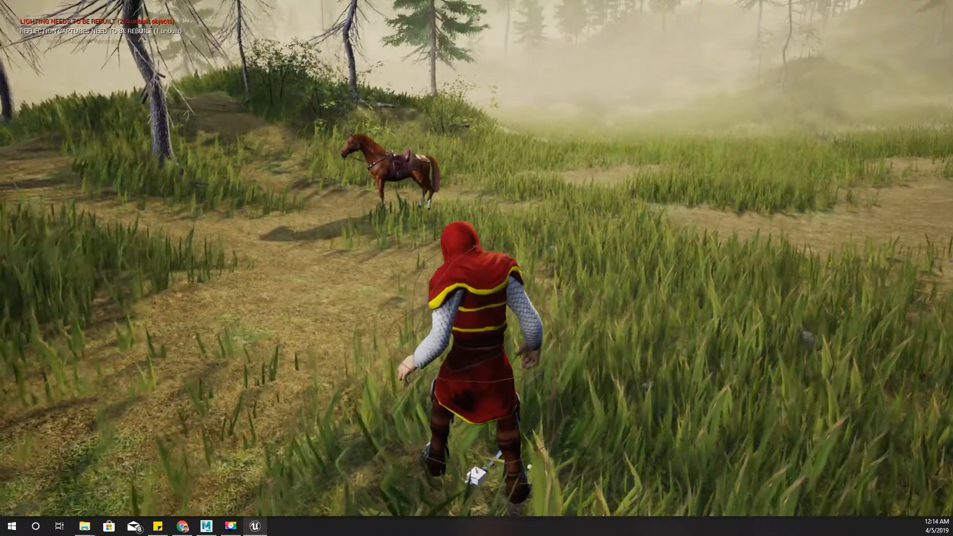
key(r)
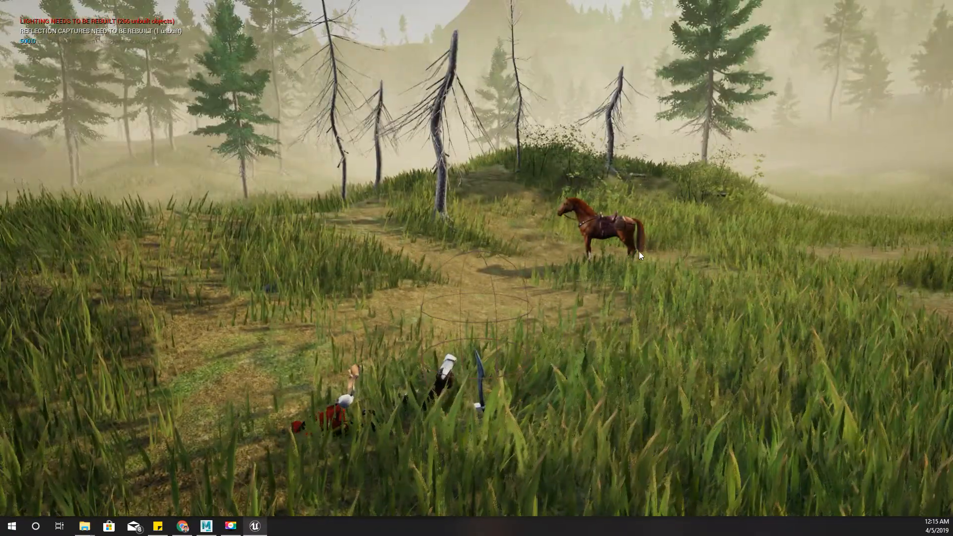
key(Escape)
key(F11)
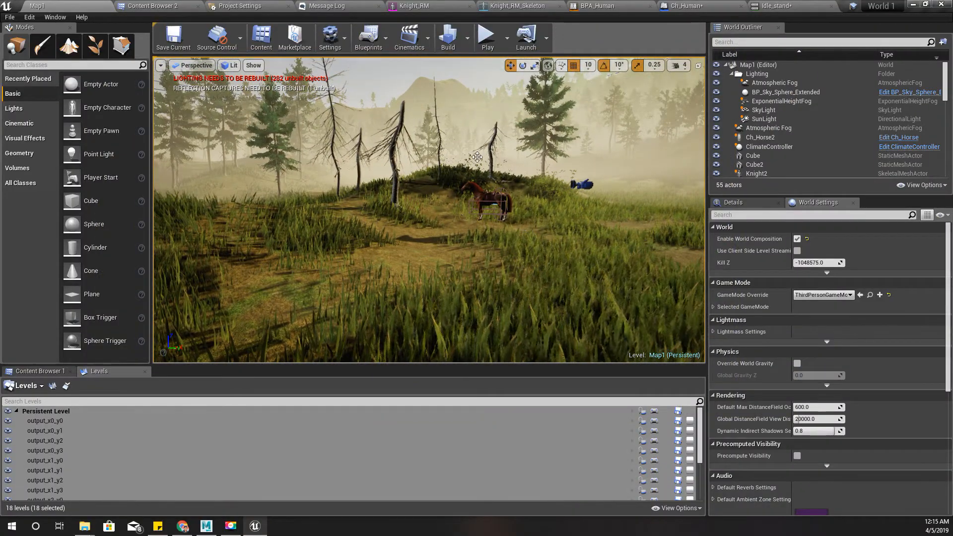
Step: Download the Standing Idle animation for Knight_RM from the Mixamo "stand idle" results
click(140, 5)
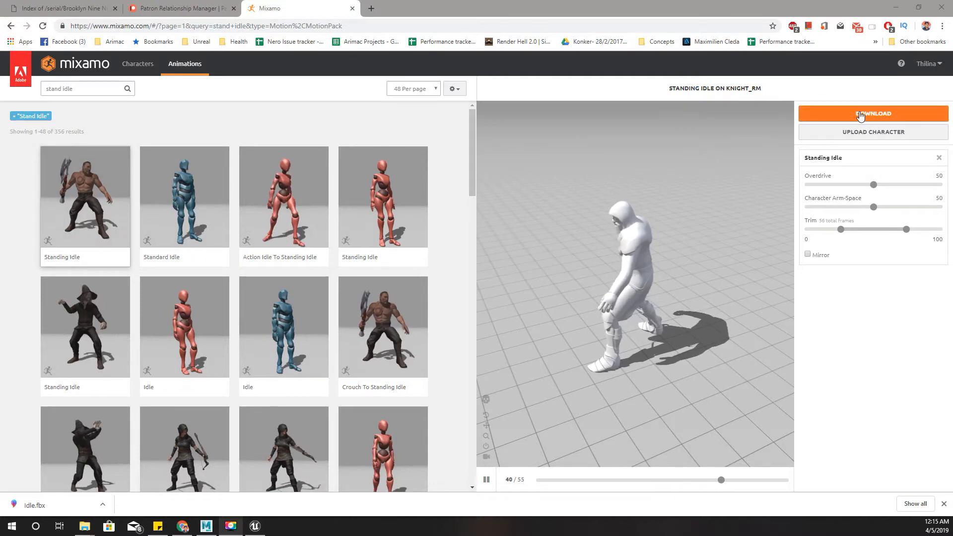
click(874, 113)
click(616, 227)
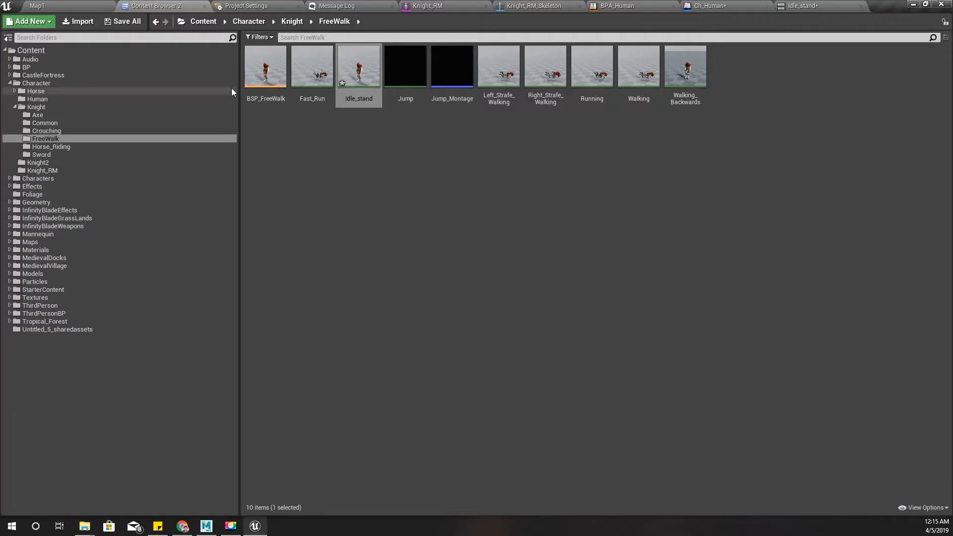
Step: From BPA_Human's BSP_Armed blend space, locate the central Standing_Idle sample in the Sword folder and open it for preview
click(619, 6)
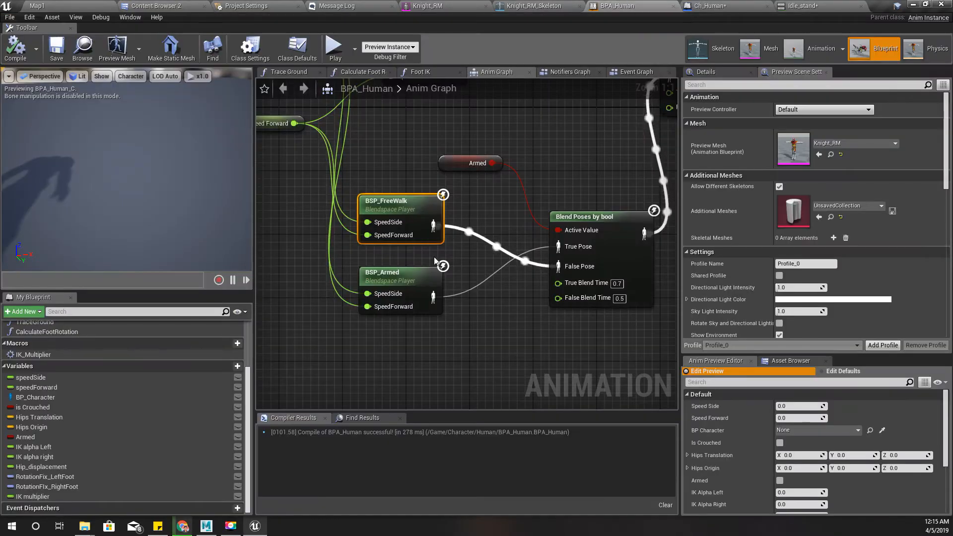
double_click(408, 272)
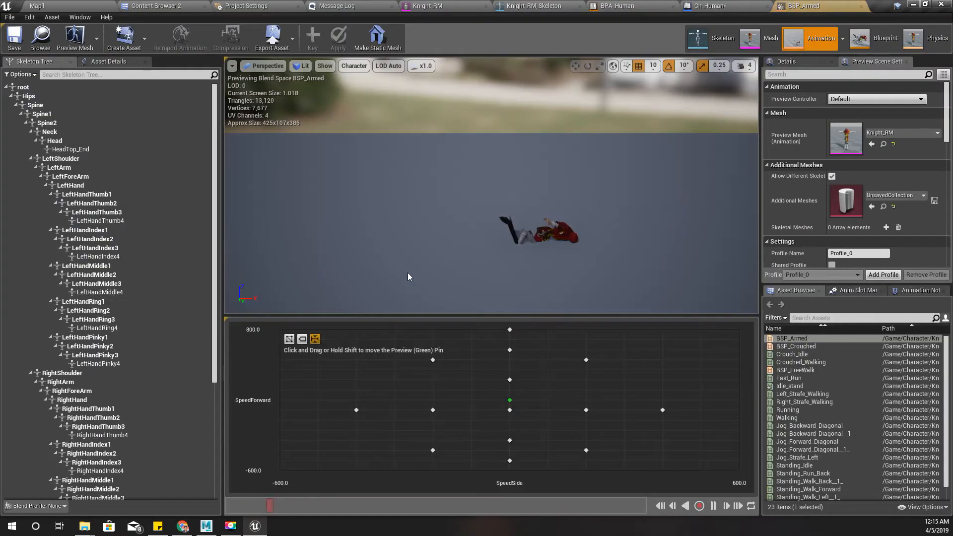
right_click(509, 411)
click(657, 452)
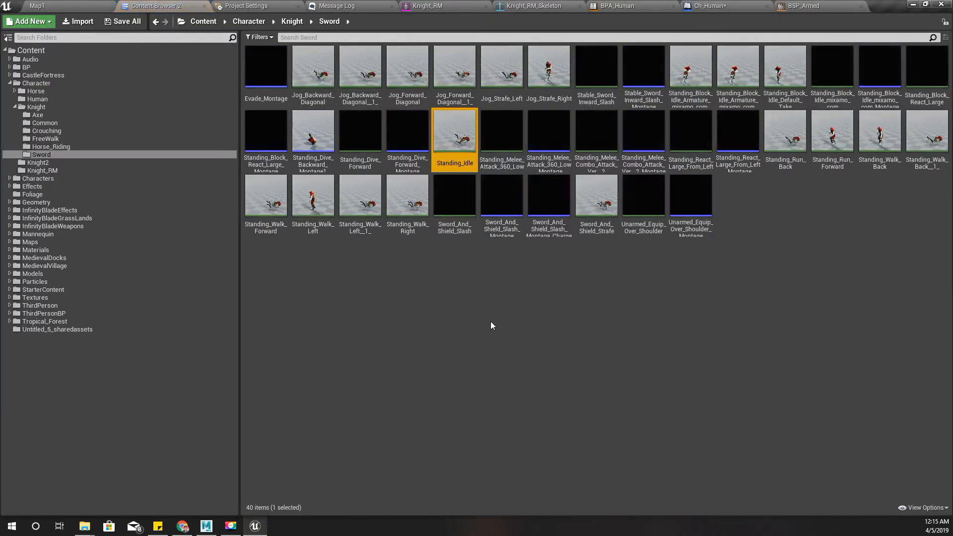
double_click(457, 154)
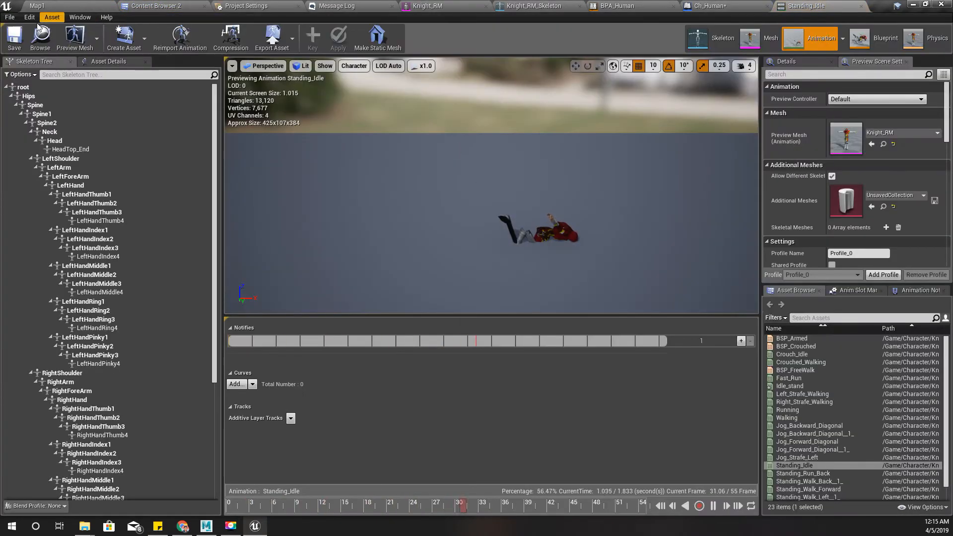
Step: Reimport Standing_Idle in the Sword folder from the downloaded Standing Idle.fbx and preview the reimported animation
click(163, 6)
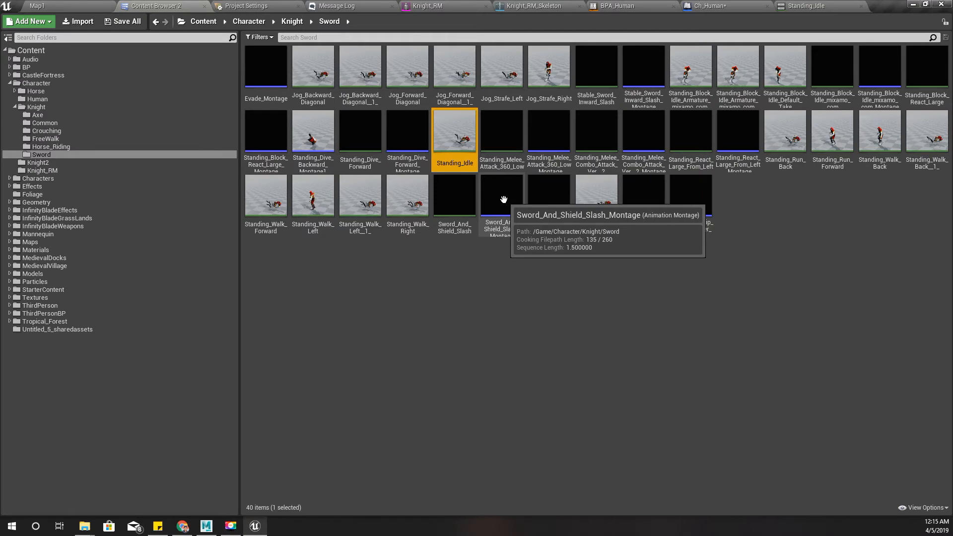
key(alt+Tab)
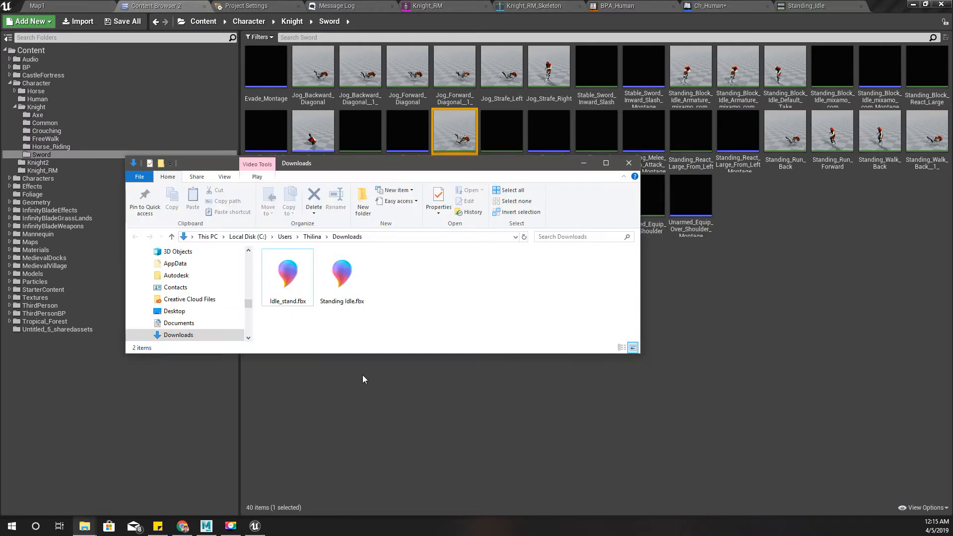
drag(352, 285, 728, 291)
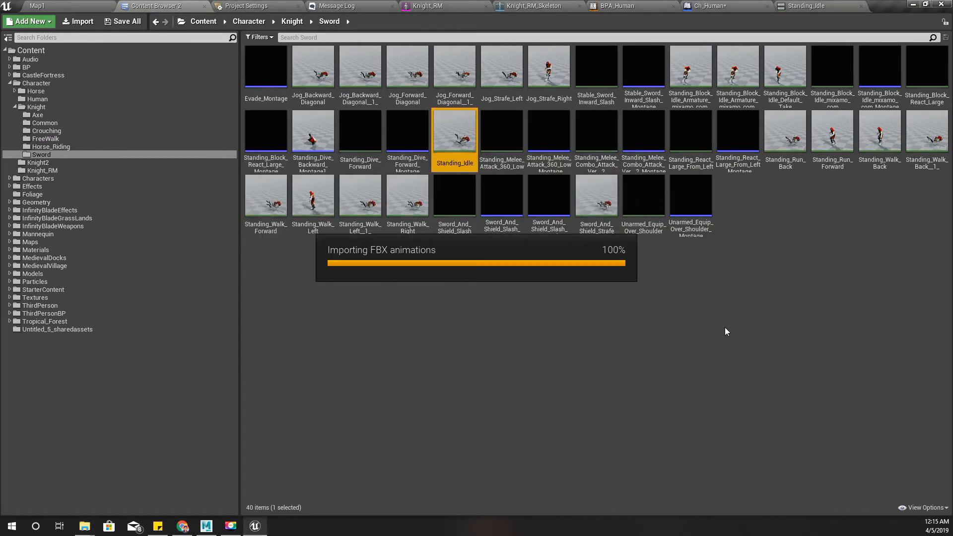
double_click(454, 129)
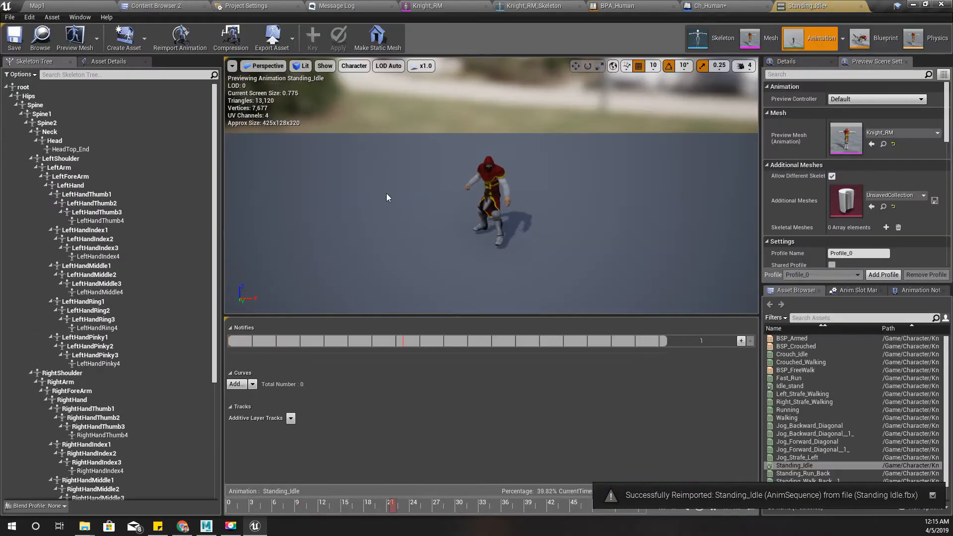
Step: Play-test the knight in Map1 at full screen, checking the idle pose, walking and jumping
click(82, 5)
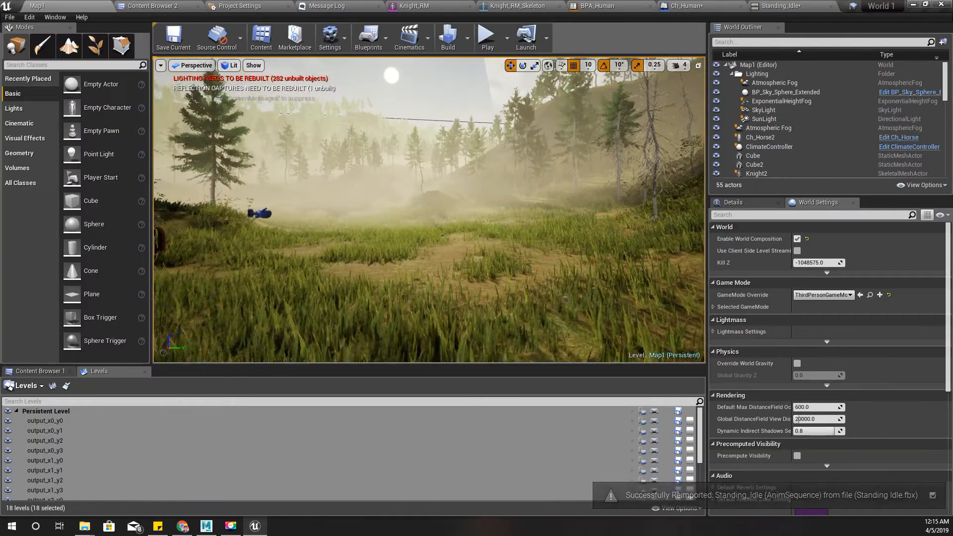
key(F11)
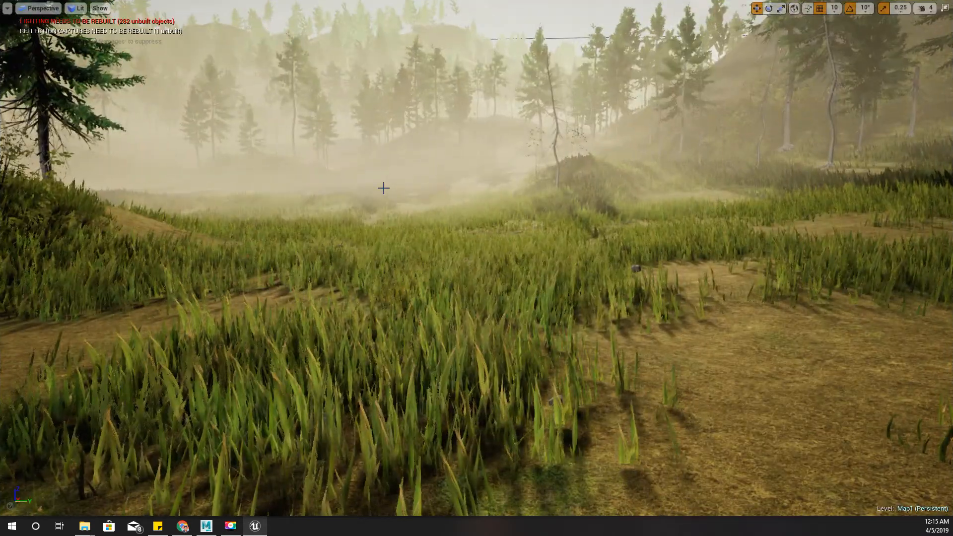
key(alt+p)
key(w)
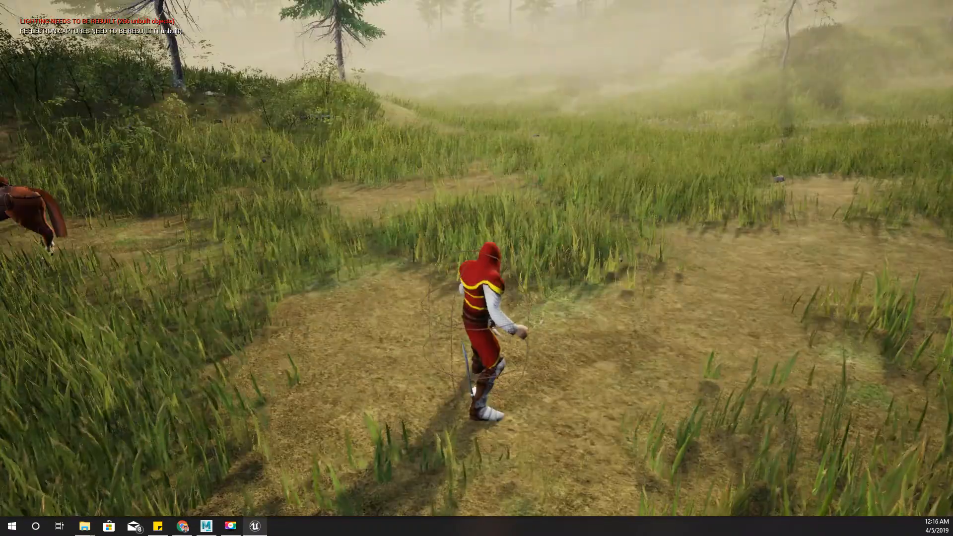
key(space)
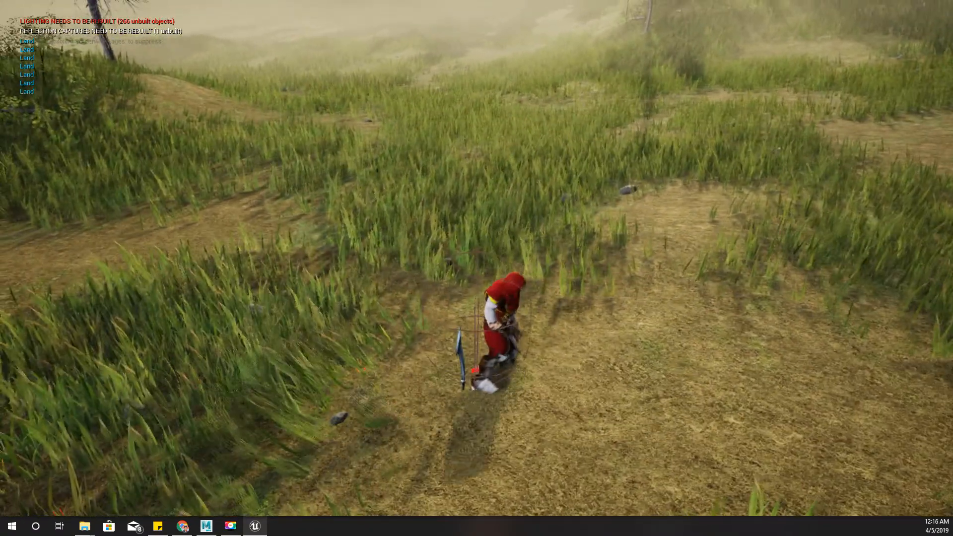
key(space)
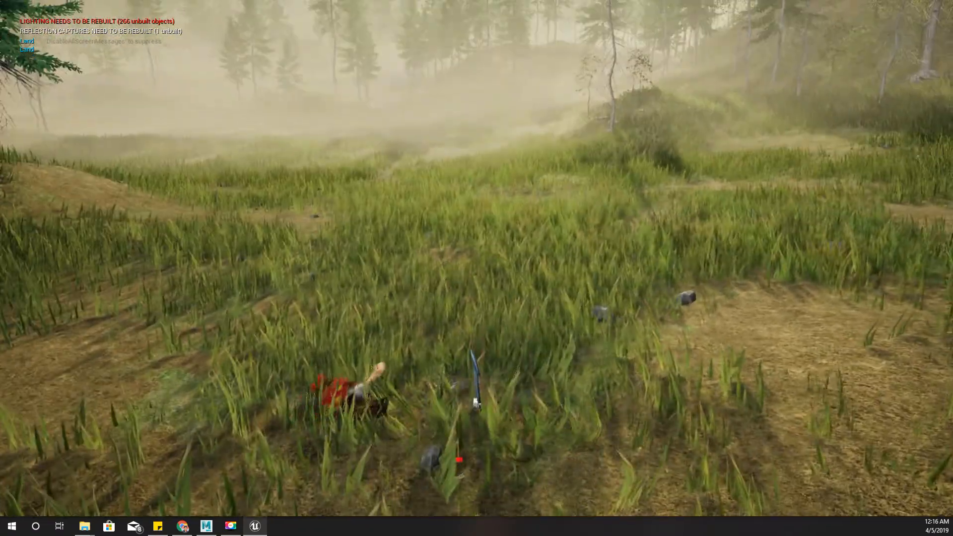
key(space)
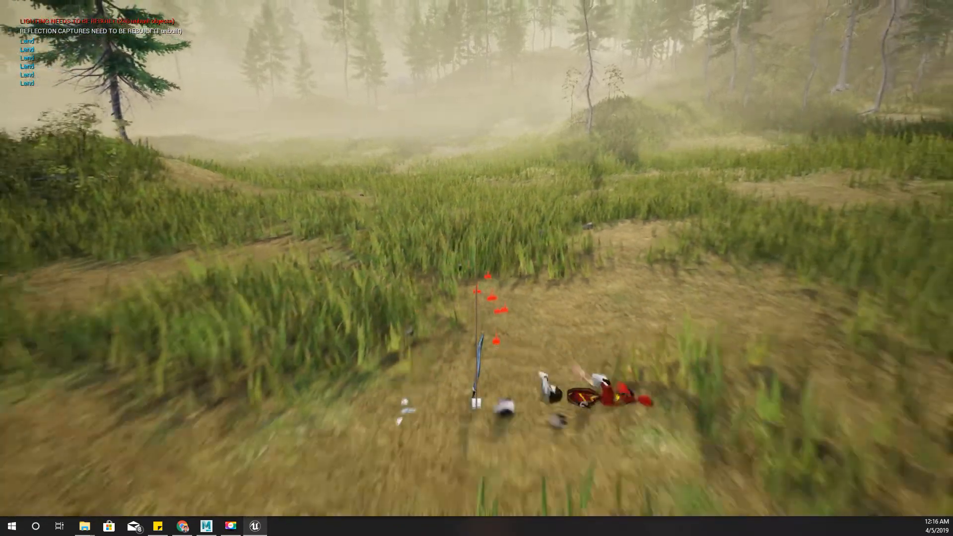
key(Escape)
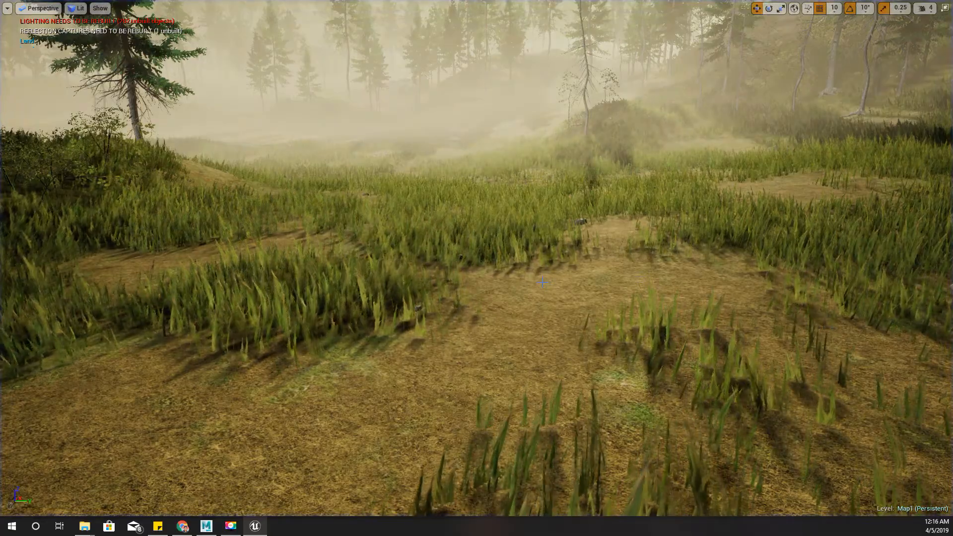
Step: Run a second full-screen play-test of the knight in Map1 and return to the normal editor layout
right_drag(478, 281, 457, 276)
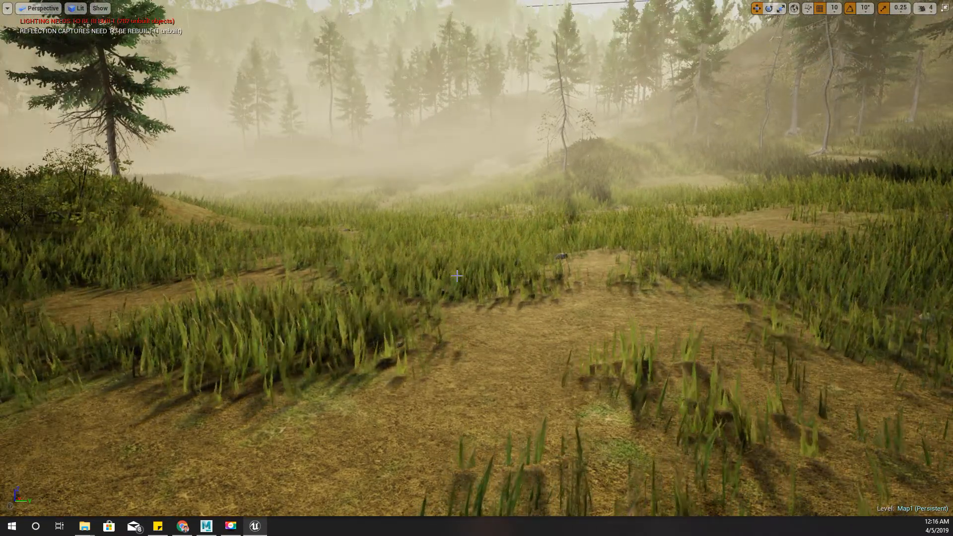
right_drag(456, 276, 475, 266)
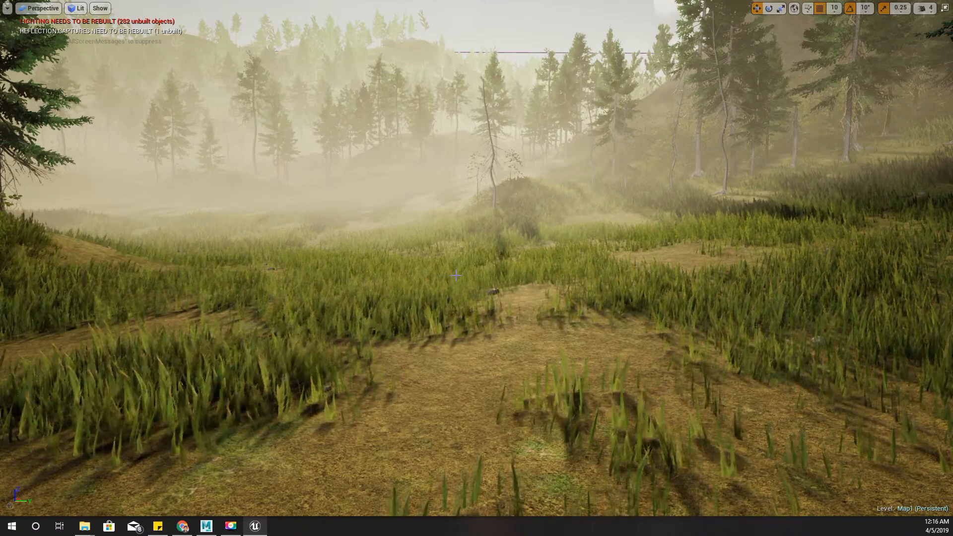
key(alt+p)
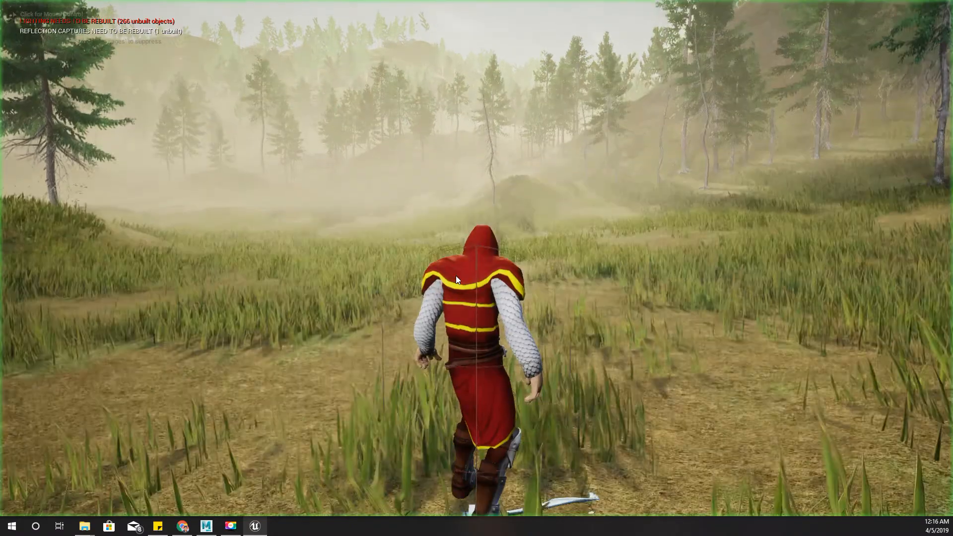
click(456, 276)
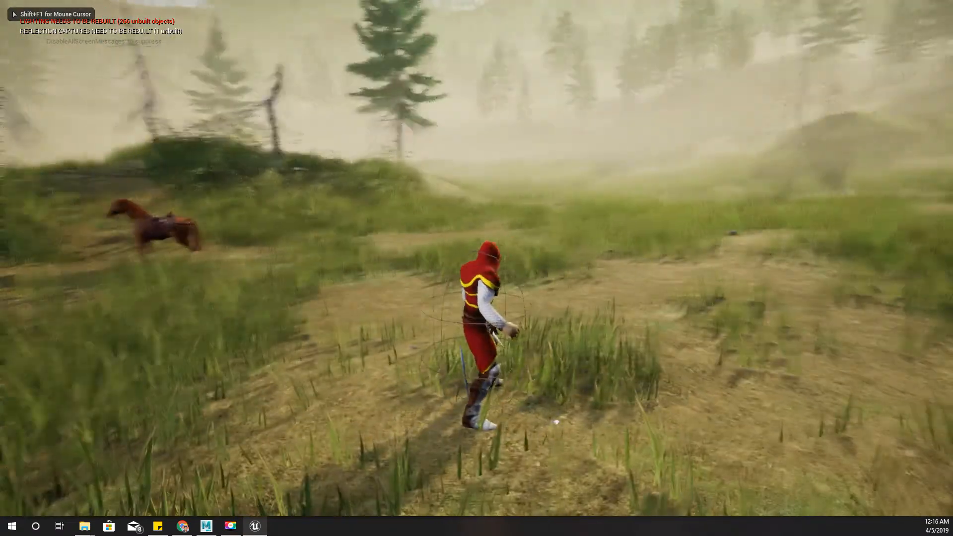
key(r)
key(r)
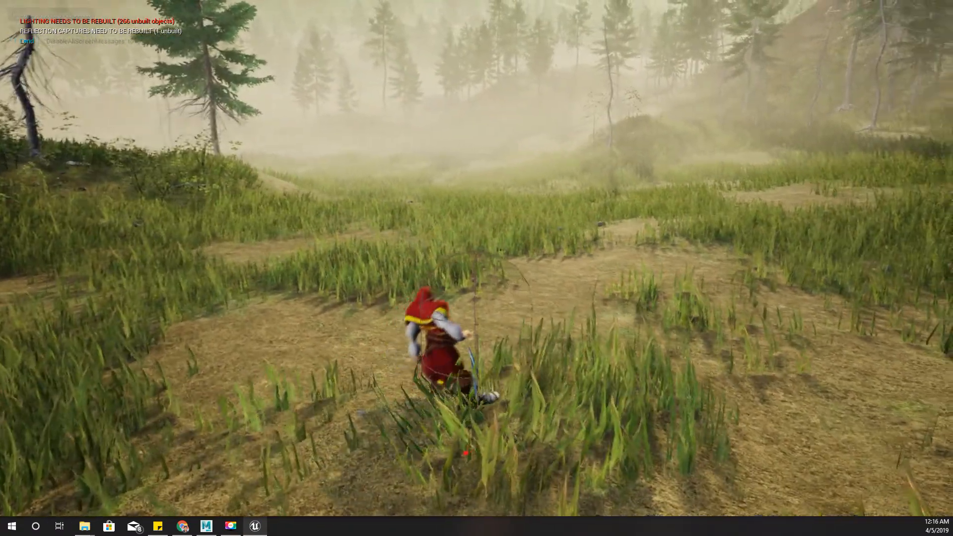
key(space)
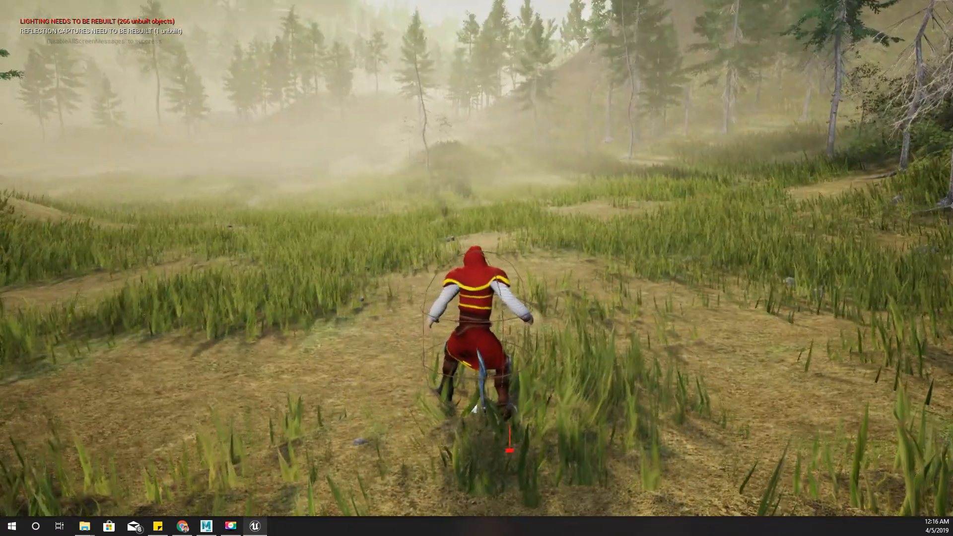
key(Escape)
key(F11)
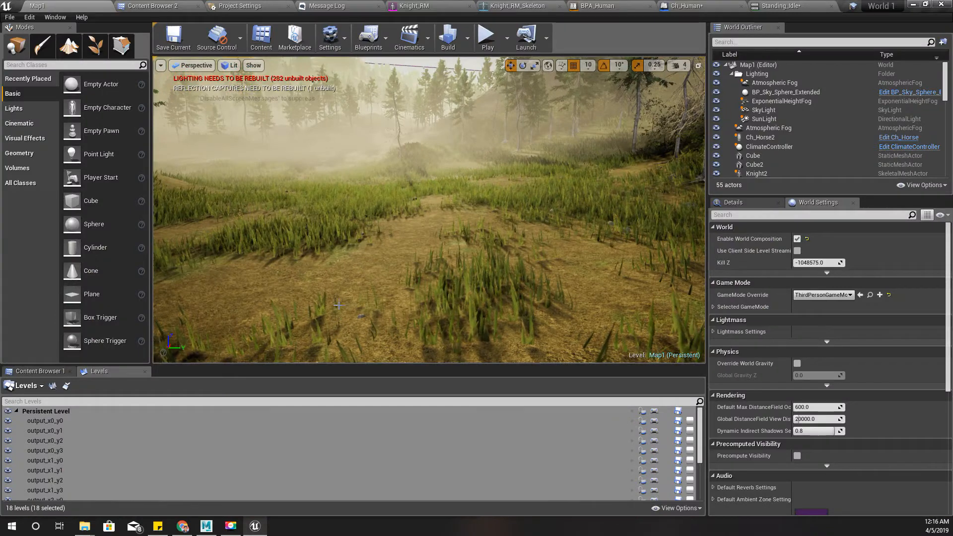
Step: Examine the Knight_RM mesh and the bone tree of Knight_RM_Skeleton, viewing the character from behind
click(415, 6)
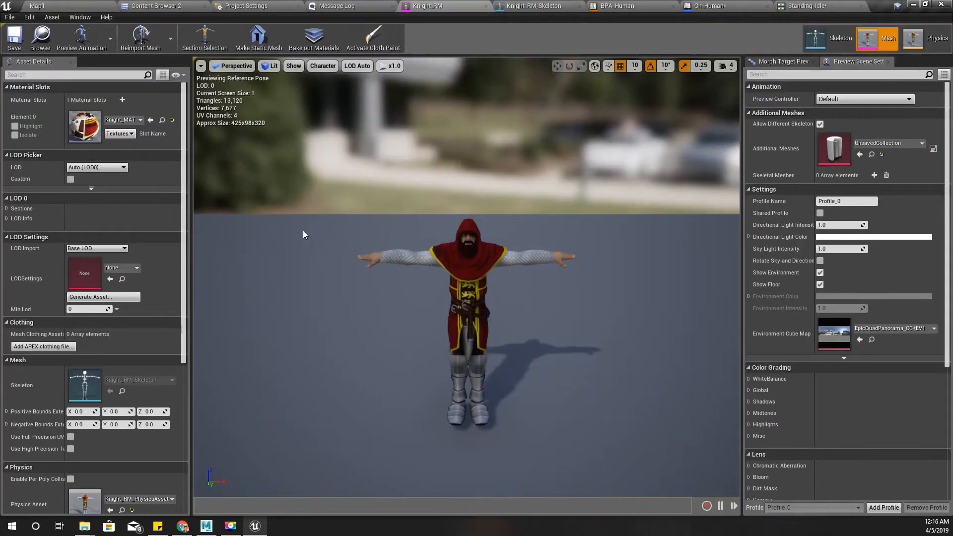
click(533, 5)
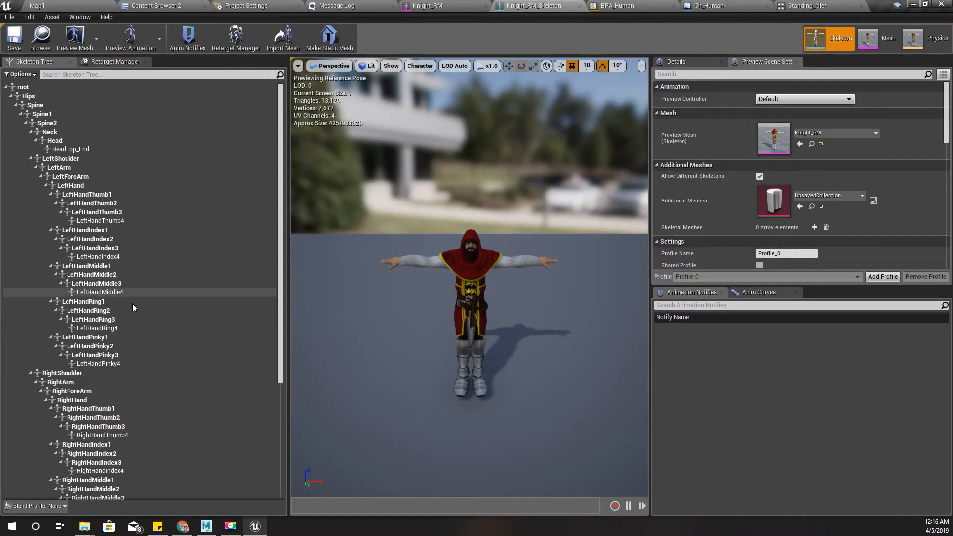
scroll(133, 306, down, 4)
alt+drag(417, 273, 640, 323)
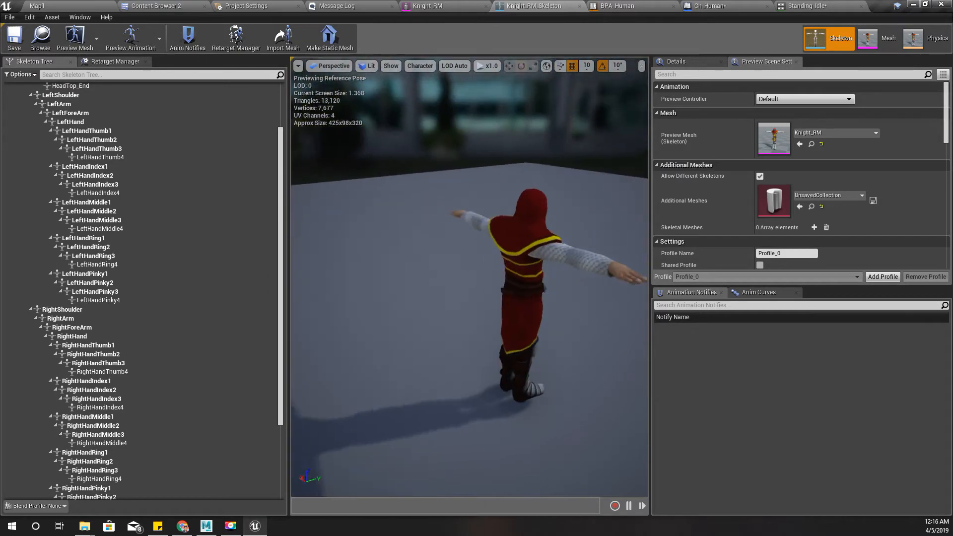
key(w)
right_drag(420, 266, 472, 255)
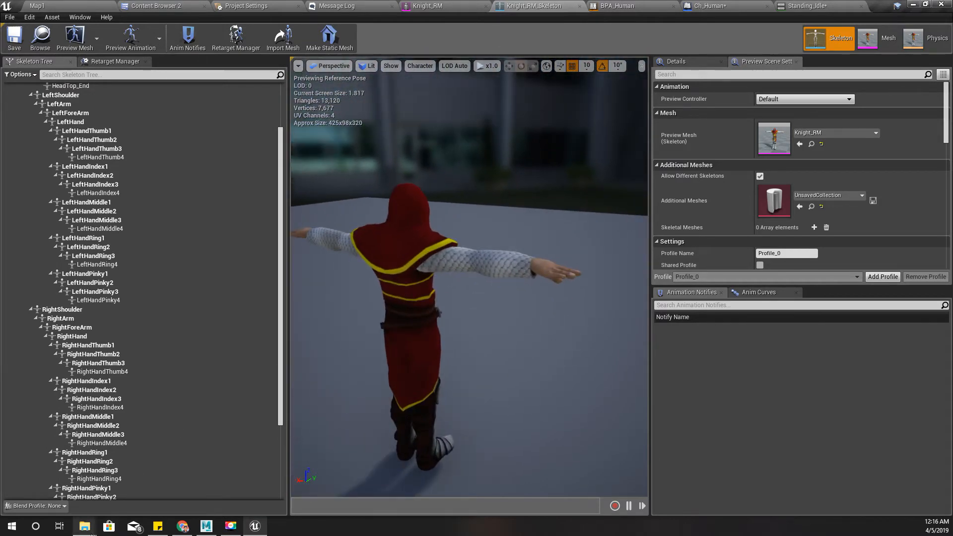
Step: Switch to File Explorer and go from the bkp2 folder to the bkp3 backup project in H:\Projects
mouse_move(92, 533)
mouse_move(130, 487)
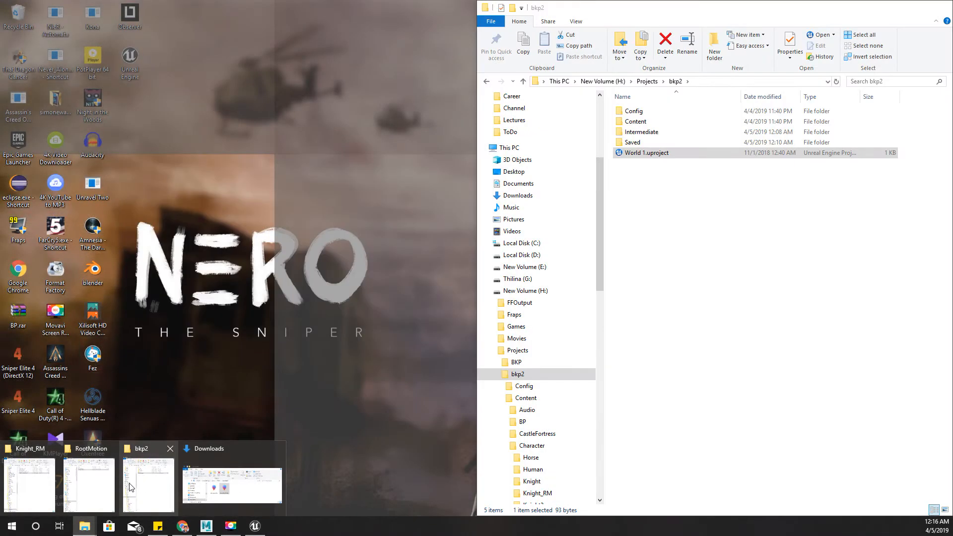
mouse_move(90, 484)
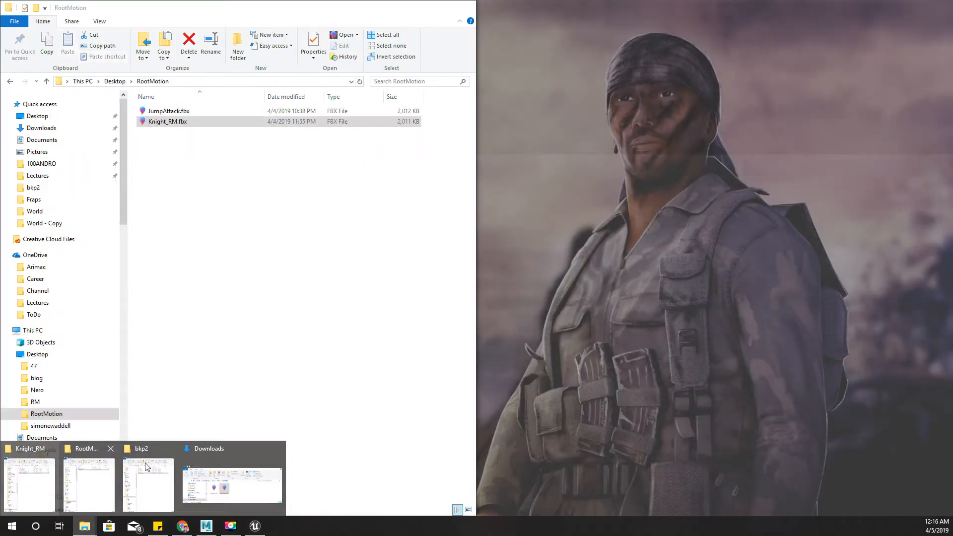
click(147, 467)
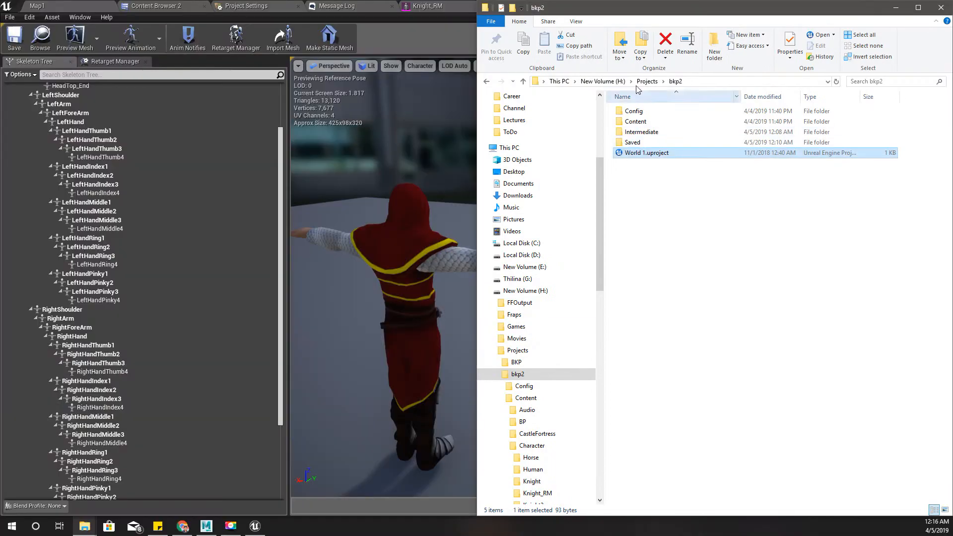
click(647, 81)
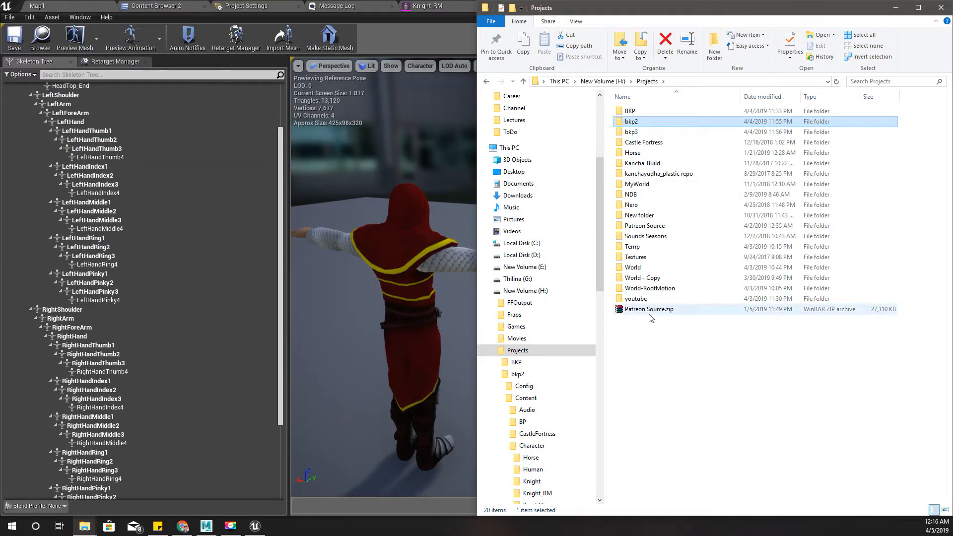
click(644, 131)
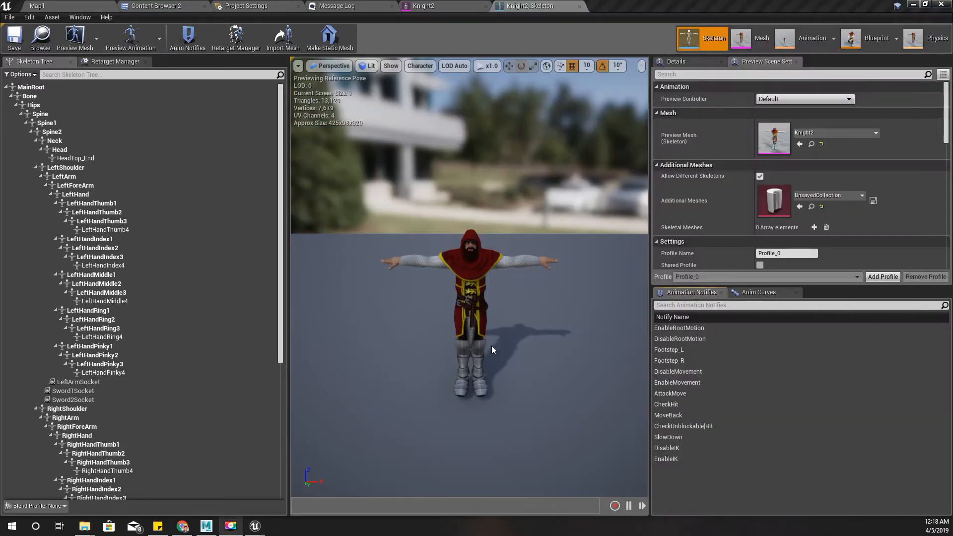
Step: Examine the placement of LeftArmSocket and Sword1Socket on the back of the knight in Knight2_Skeleton
right_drag(397, 329, 333, 328)
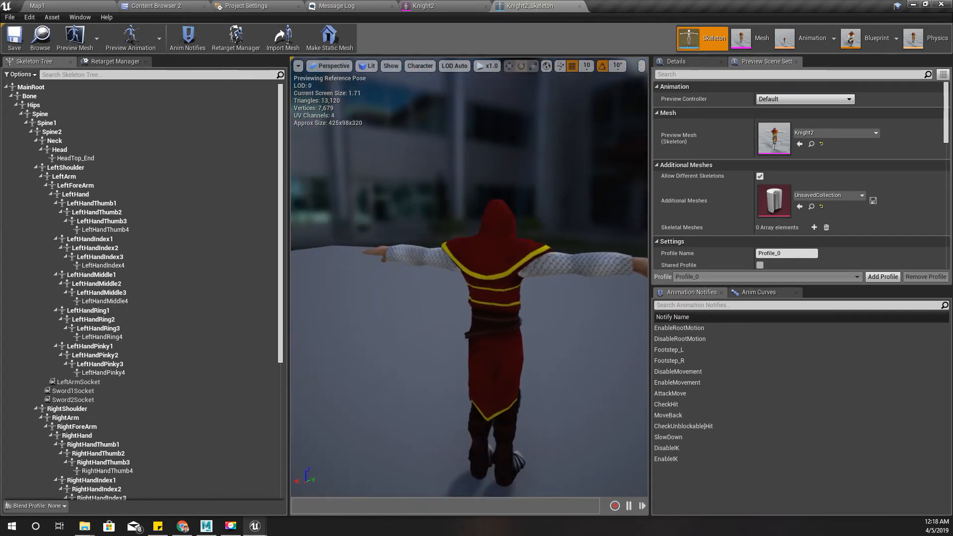
click(87, 381)
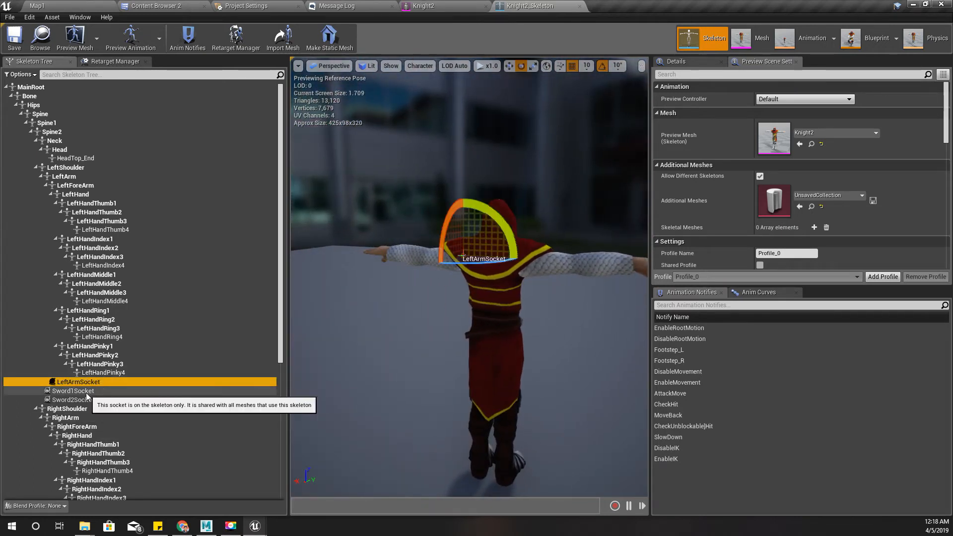
click(83, 392)
click(80, 382)
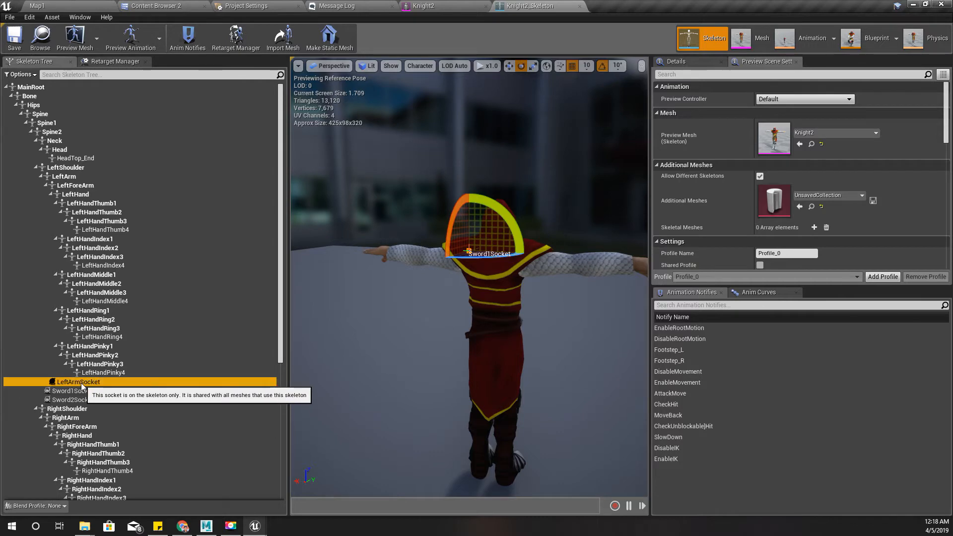
right_drag(388, 332, 350, 331)
click(97, 390)
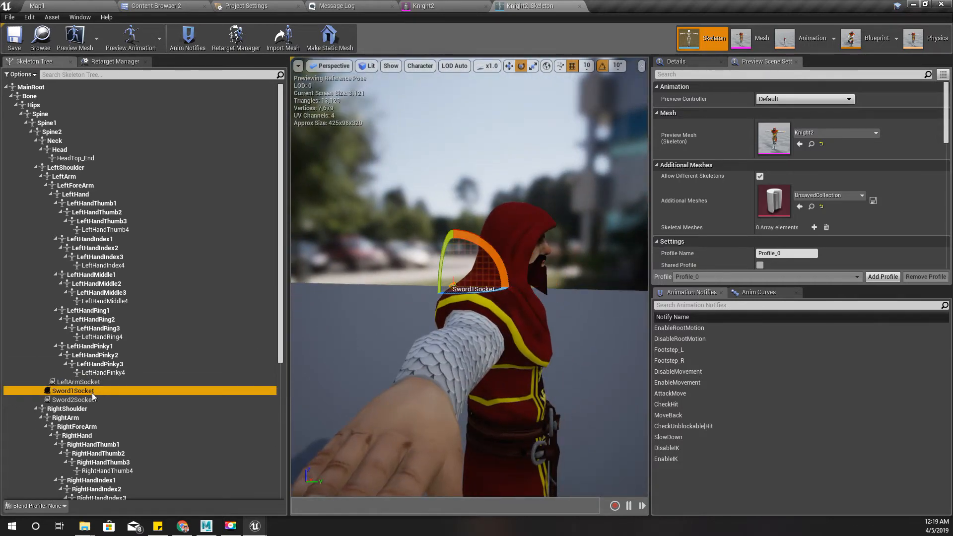
Step: Compare the placement of Sword2Socket and Sword1Socket on the knight's back in Knight2_Skeleton
click(91, 401)
right_drag(358, 328, 298, 328)
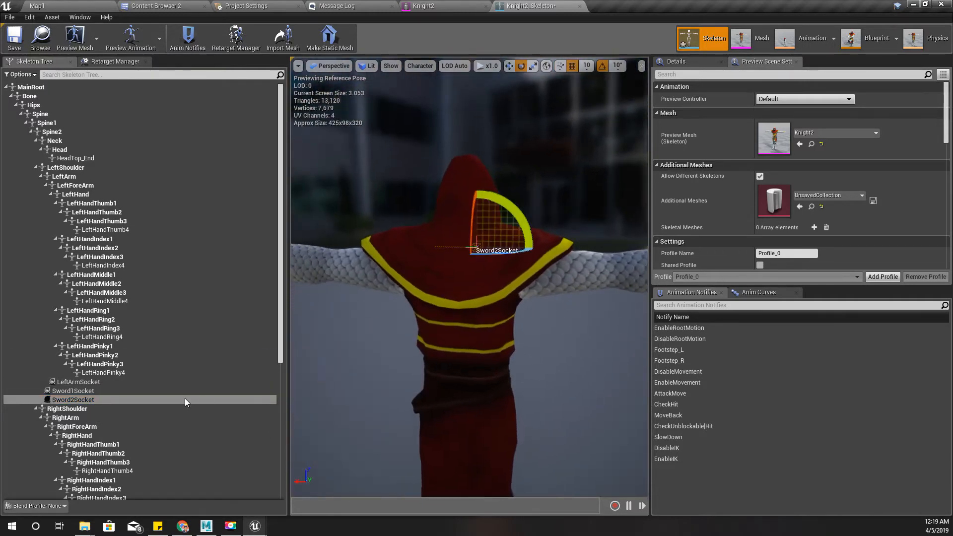
ctrl+click(68, 391)
right_click(66, 391)
click(60, 391)
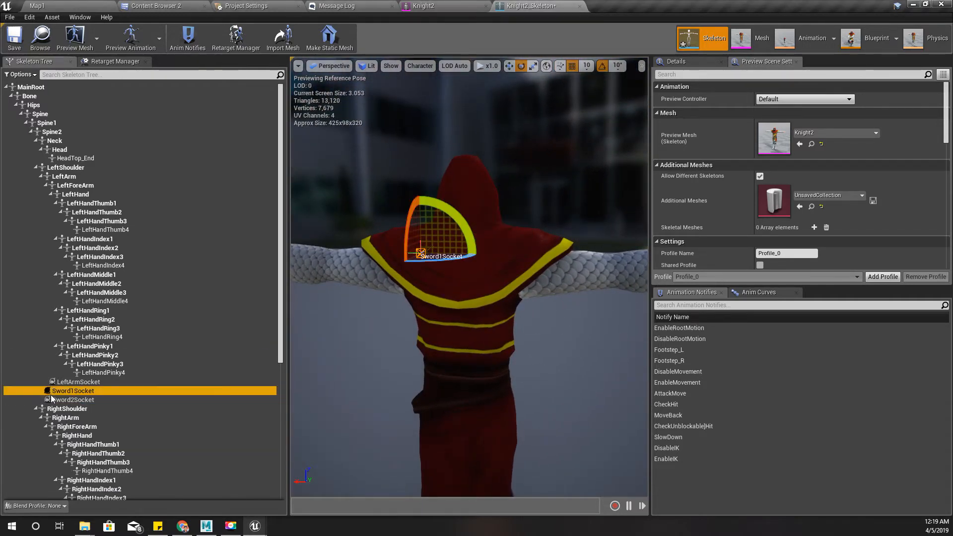
Step: Collapse the LeftArm bone chain and copy Sword1Socket from Knight2_Skeleton
right_click(60, 391)
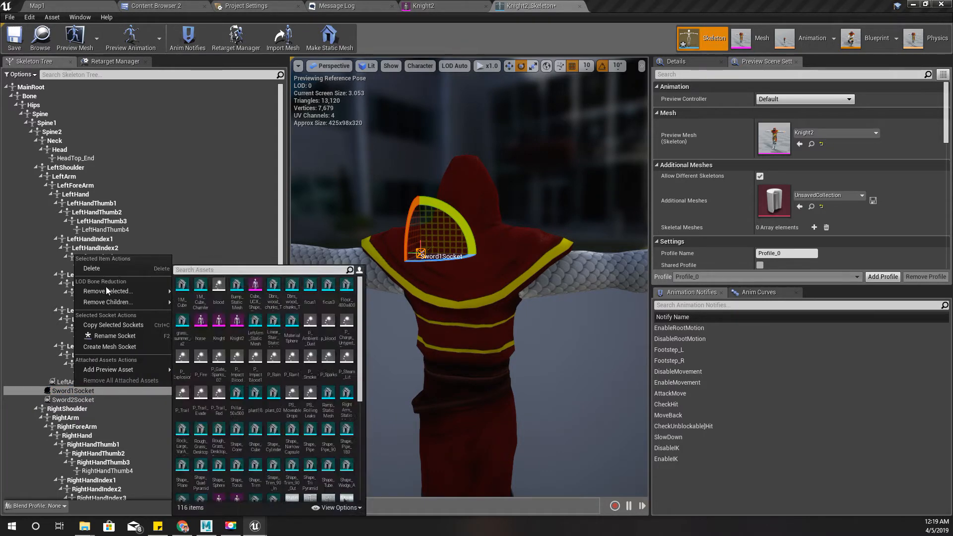
click(106, 328)
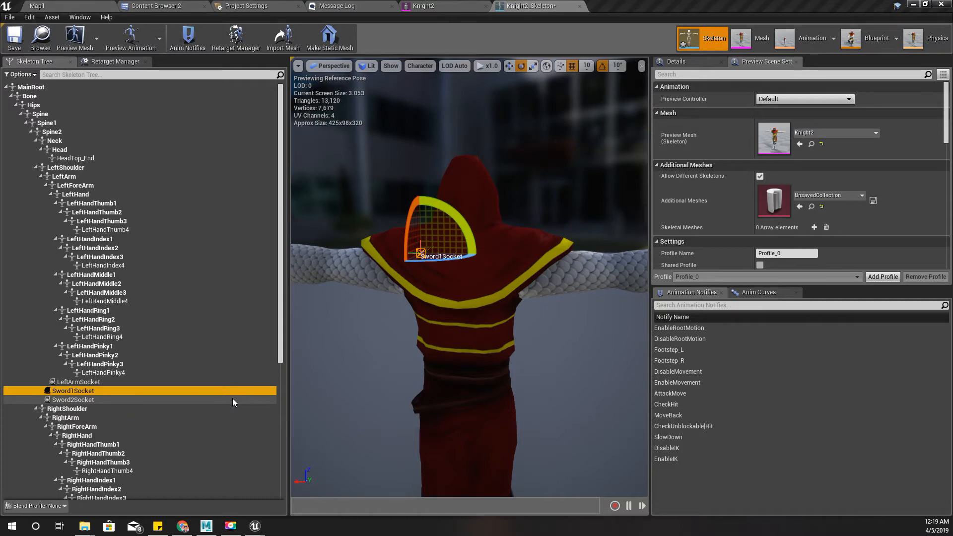
click(41, 176)
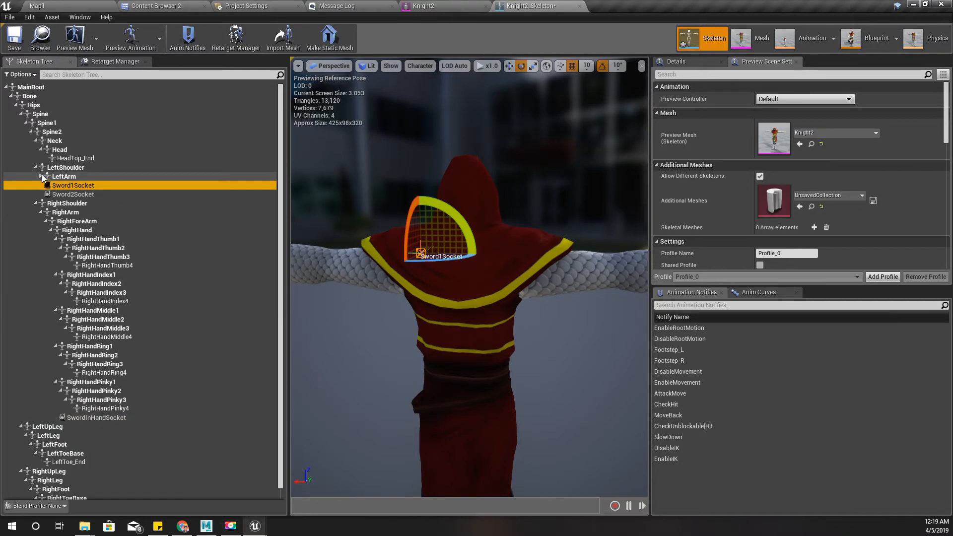
right_click(81, 189)
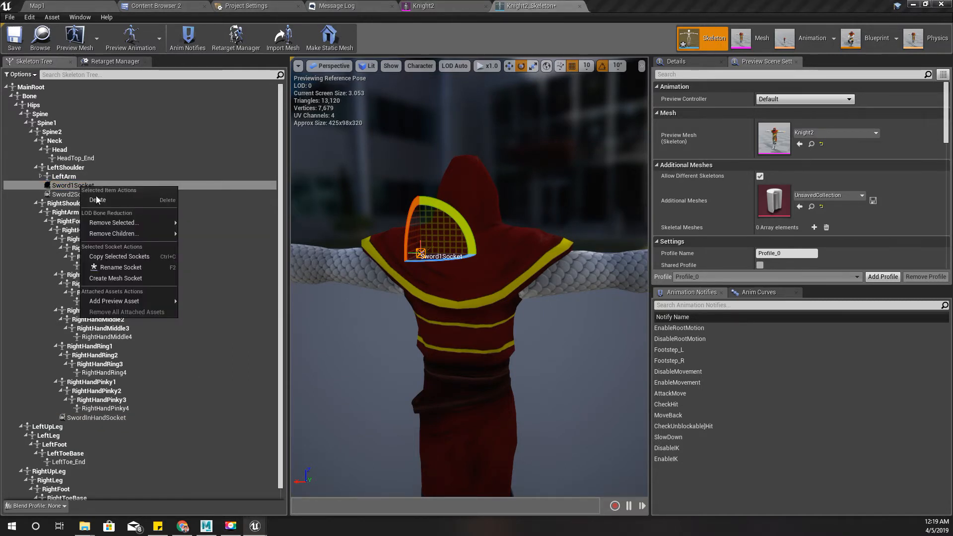
click(113, 256)
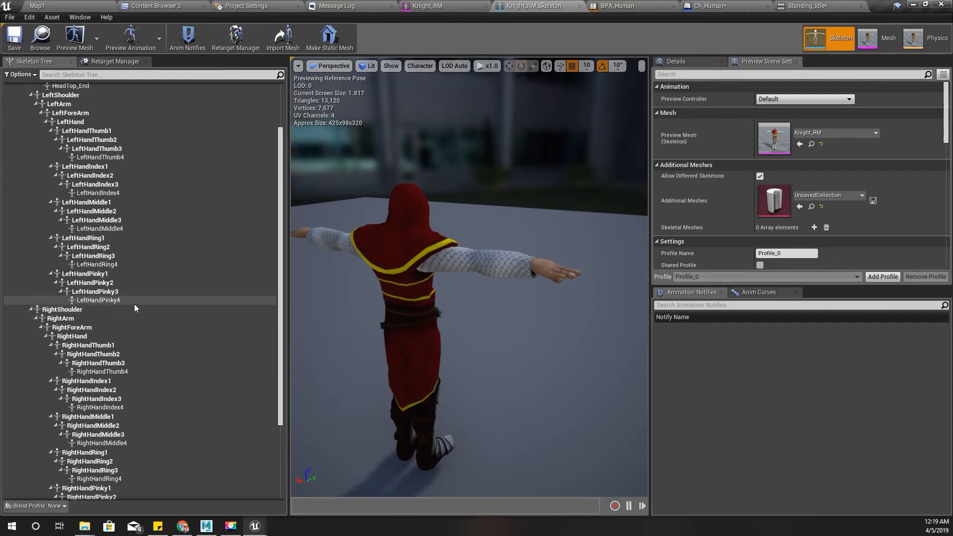
Step: Paste Sword1Socket onto the LeftShoulder bone of Knight_RM_Skeleton and inspect its placement up close
click(36, 105)
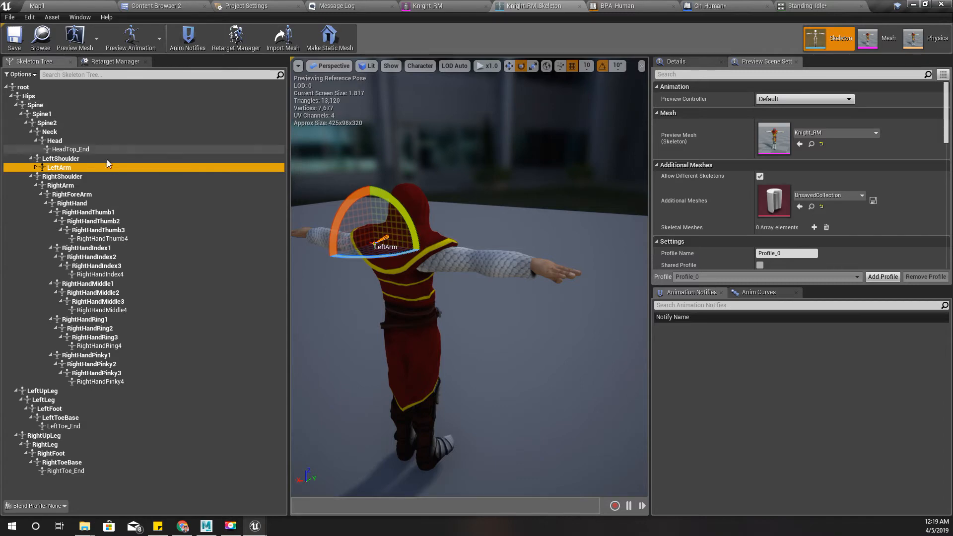
right_click(70, 159)
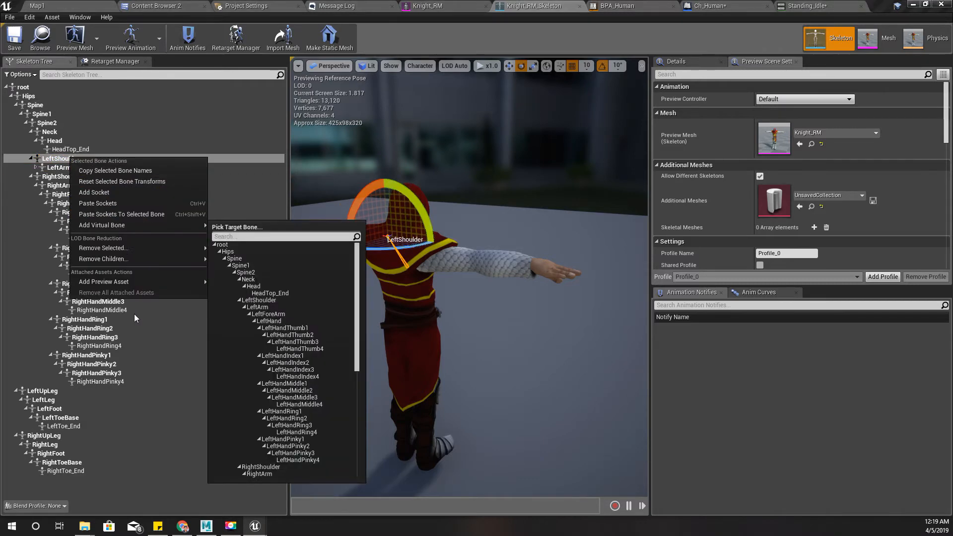
click(106, 205)
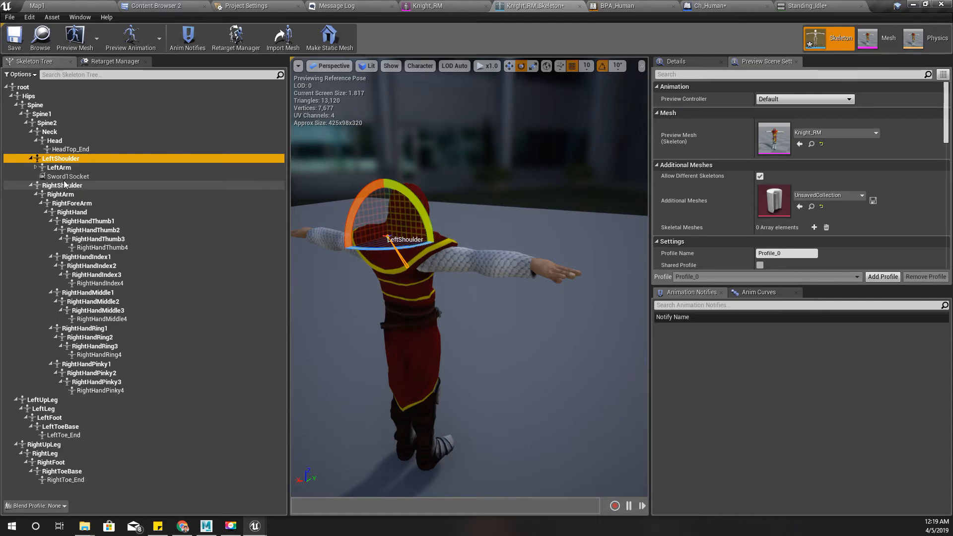
click(55, 176)
key(f)
right_drag(470, 277, 492, 318)
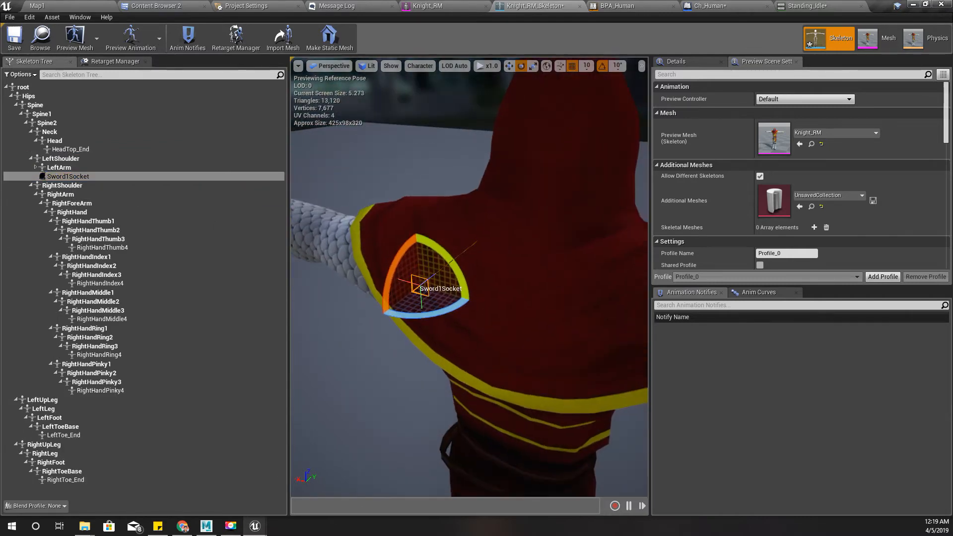
scroll(383, 299, down, 3)
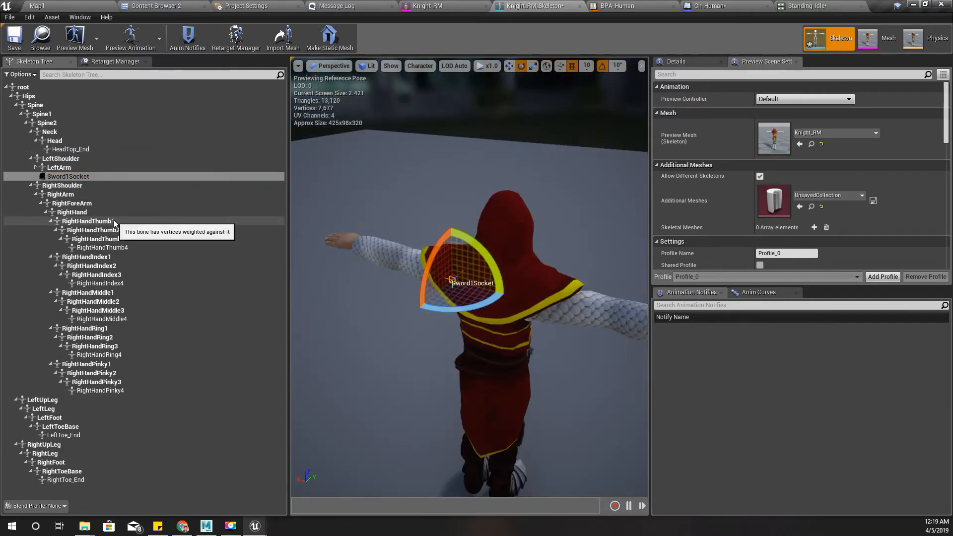
Step: Copy Sword2Socket from Knight2_Skeleton and paste it onto the LeftShoulder bone of Knight_RM_Skeleton
click(31, 186)
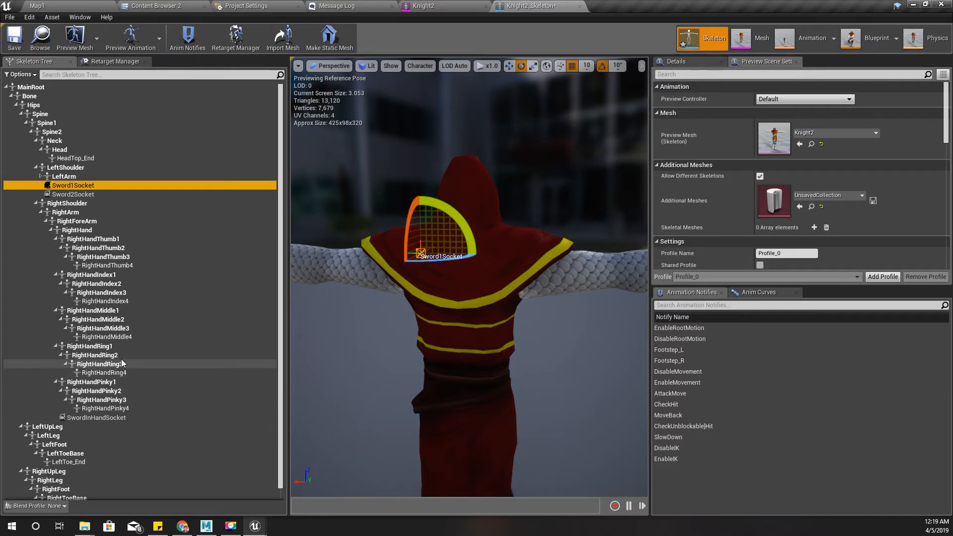
click(74, 194)
right_click(75, 194)
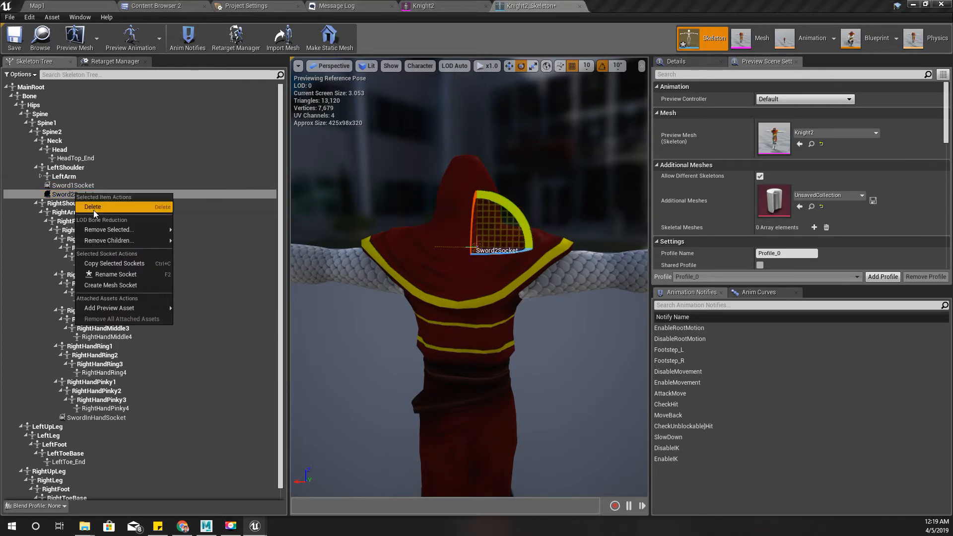
click(111, 265)
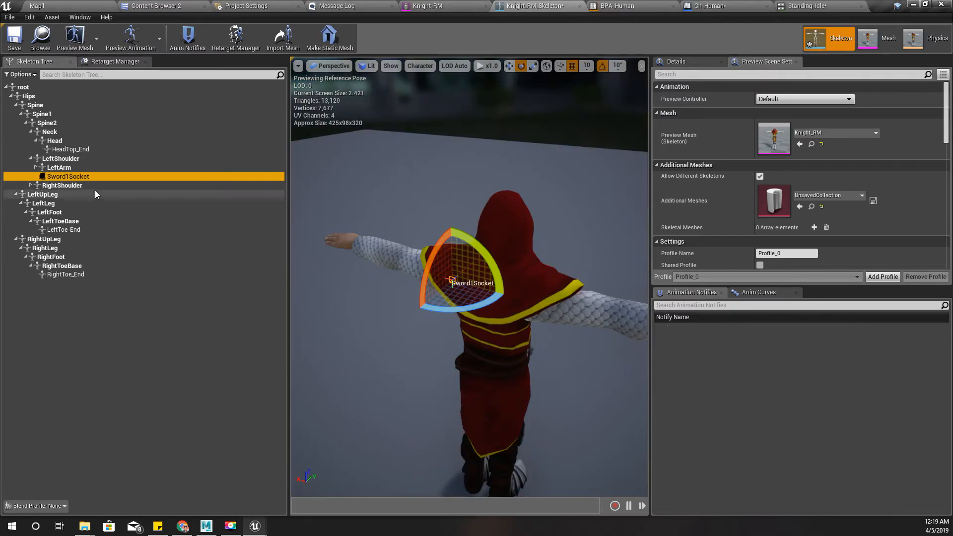
right_click(59, 159)
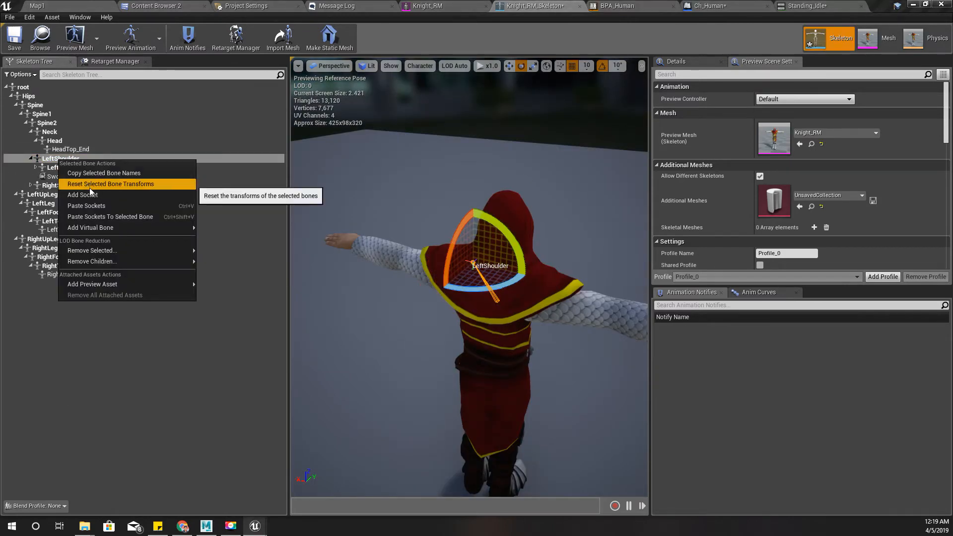
click(96, 205)
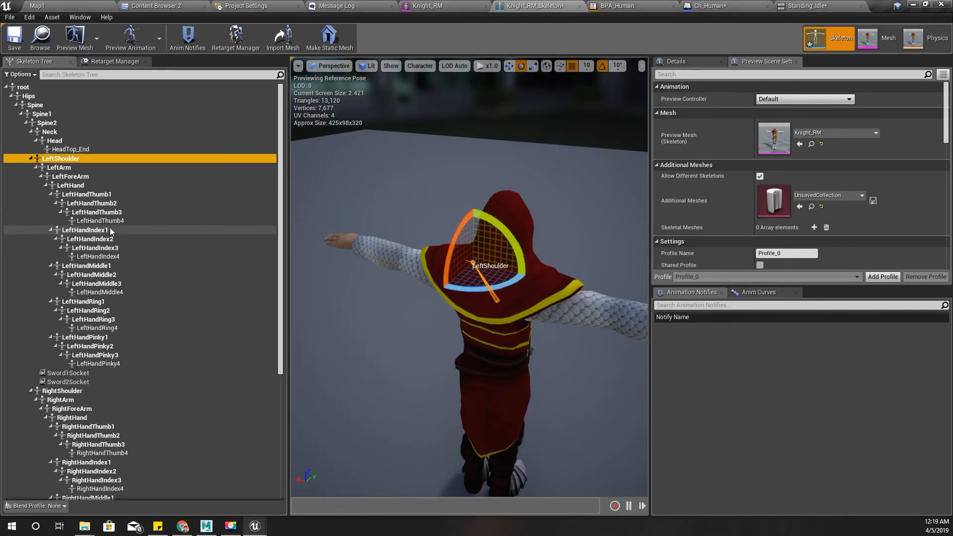
Step: Compare the position of Sword2Socket on the knight's back between Knight_RM_Skeleton and Knight2_Skeleton
click(80, 383)
right_drag(487, 232, 601, 219)
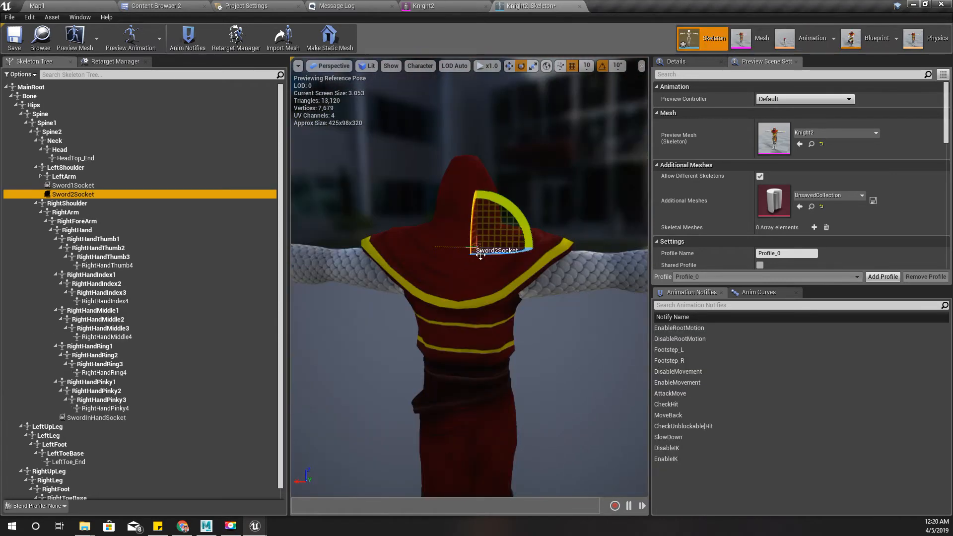
right_drag(494, 265, 368, 246)
right_drag(515, 243, 477, 261)
scroll(516, 263, down, 5)
middle_drag(516, 261, 536, 253)
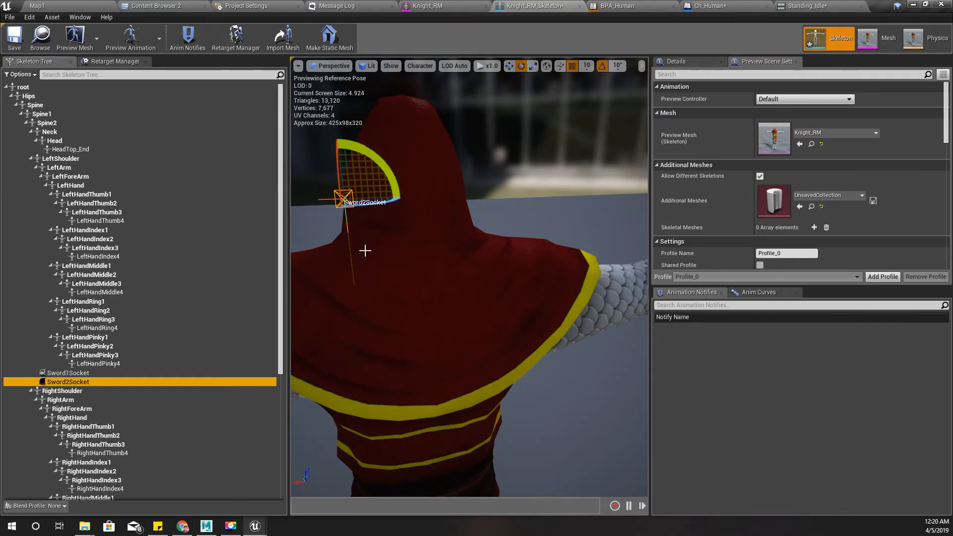
Step: Move Sword2Socket in Knight_RM_Skeleton across the knight's upper back, placing it behind the right shoulder
alt+drag(388, 229, 390, 298)
scroll(388, 228, down, 8)
scroll(388, 228, up, 6)
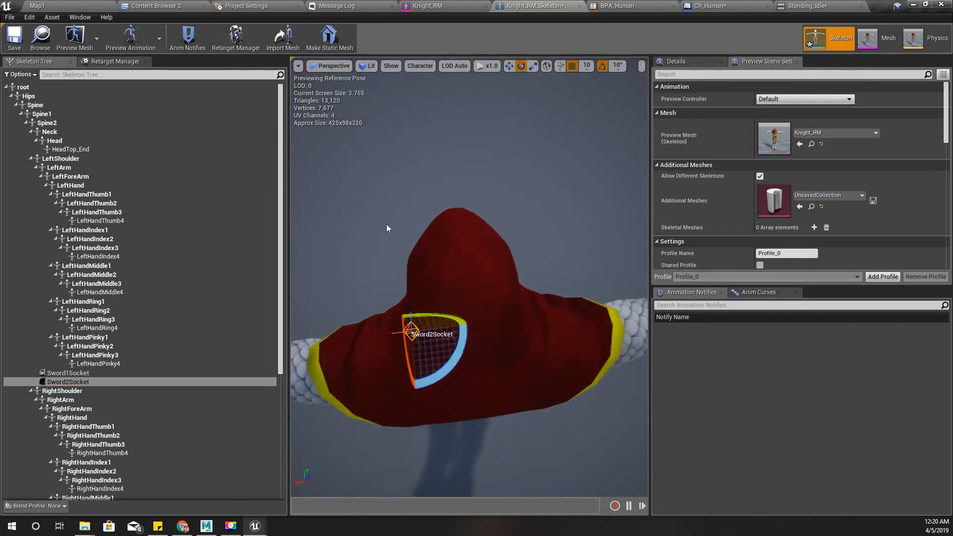
scroll(388, 228, up, 4)
alt+drag(388, 229, 376, 232)
scroll(388, 229, down, 6)
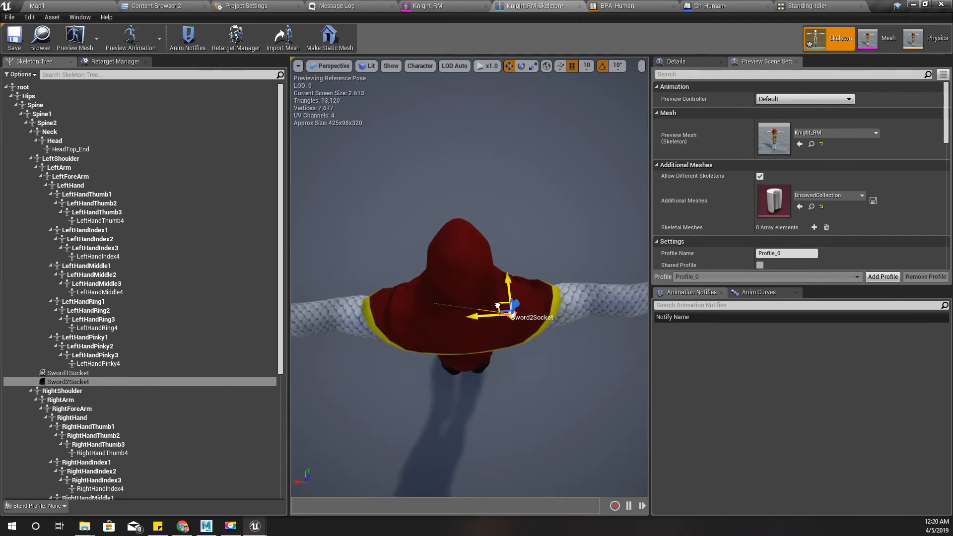
alt+drag(554, 290, 555, 238)
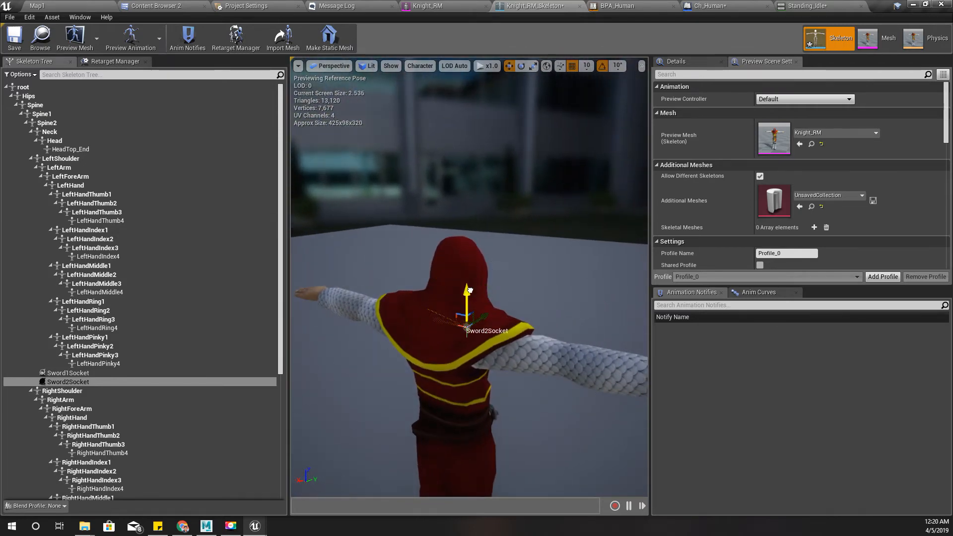
mouse_move(470, 282)
alt+mouse_down()
mouse_move(506, 321)
mouse_move(532, 298)
mouse_move(558, 308)
mouse_move(486, 273)
alt+mouse_up()
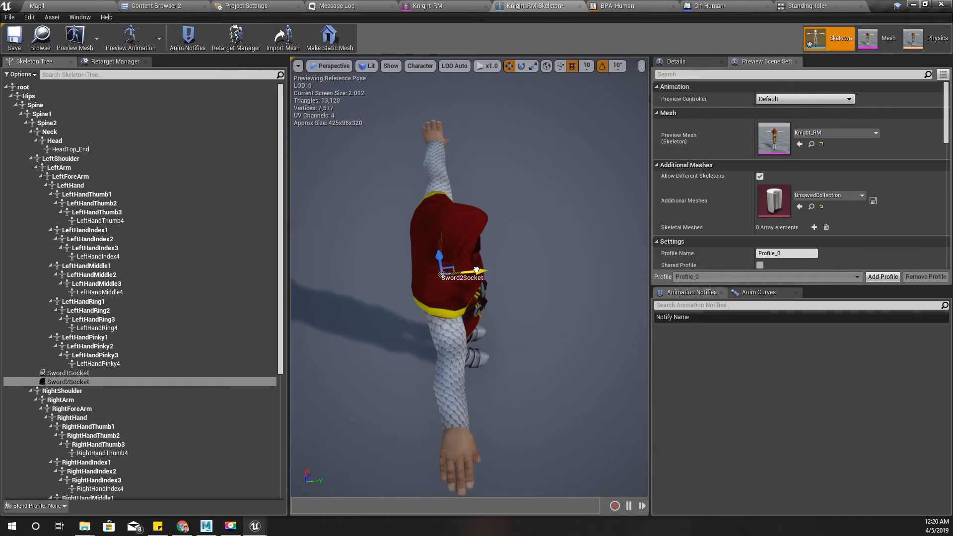
alt+drag(404, 305, 449, 263)
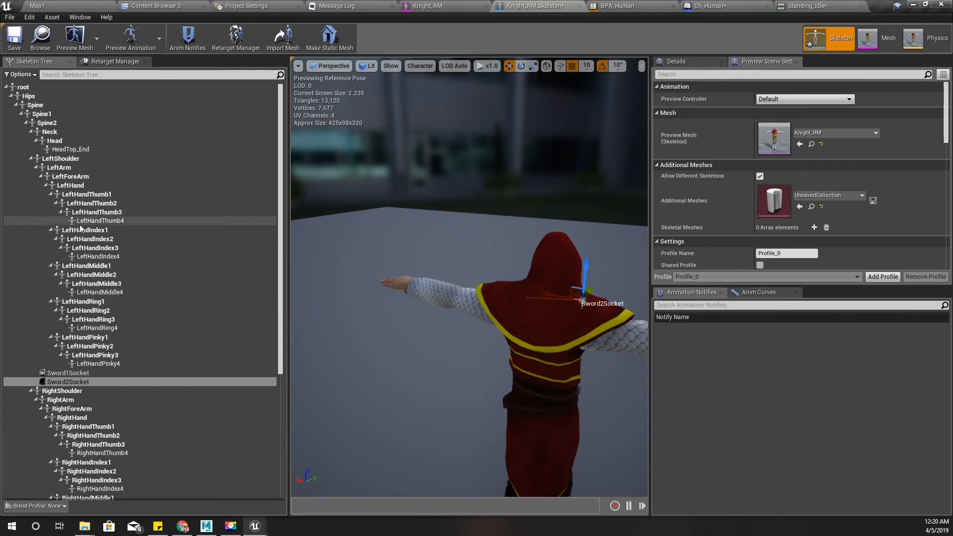
Step: Check the positions of Sword1Socket and Sword2Socket on the back of the Knight_RM character
click(72, 374)
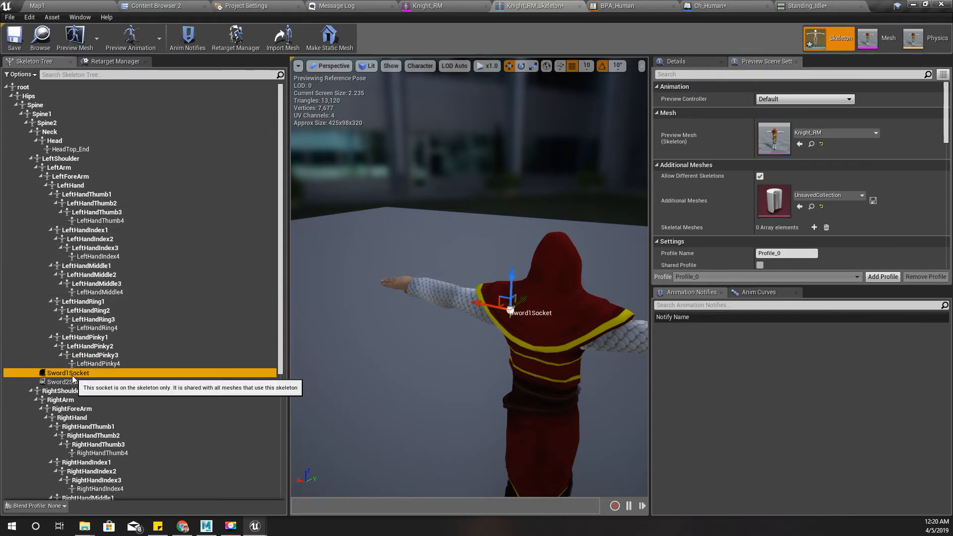
scroll(90, 300, down, 7)
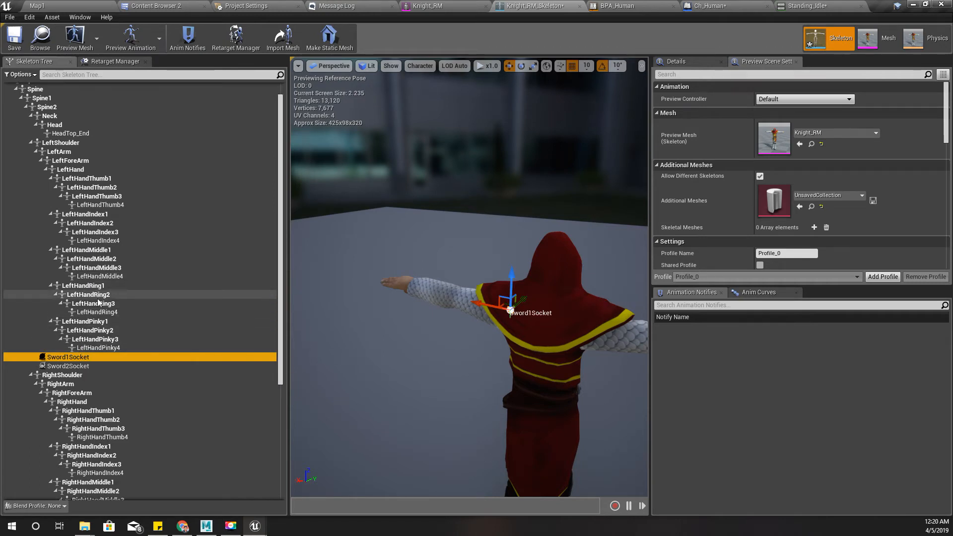
scroll(99, 301, up, 1)
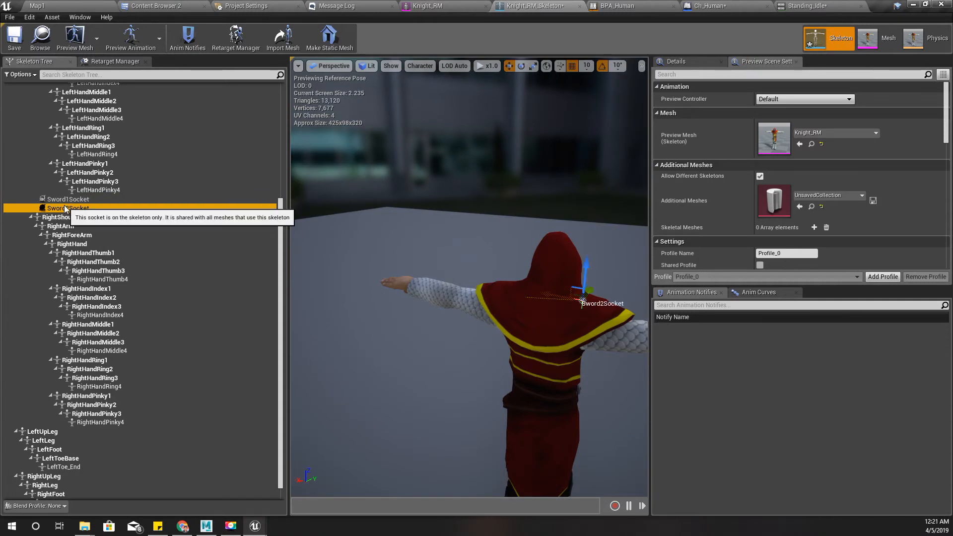
alt+drag(460, 304, 343, 304)
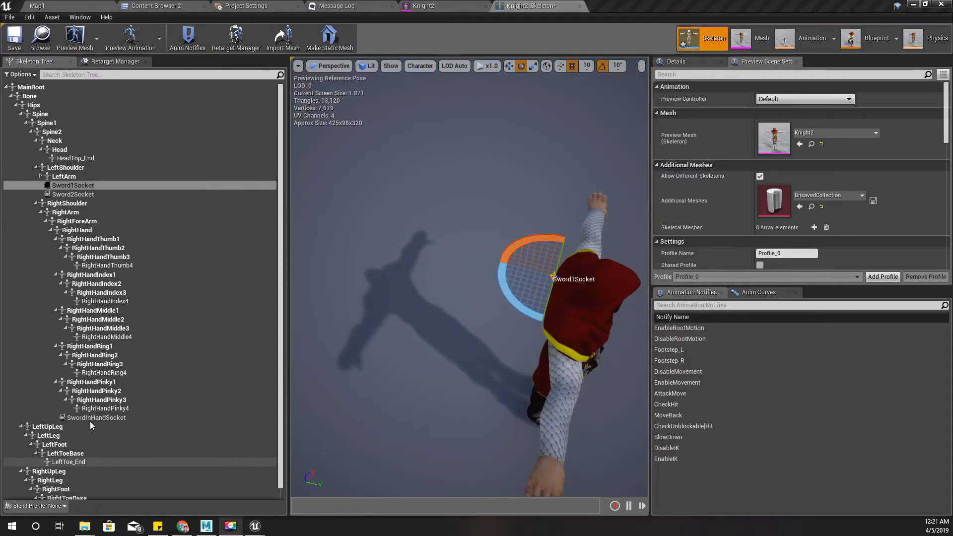
Step: Copy SwordInHandSocket under the RightHand bone of Knight2_Skeleton
click(88, 418)
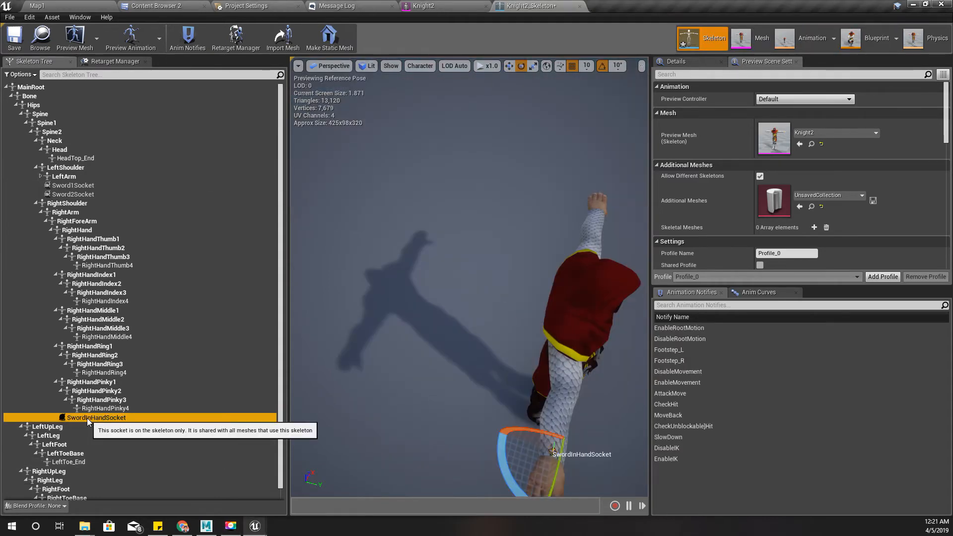
right_click(88, 418)
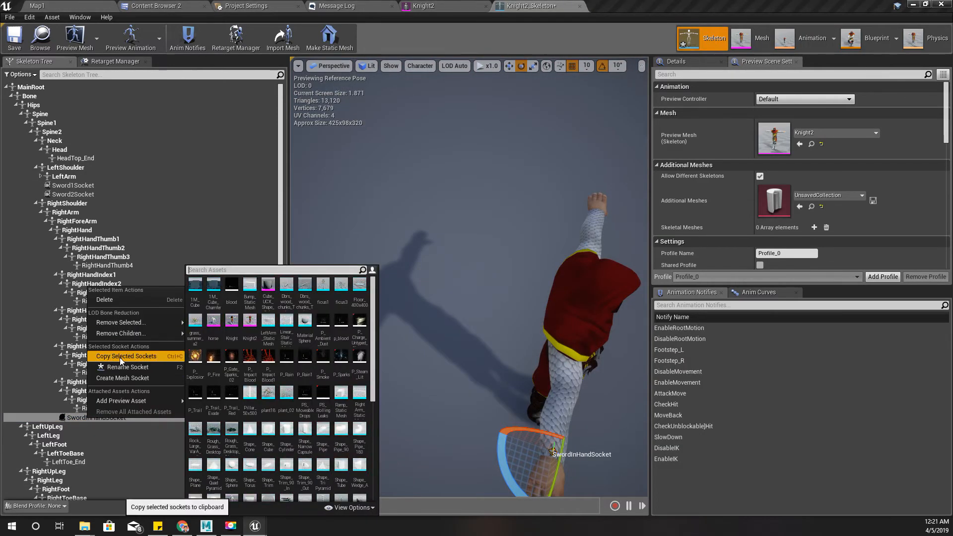
click(121, 357)
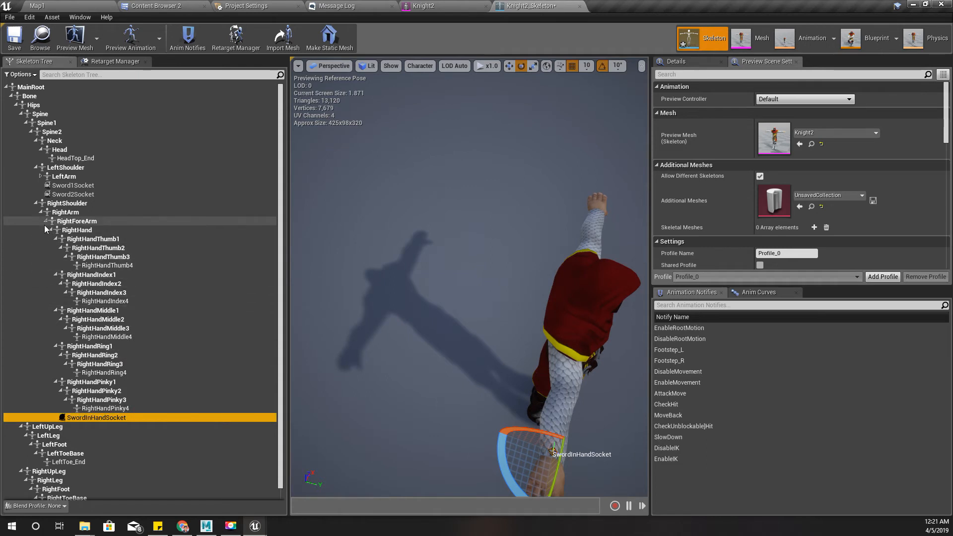
Step: Collapse the five right-hand finger chains in the Knight2_Skeleton tree and copy SwordInHandSocket again
click(56, 239)
click(56, 248)
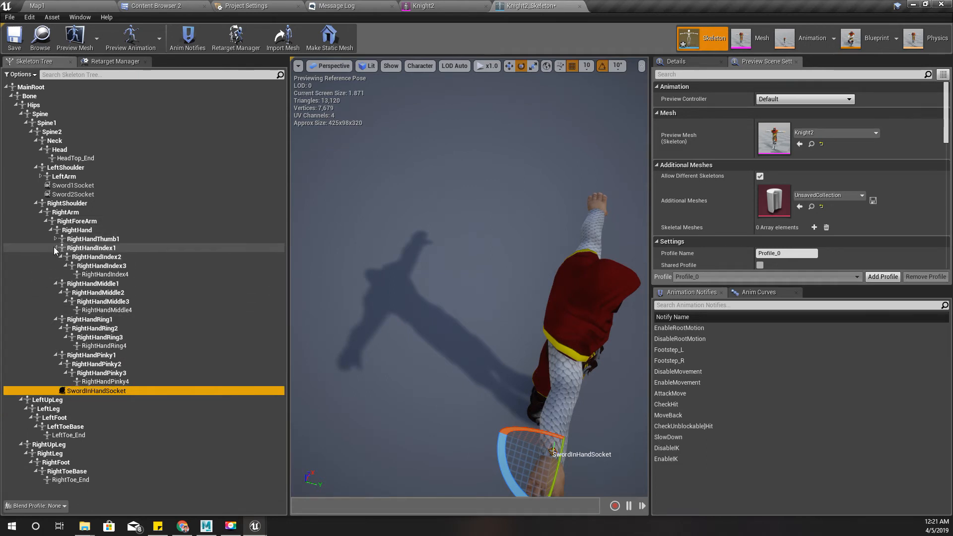
click(55, 257)
click(56, 266)
click(56, 275)
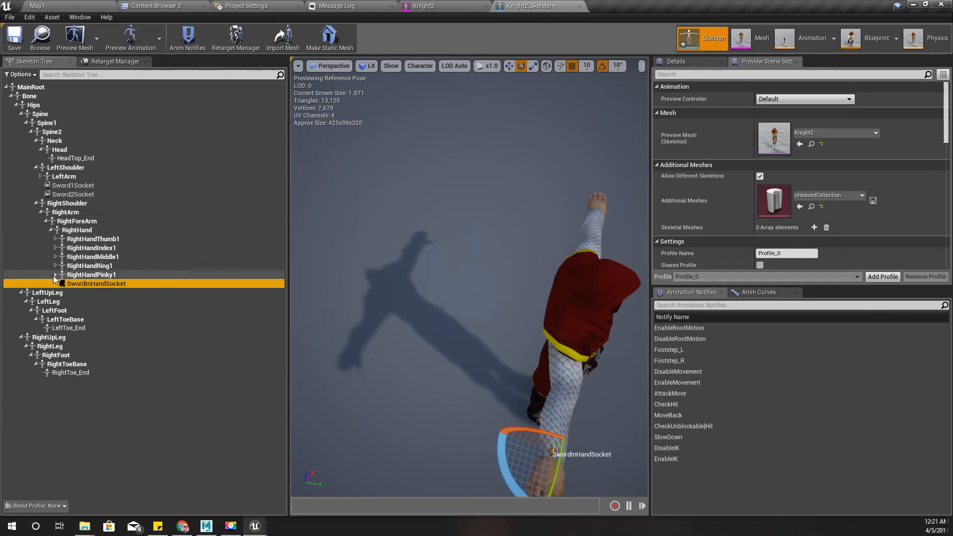
right_click(108, 285)
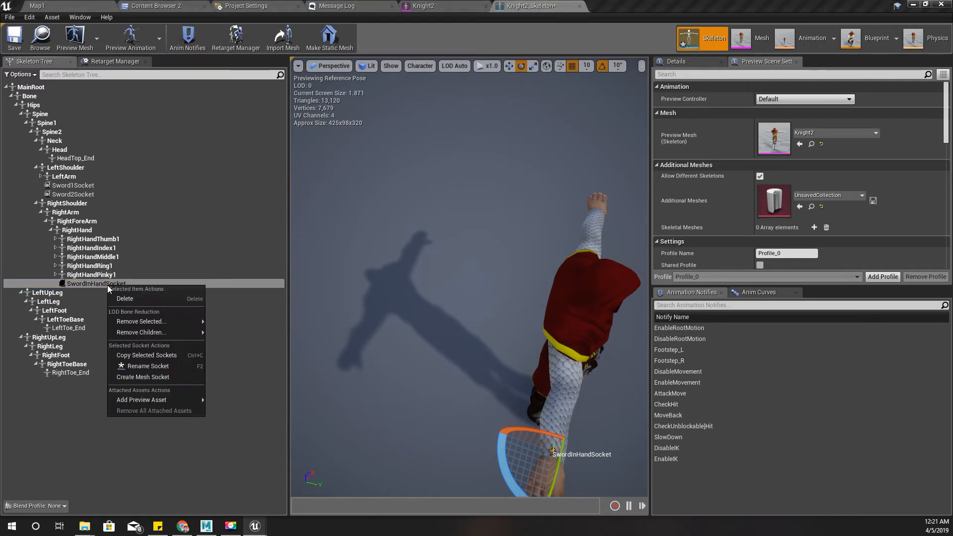
click(147, 356)
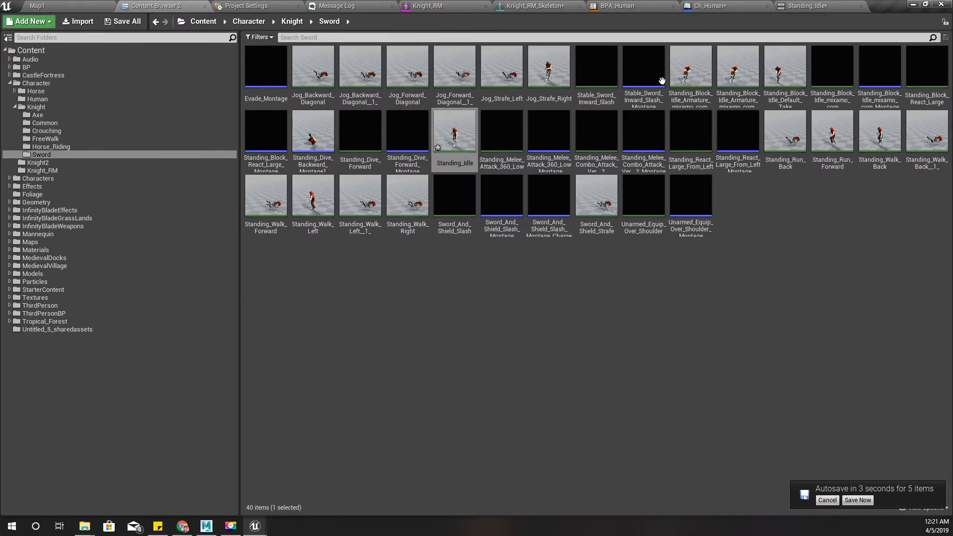
Step: Paste SwordInHandSocket under the RightHand bone of Knight_RM_Skeleton and save the skeleton
click(531, 5)
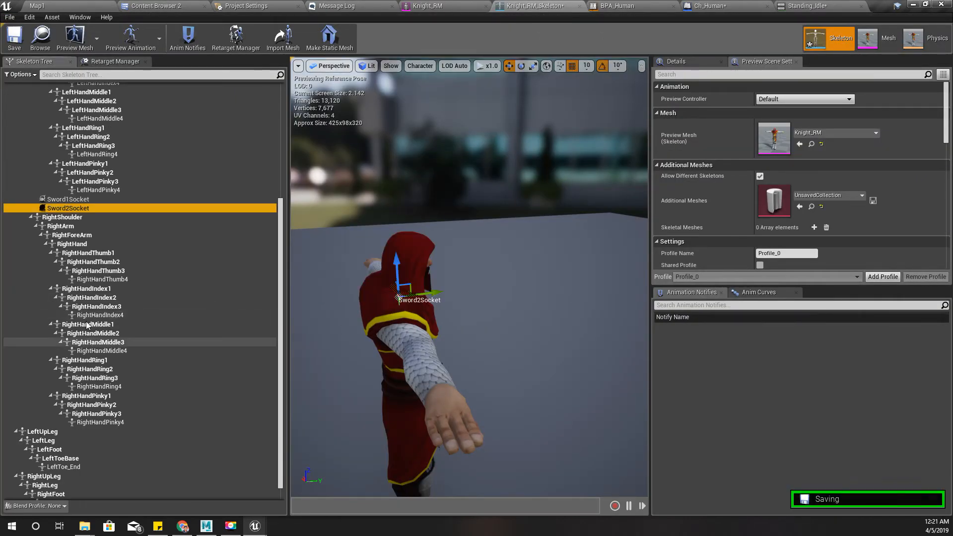
click(51, 253)
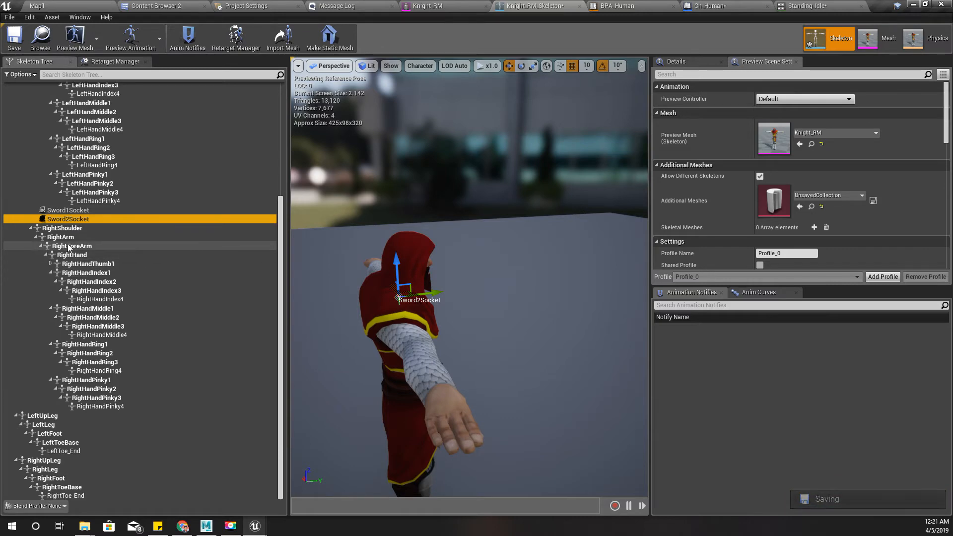
click(69, 264)
click(70, 254)
right_click(70, 254)
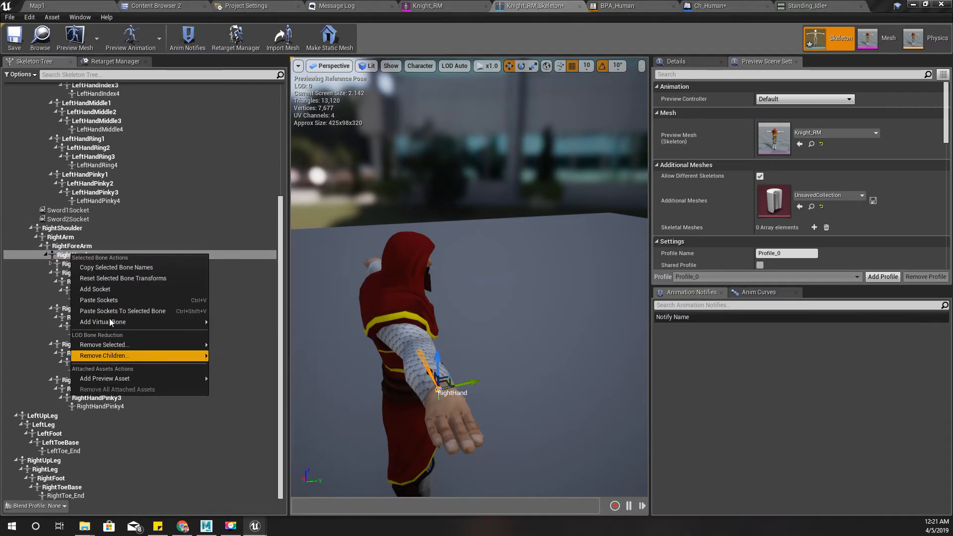
click(109, 299)
right_drag(437, 374, 303, 368)
mouse_move(437, 378)
right_down()
mouse_move(413, 357)
mouse_move(436, 376)
right_up()
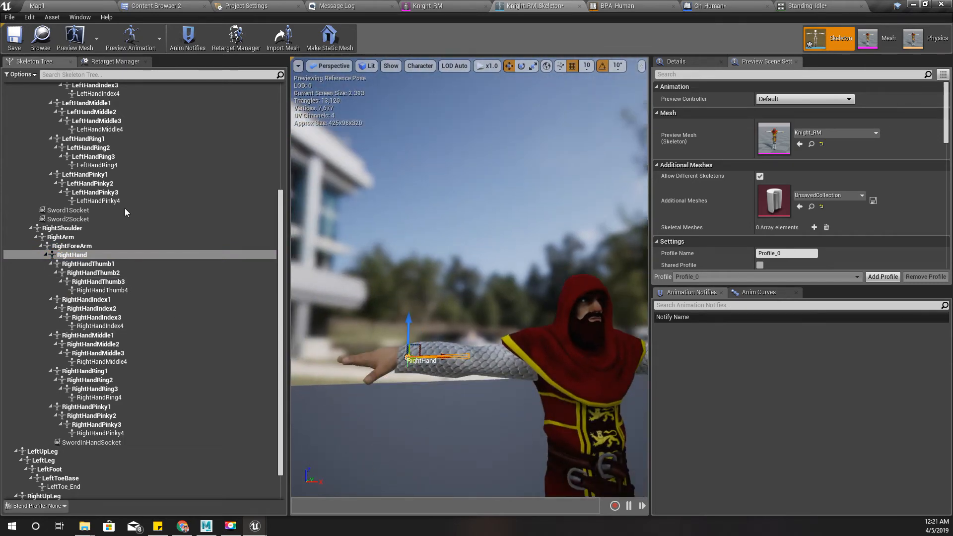
click(15, 40)
Step: Play-test Map1 full screen to check how the weapons sit on the knight's back
click(30, 6)
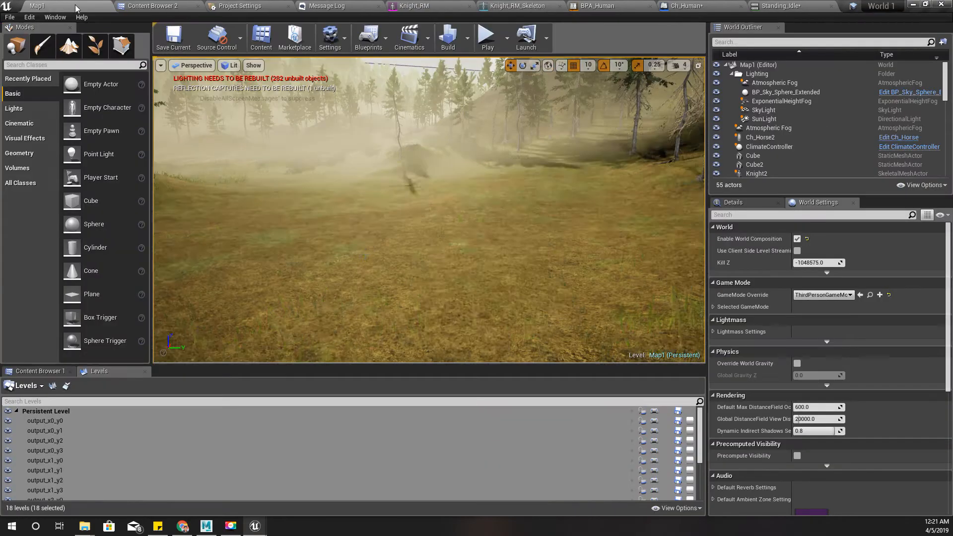
key(F11)
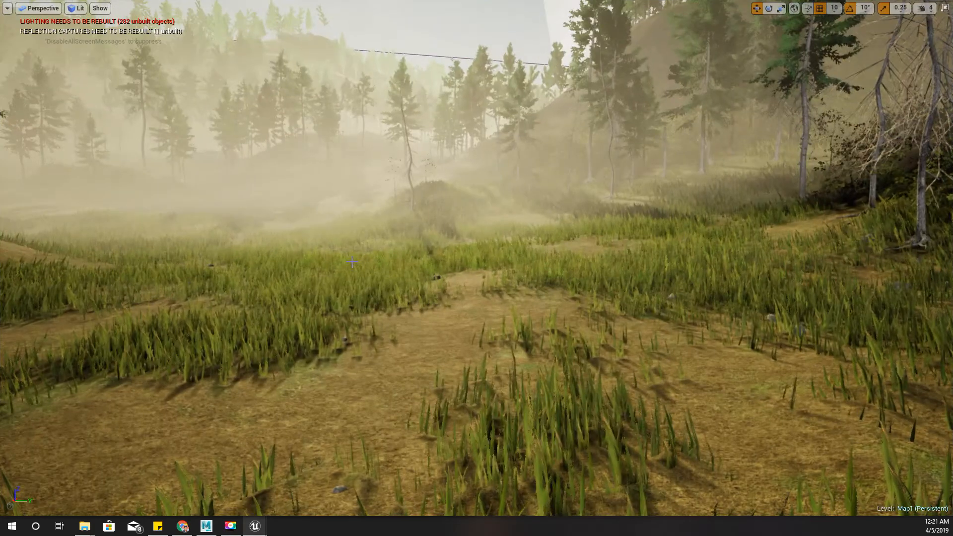
key(alt+p)
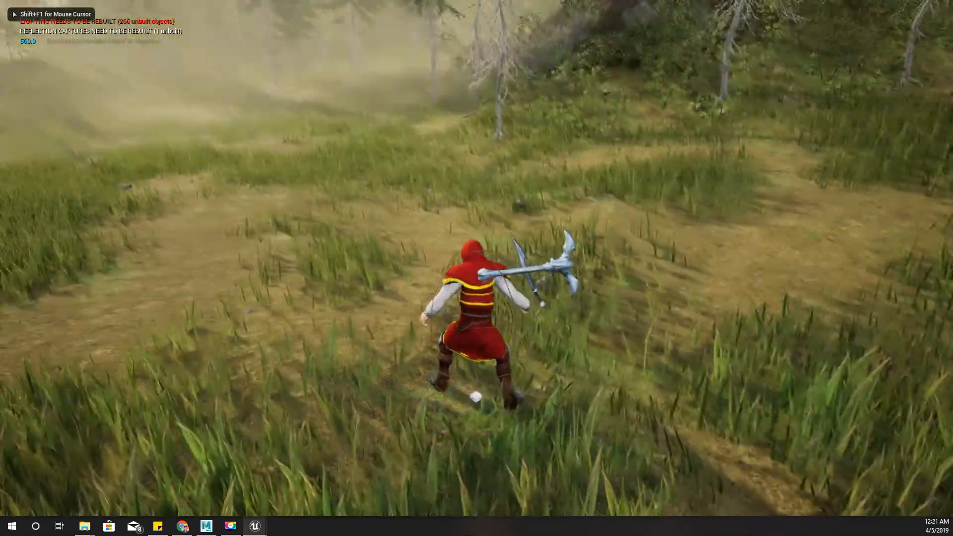
key(Escape)
key(F11)
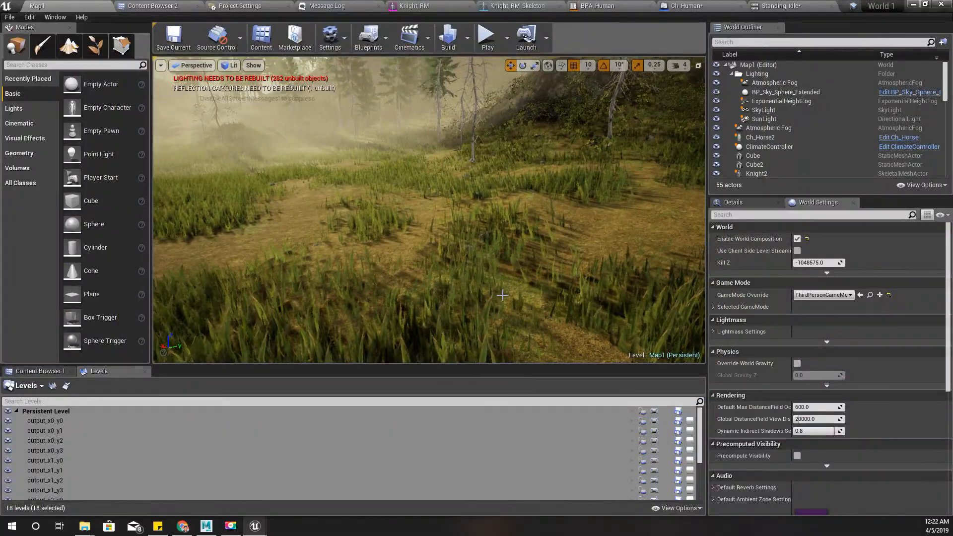
Step: Enable Pause Anims for the inherited Mesh component of the Ch_Human blueprint
click(690, 5)
right_drag(386, 225, 422, 229)
click(282, 199)
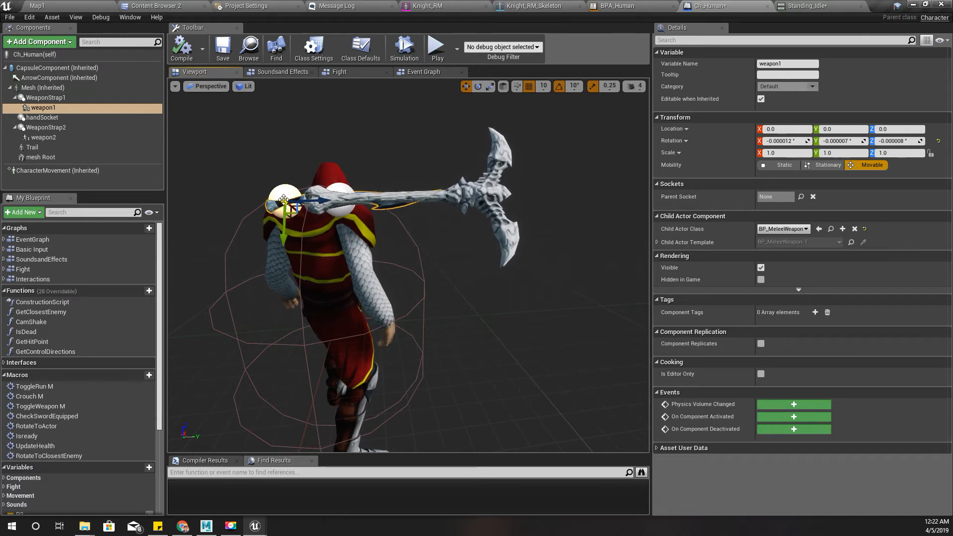
click(329, 268)
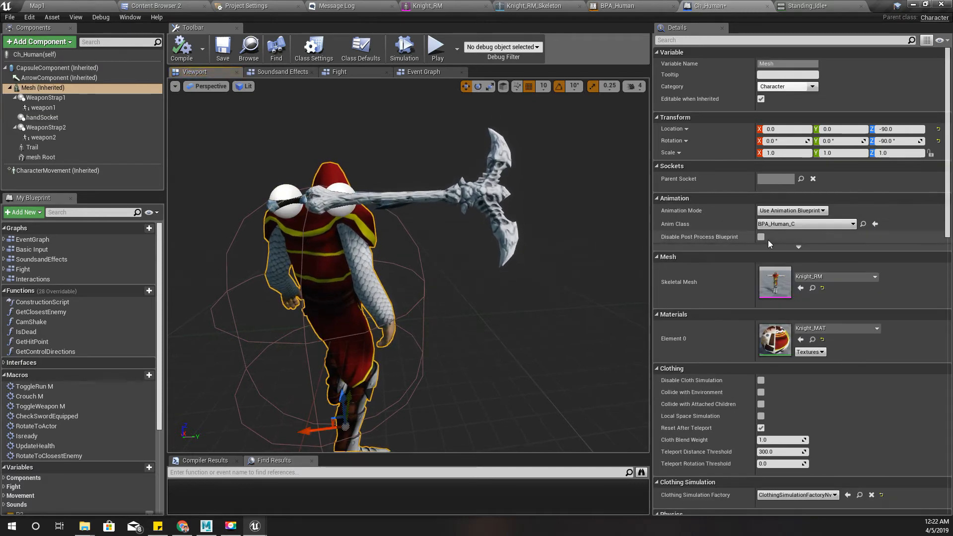
click(795, 247)
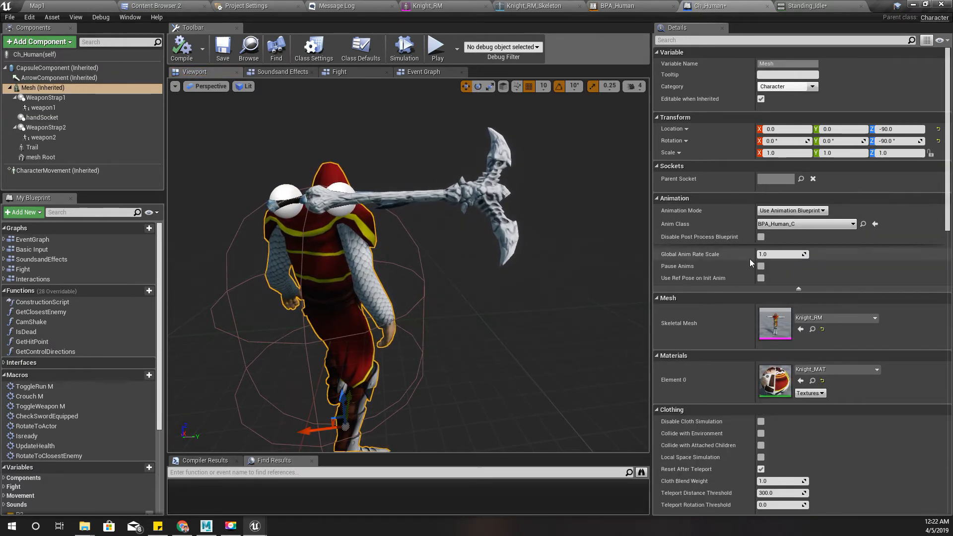
click(761, 266)
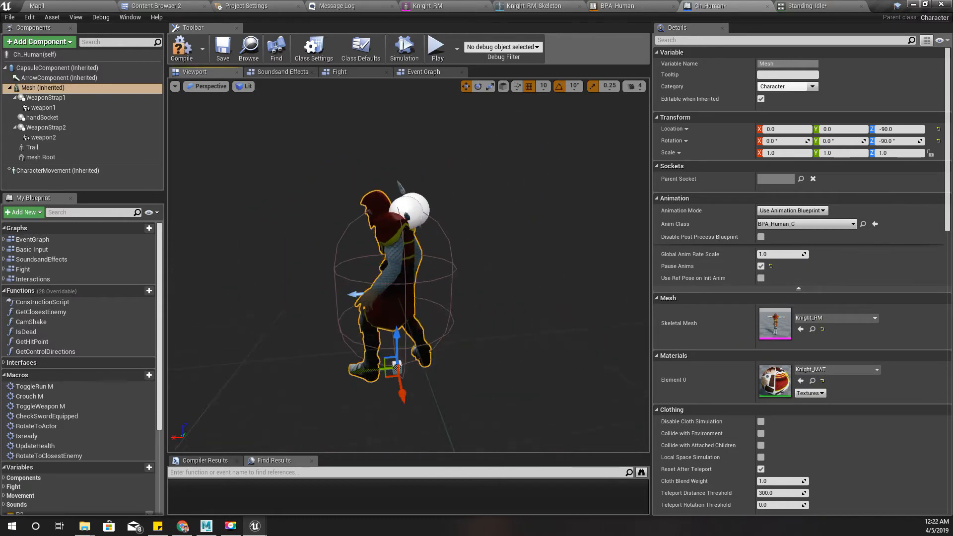
Step: Try to rotate the weapon1 component to about 100° on X so the sword hangs down the back
right_drag(309, 243, 336, 271)
click(297, 253)
key(e)
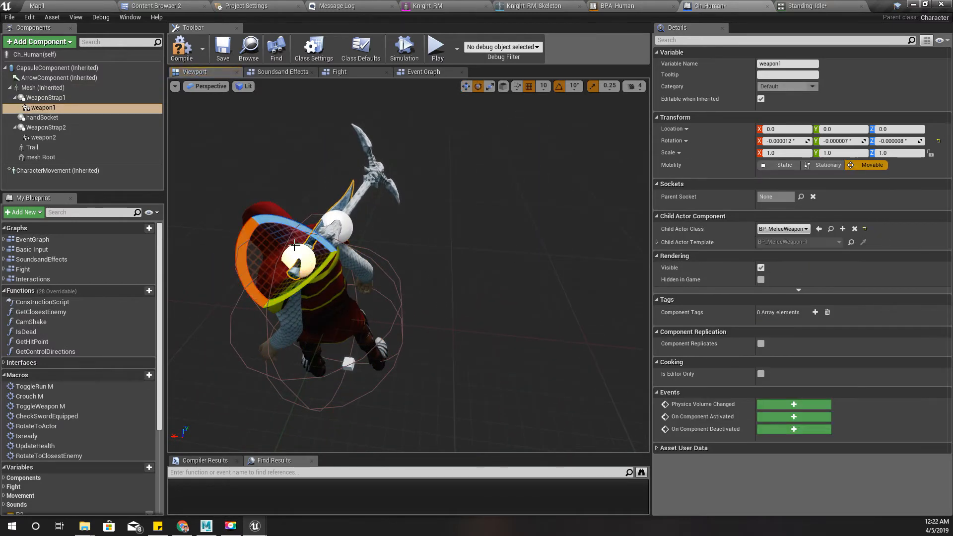
drag(250, 283, 259, 327)
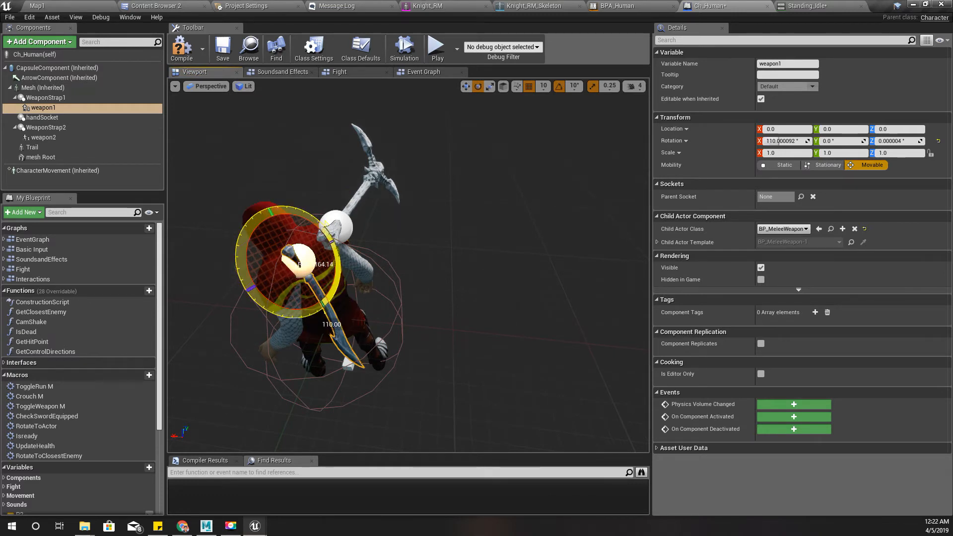
drag(258, 328, 255, 312)
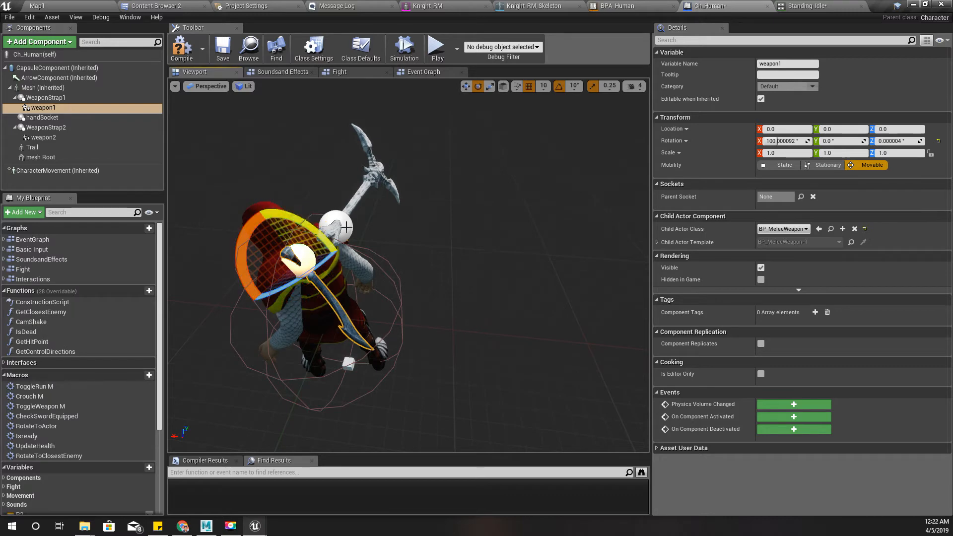
Step: Try to rotate the weapon2 axe to about 100° on X, and undo the individual weapon rotations
click(370, 164)
drag(358, 196, 365, 259)
mouse_move(365, 259)
right_down()
mouse_move(397, 263)
mouse_move(378, 268)
right_up()
scroll(477, 313, down, 5)
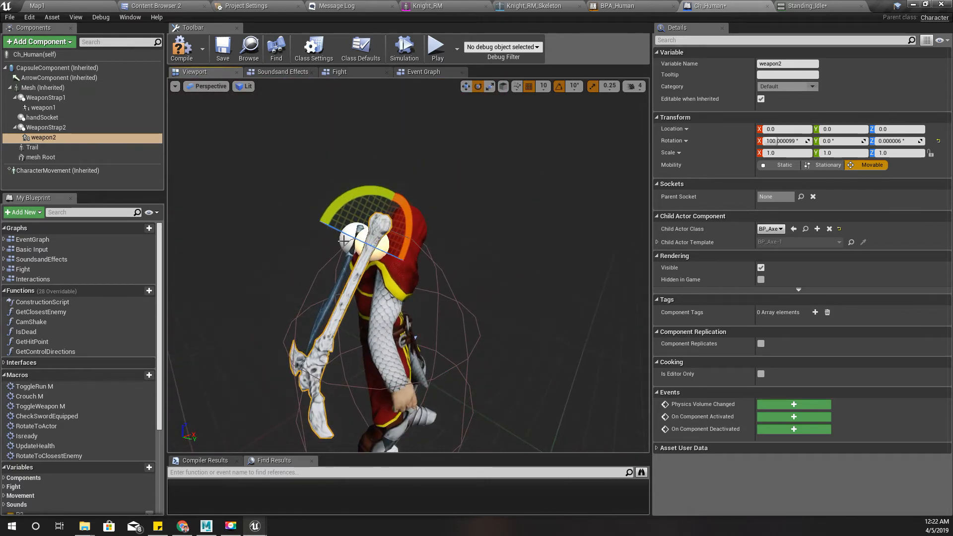
click(66, 139)
key(ctrl+z)
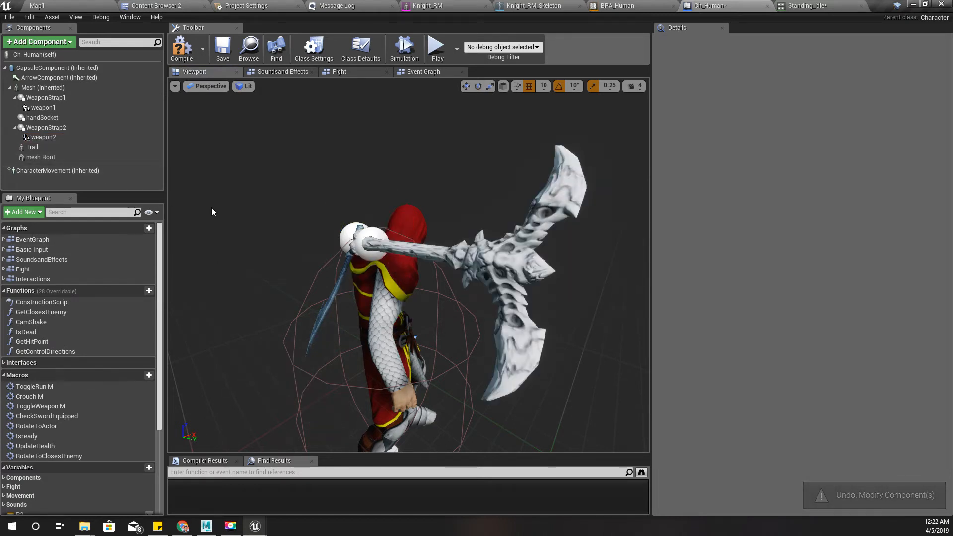
Step: Try to rotate WeaponStrap1 and WeaponStrap2 together, and undo the joint rotation
click(46, 98)
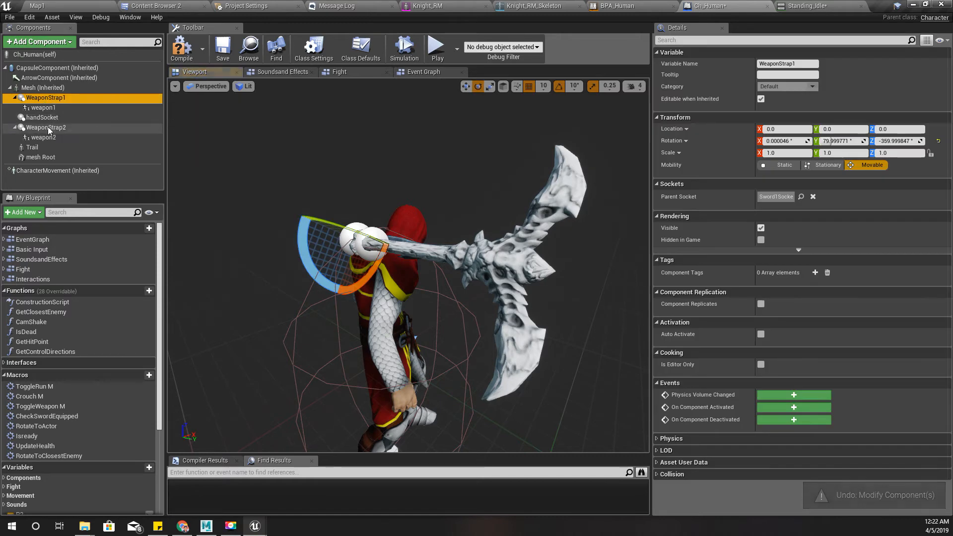
ctrl+click(47, 128)
scroll(381, 274, down, 5)
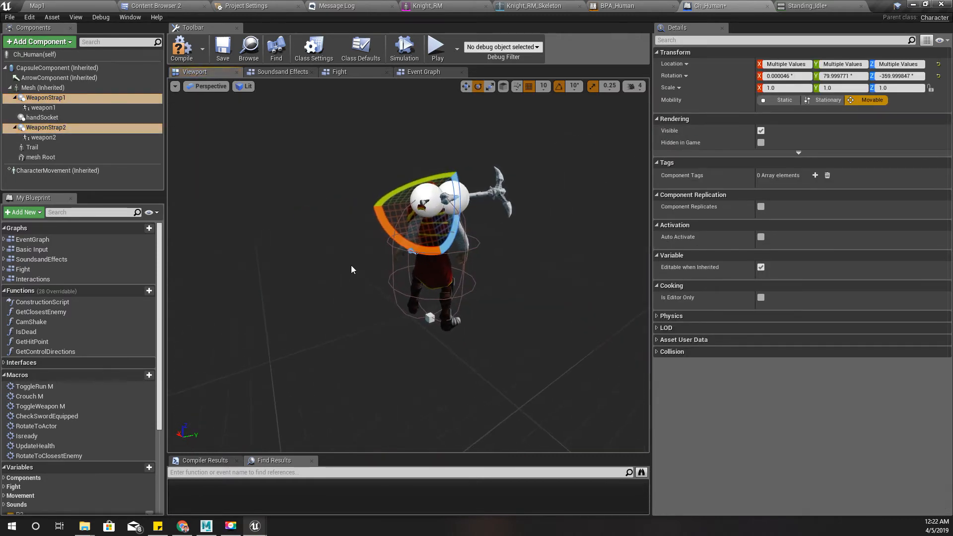
drag(400, 241, 475, 317)
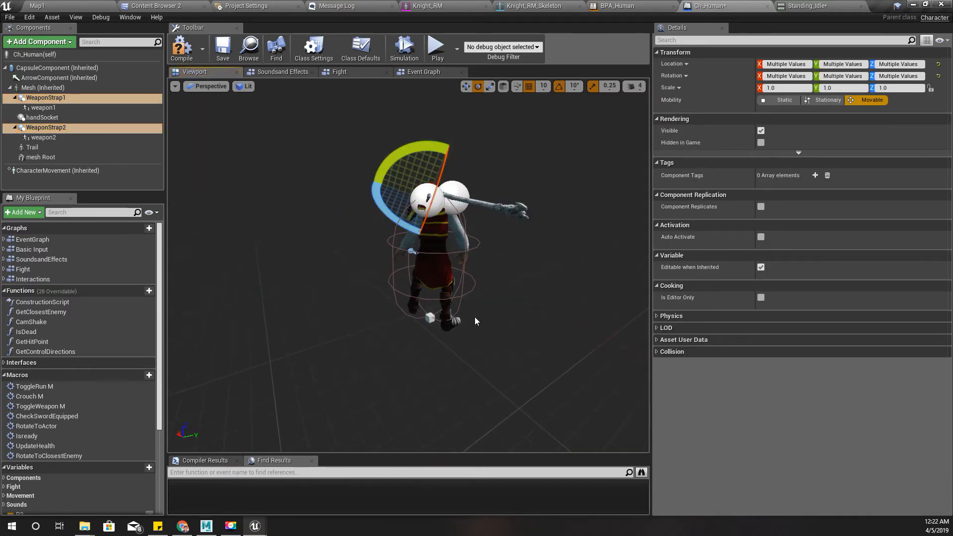
key(ctrl+z)
scroll(467, 312, up, 10)
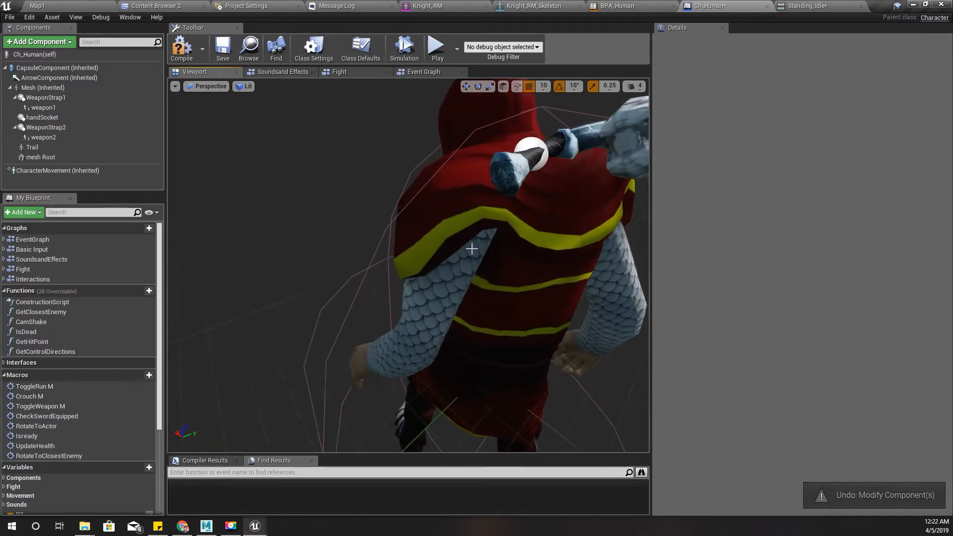
Step: Rotate WeaponStrap1 to about 120° on X so the sword points down the knight's back
click(46, 97)
key(f)
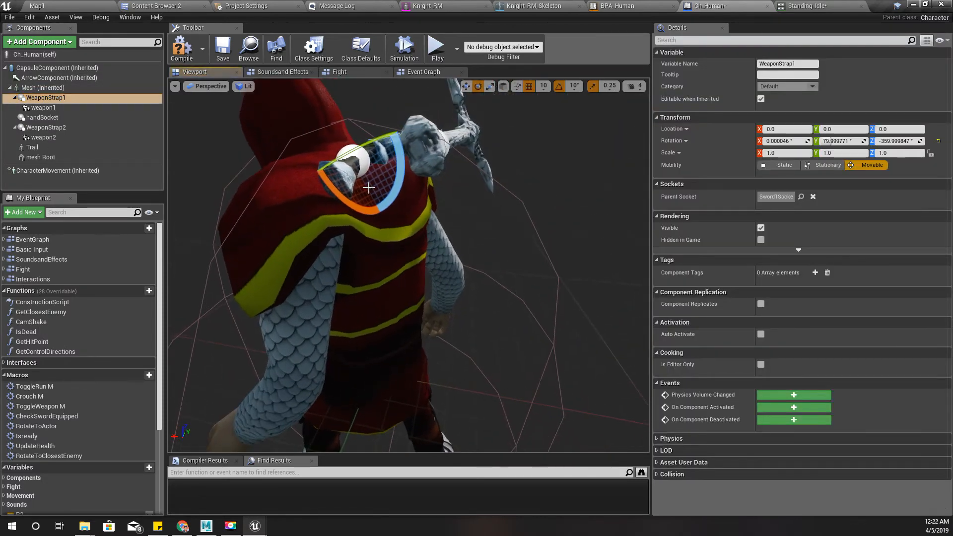
drag(343, 200, 383, 235)
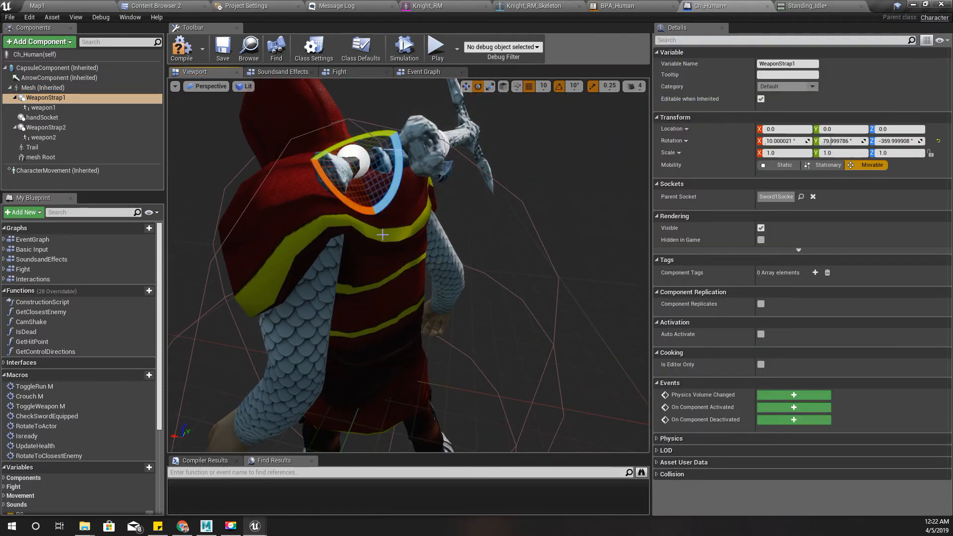
drag(351, 206, 355, 218)
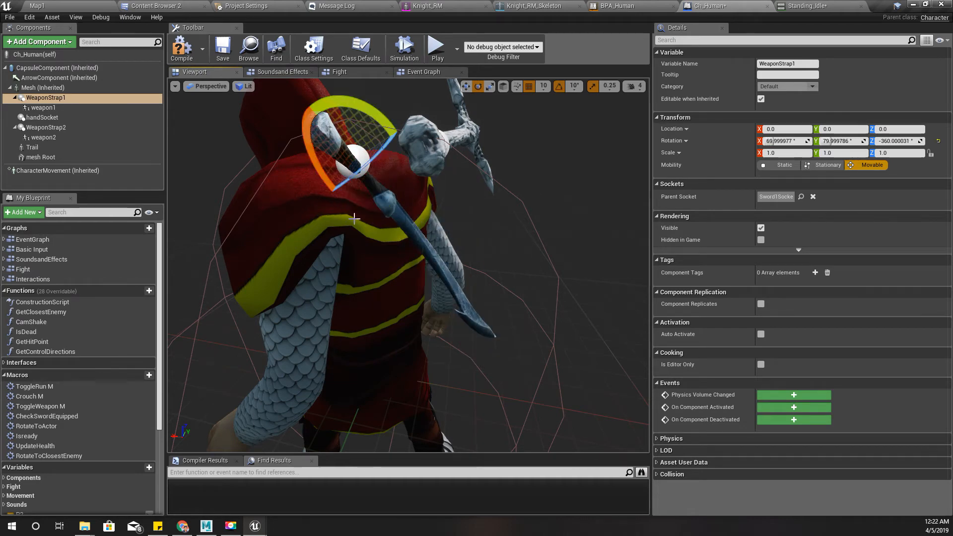
drag(310, 161, 328, 189)
Step: Rotate WeaponStrap1 further to about 10.5°, 72.8°, -451° so the sword hangs flat behind the left shoulder
scroll(403, 152, down, 5)
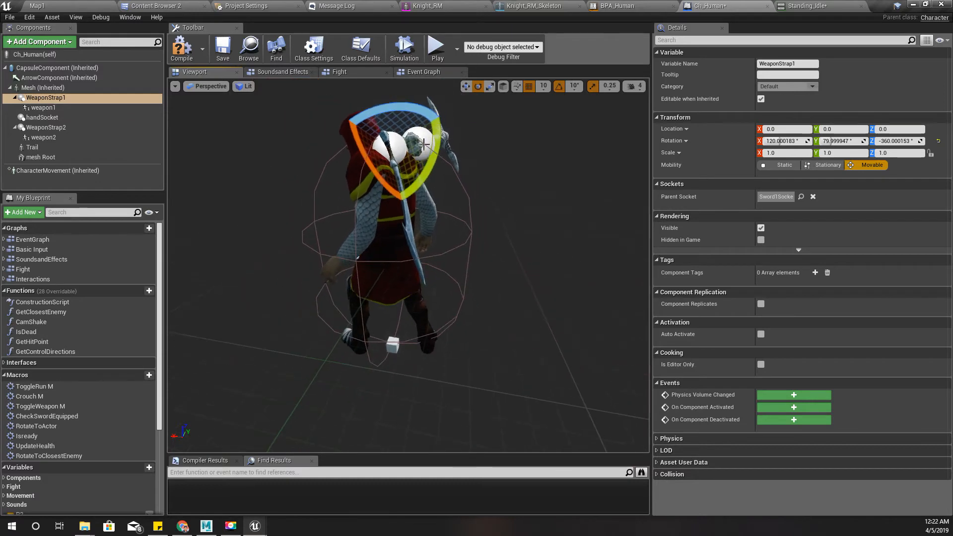
drag(436, 134, 422, 149)
drag(363, 163, 362, 169)
right_drag(362, 169, 249, 174)
right_drag(396, 214, 365, 174)
Step: Try to move WeaponStrap1 slightly on the knight's back, and undo the move
key(w)
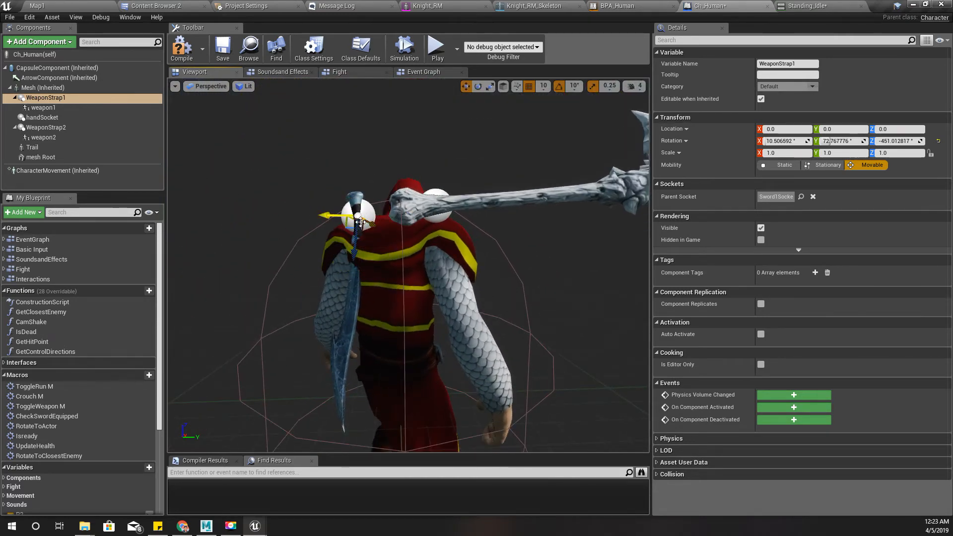
drag(366, 222, 351, 215)
key(ctrl+z)
right_drag(350, 215, 399, 232)
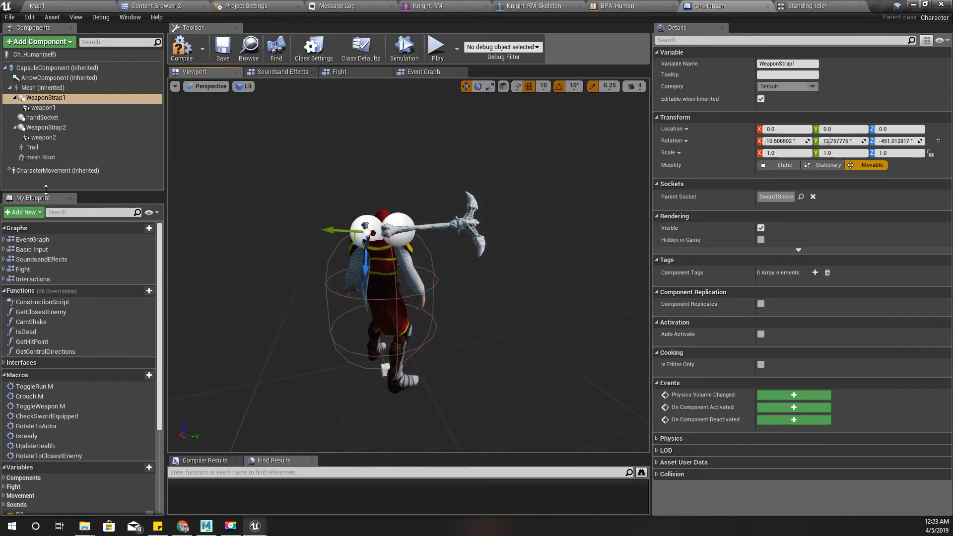
Step: Rotate WeaponStrap2 to about 100° on X so the axe points down behind the knight
click(46, 128)
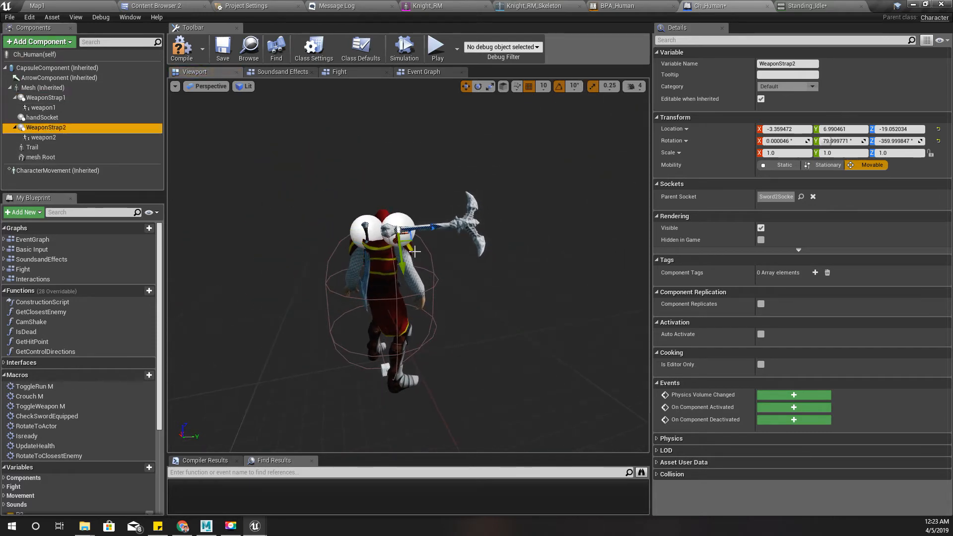
right_drag(416, 252, 371, 239)
key(e)
drag(355, 247, 310, 229)
right_drag(355, 247, 343, 247)
Step: Rotate WeaponStrap2 further to about 50.4°, 77.2°, -410.4° so the axe lies flat along the back
alt+drag(530, 287, 407, 278)
scroll(530, 288, up, 4)
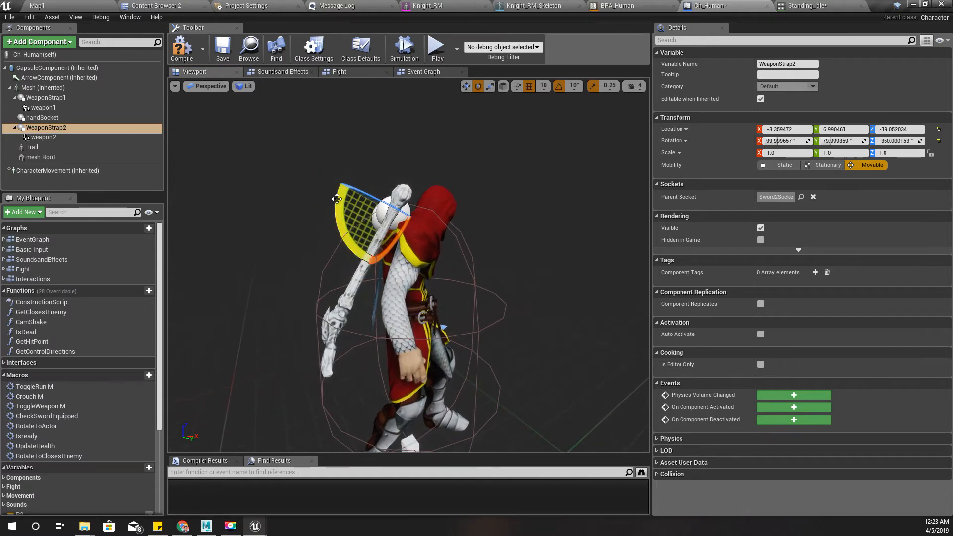
mouse_move(336, 199)
mouse_down()
mouse_move(331, 214)
mouse_move(334, 205)
mouse_move(332, 214)
mouse_move(462, 211)
mouse_move(476, 199)
mouse_move(353, 202)
mouse_up()
scroll(334, 200, down, 5)
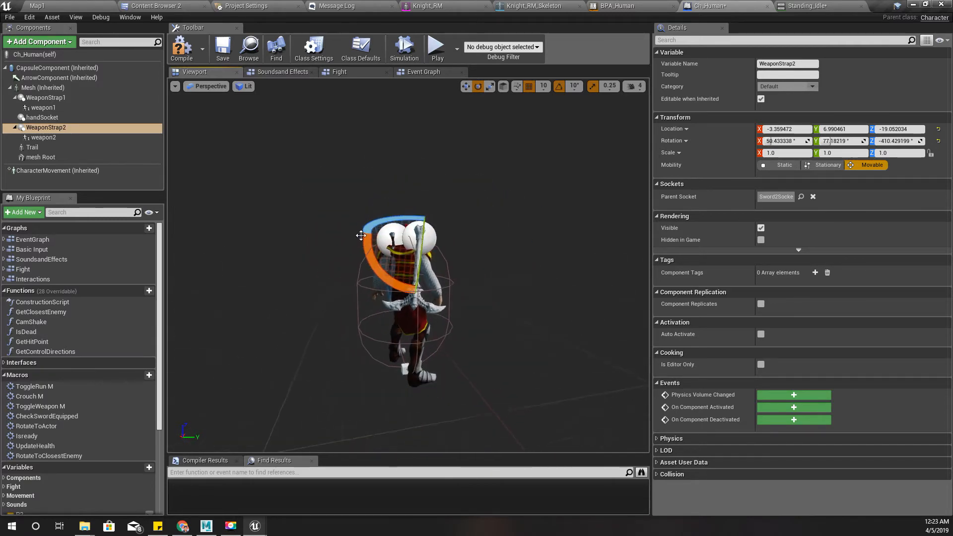
Step: Search the blueprint for references to the mesh Root component and delete that component
click(64, 128)
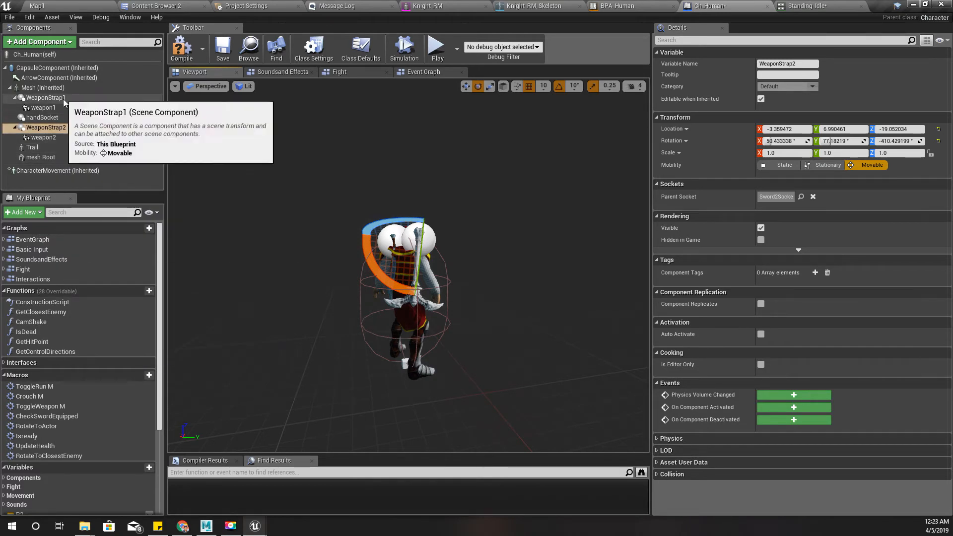
click(70, 130)
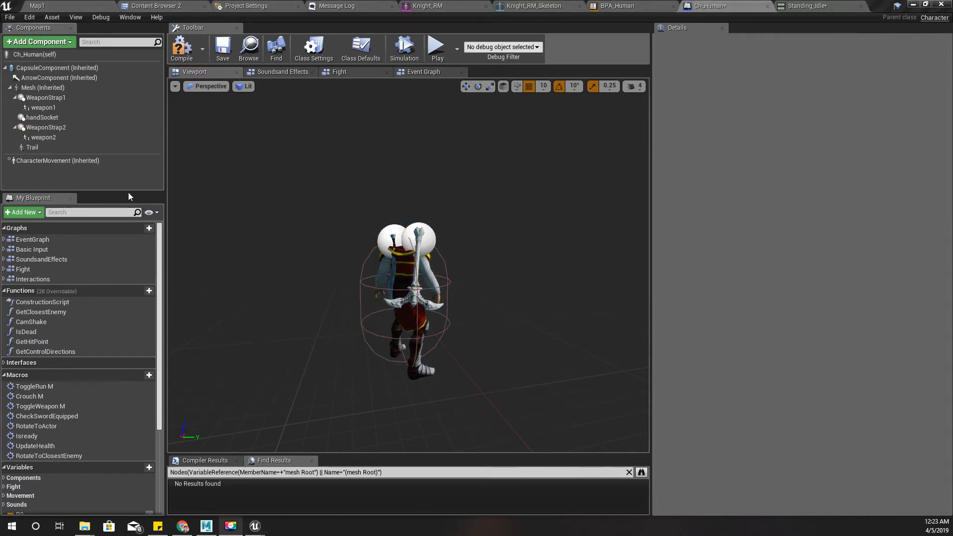
Step: Move the handSocket component of Ch_Human into the knight's hand at about X -13.1, Y 4.9, Z 2.5
click(49, 108)
click(53, 119)
right_drag(377, 238, 193, 254)
mouse_move(422, 263)
right_down()
mouse_move(433, 270)
mouse_move(437, 259)
right_up()
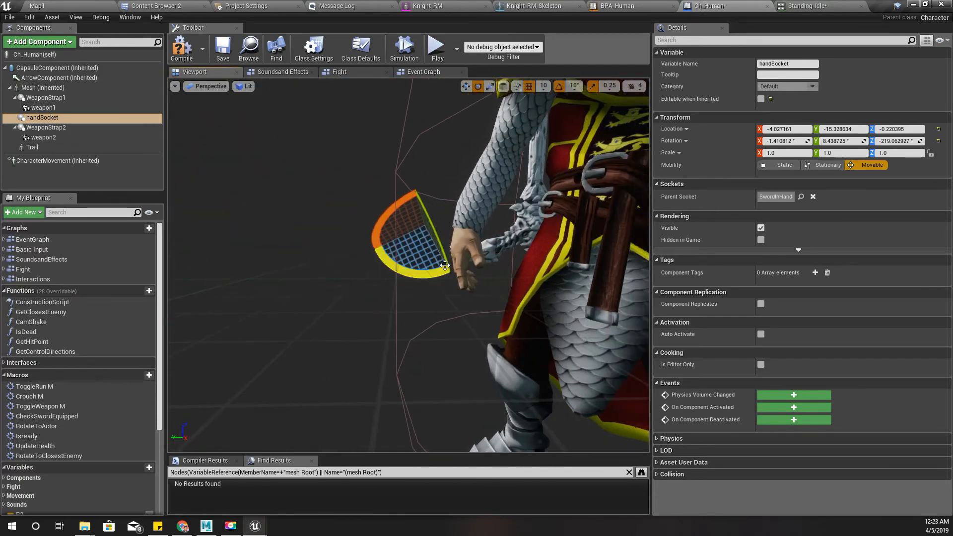
key(w)
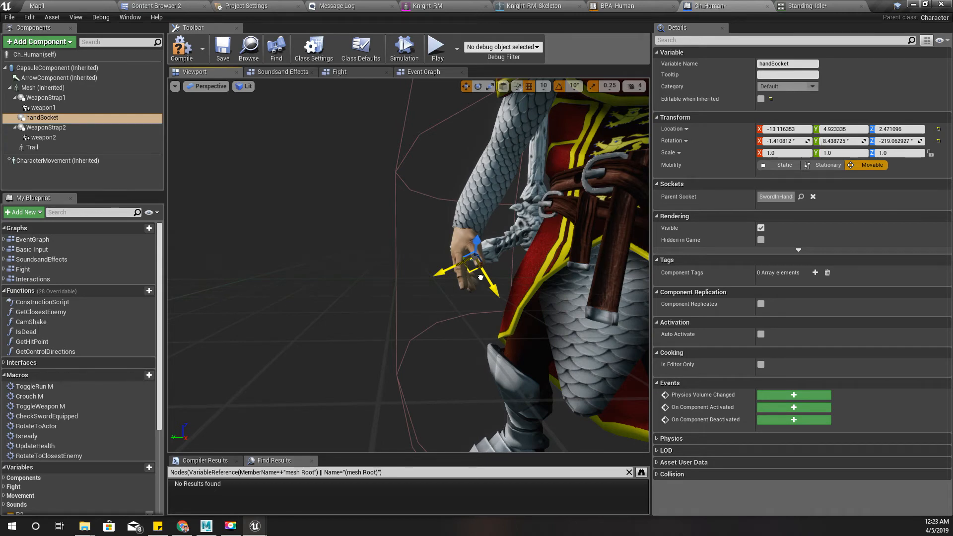
right_drag(481, 278, 417, 283)
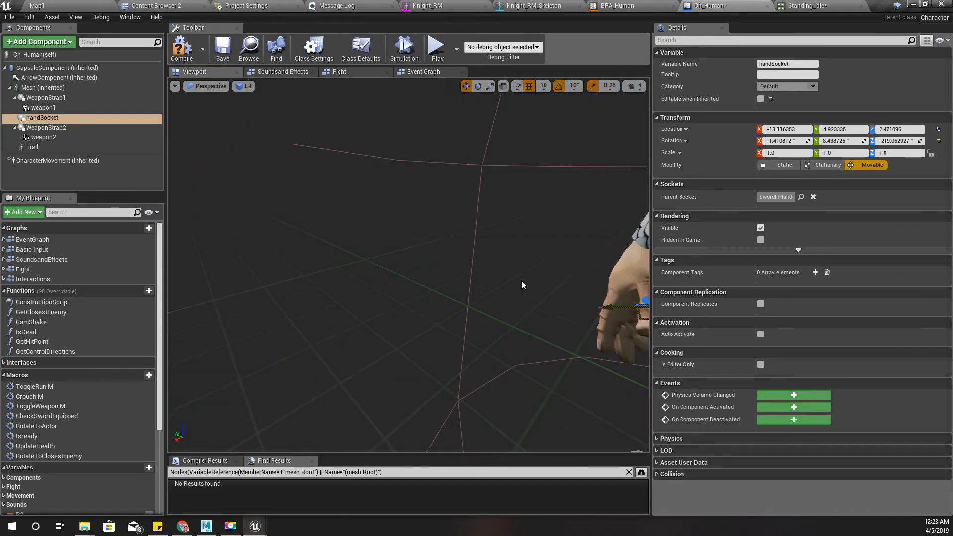
right_drag(522, 285, 547, 271)
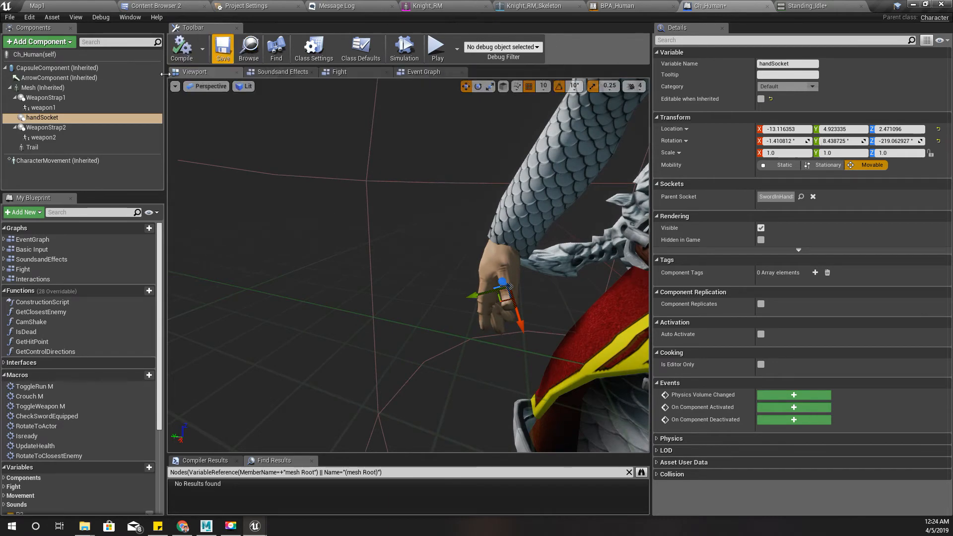
Step: Open the Ch_Player blueprint from the Human folder and examine how the weapons sit on the character's back in its viewport
click(249, 48)
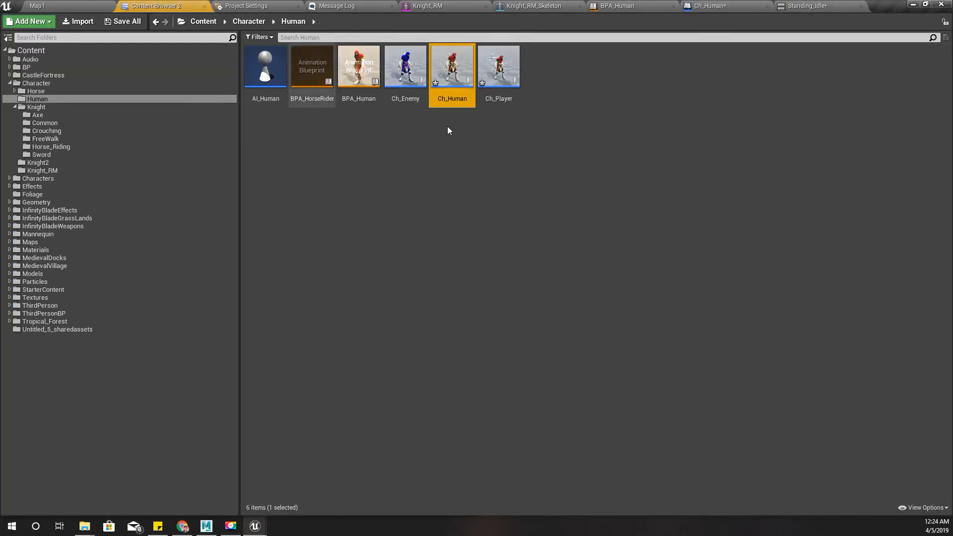
double_click(499, 74)
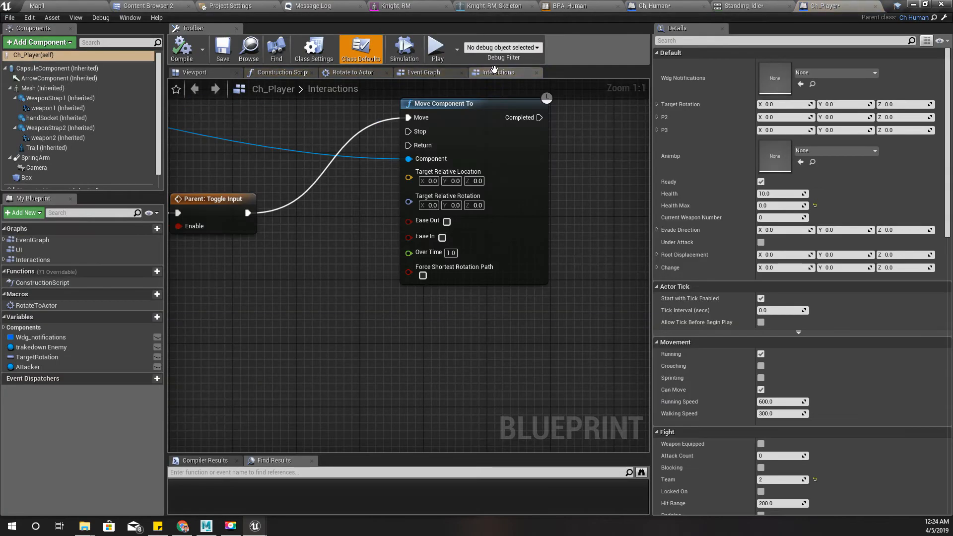
click(77, 5)
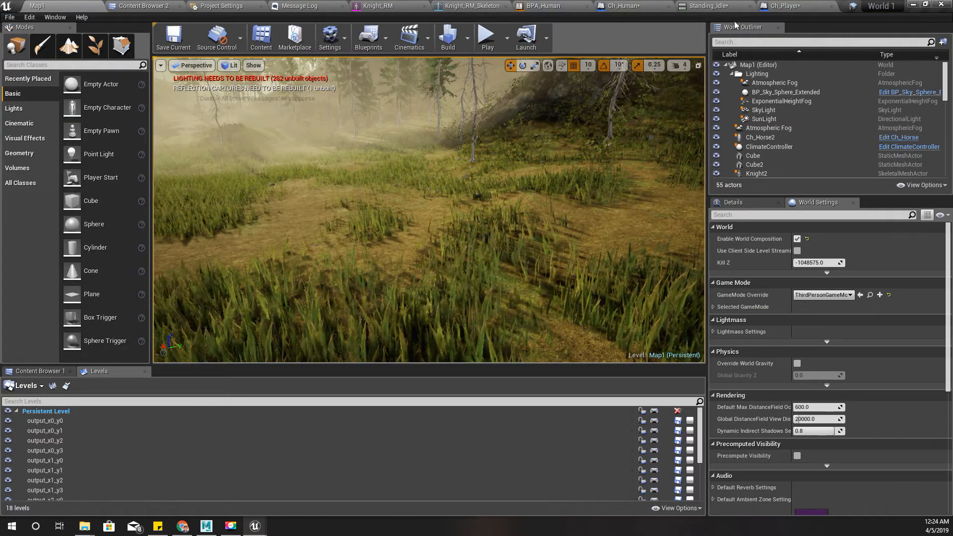
click(790, 5)
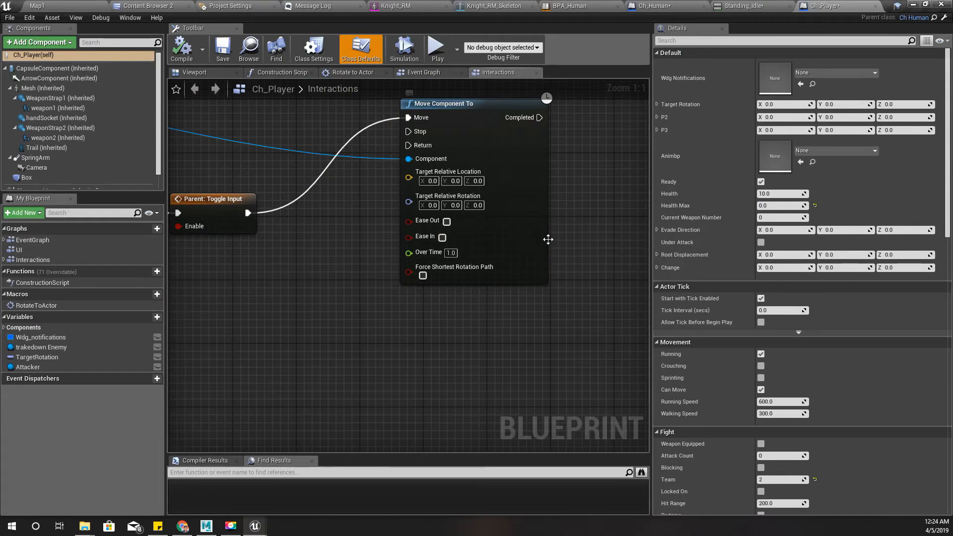
click(195, 72)
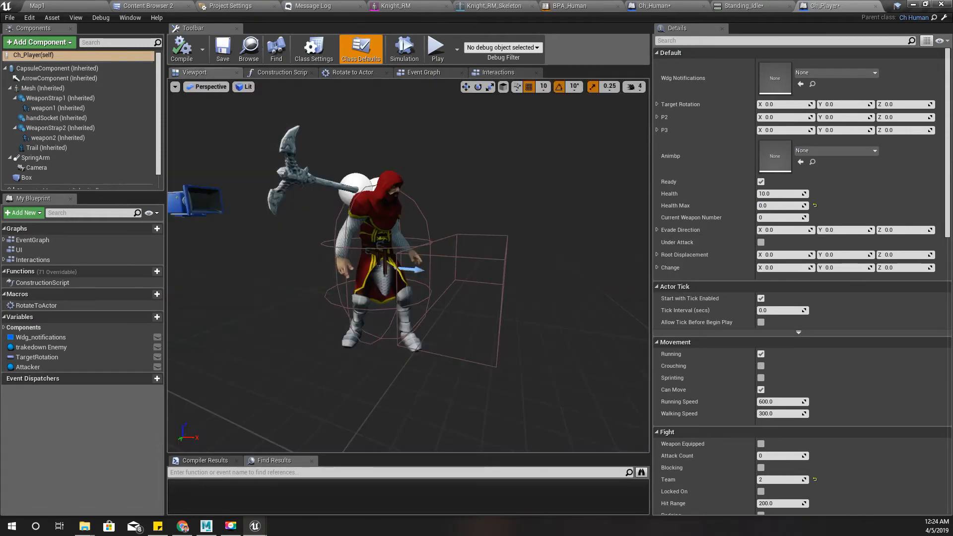
right_drag(331, 224, 318, 224)
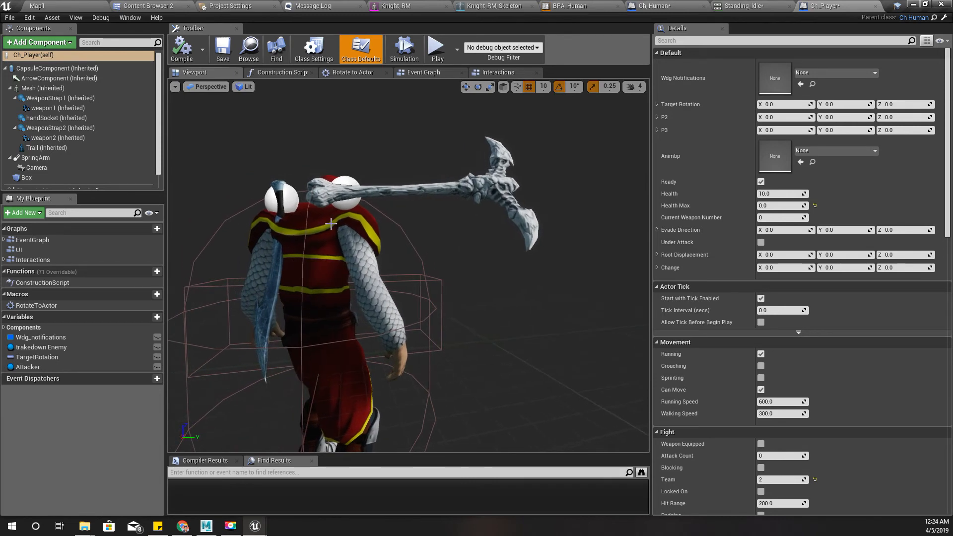
Step: In the Ch_Human blueprint, toggle Editable when Inherited for handSocket, WeaponStrap2 and WeaponStrap1
click(655, 6)
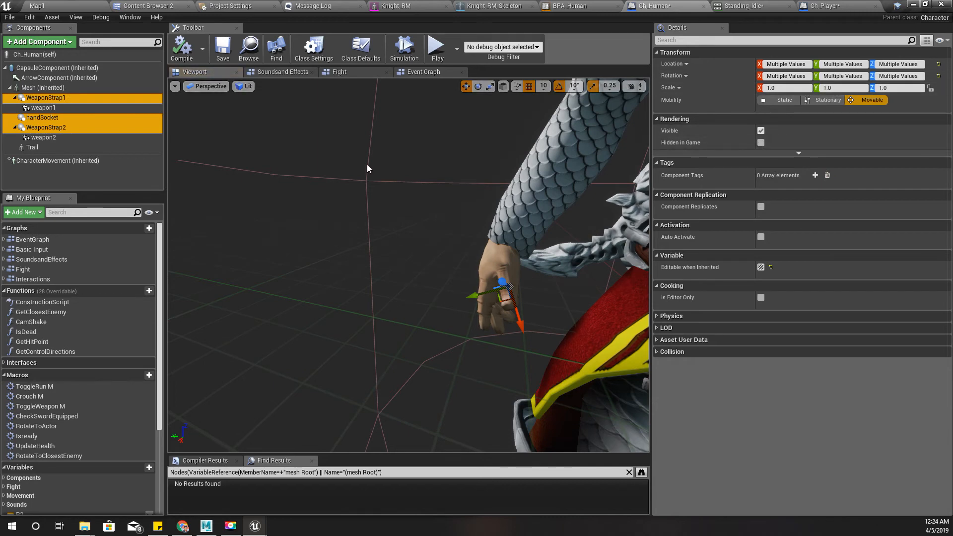
click(100, 118)
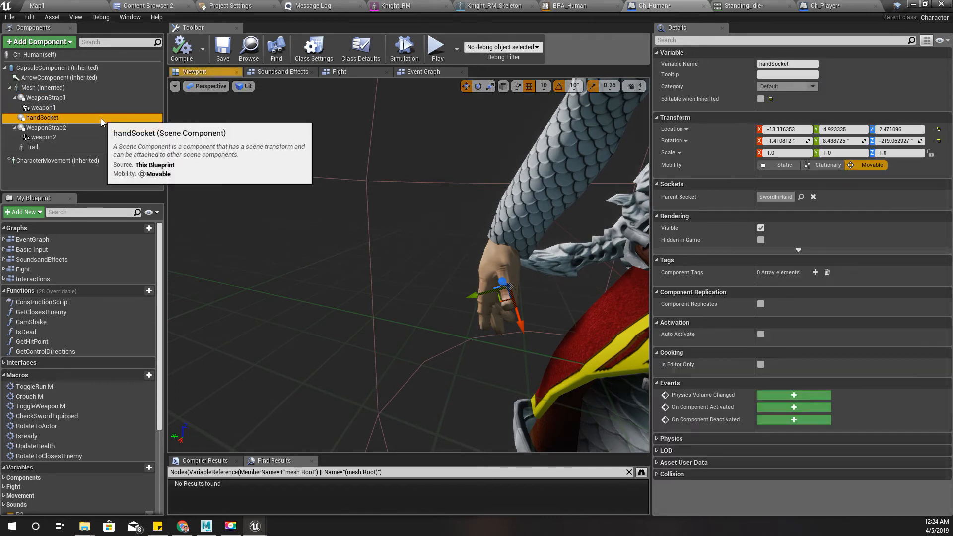
click(761, 99)
click(67, 128)
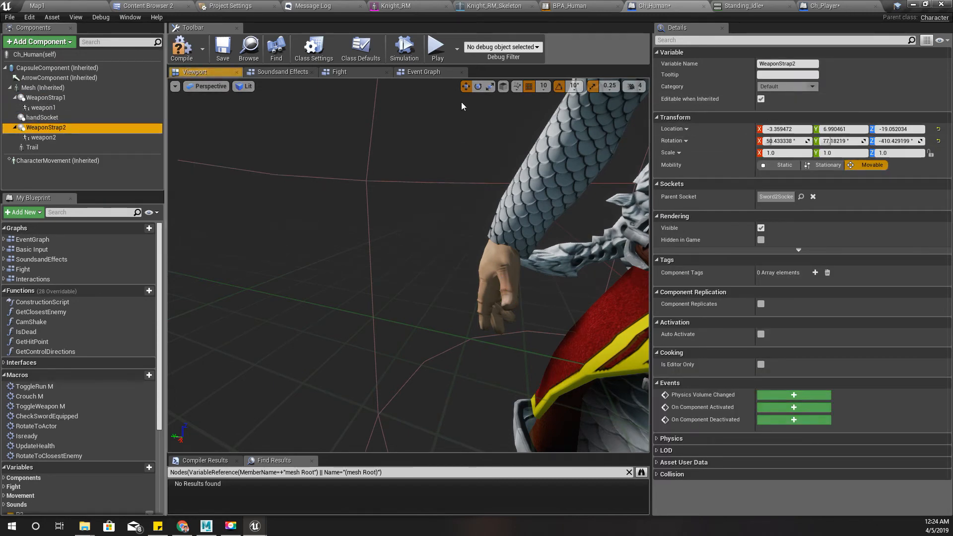
click(762, 100)
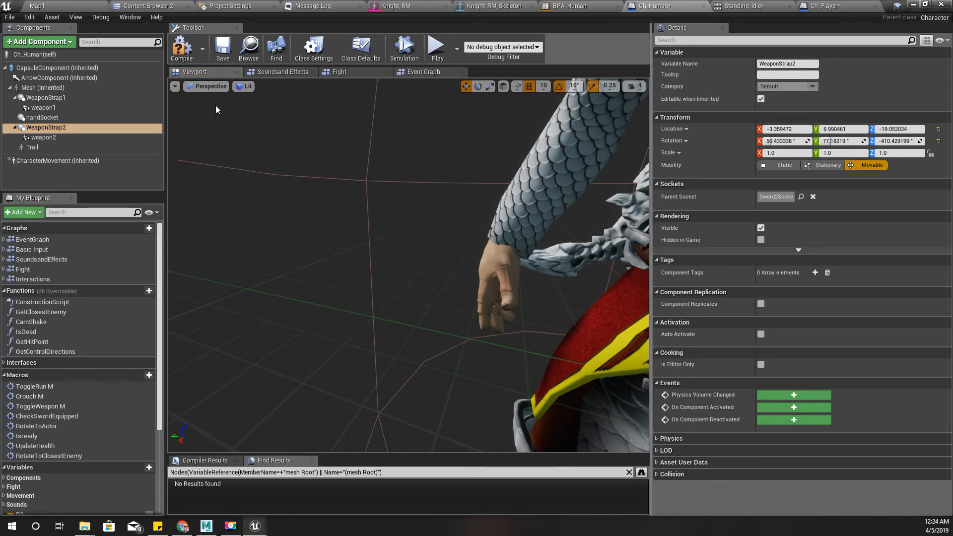
click(101, 101)
click(762, 99)
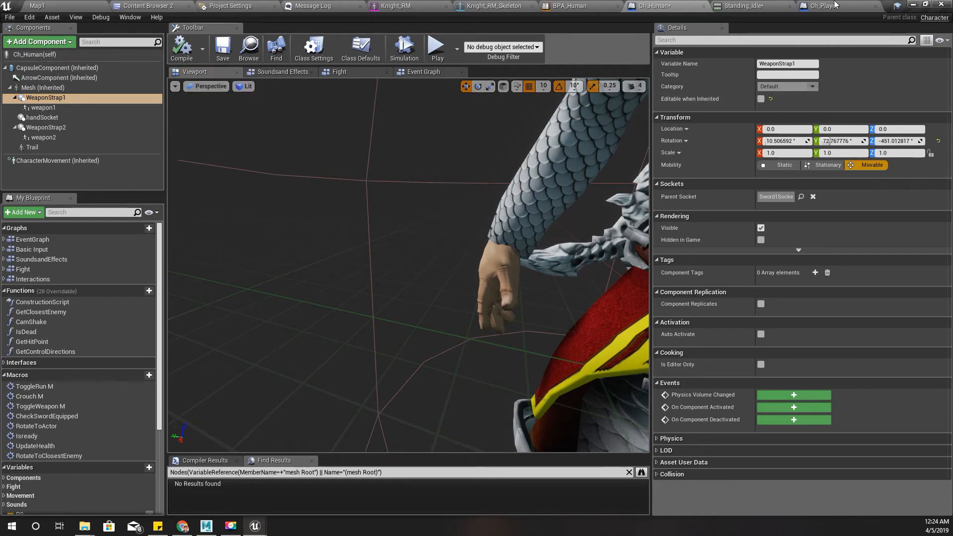
Step: Check the weapons and the inherited handSocket placement on the character in the Ch_Player blueprint
click(853, 5)
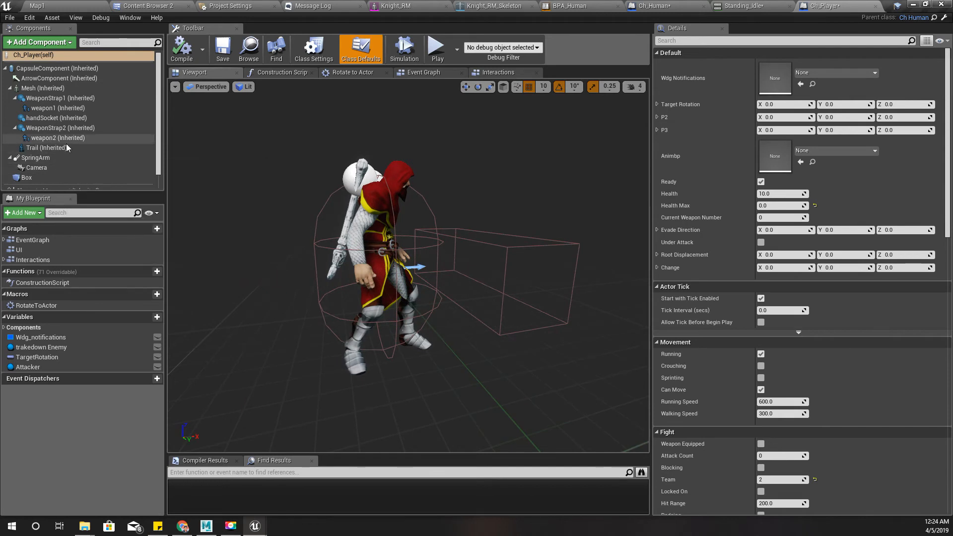
scroll(68, 144, down, 2)
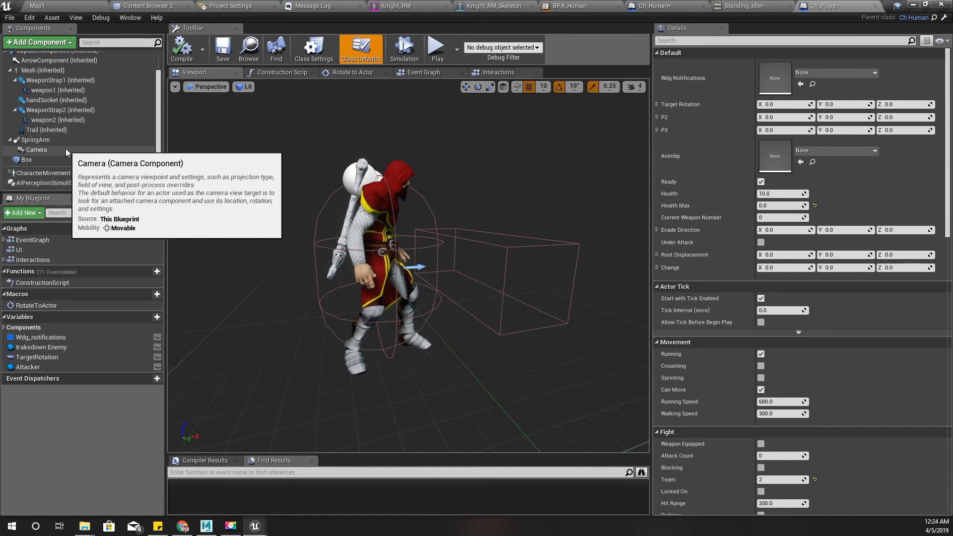
scroll(66, 148, up, 2)
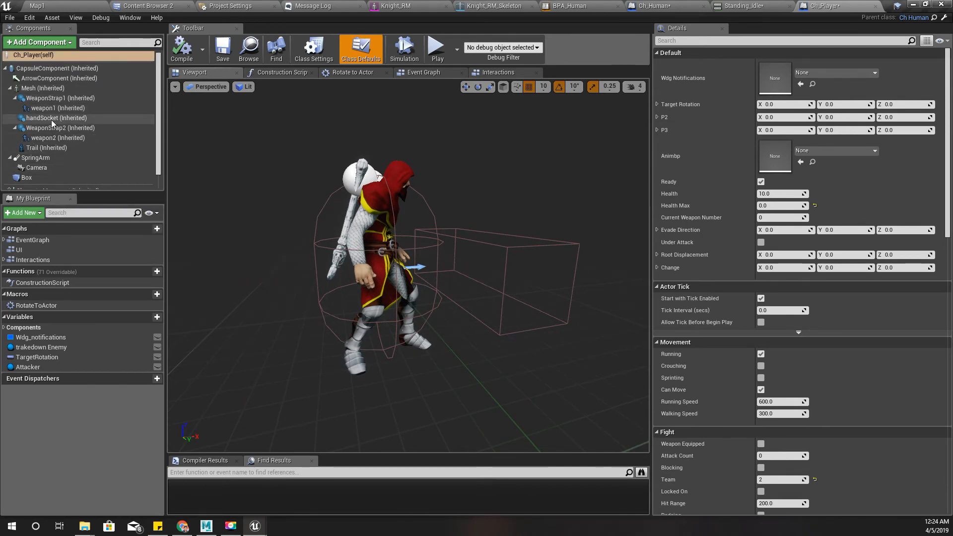
click(51, 119)
mouse_move(411, 282)
right_down()
mouse_move(377, 281)
mouse_move(411, 282)
right_up()
key(w)
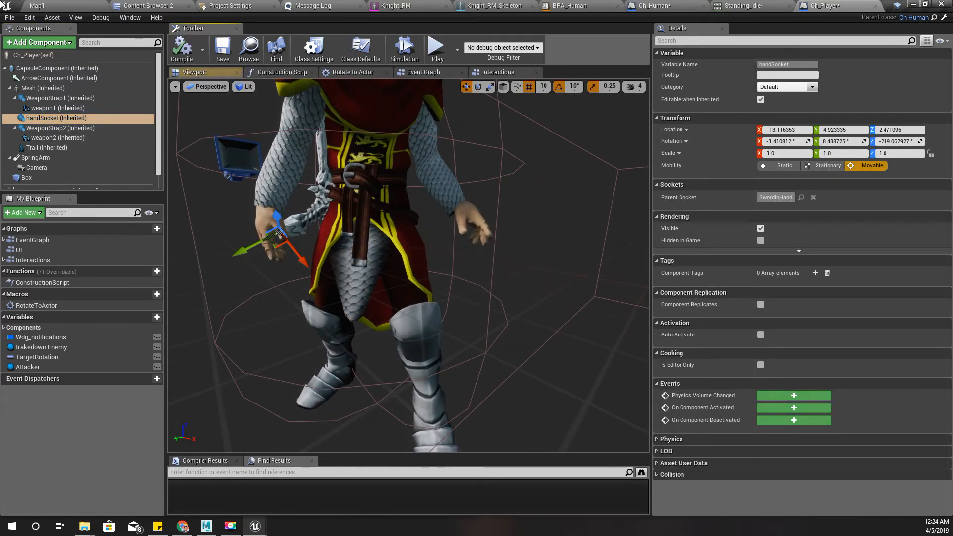
Step: Play-test Map1 in full screen, equipping the sword and the axe while walking to check how each sits in the hand
click(47, 4)
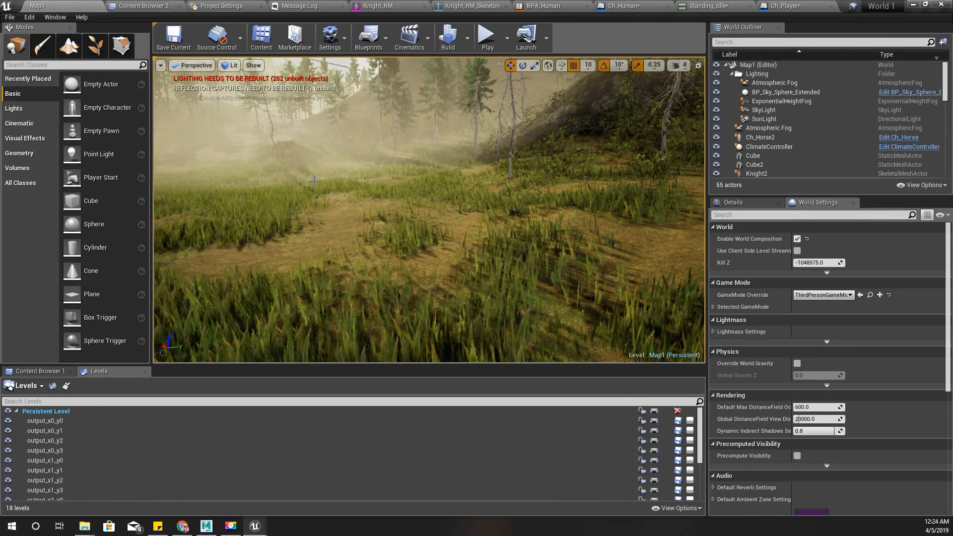
key(F11)
key(alt+p)
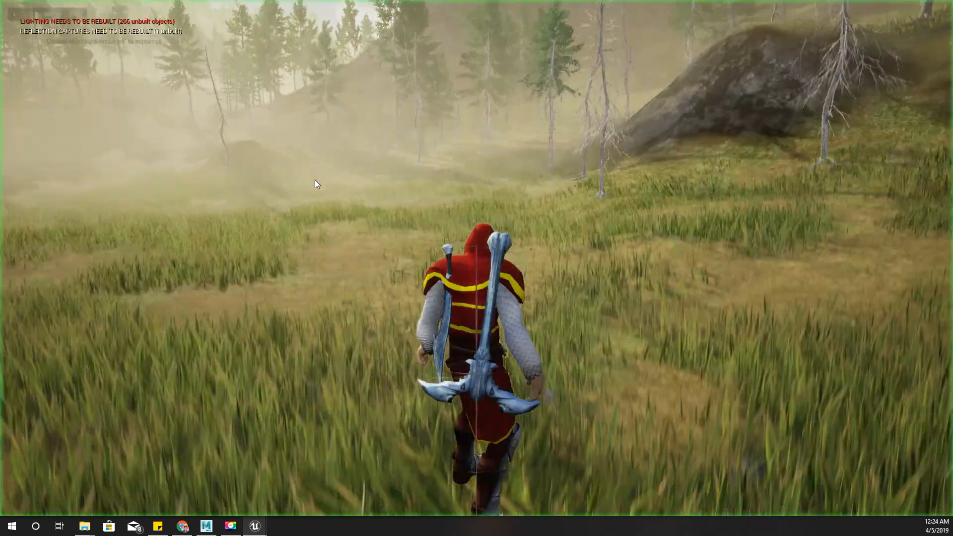
click(315, 182)
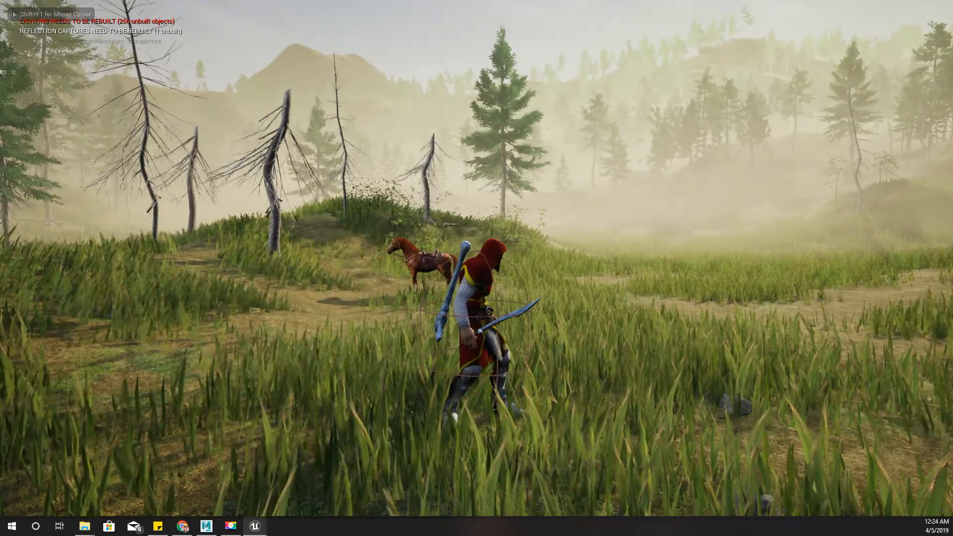
scroll(477, 269, up, 3)
key(w)
scroll(477, 268, down, 2)
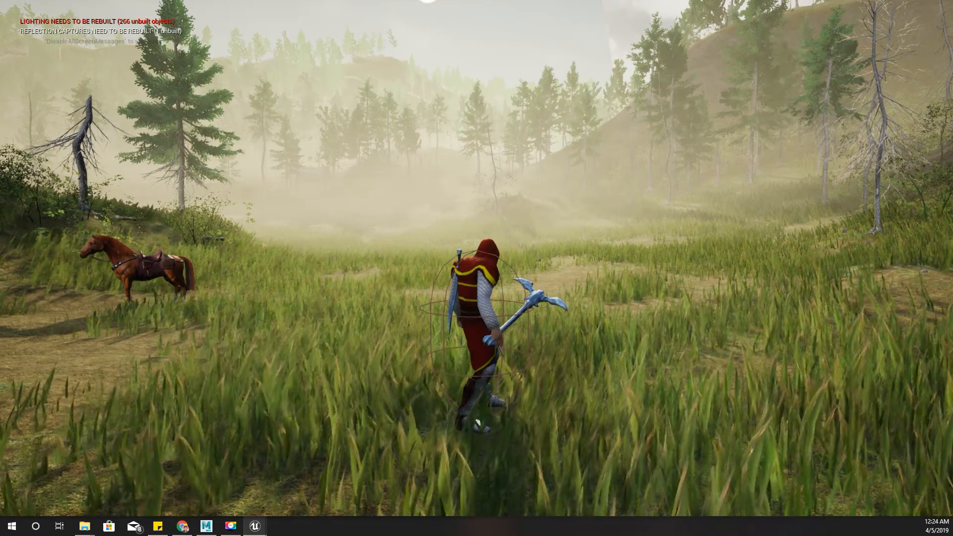
key(w)
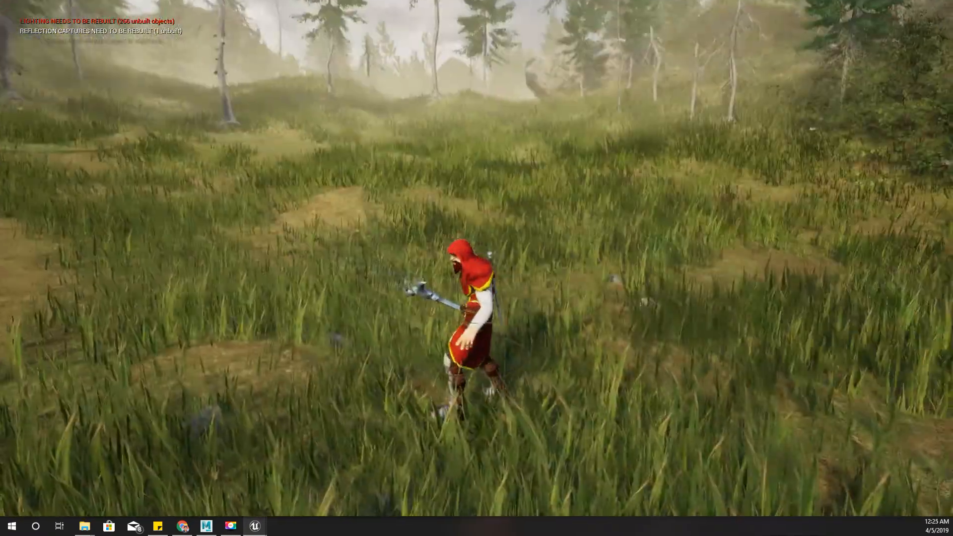
key(Escape)
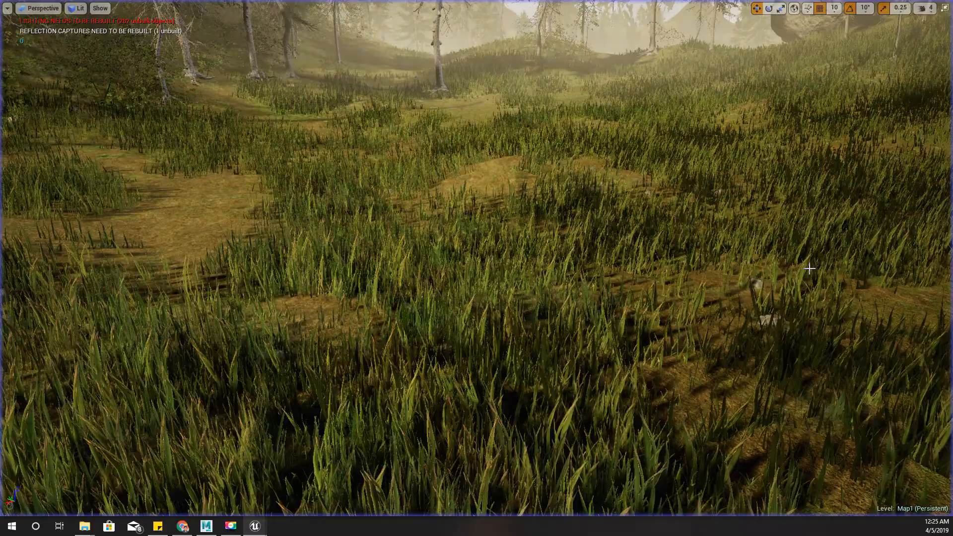
right_drag(169, 383, 168, 287)
key(F11)
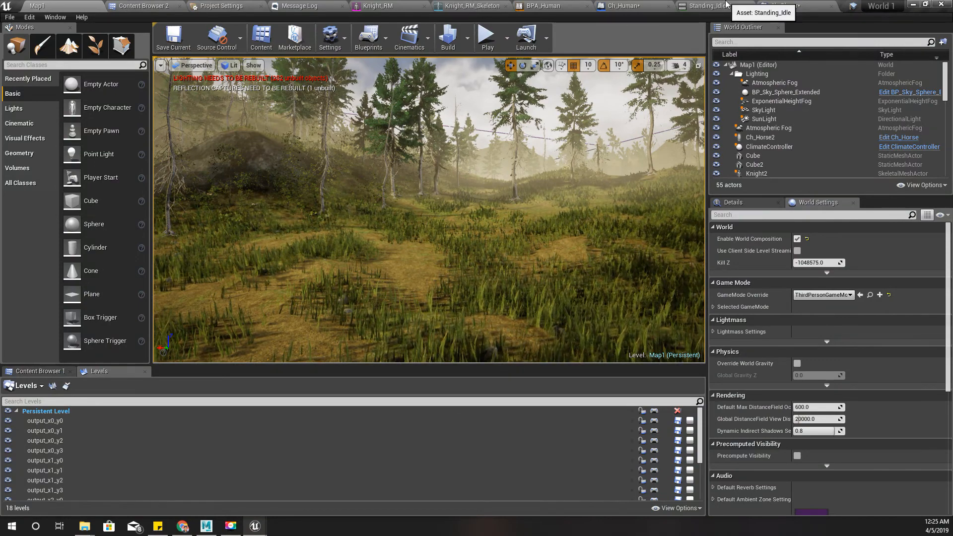
Step: Create an AnimMontage named Knight_RM_Anim_Montage from the Knight_RM_Anim sequence in the Knight_RM folder and open it
click(137, 5)
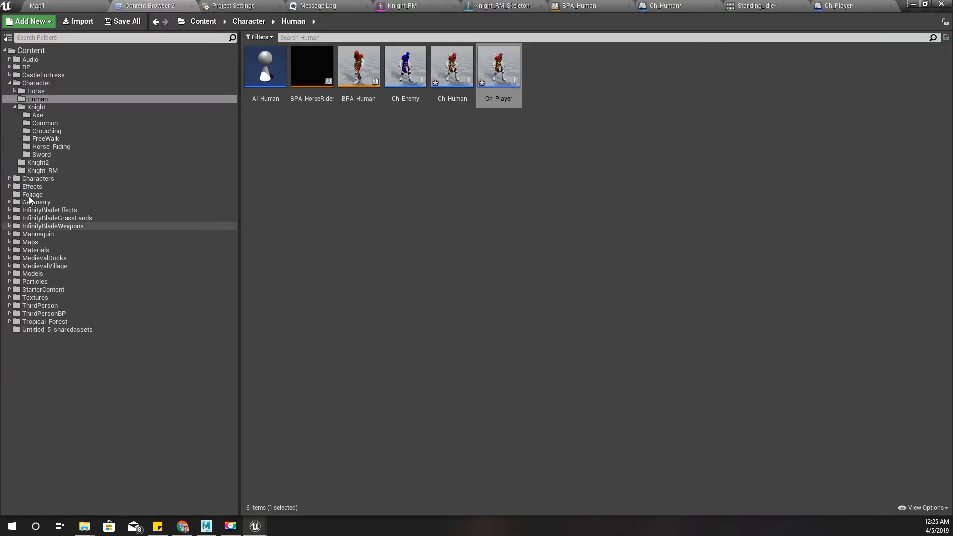
click(58, 170)
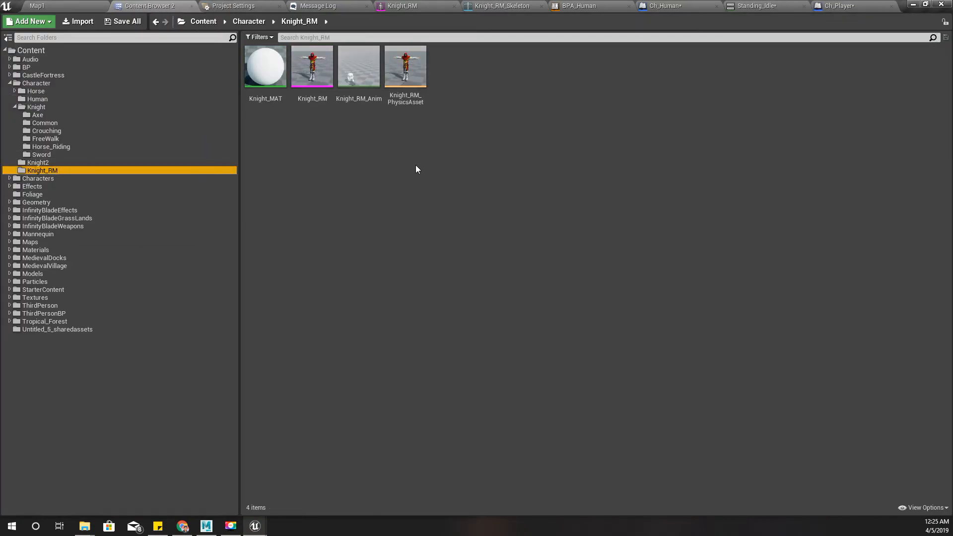
click(355, 68)
right_click(355, 68)
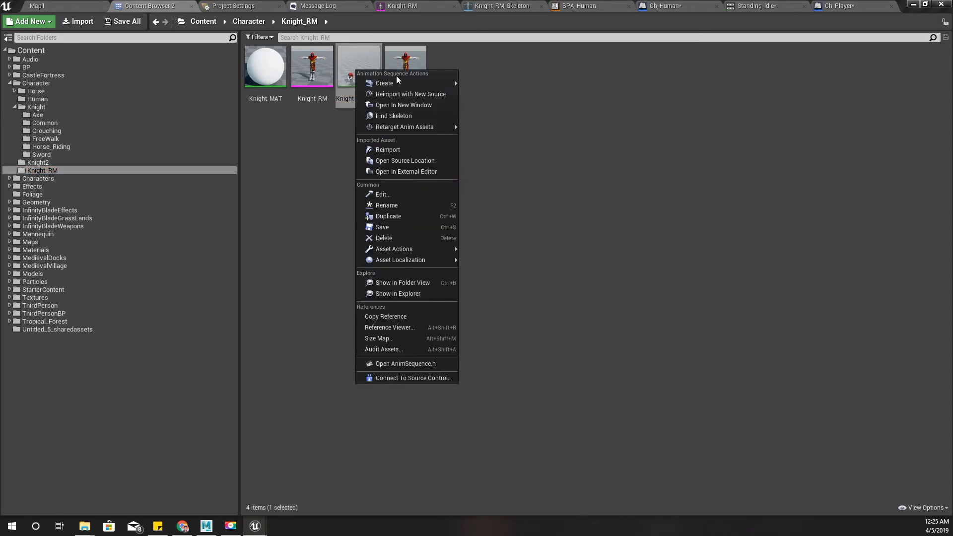
mouse_move(397, 83)
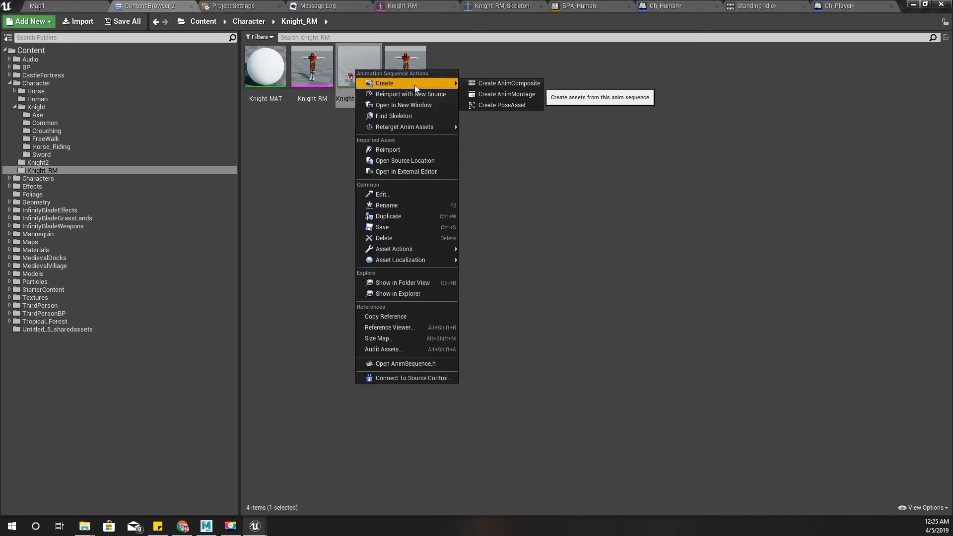
click(526, 93)
key(Return)
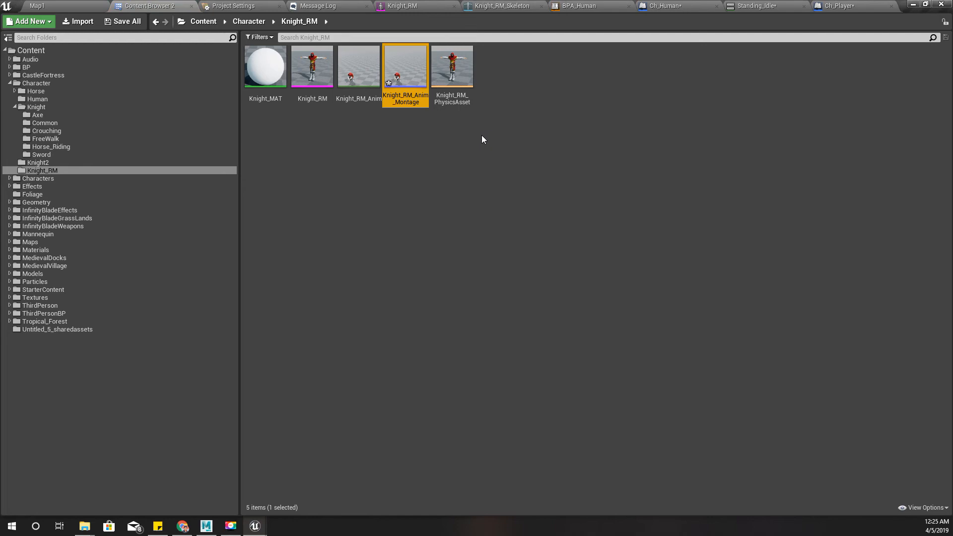
double_click(395, 70)
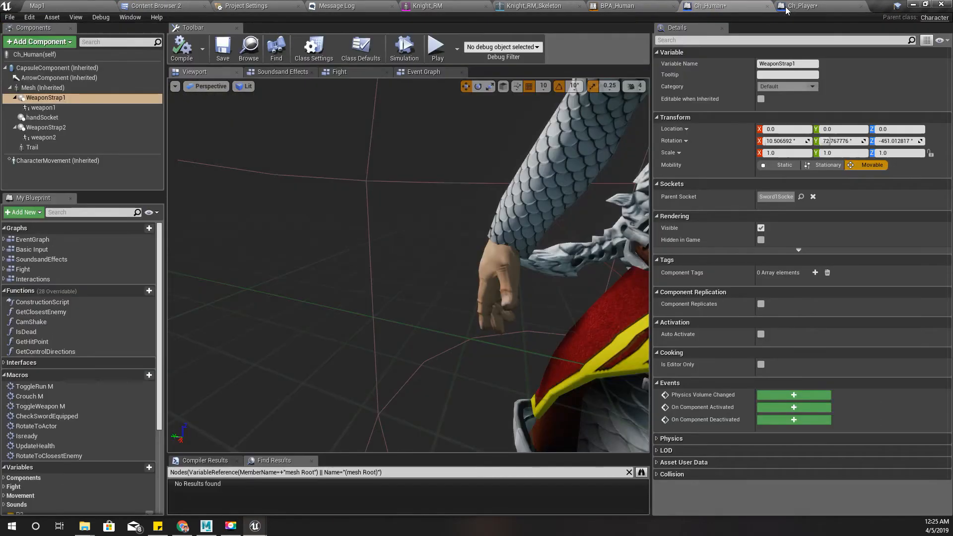
Step: Return to the content browser and open the Weapons folder inside BP
click(790, 6)
click(149, 6)
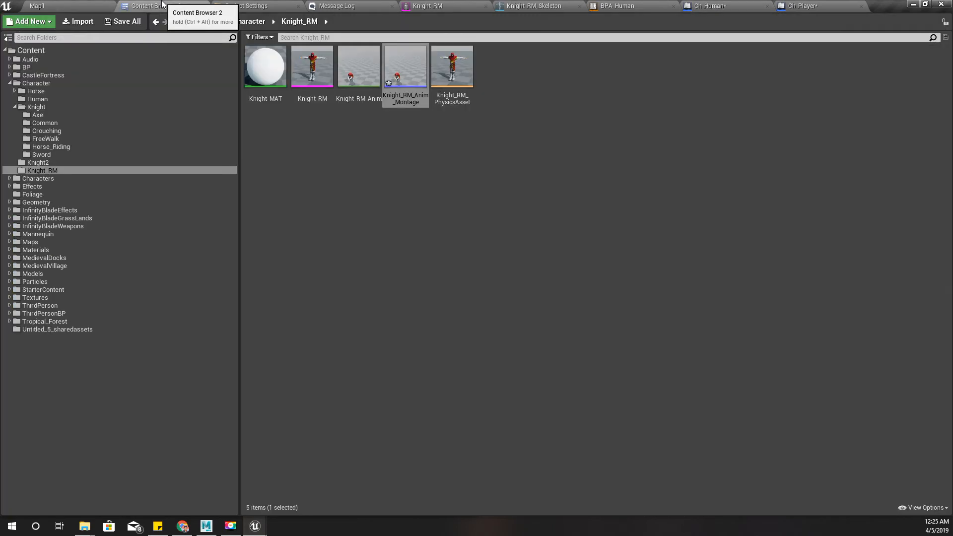
click(37, 66)
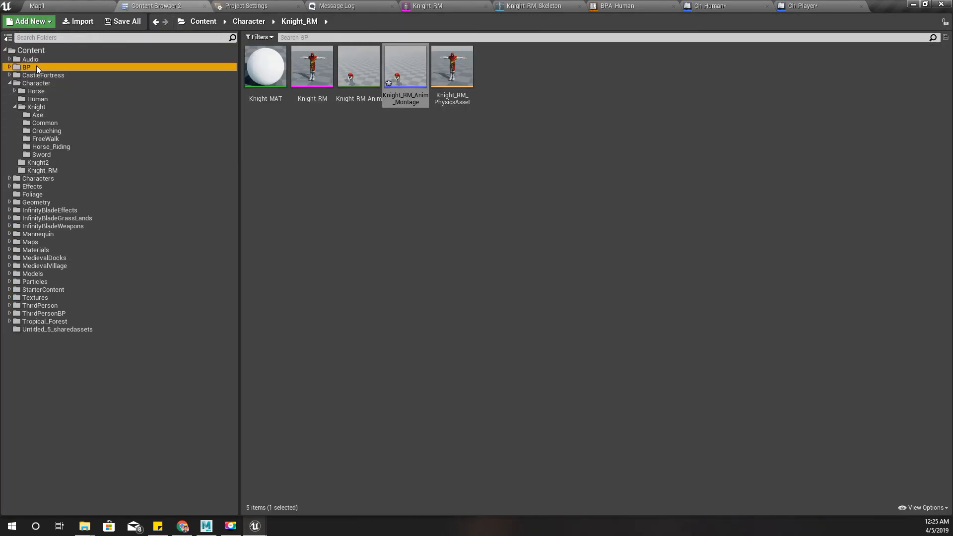
double_click(458, 100)
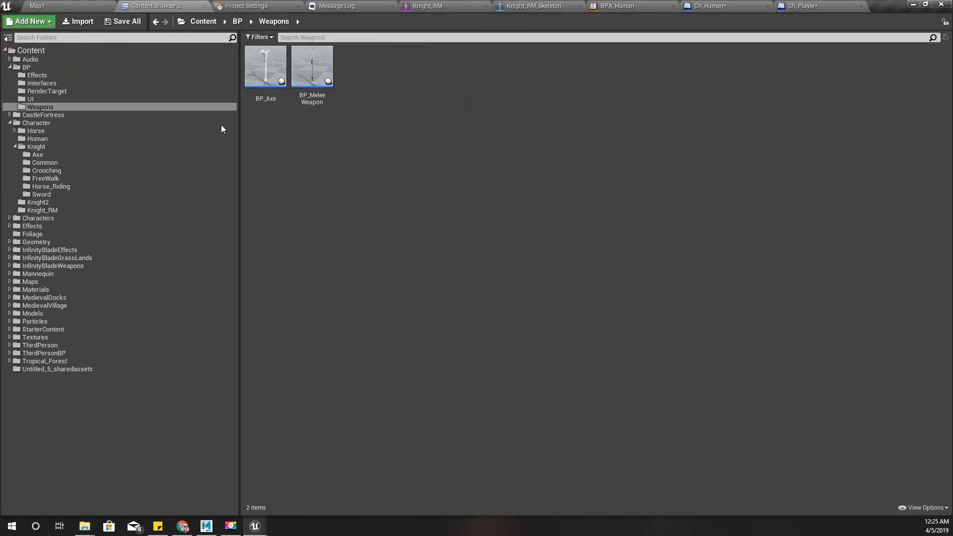
Step: In the BP_MeleeWeapon blueprint, replace element 0 of the regular attacks array with Knight_RM_Anim_Montage from the Knight_RM folder
double_click(320, 63)
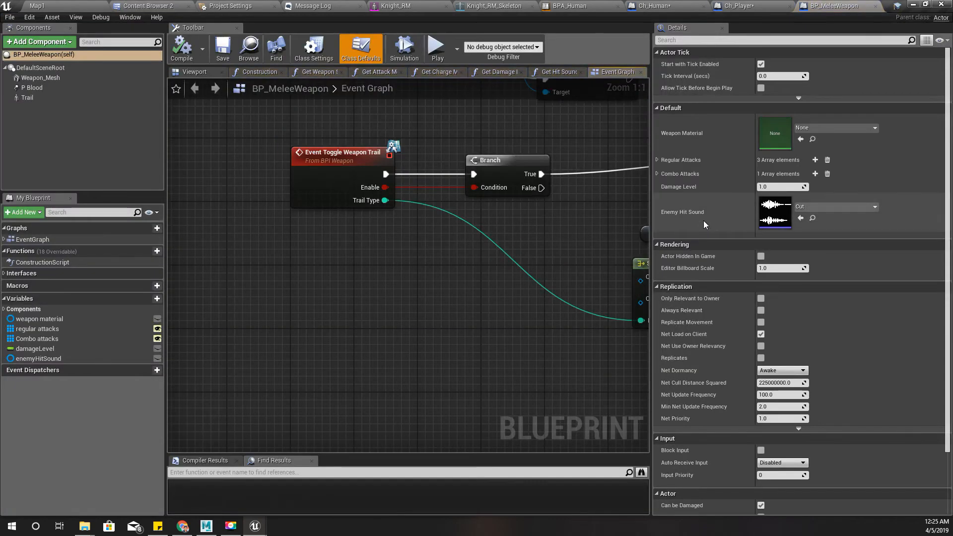
click(97, 329)
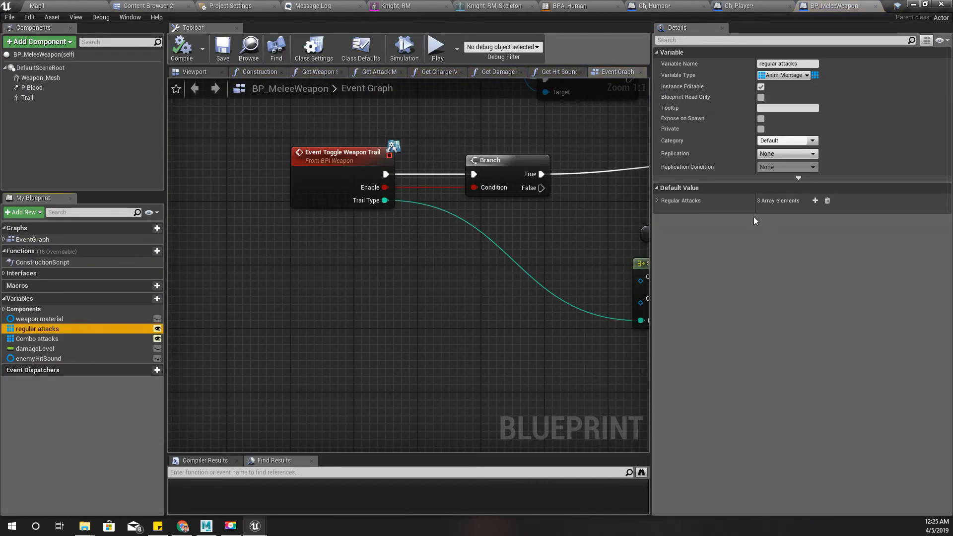
click(657, 200)
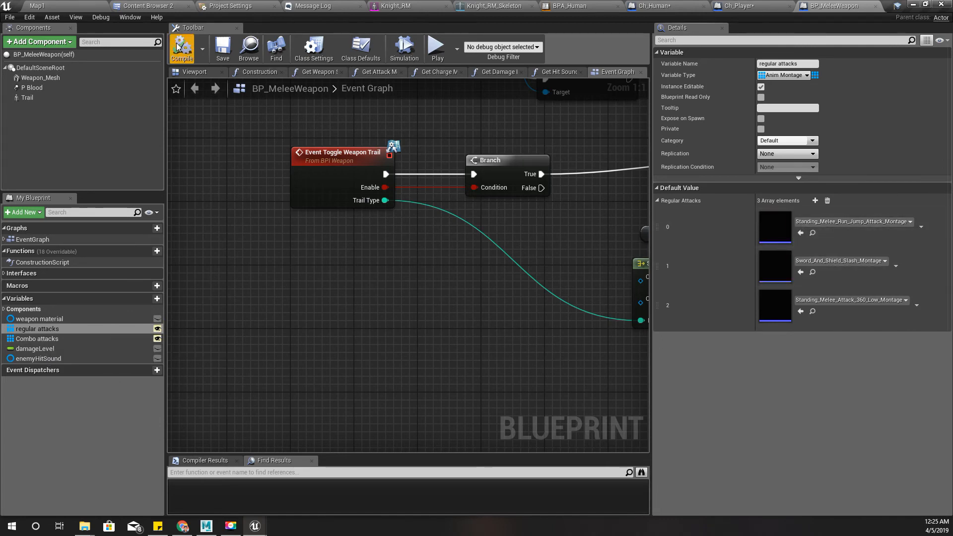
click(139, 6)
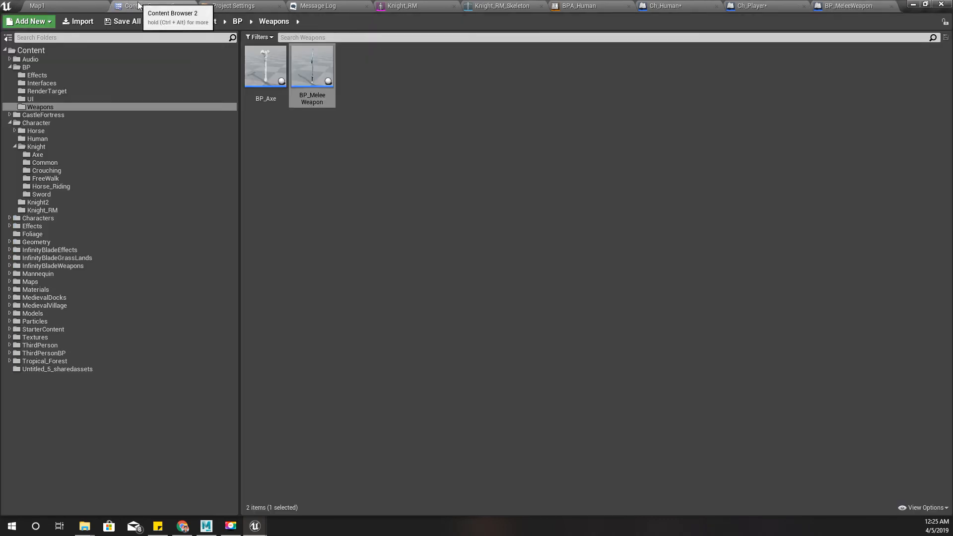
click(53, 210)
drag(403, 71, 779, 227)
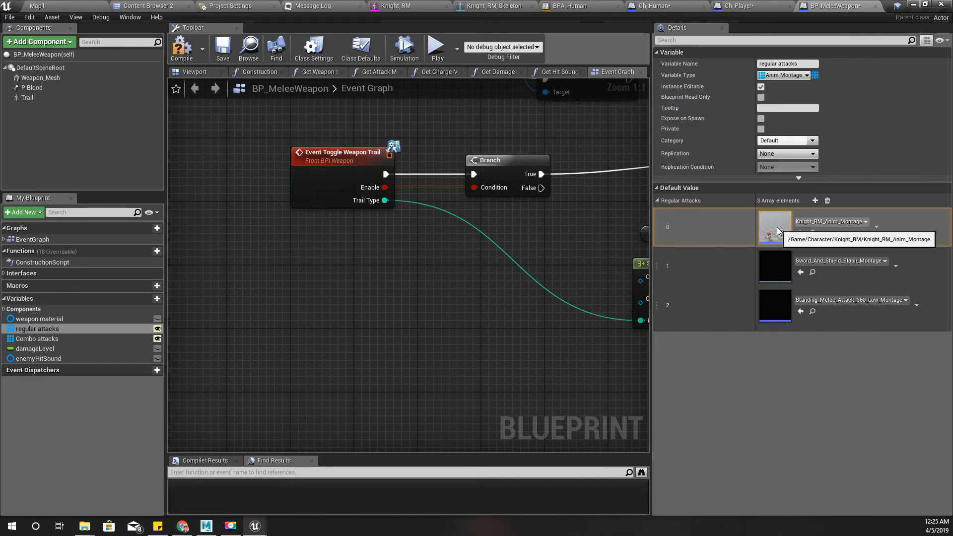
Step: Play-test Map1 in full screen, moving the knight with the sword to try the new attack montage, and return to the editor
click(63, 6)
key(F11)
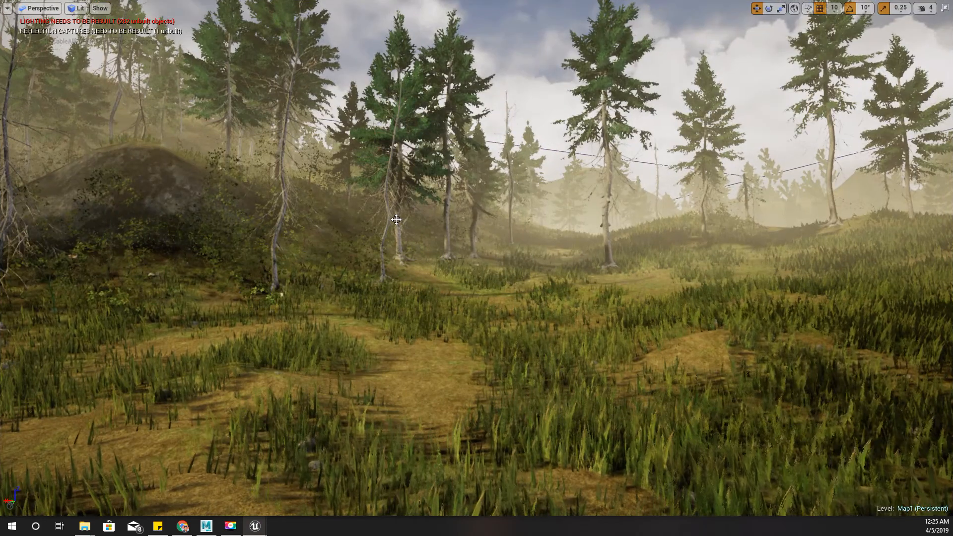
key(alt+p)
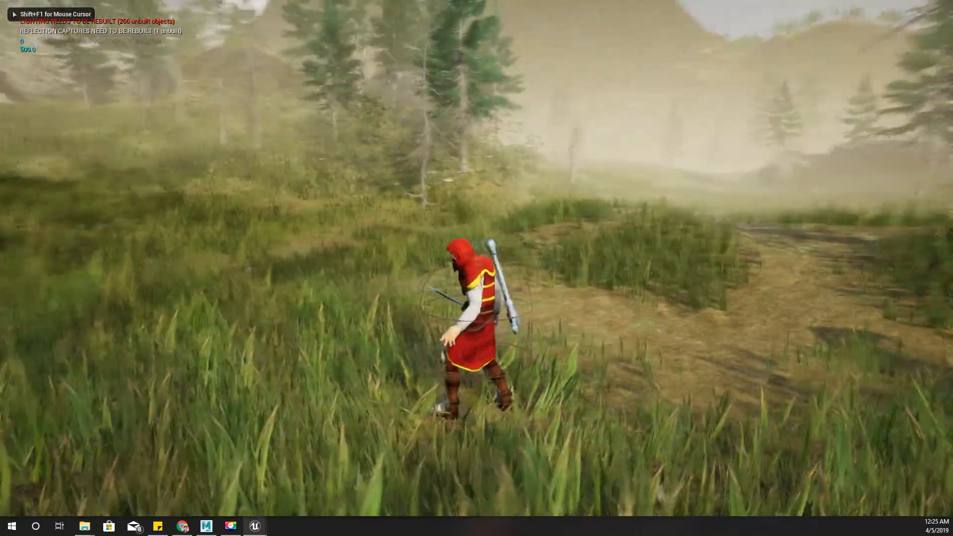
key(e)
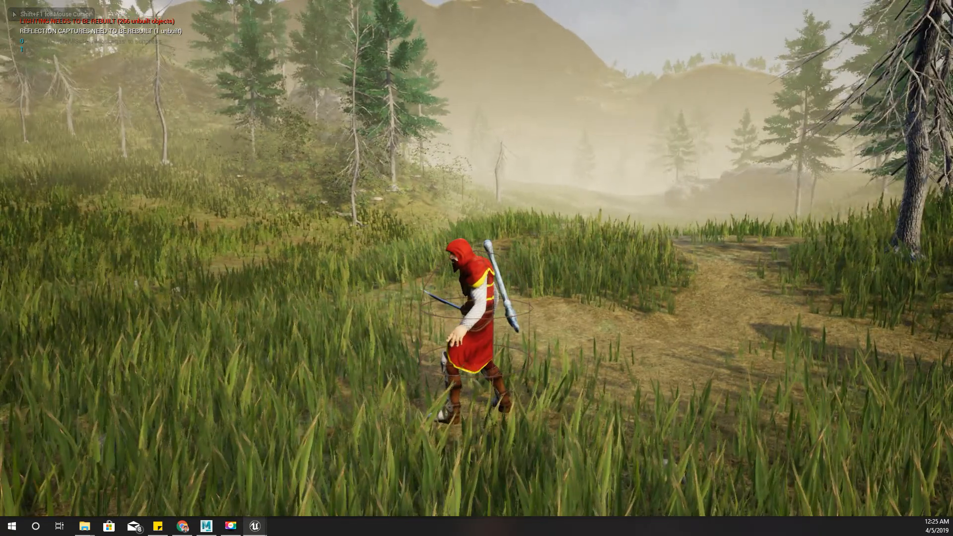
key(w)
key(e)
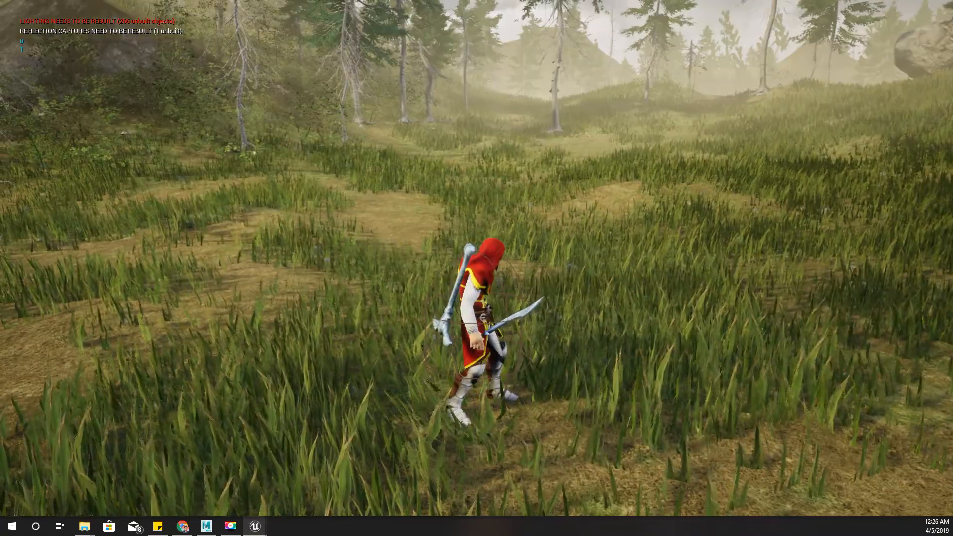
key(Escape)
right_drag(190, 436, 202, 434)
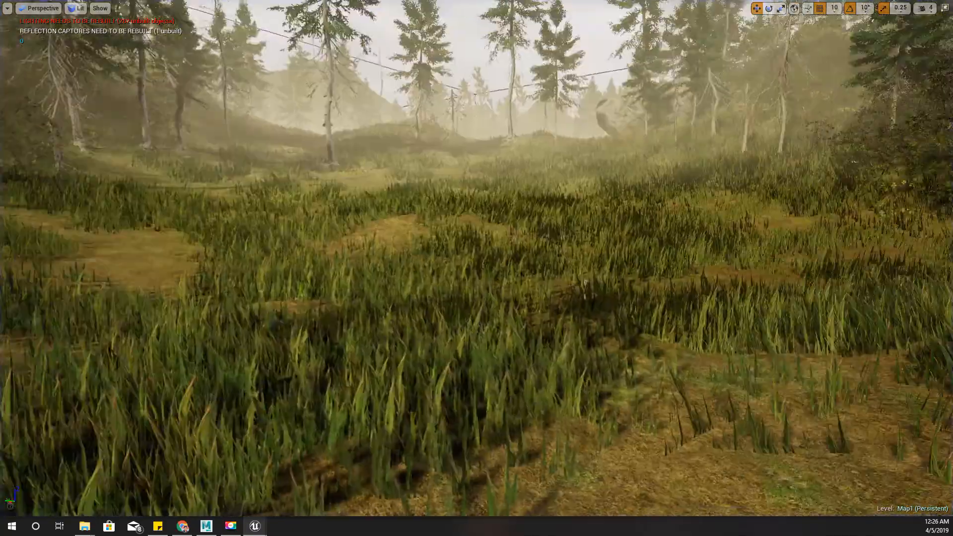
key(F11)
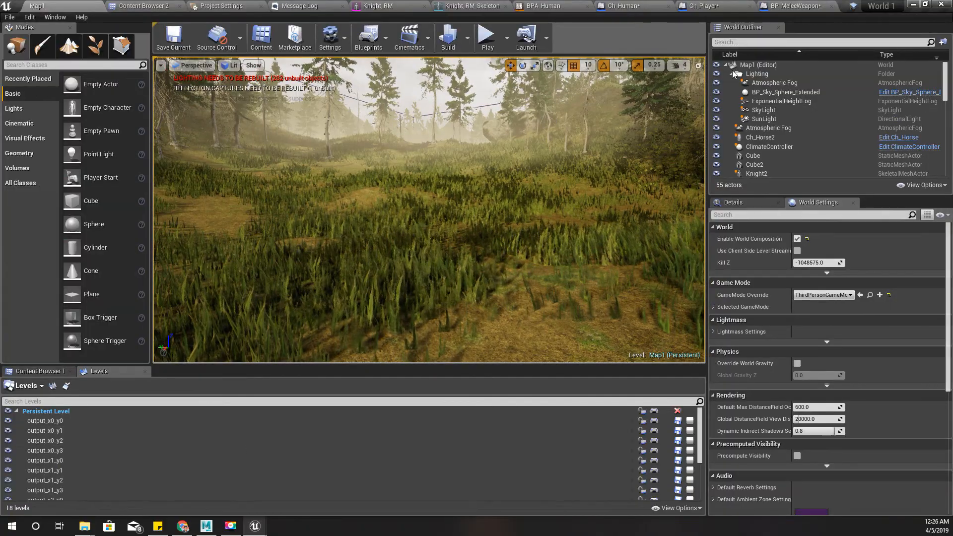
Step: Turn off Pause Anims on the inherited Mesh in the Ch_Human blueprint and compile it
click(795, 6)
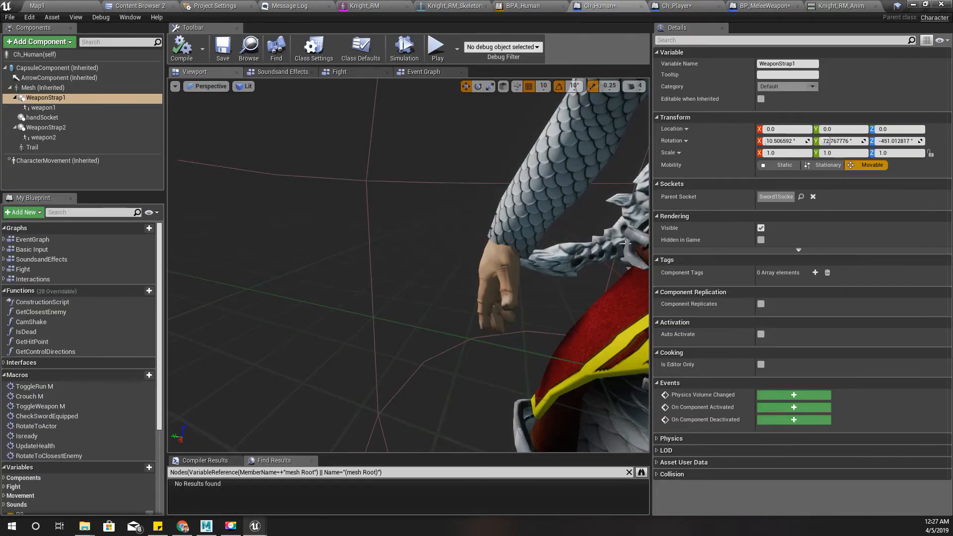
click(43, 88)
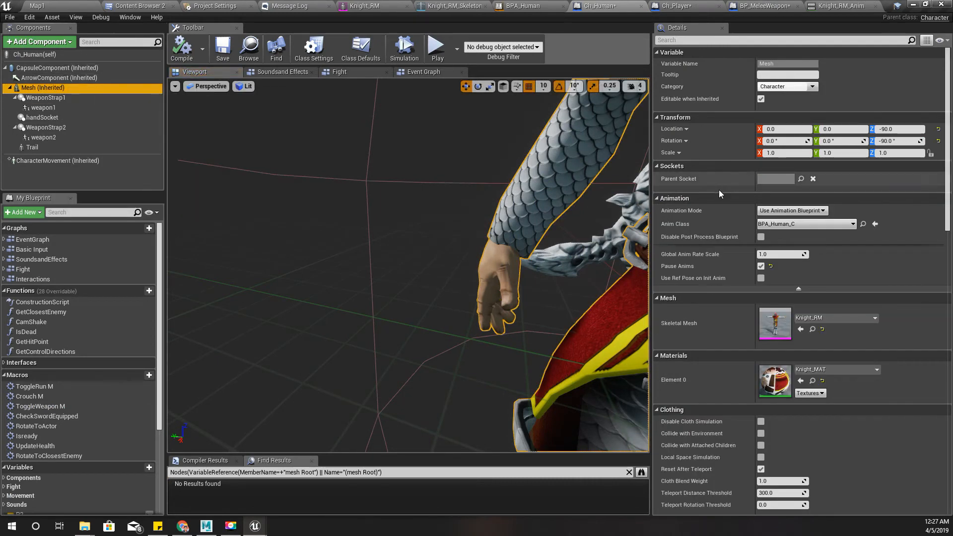
click(760, 266)
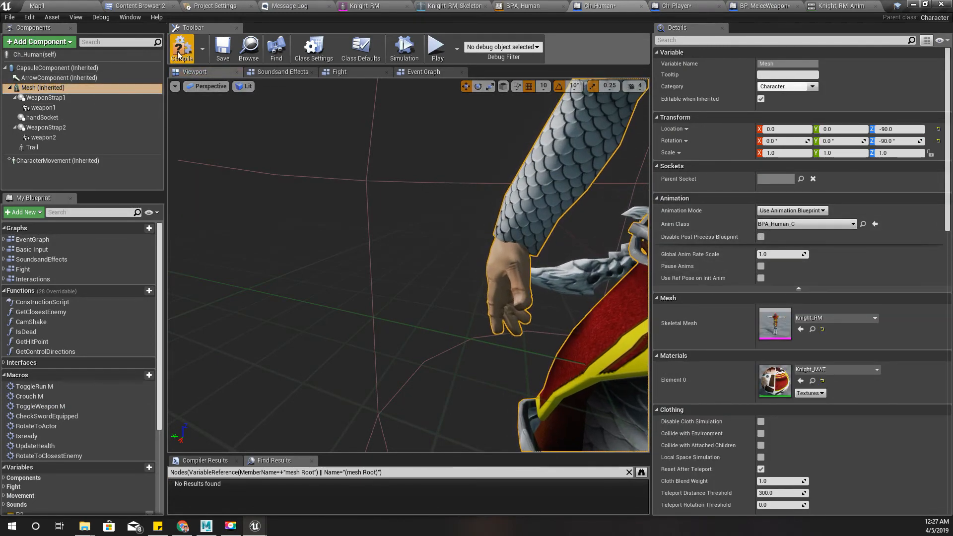
Step: Play-test Map1 in full screen with animations unpaused, triggering the attack to check how the knight moves relative to its capsule
click(73, 9)
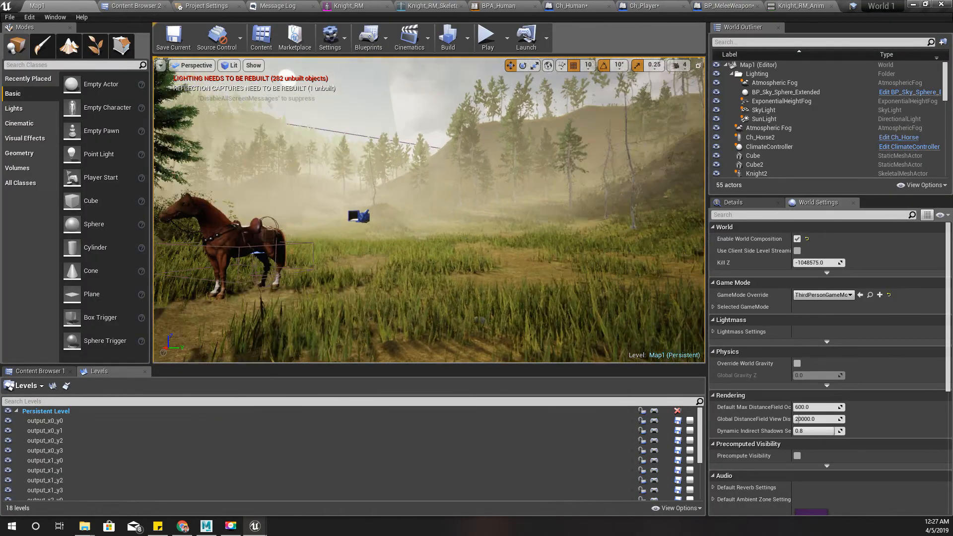
key(F11)
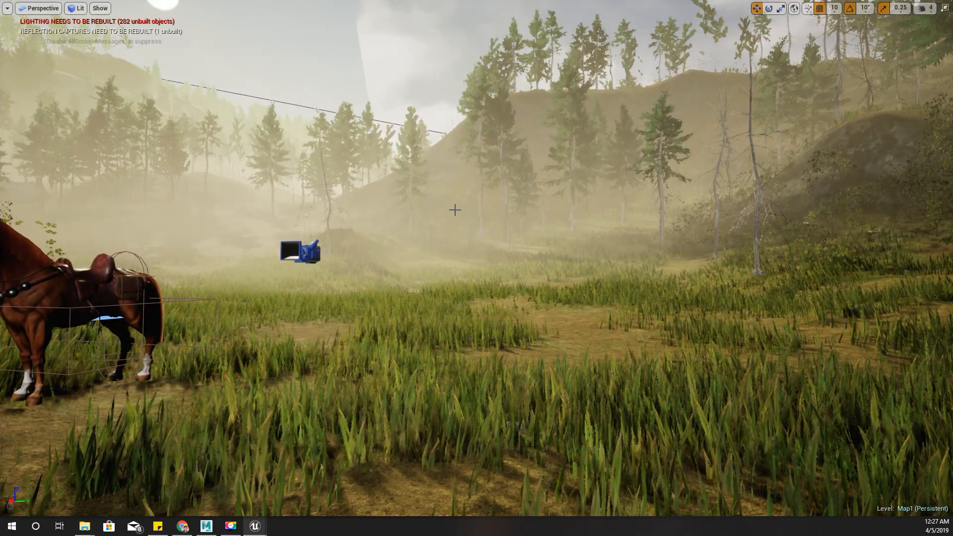
key(alt+p)
click(455, 210)
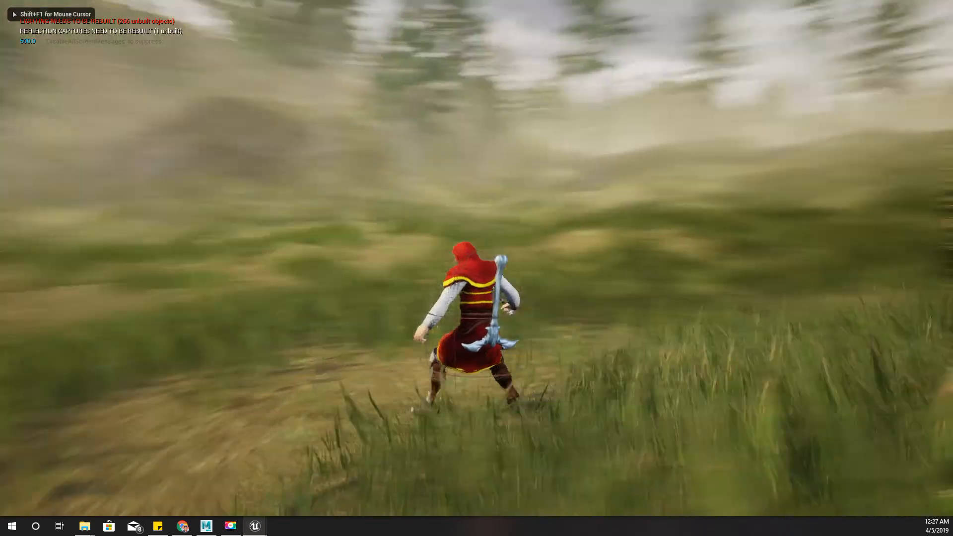
key(space)
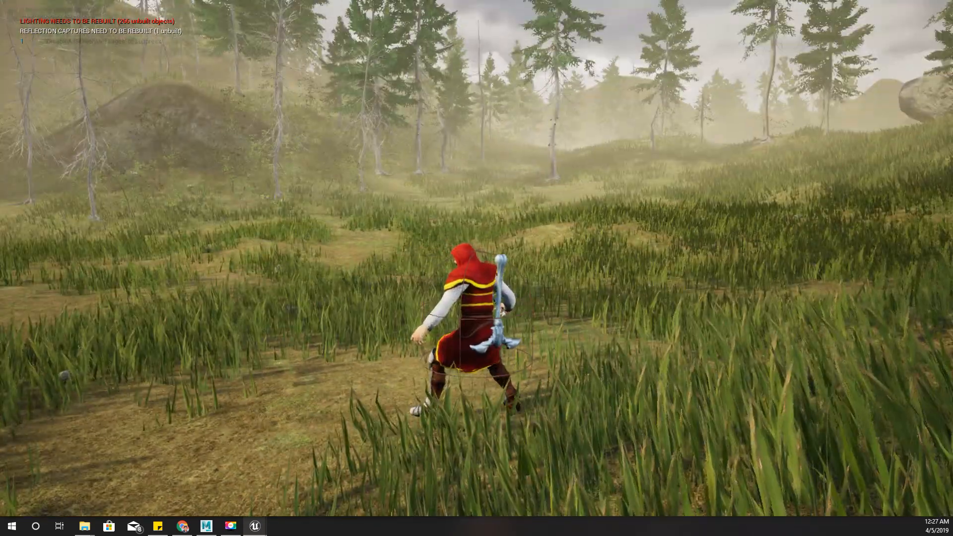
key(space)
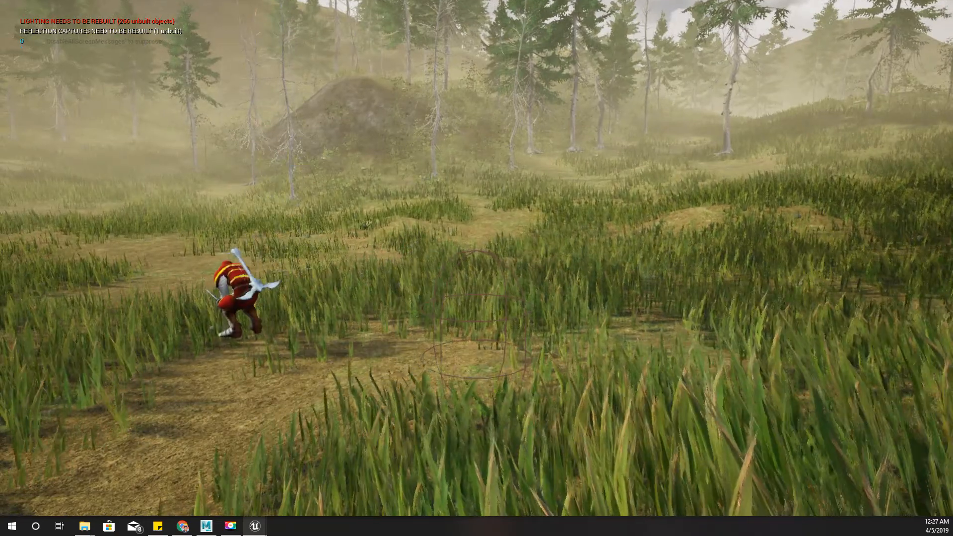
key(Escape)
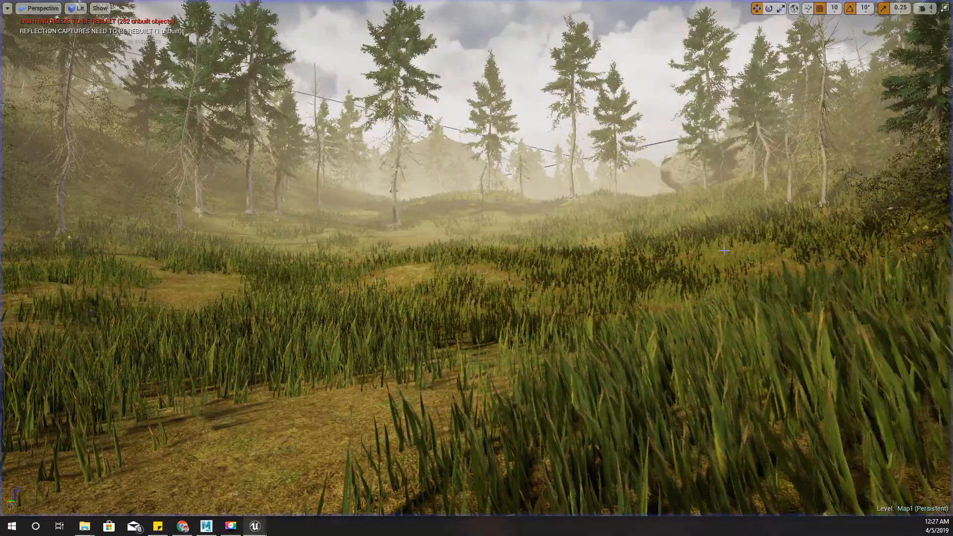
key(F11)
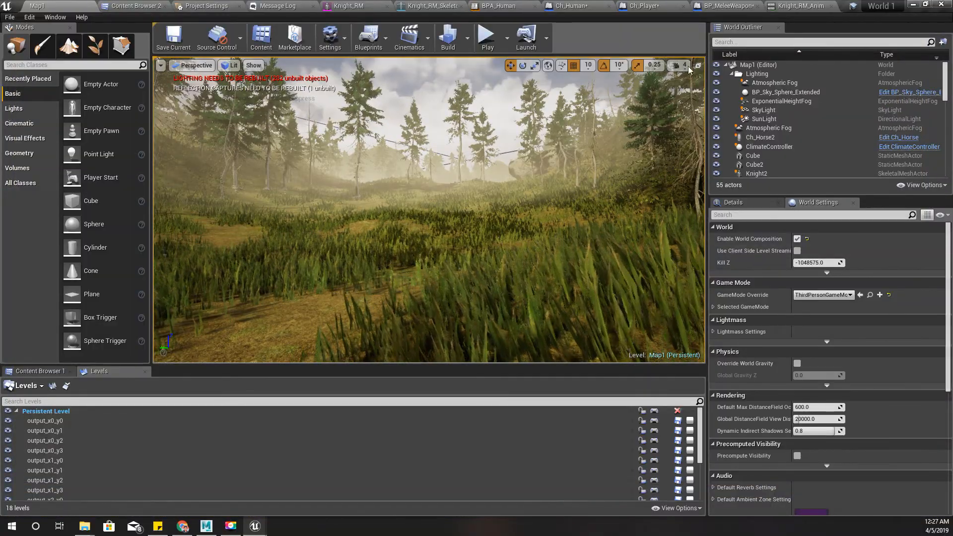
Step: Enable root motion in the asset details of the Knight_RM_Anim sequence
click(790, 7)
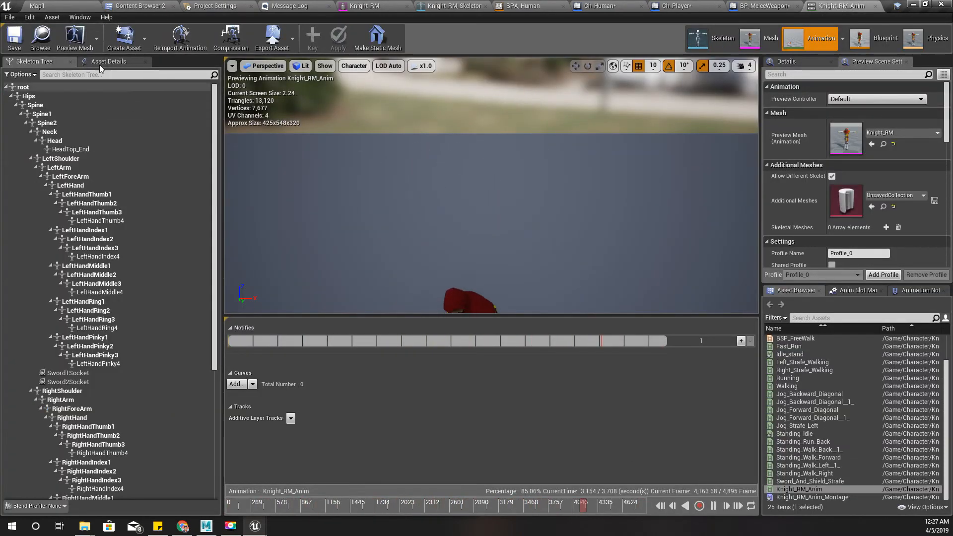
click(42, 39)
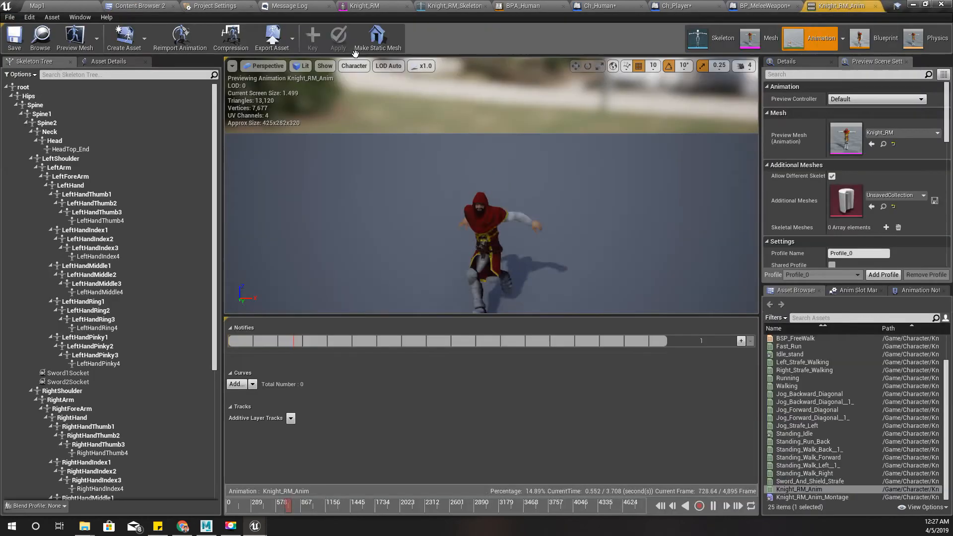
double_click(356, 53)
click(111, 62)
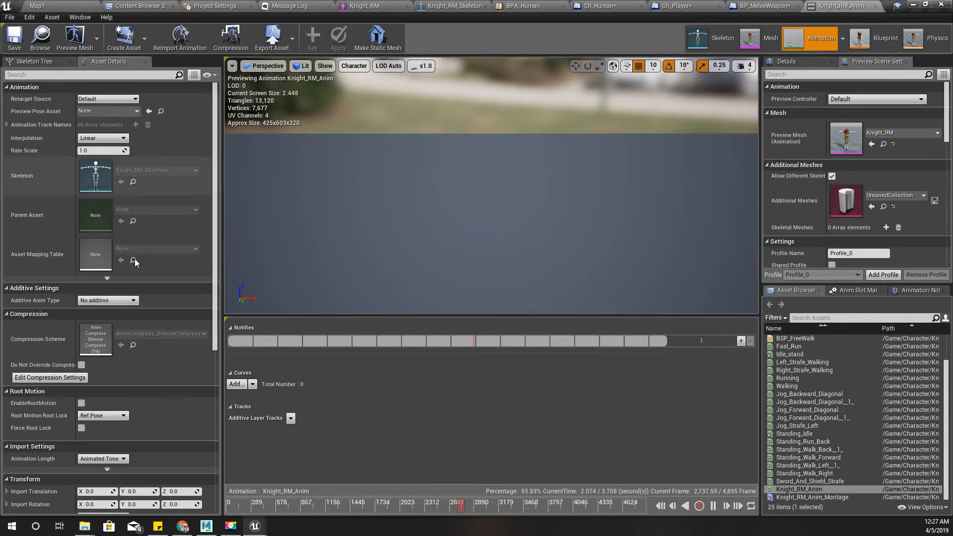
scroll(123, 302, down, 10)
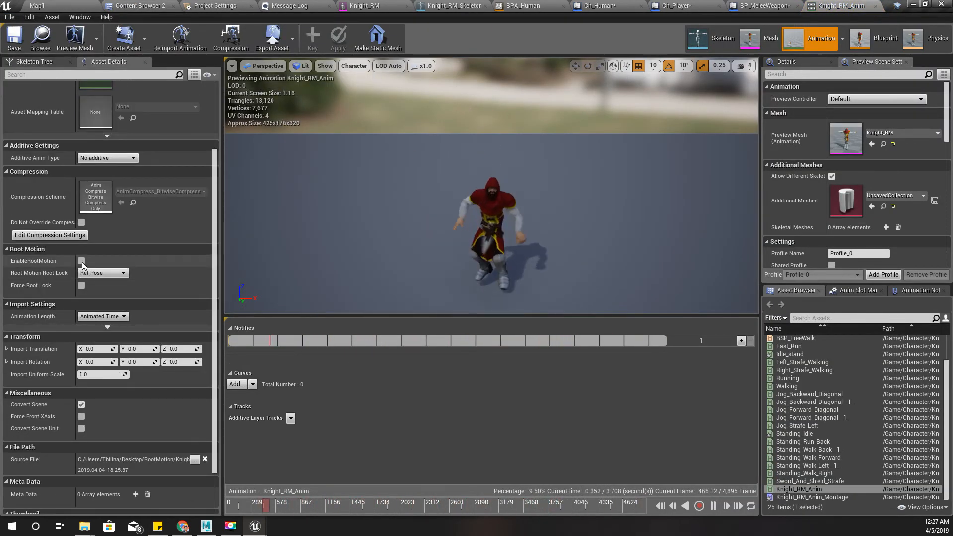
Step: Set Root Motion Root Lock to Anim First Frame for Knight_RM_Anim and scrub the preview back to frame 0
click(102, 274)
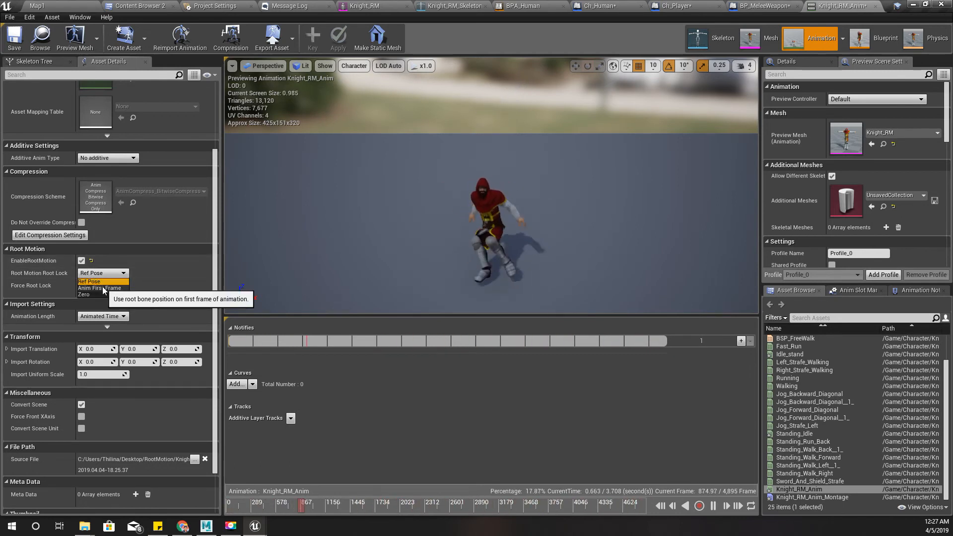
drag(385, 505, 228, 480)
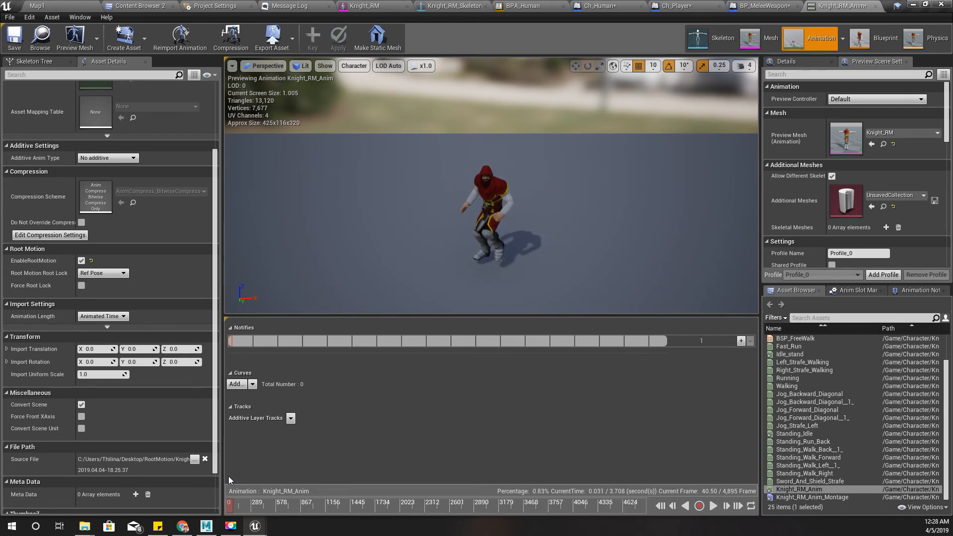
click(99, 273)
click(100, 289)
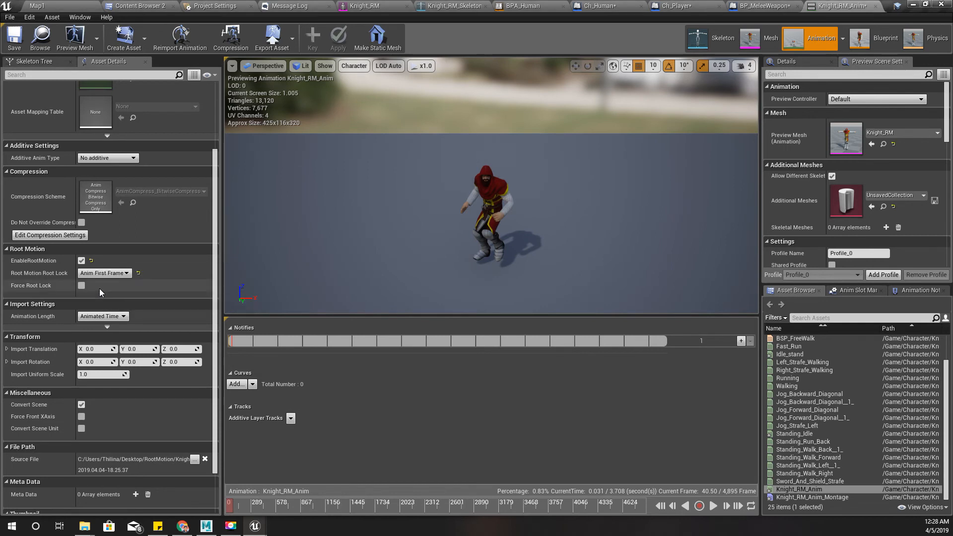
drag(231, 503, 216, 515)
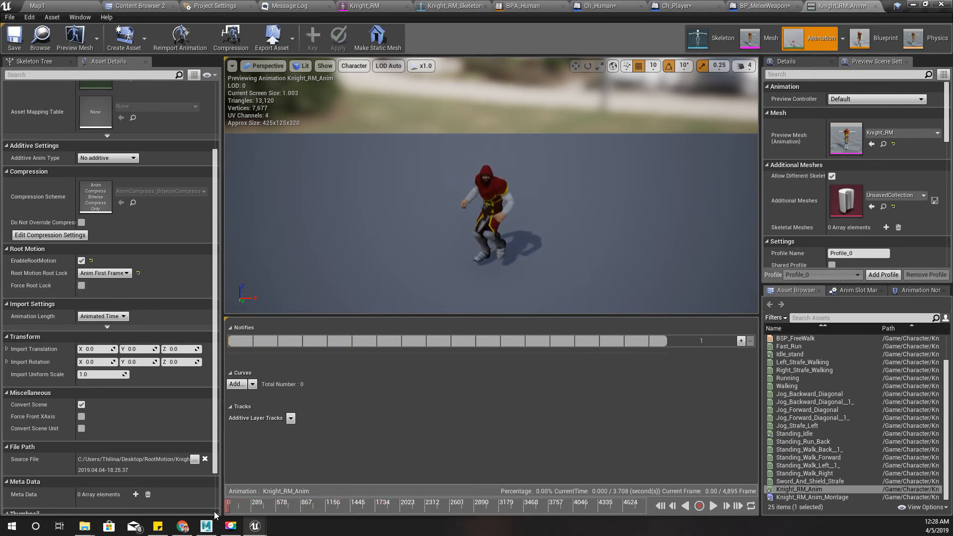
Step: Play-test Map1 in full screen, moving the knight and triggering attacks repeatedly to check that its capsule follows the root-motion animation
click(41, 6)
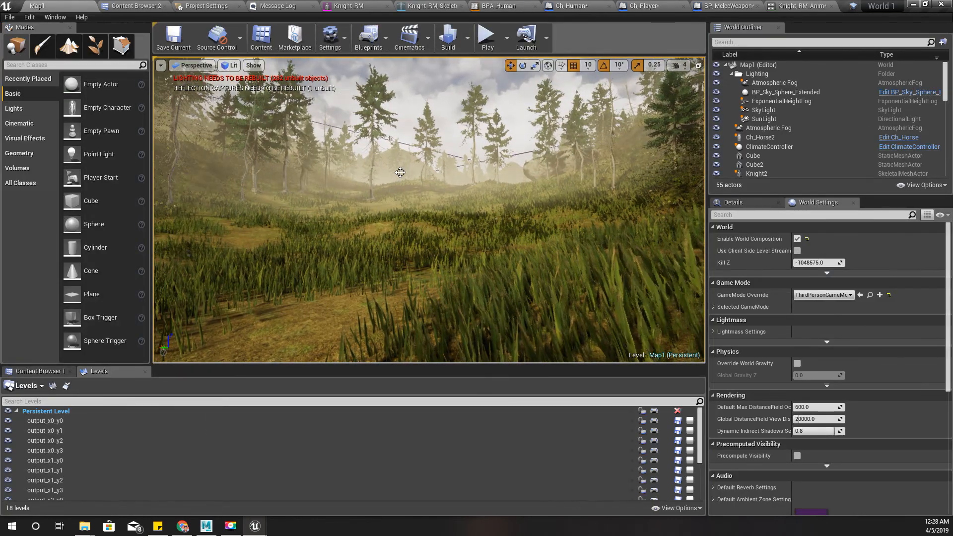
key(F11)
key(alt+p)
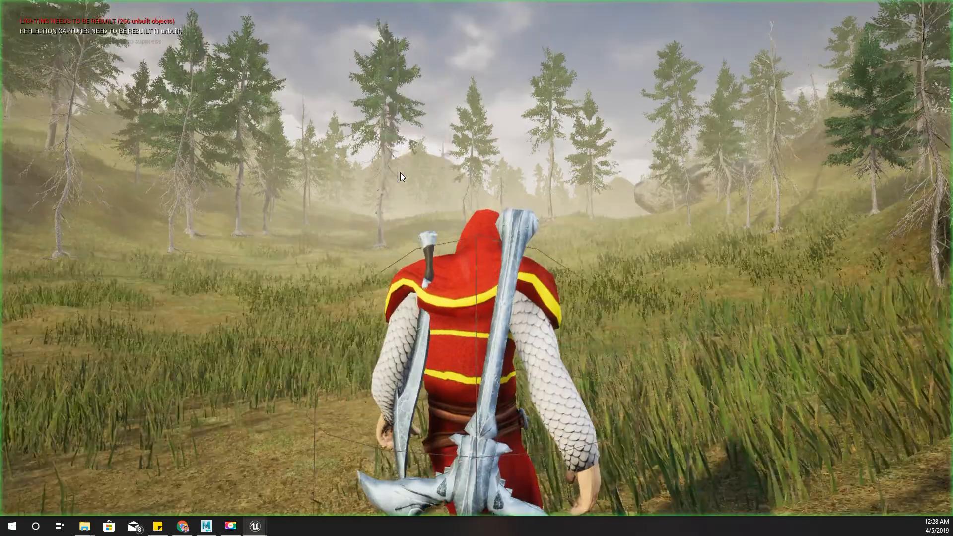
click(400, 172)
key(w)
key(space)
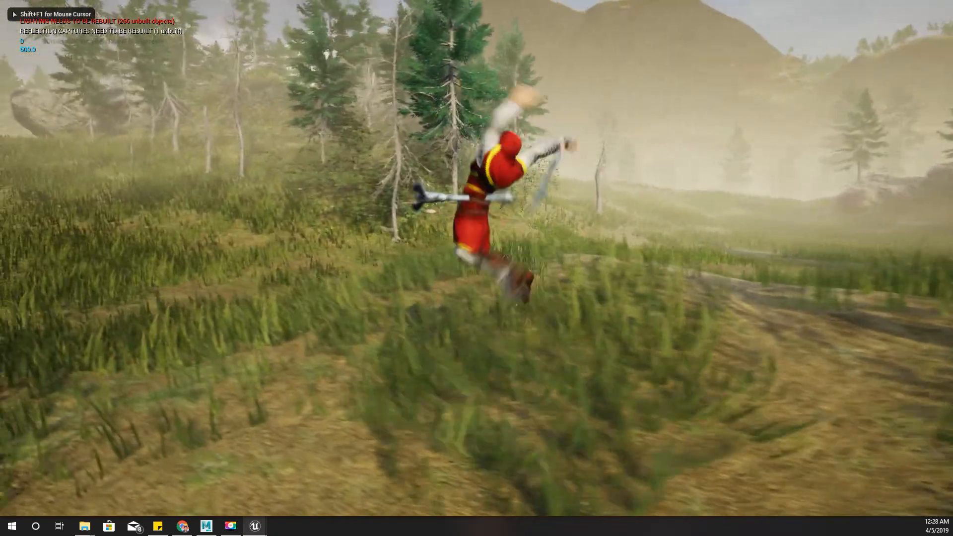
key(space)
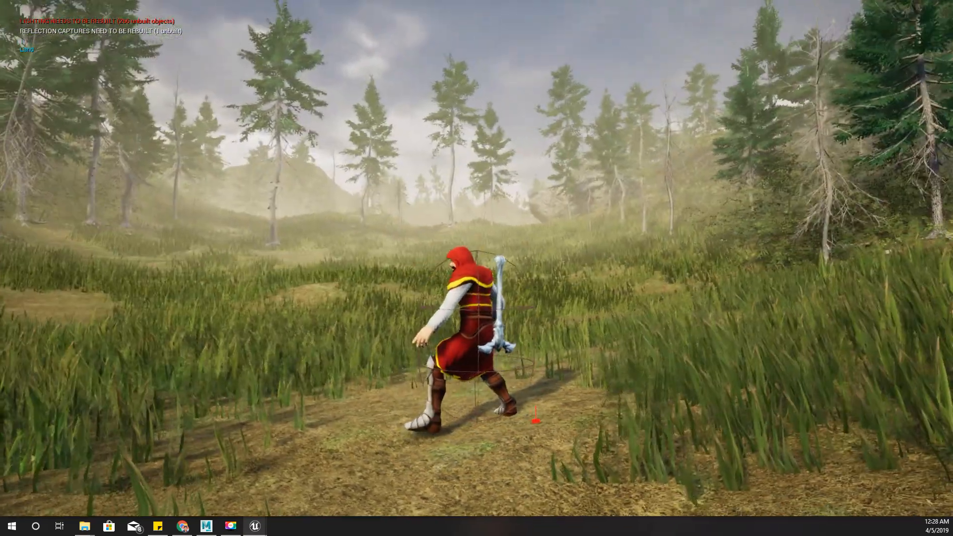
key(space)
key(space)
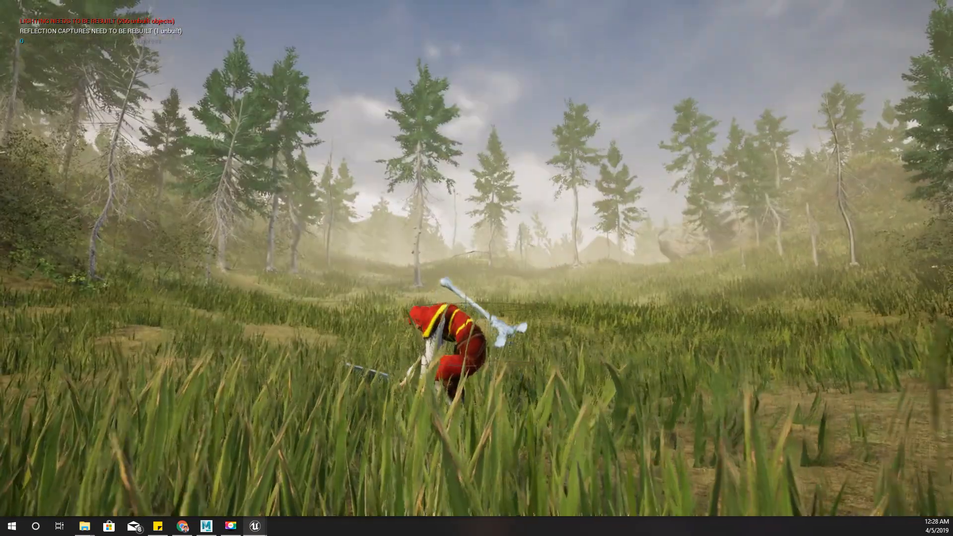
key(space)
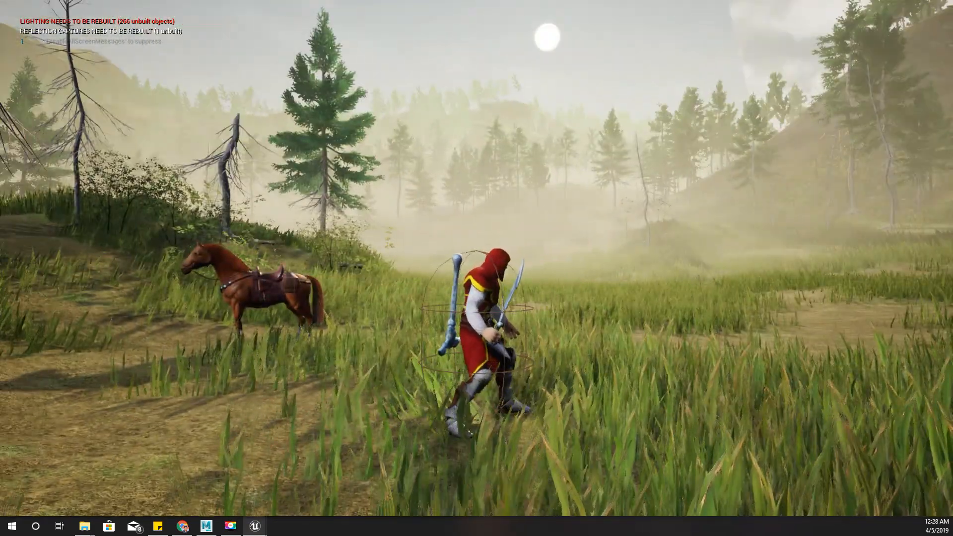
key(space)
key(a)
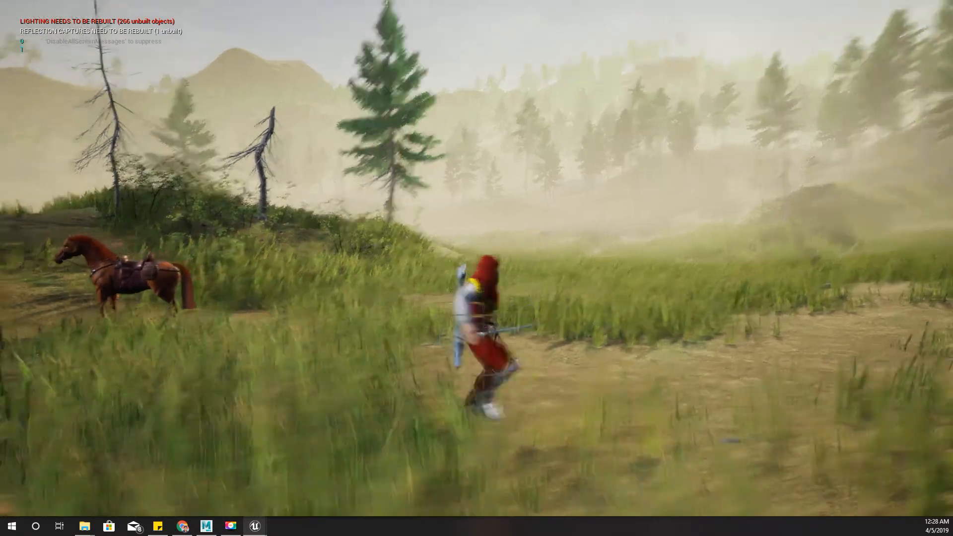
key(space)
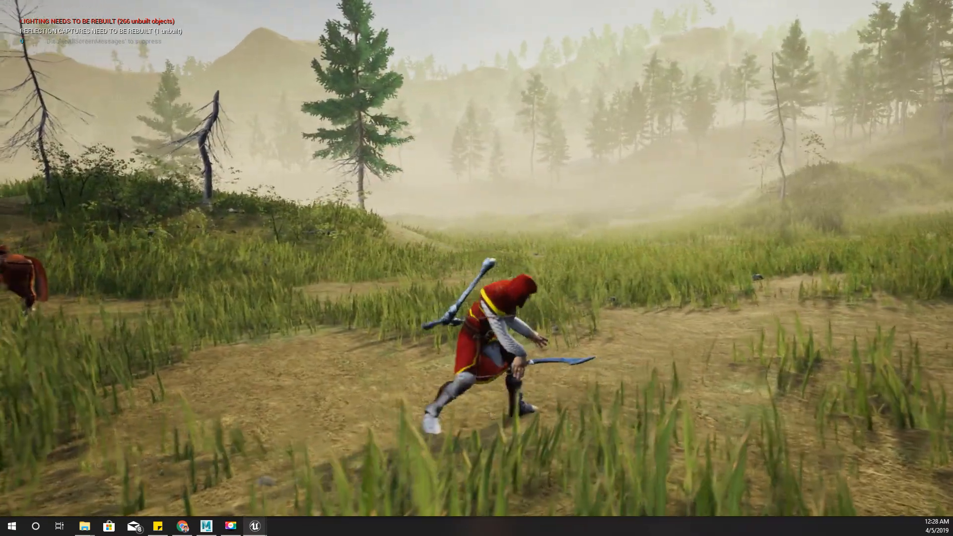
key(a)
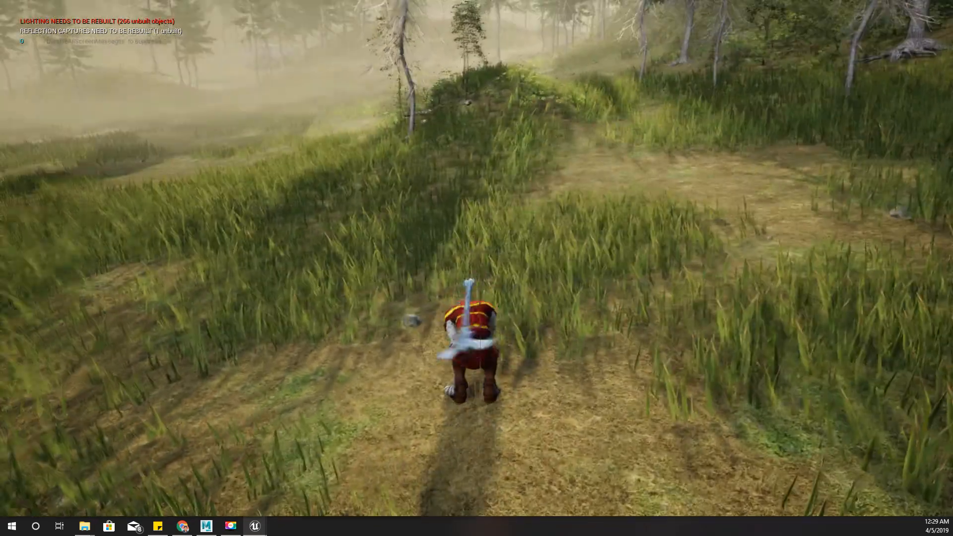
key(Escape)
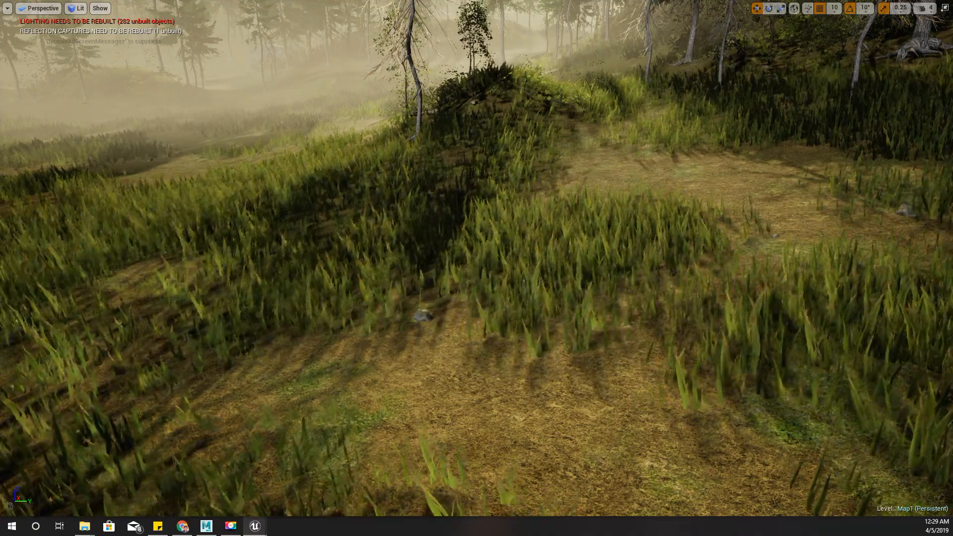
Step: Switch to the CodeLikeMe Patreon page in the browser and review its overview, sample videos and membership tiers
key(alt+Tab)
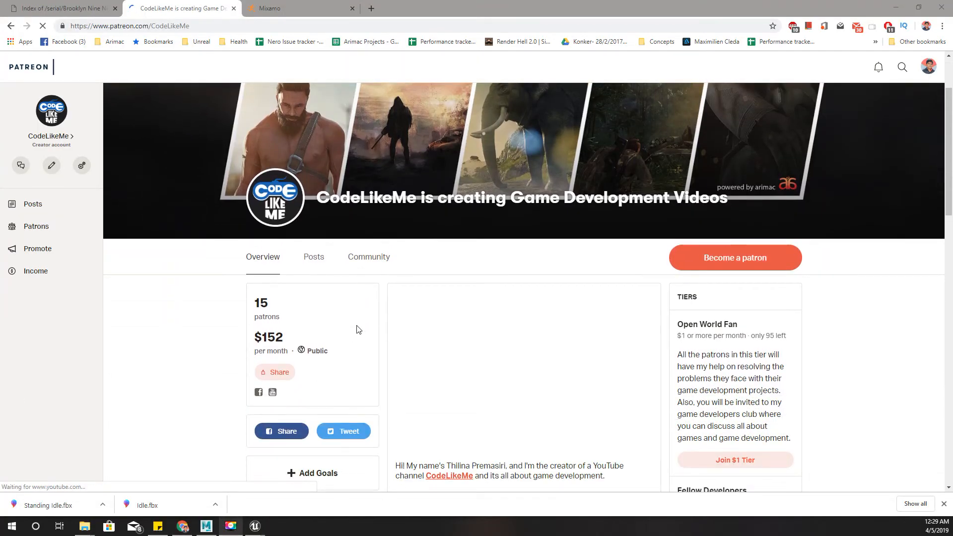
scroll(511, 317, down, 3)
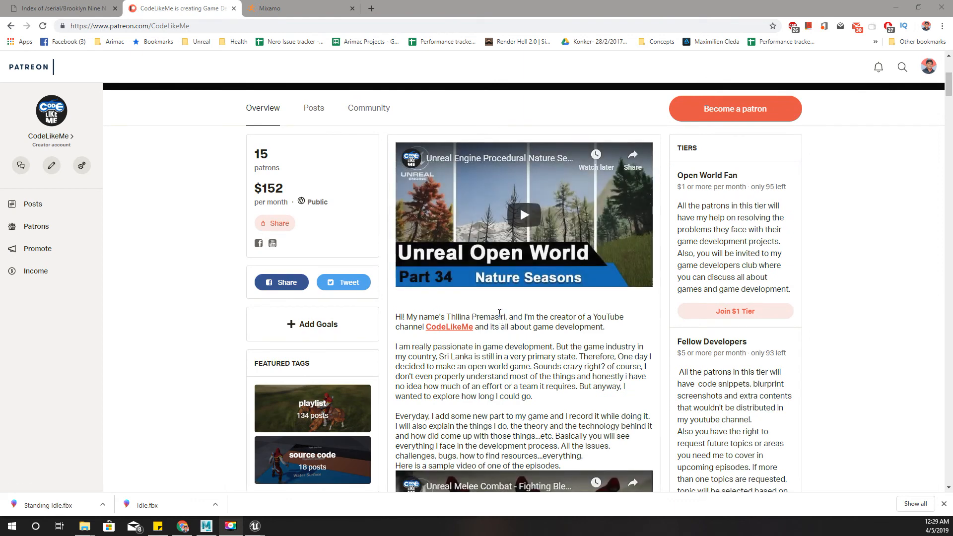
scroll(499, 313, down, 2)
scroll(500, 312, up, 2)
scroll(505, 323, up, 2)
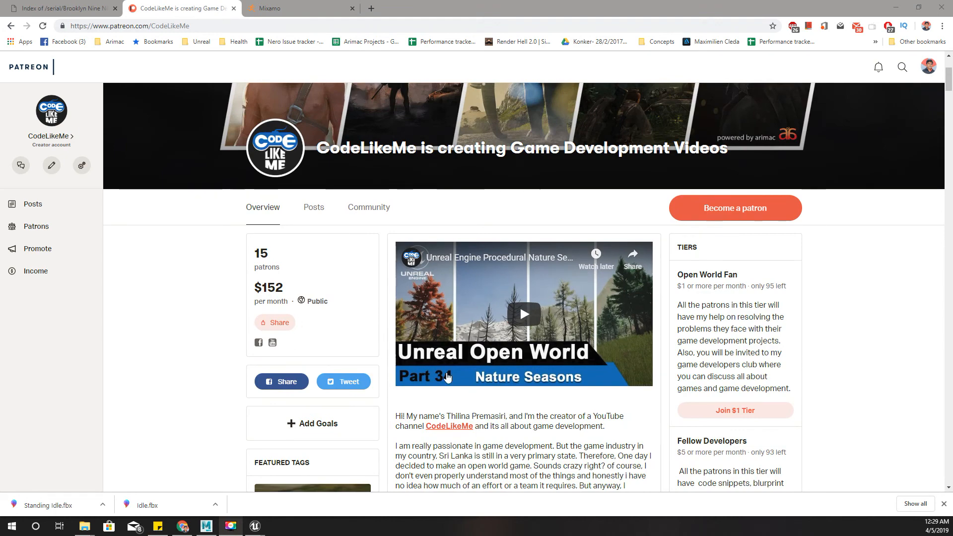
scroll(473, 393, down, 3)
scroll(473, 392, down, 4)
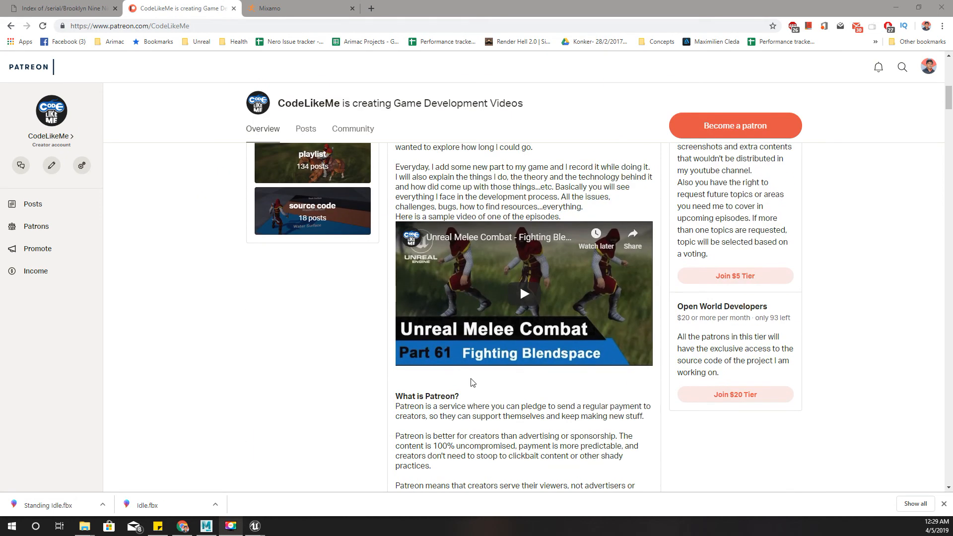
scroll(462, 374, up, 7)
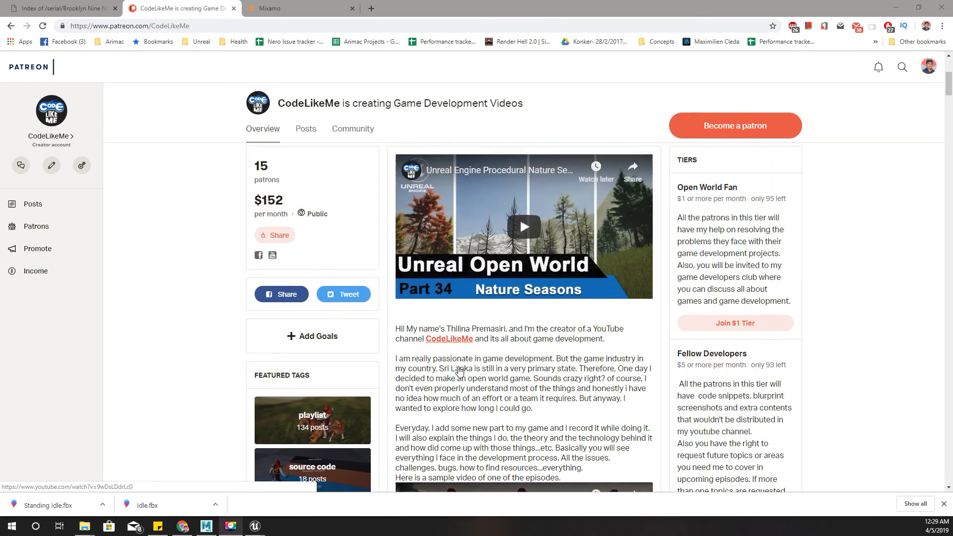
scroll(685, 315, down, 3)
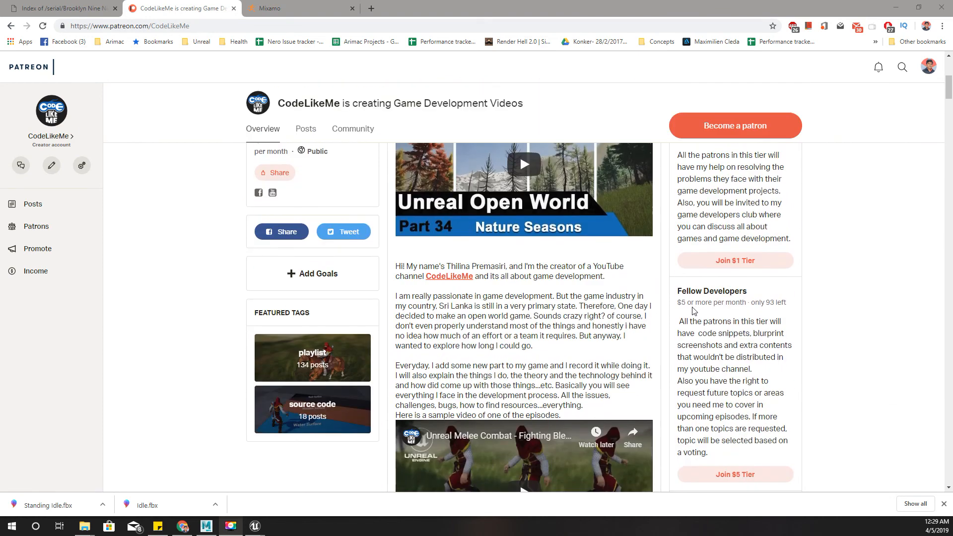
scroll(764, 291, up, 3)
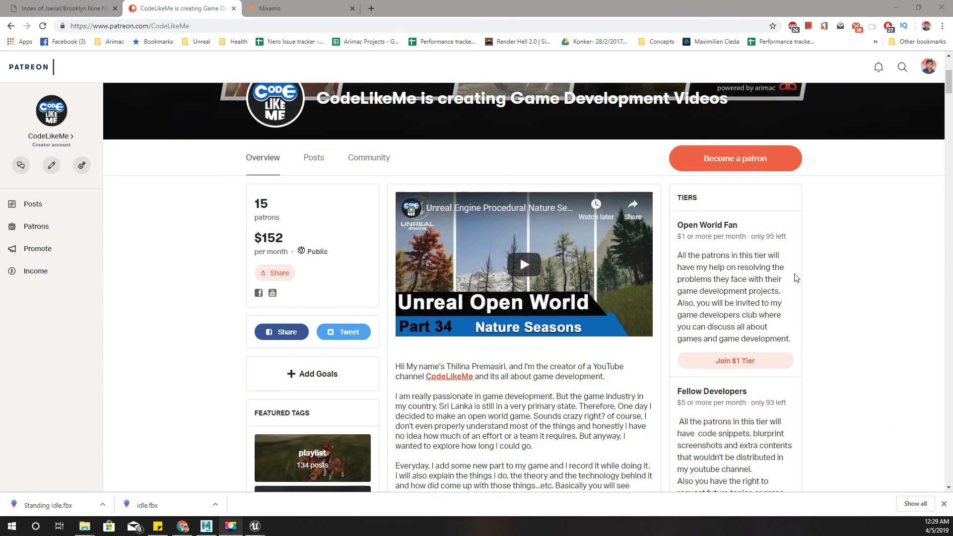
scroll(777, 270, down, 4)
scroll(781, 271, up, 2)
drag(683, 208, 743, 450)
scroll(743, 447, down, 4)
click(305, 386)
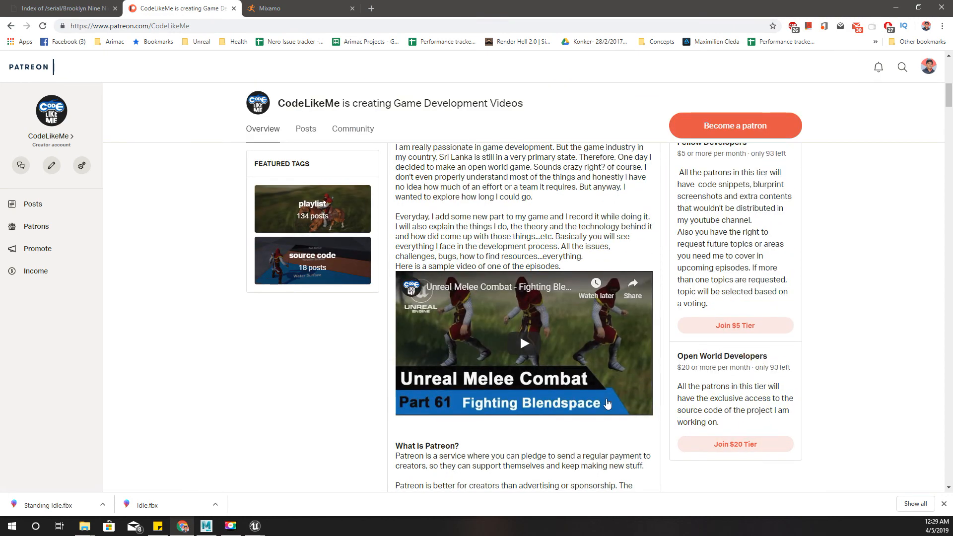